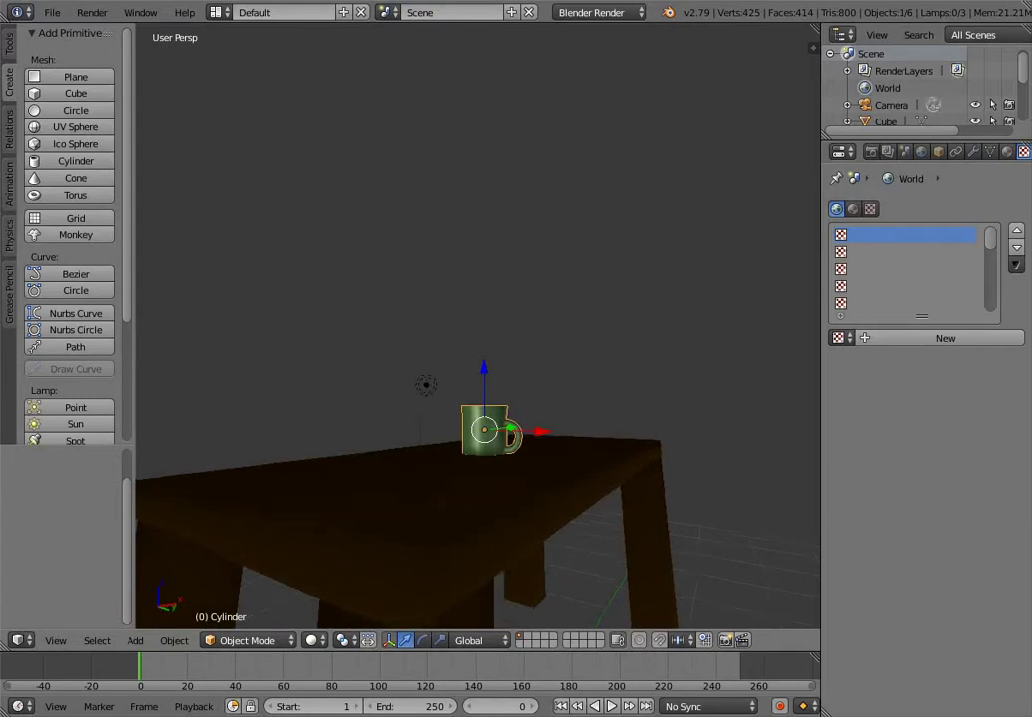
# Examine the mug on the wooden table from several sides and from above
pyautogui.scroll(-6, 479, 326)
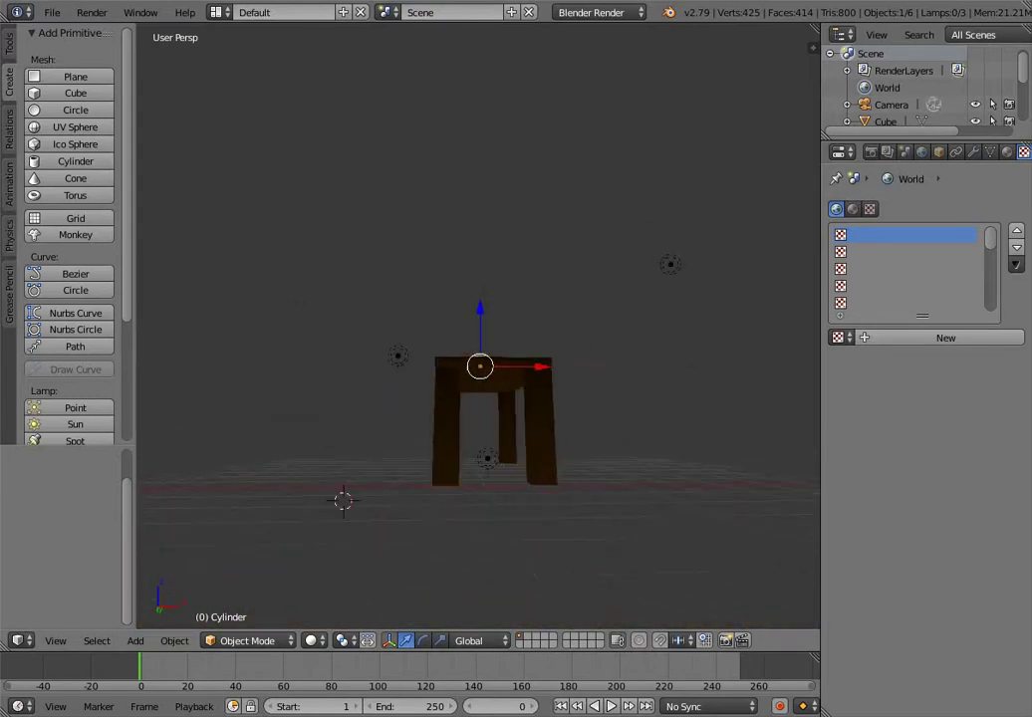
pyautogui.moveTo(558, 358); pyautogui.dragTo(279, 305, button='middle')
pyautogui.scroll(8, 479, 326)
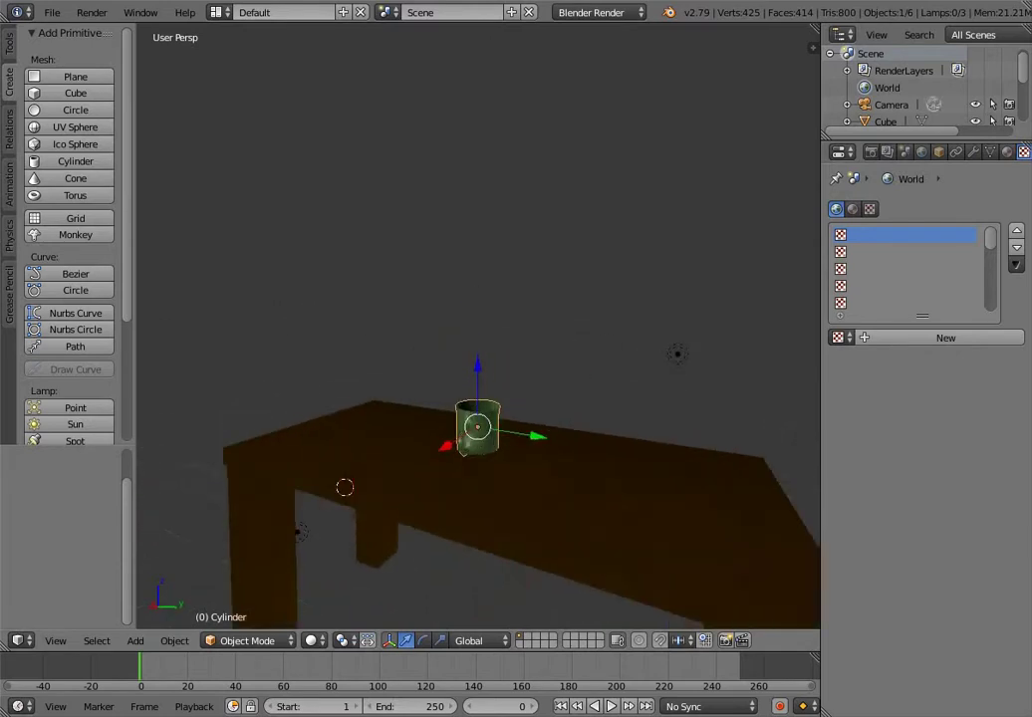
pyautogui.moveTo(775, 369); pyautogui.dragTo(178, 346, button='middle')
pyautogui.moveTo(478, 368); pyautogui.dragTo(588, 314, button='middle')
pyautogui.scroll(2, 479, 326)
pyautogui.moveTo(391, 407); pyautogui.dragTo(135, 399, button='middle')
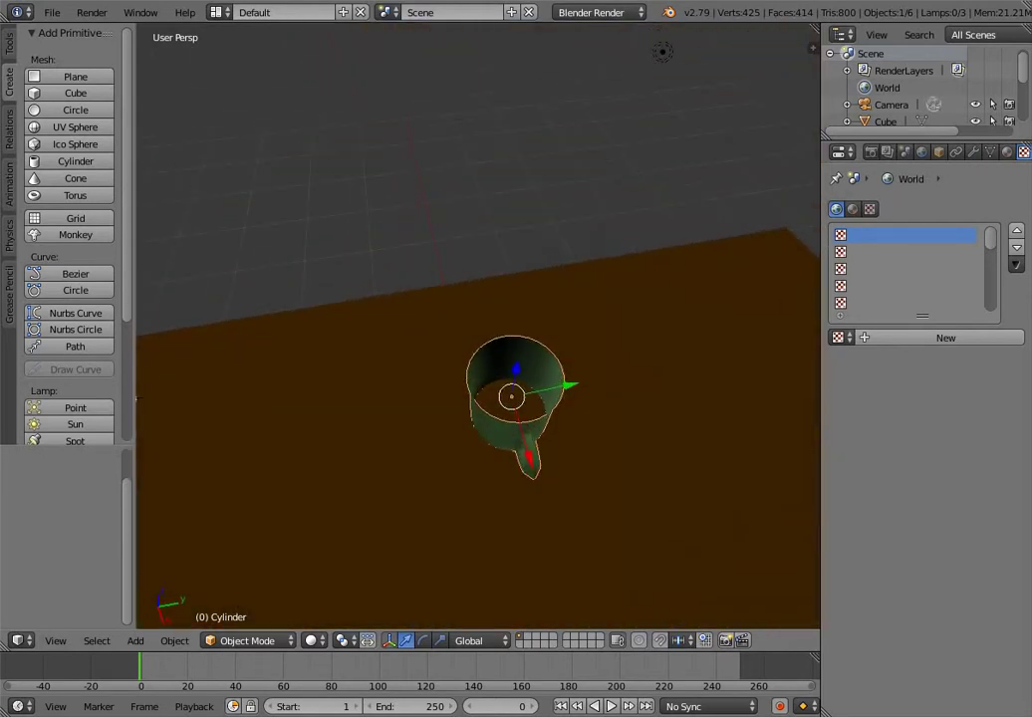
# Move the mug along the Z axis by about 0.036 and check how it sits on the table
pyautogui.press('g')
pyautogui.press('z')
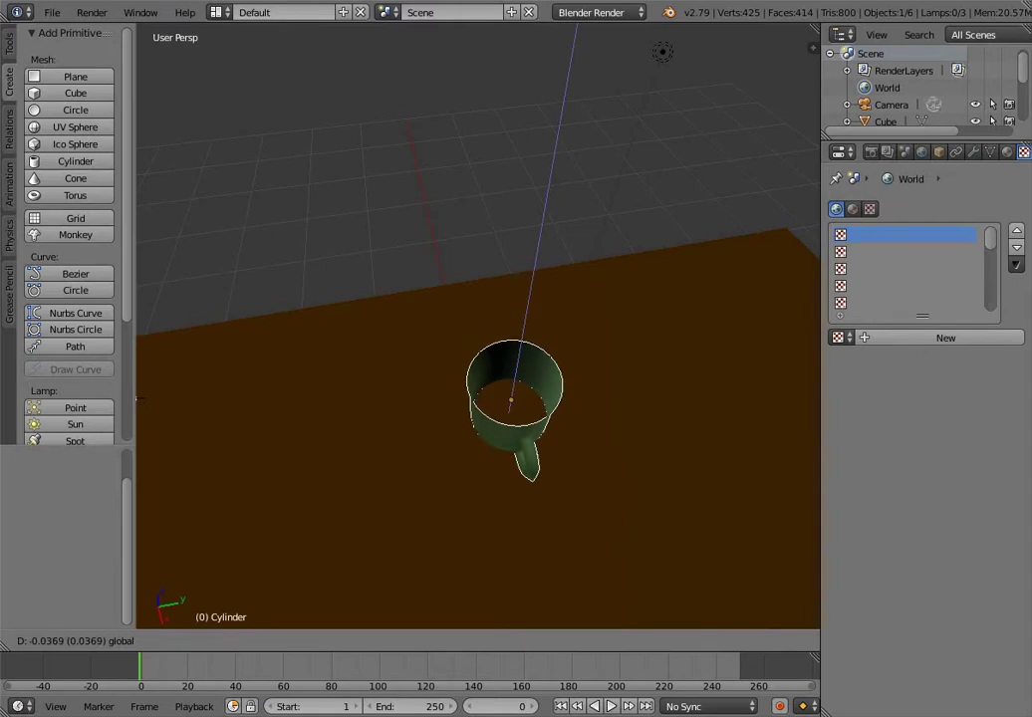
pyautogui.click(138, 398)
pyautogui.moveTo(137, 398); pyautogui.dragTo(543, 105, button='middle')
pyautogui.scroll(9, 144, 288)
pyautogui.scroll(-5, 224, 149)
pyautogui.scroll(-6, 436, 177)
# Start a new scene by reloading the start-up file
pyautogui.click(52, 12)
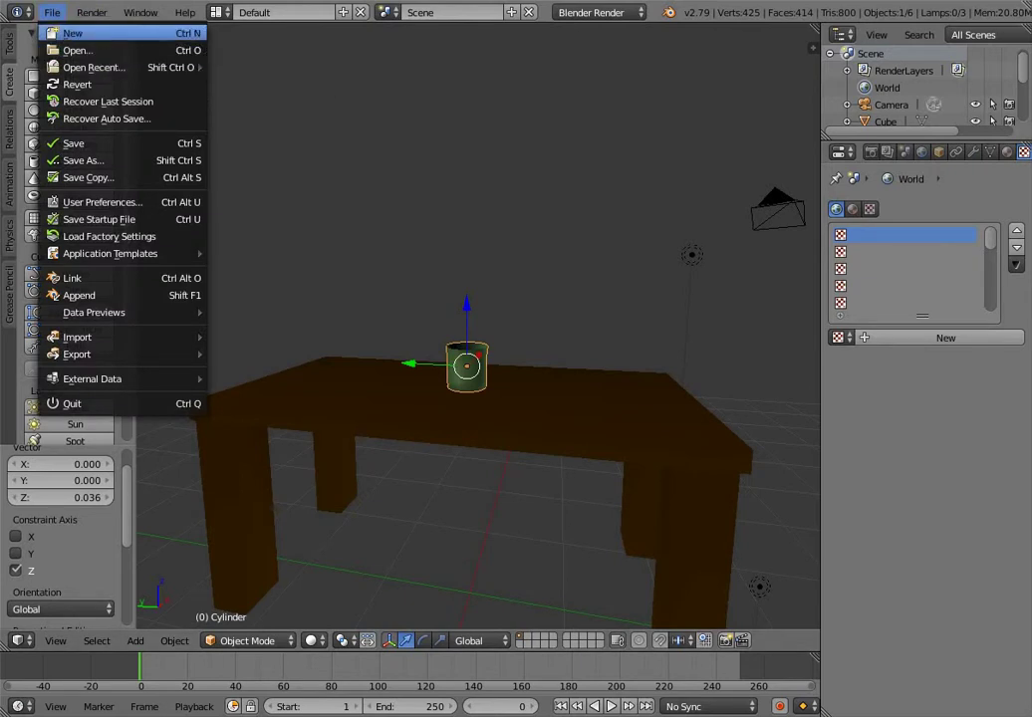
pyautogui.click(73, 33)
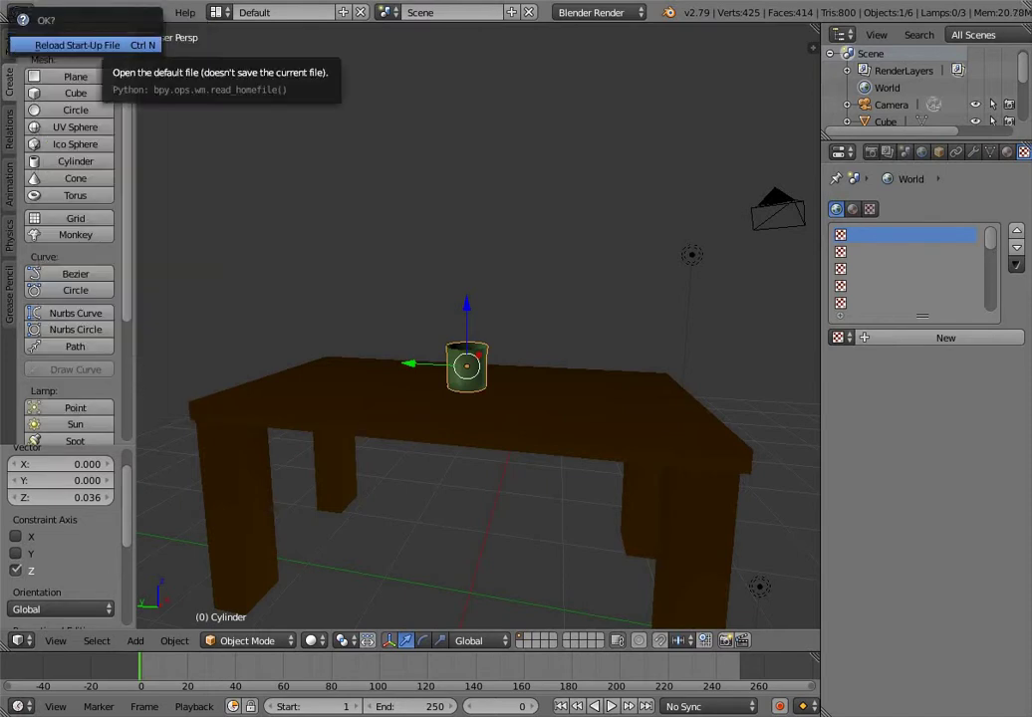
pyautogui.click(80, 44)
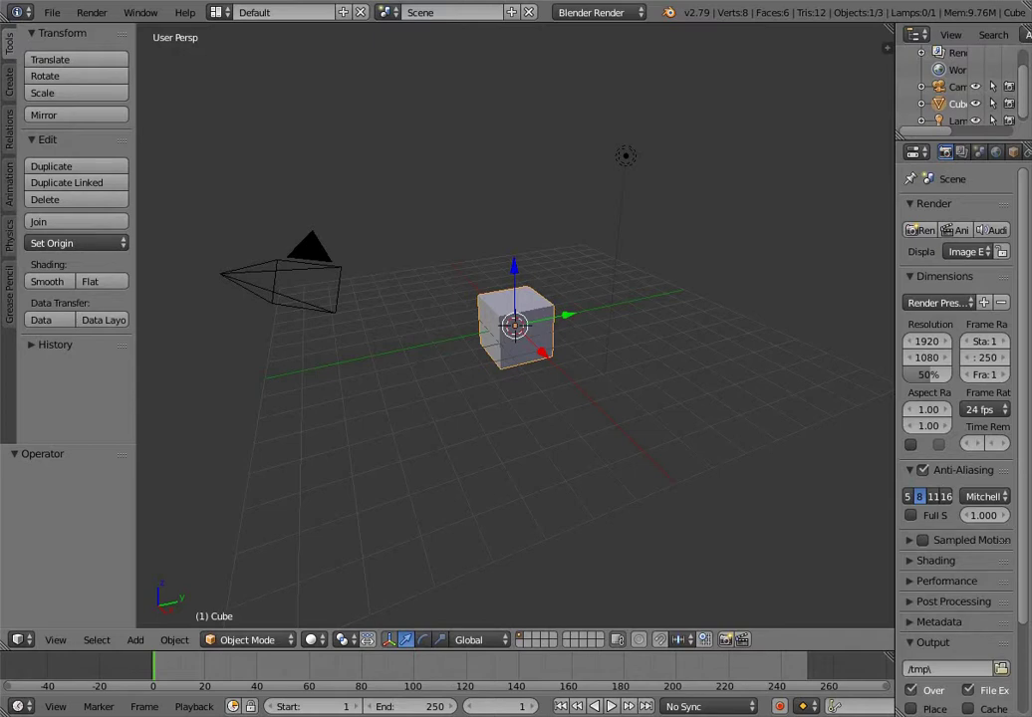
# Delete the default cube from the scene
pyautogui.click(791, 226)
pyautogui.moveTo(790, 226); pyautogui.dragTo(889, 193, button='middle')
pyautogui.click(803, 218)
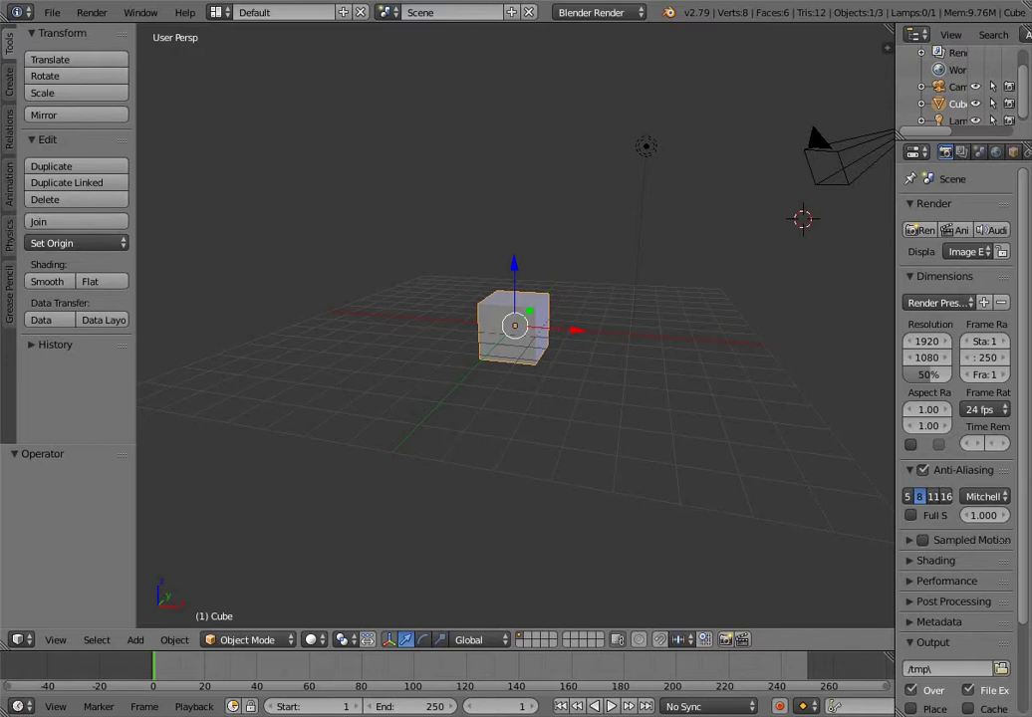
pyautogui.moveTo(803, 218); pyautogui.dragTo(849, 214, button='middle')
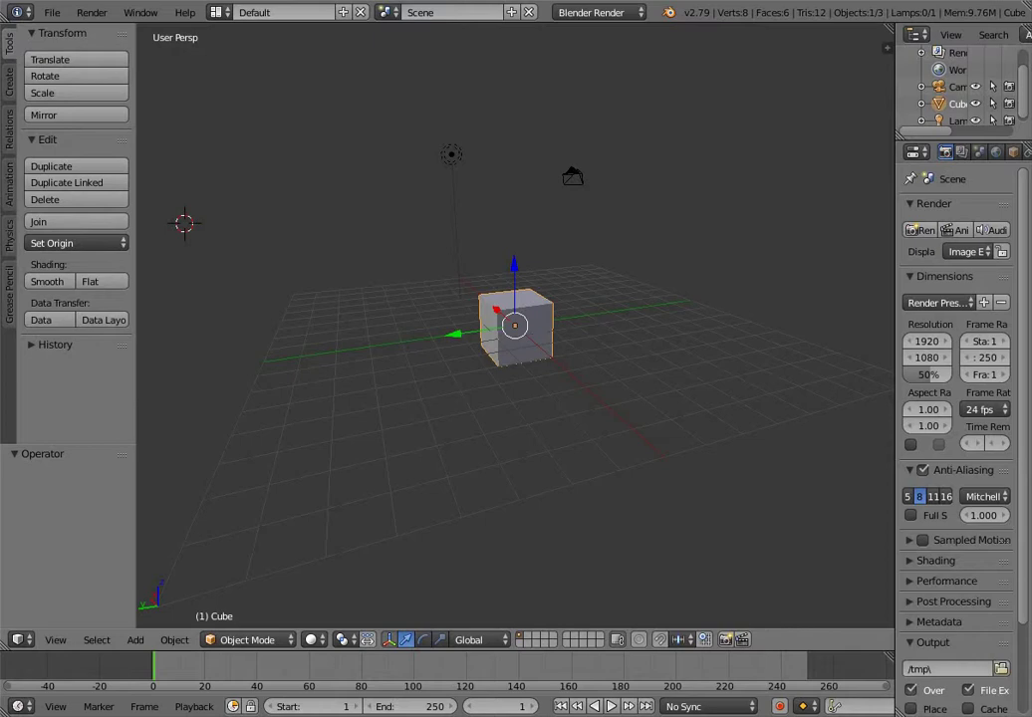
pyautogui.moveTo(598, 329); pyautogui.dragTo(341, 332, button='middle')
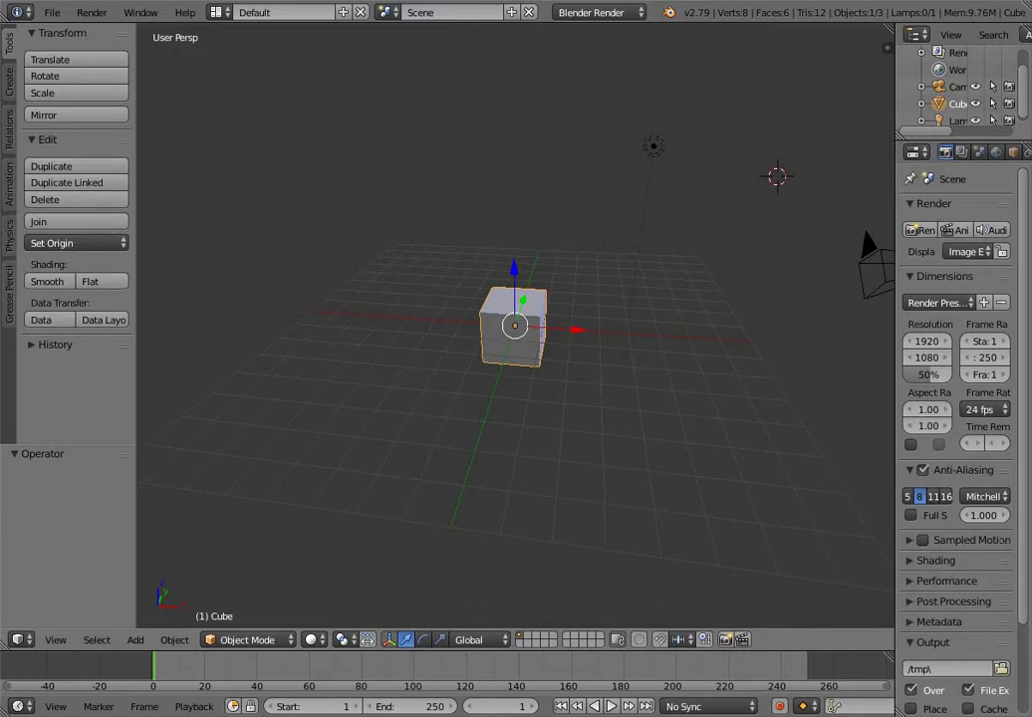
pyautogui.press('x')
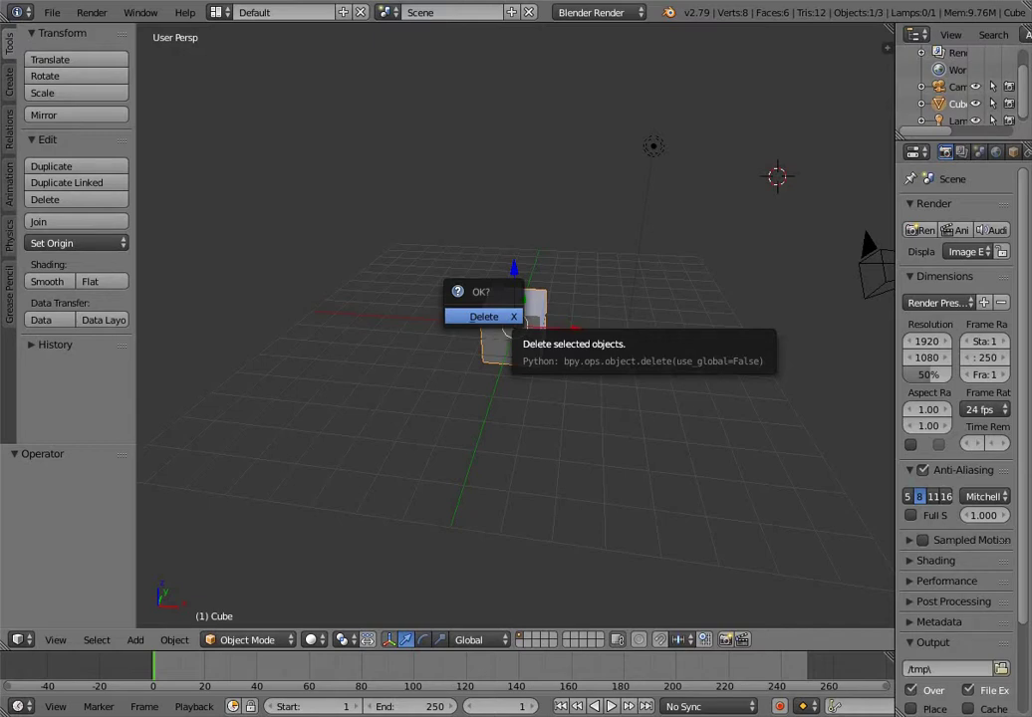
pyautogui.click(498, 316)
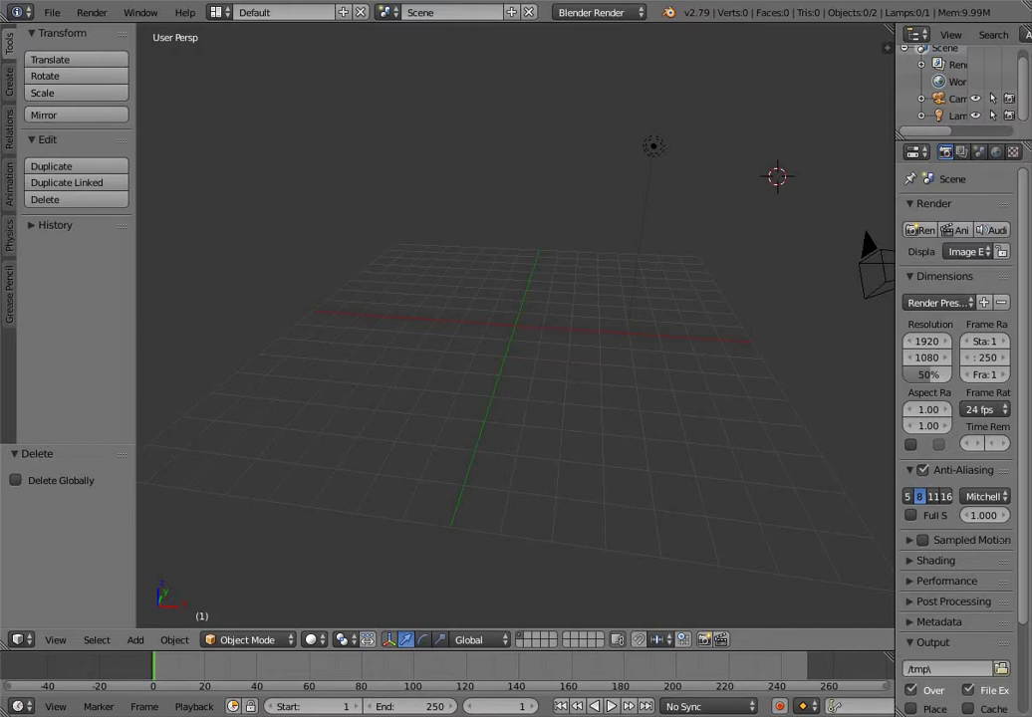
# Place the 3D cursor near the origin and snap it exactly to the scene centre
pyautogui.moveTo(478, 318); pyautogui.dragTo(722, 352, button='middle')
pyautogui.click(511, 325)
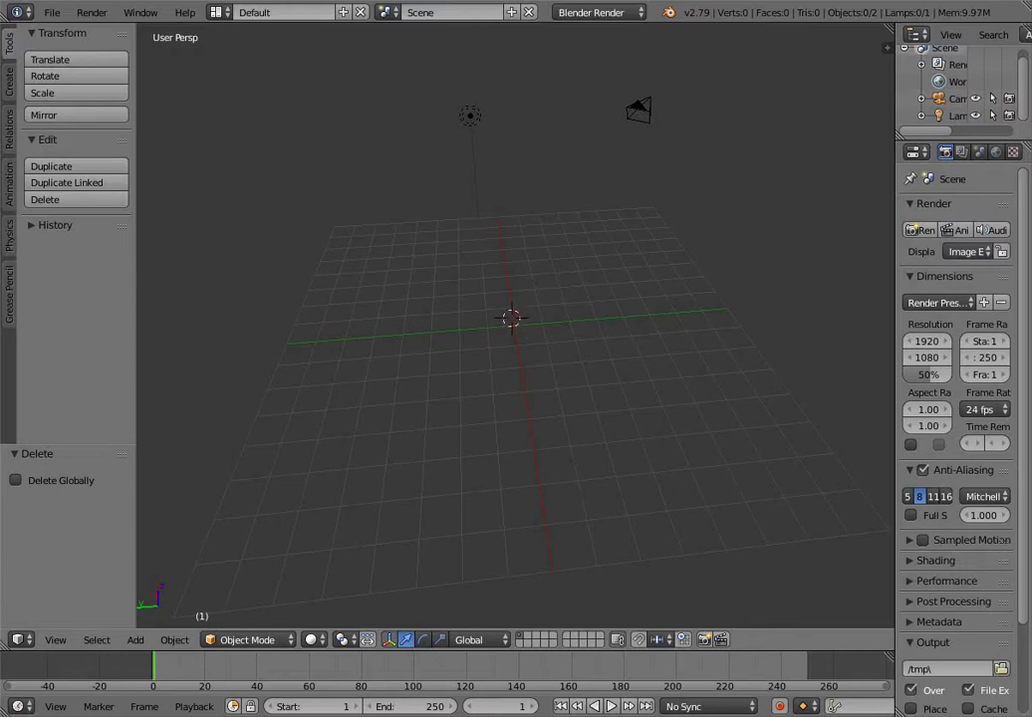
pyautogui.click(516, 326)
pyautogui.hotkey('shift', 's')
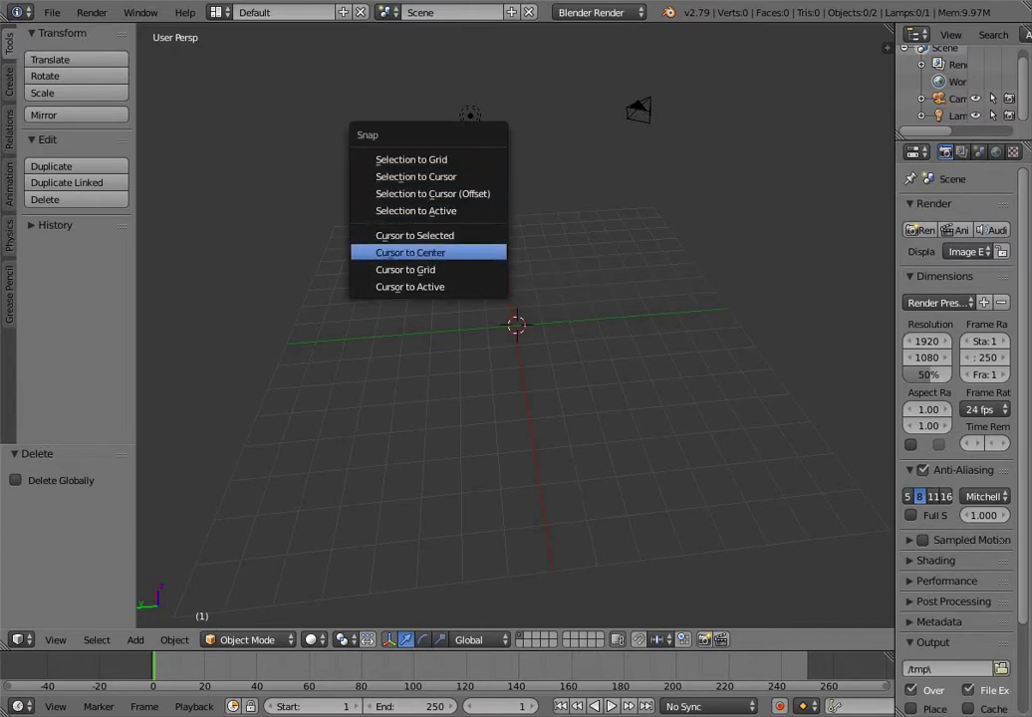
pyautogui.click(411, 252)
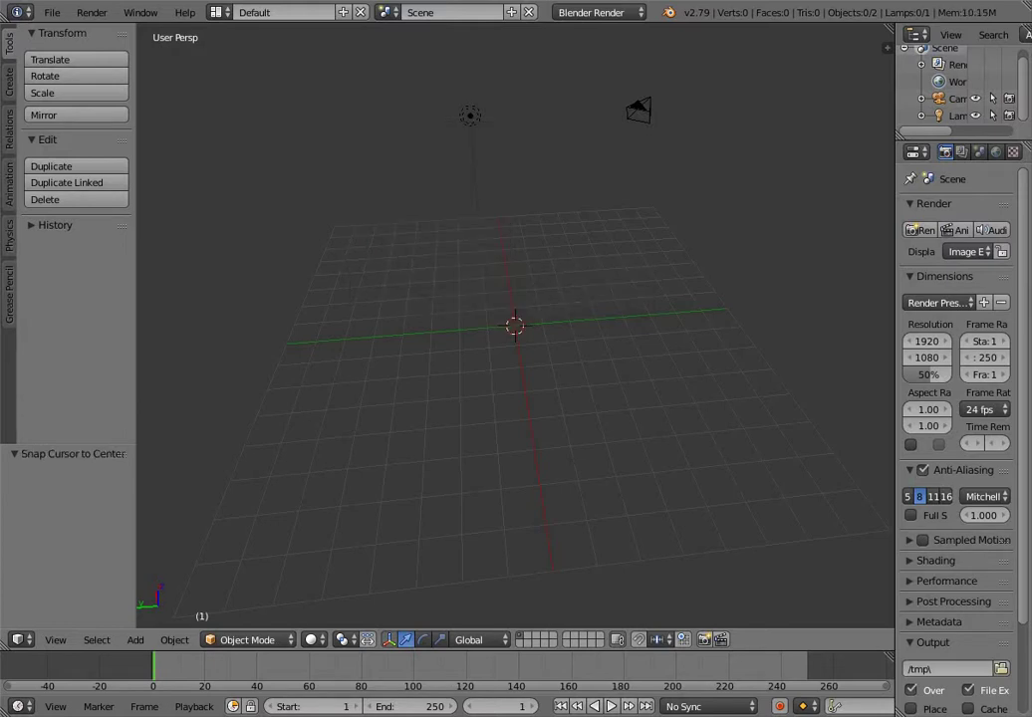
# Place the 3D cursor well away from the origin and snap it back to the centre
pyautogui.moveTo(566, 307); pyautogui.dragTo(422, 260, button='middle')
pyautogui.scroll(3, 423, 259)
pyautogui.click(382, 128)
pyautogui.hotkey('shift', 's')
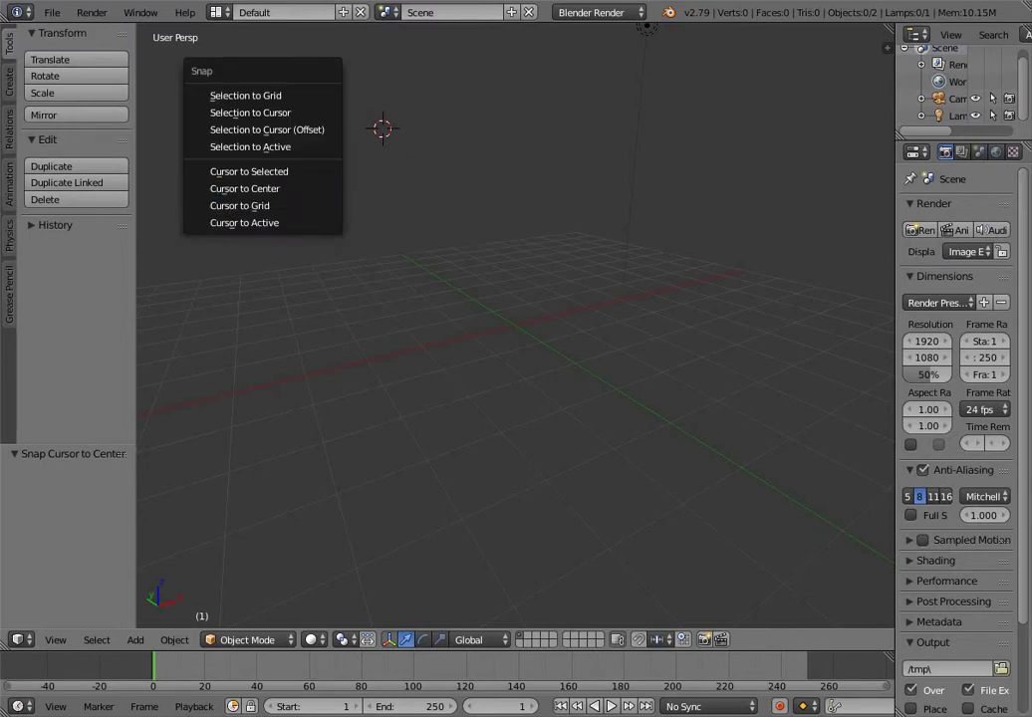
pyautogui.press('Return')
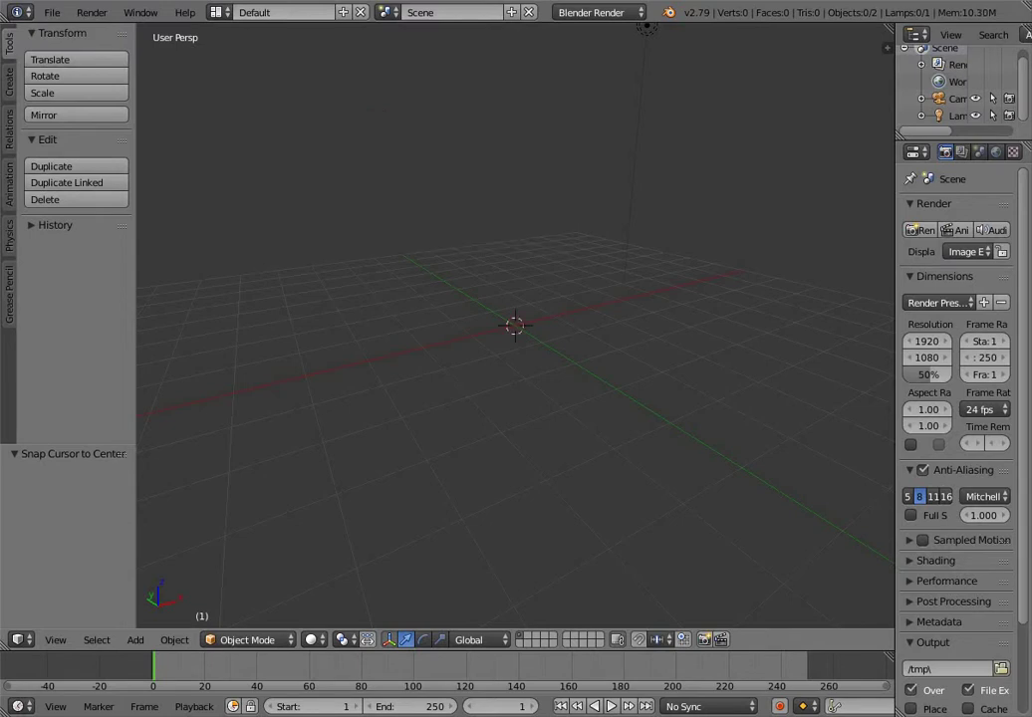
# Show the creation tools and review the curve, text and mesh primitives that can be added
pyautogui.moveTo(637, 328); pyautogui.dragTo(309, 304, button='middle')
pyautogui.moveTo(145, 491); pyautogui.dragTo(116, 486, button='middle')
pyautogui.click(9, 79)
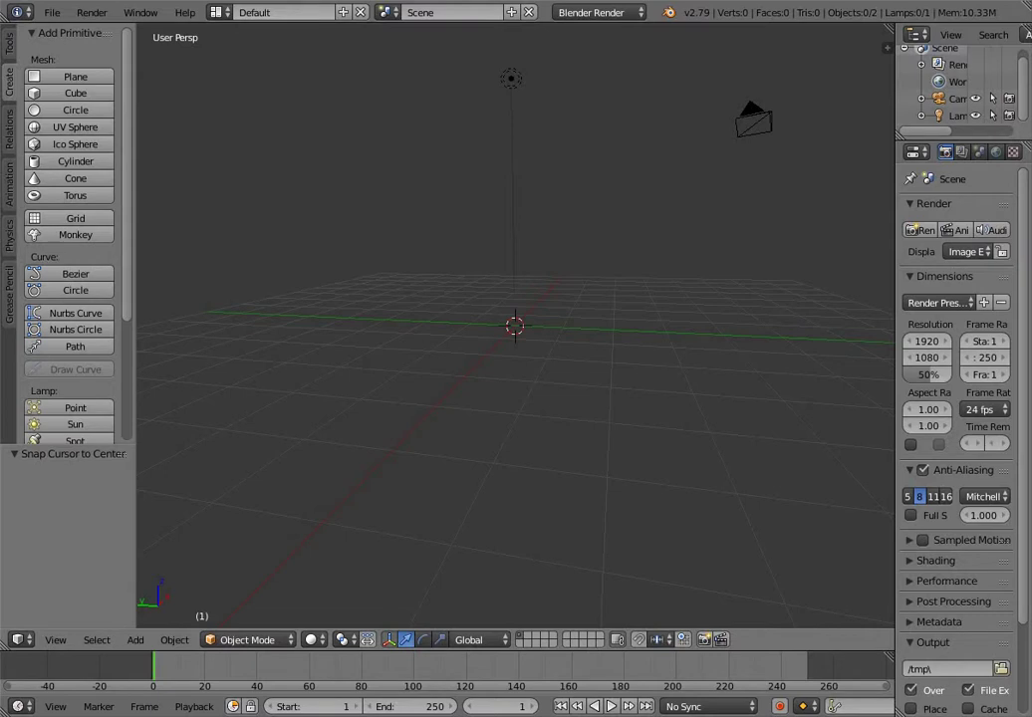
pyautogui.hotkey('shift', 'a')
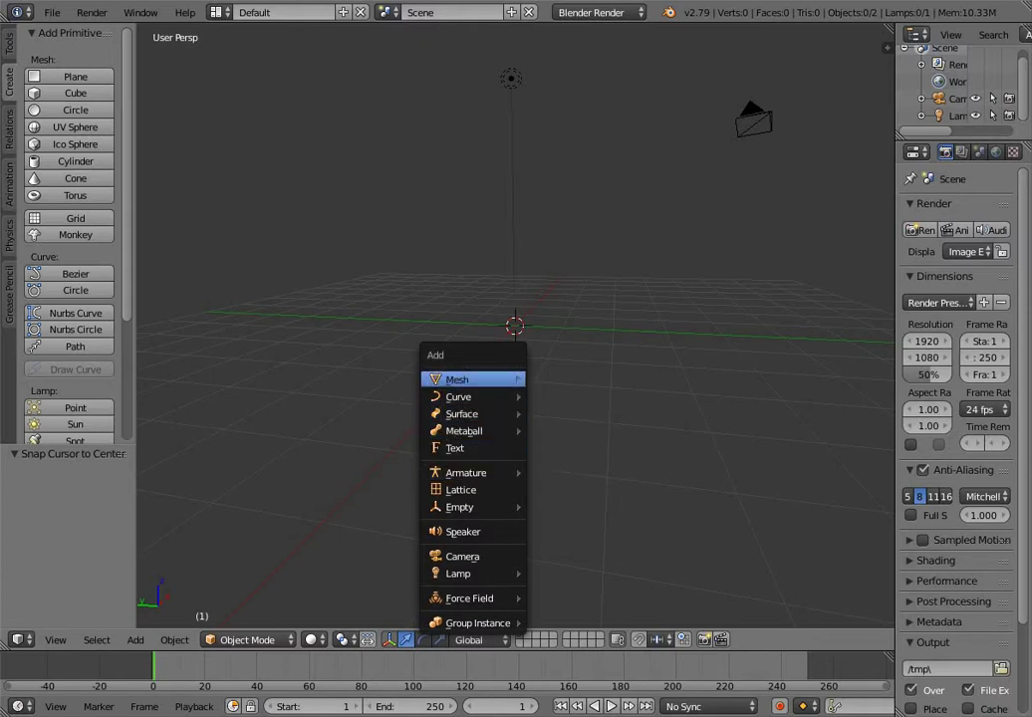
pyautogui.moveTo(458, 397)
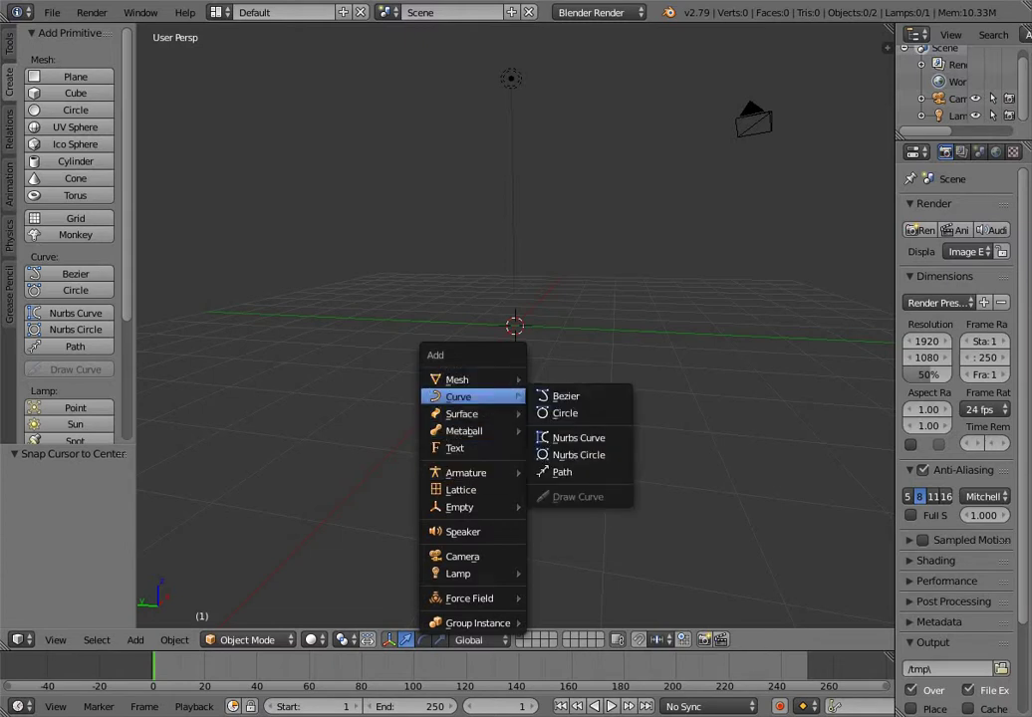
pyautogui.moveTo(519, 413)
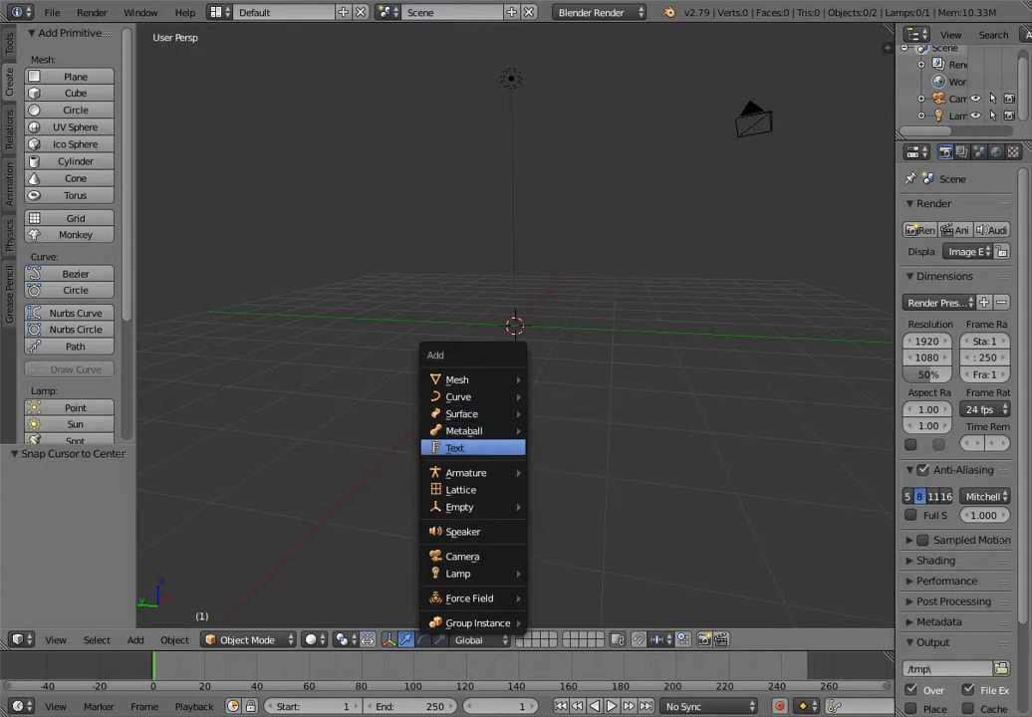
pyautogui.moveTo(519, 379)
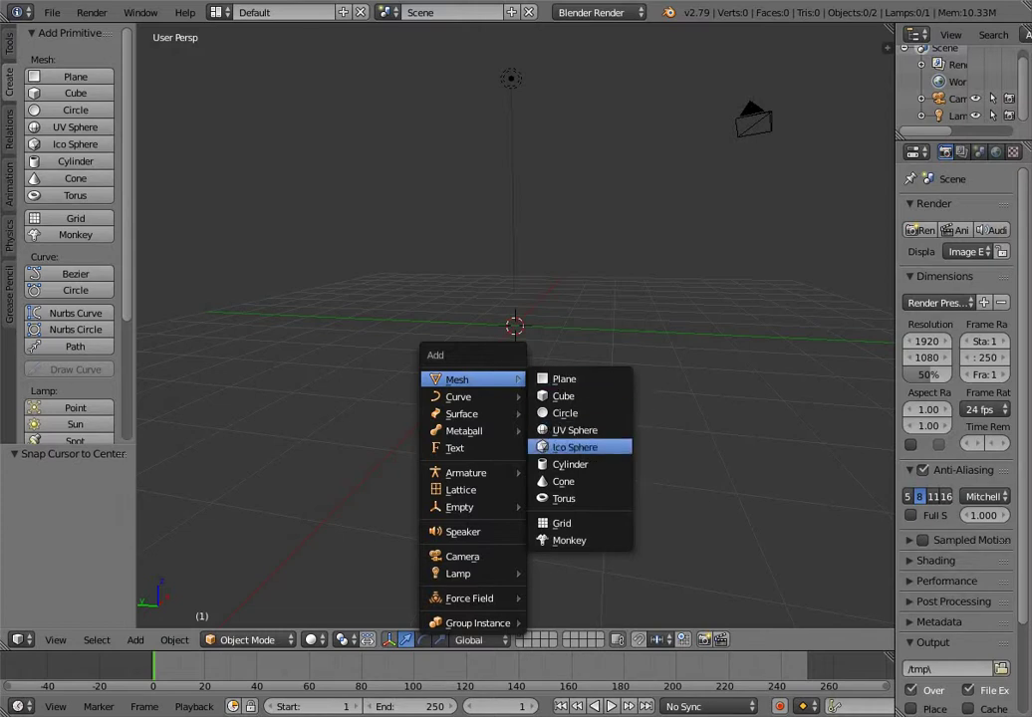
# Add a cylinder at an off-centre 3D cursor position and delete it again
pyautogui.click(333, 323)
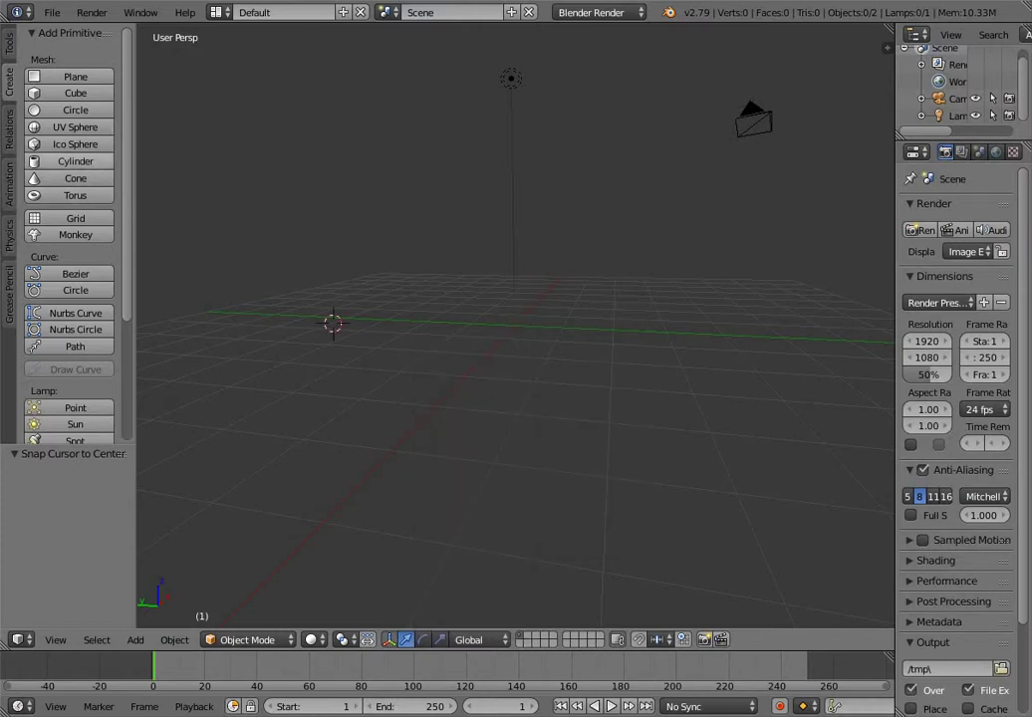
pyautogui.hotkey('shift', 'a')
pyautogui.moveTo(299, 242)
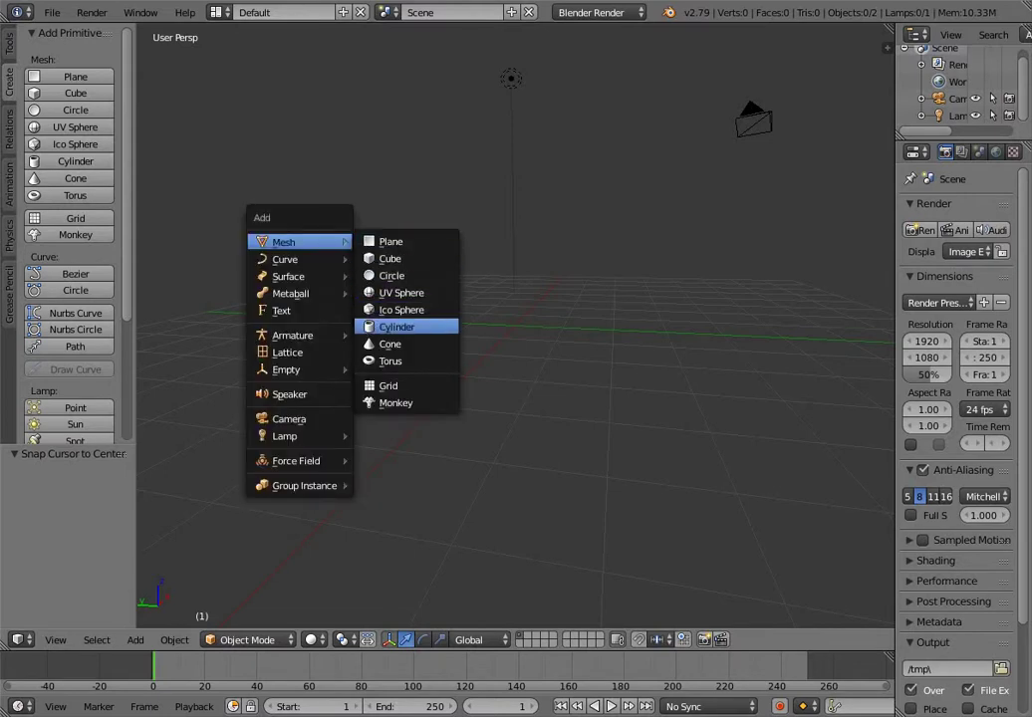
pyautogui.click(396, 327)
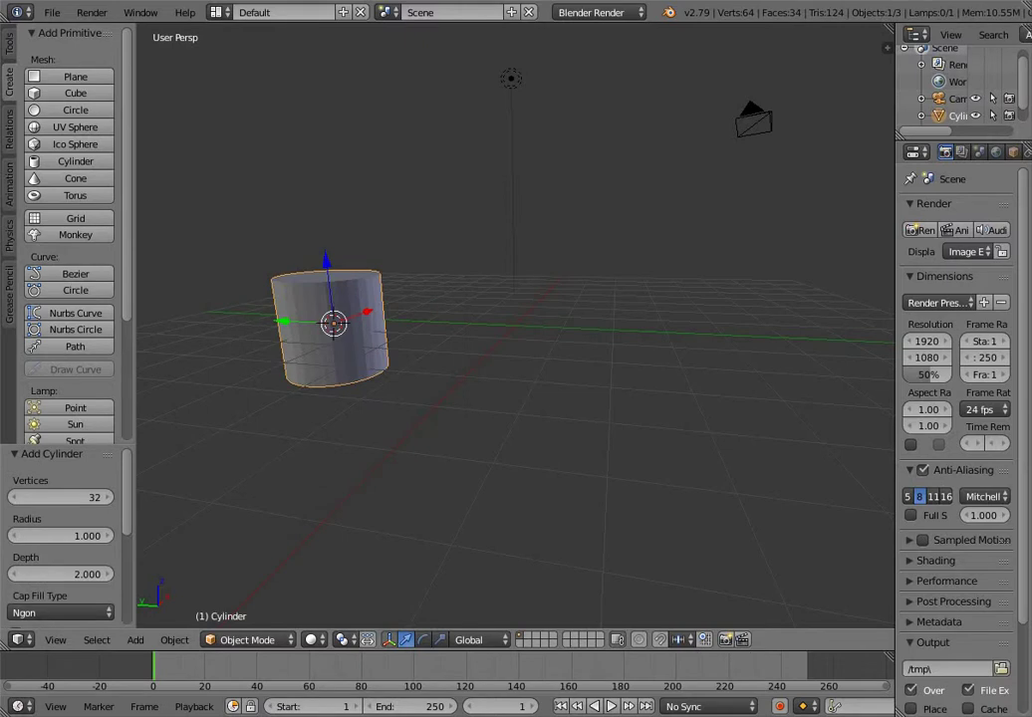
pyautogui.press('Delete')
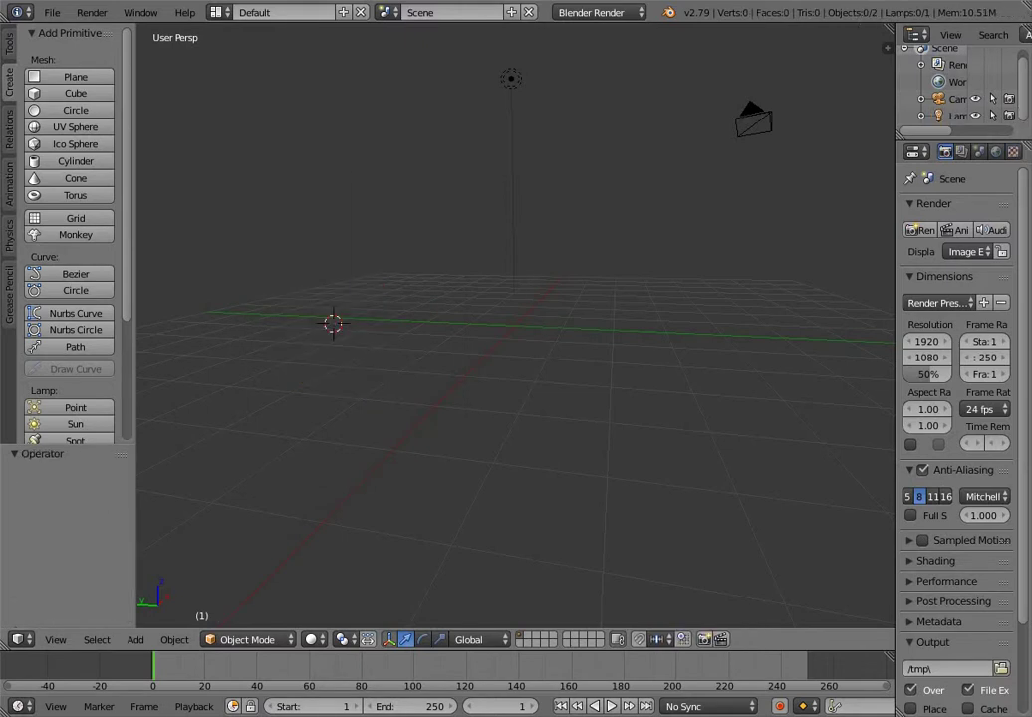
# Snap the 3D cursor to the scene centre and add a cylinder mesh there
pyautogui.hotkey('shift', 's')
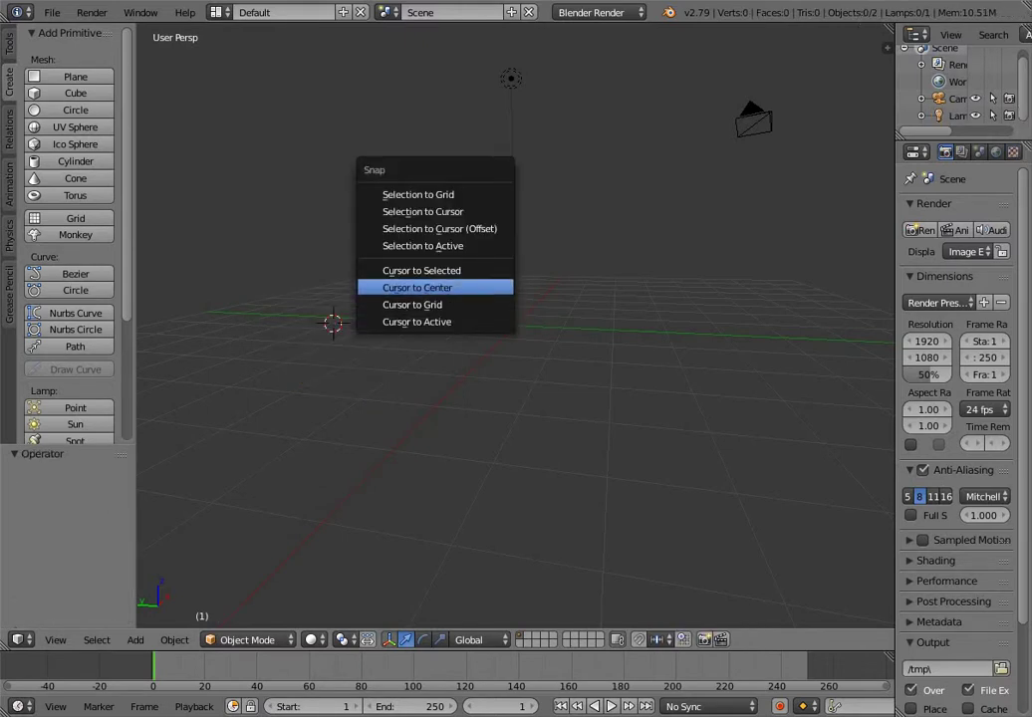
pyautogui.press('Return')
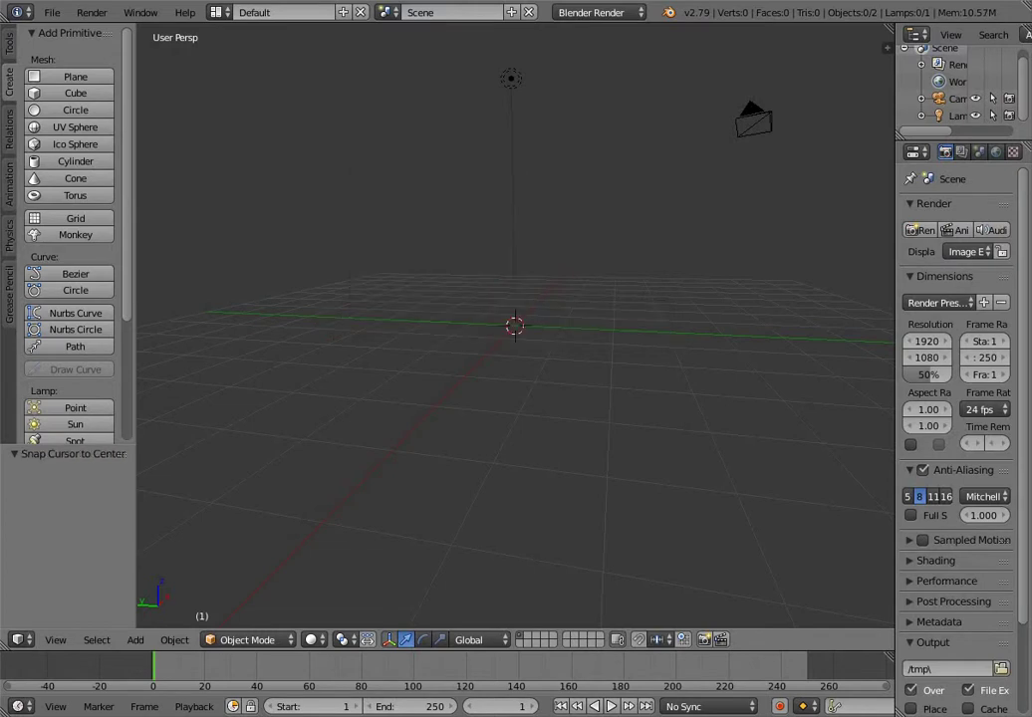
pyautogui.hotkey('shift', 'a')
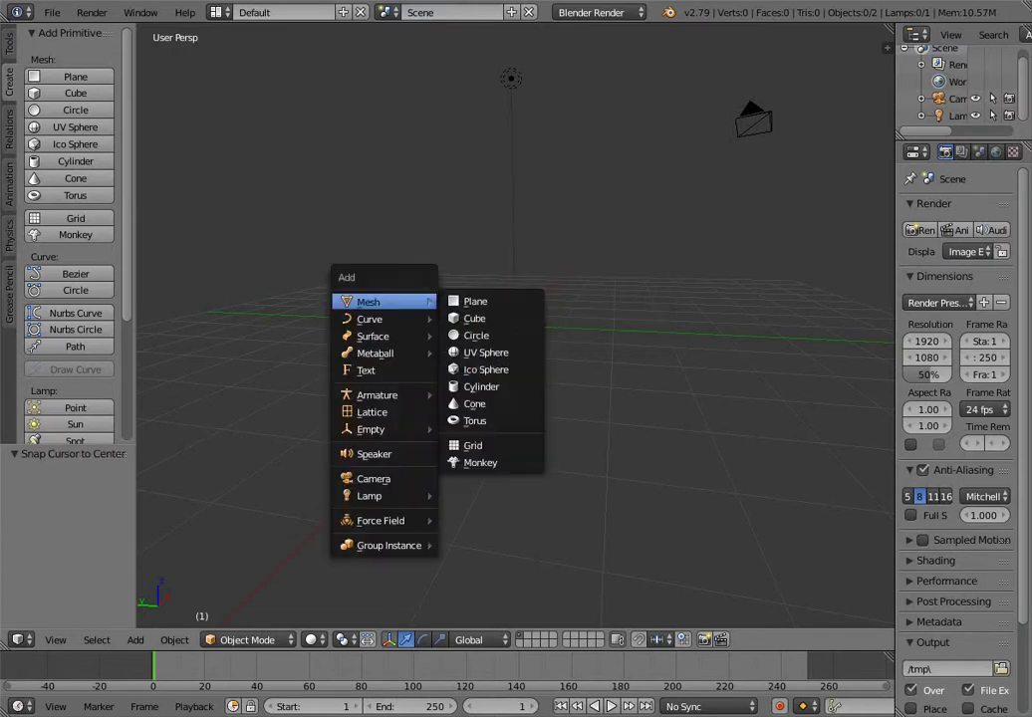
pyautogui.press('Right')
pyautogui.press('Down')
pyautogui.press('Down')
pyautogui.press('Down')
pyautogui.press('Down')
pyautogui.press('Down')
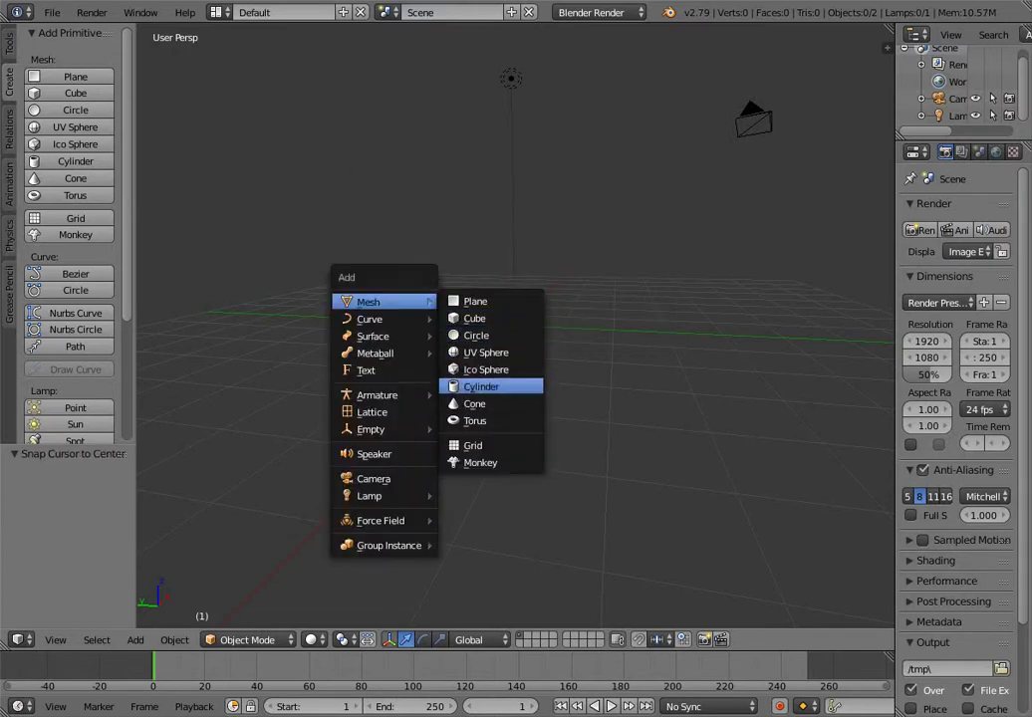
pyautogui.press('Return')
# Move the cylinder upward along the Z axis by about 0.18
pyautogui.moveTo(638, 378); pyautogui.dragTo(334, 358, button='middle')
pyautogui.press('g')
pyautogui.press('z')
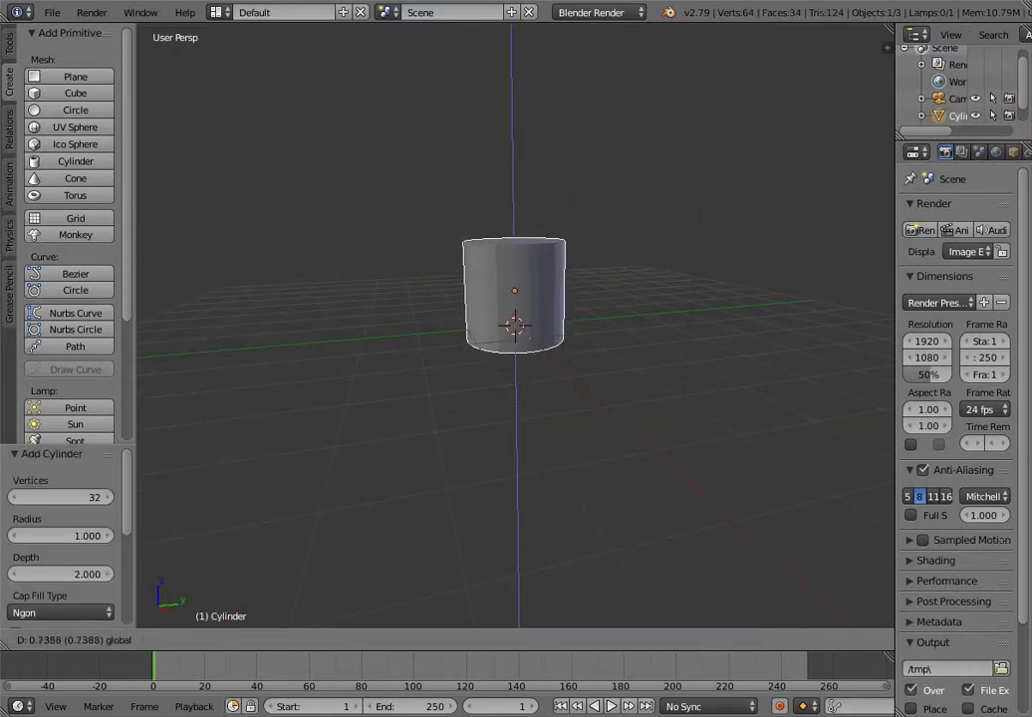
pyautogui.press('Return')
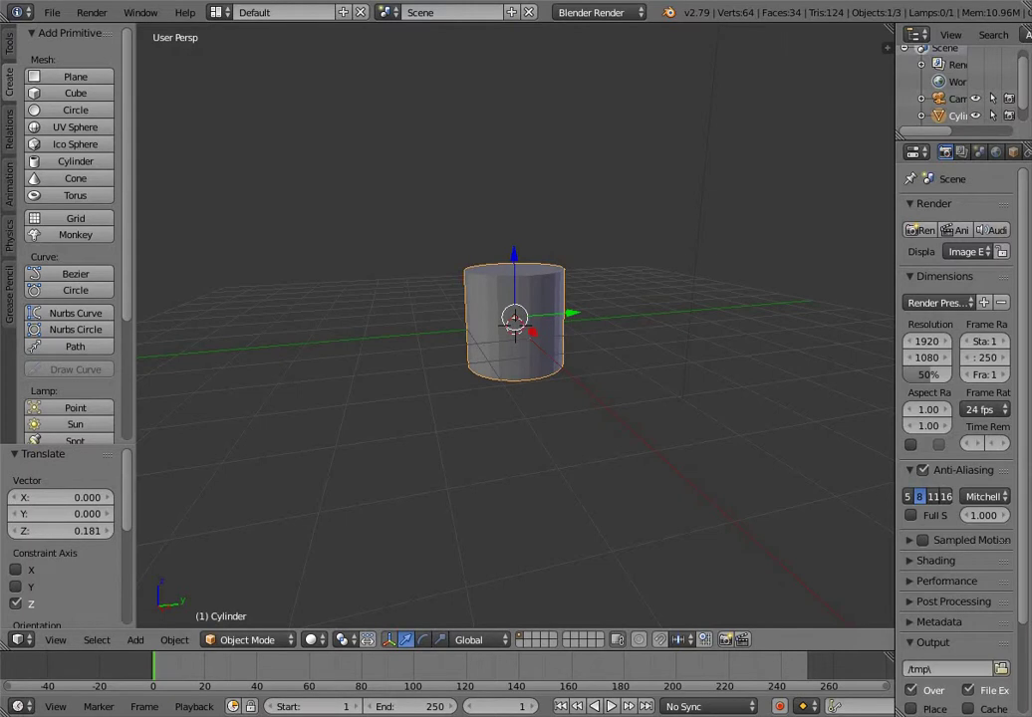
# Shift the cylinder by about -0.04 along the Y axis and 0.6 along the X axis
pyautogui.press('g')
pyautogui.press('y')
pyautogui.press('Return')
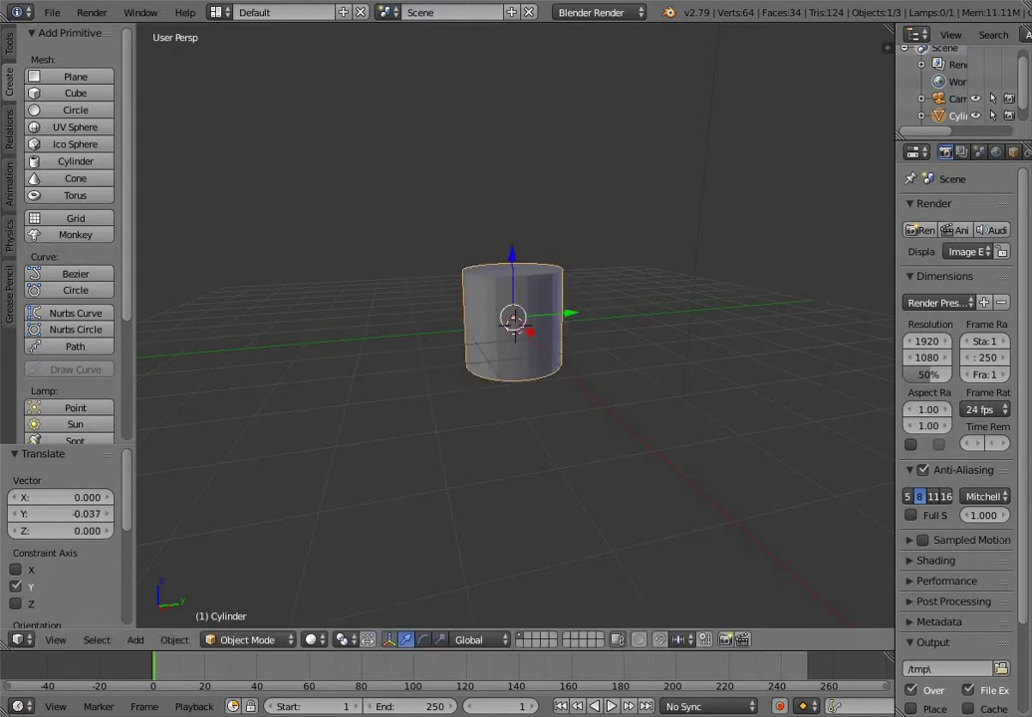
pyautogui.press('g')
pyautogui.press('x')
pyautogui.press('Return')
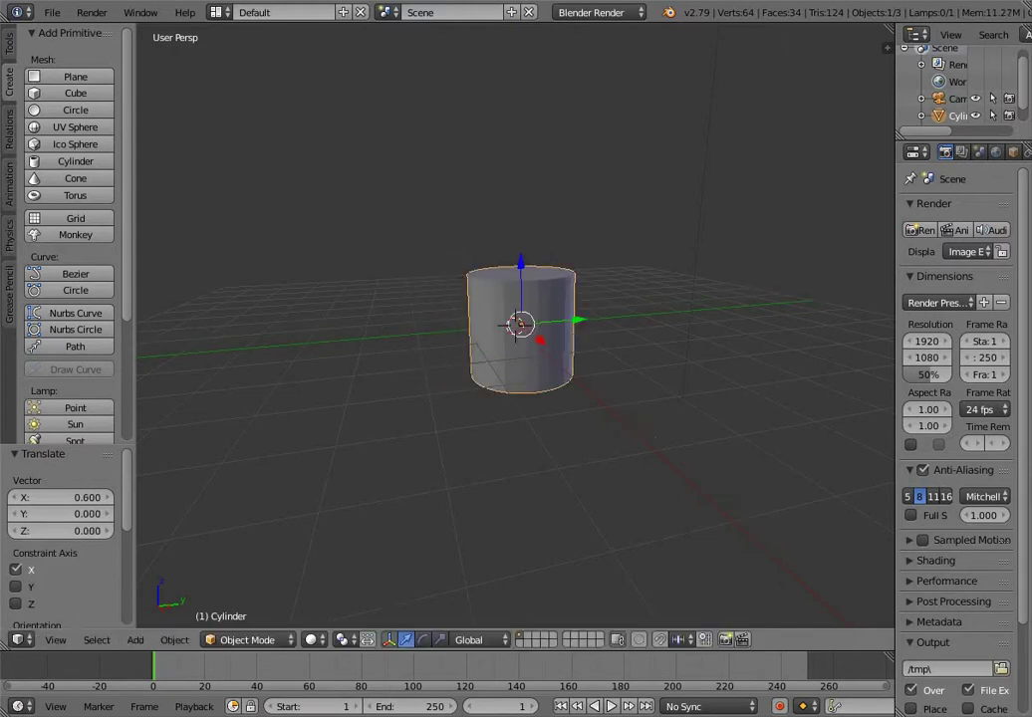
# Move the cylinder up along the Z axis by about 0.87
pyautogui.press('g')
pyautogui.press('z')
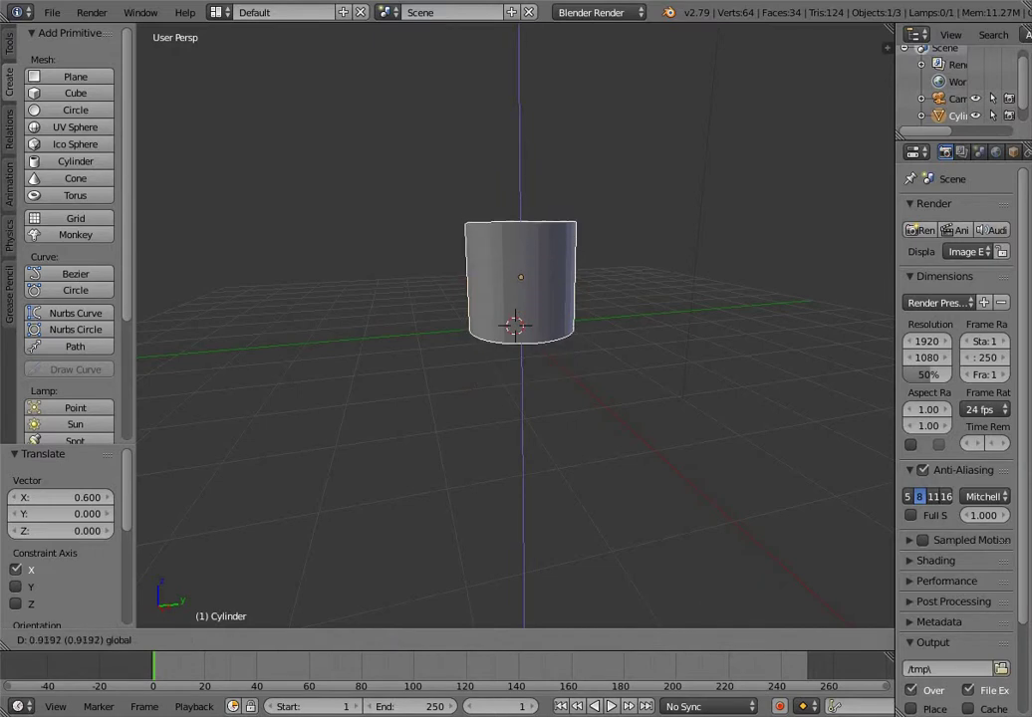
pyautogui.press('Return')
pyautogui.moveTo(528, 309); pyautogui.dragTo(304, 359, button='middle')
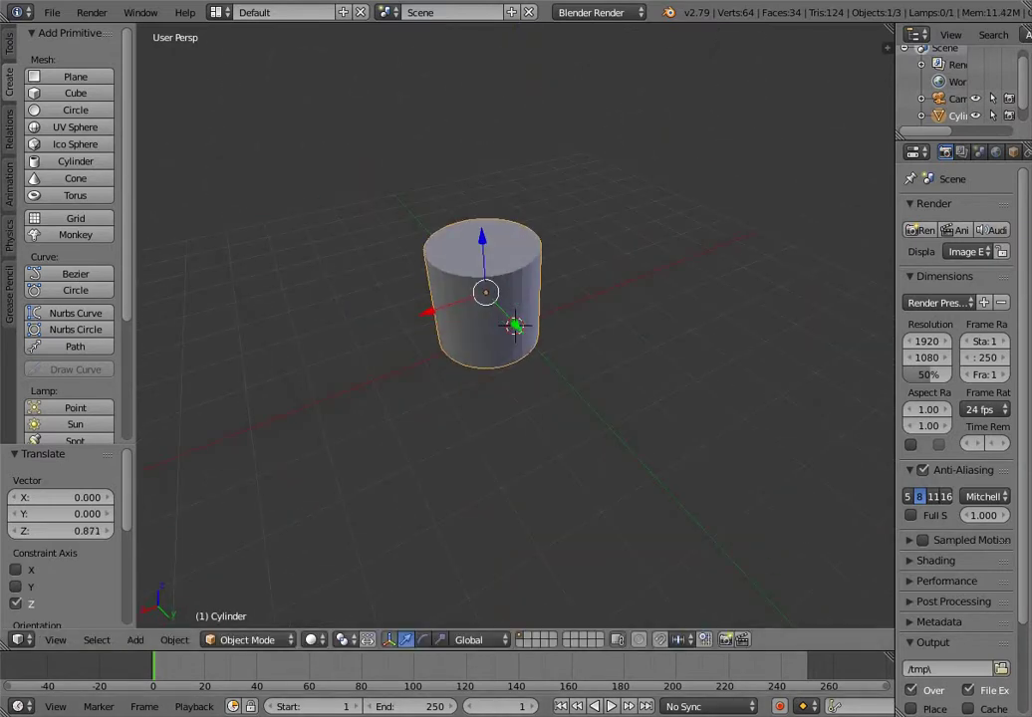
# Place the 3D cursor on the grid in front of the cylinder and move the cylinder about -0.12 along the Y axis in Object Mode
pyautogui.click(244, 639)
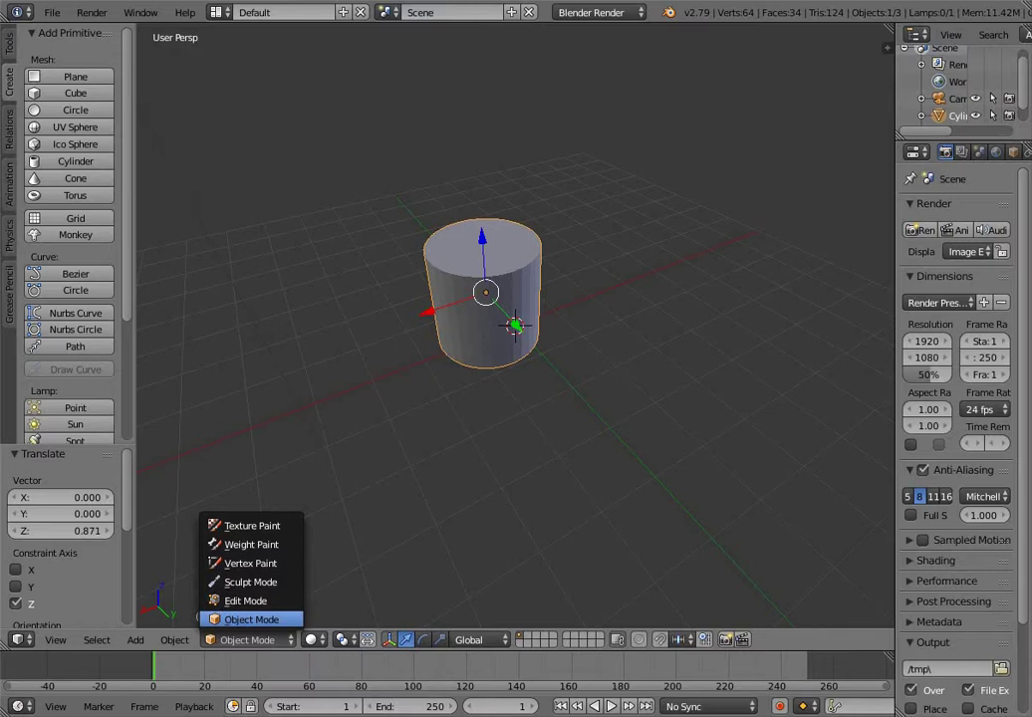
pyautogui.click(251, 620)
pyautogui.click(375, 554)
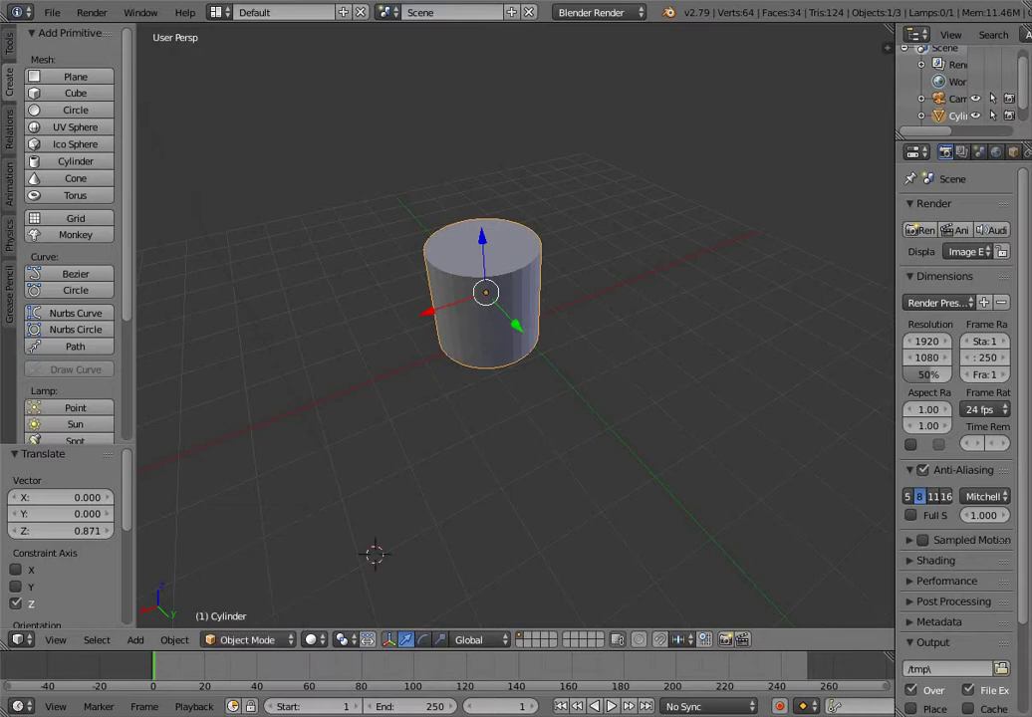
pyautogui.press('g')
pyautogui.press('y')
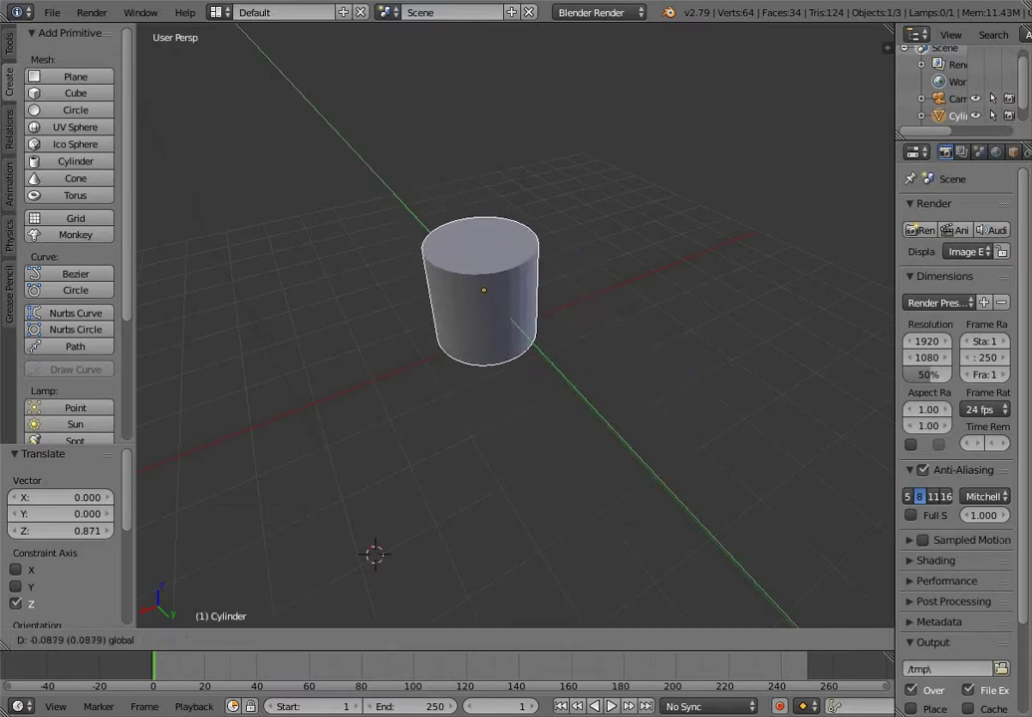
pyautogui.press('Return')
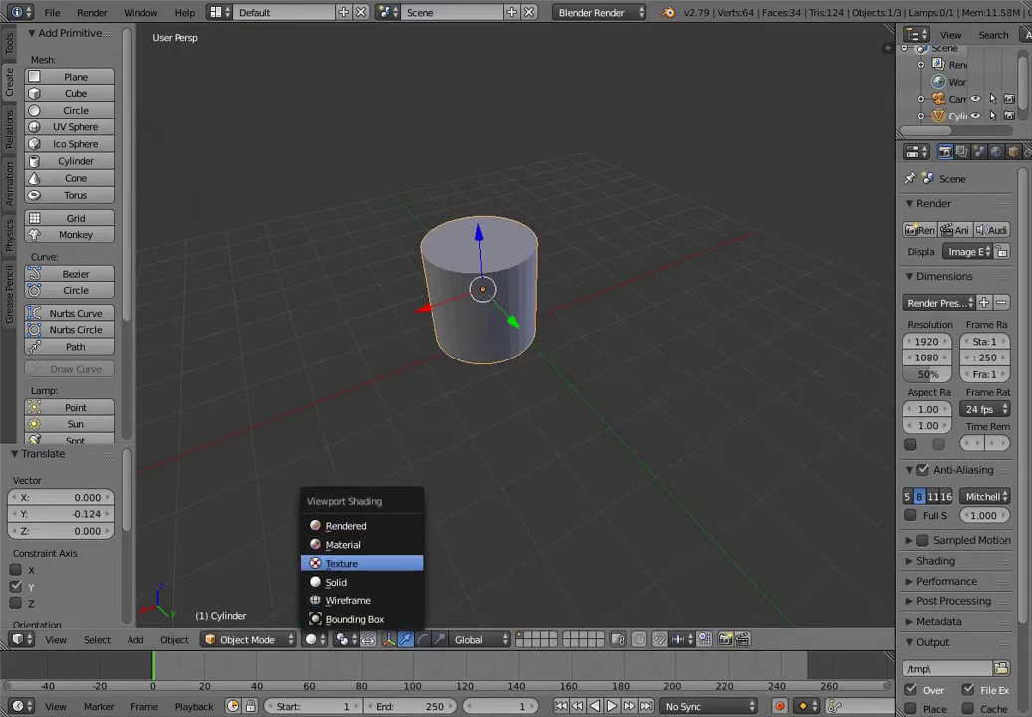
# Keep Solid viewport shading and move the cylinder about 1.07 along the Y axis with the translate manipulator
pyautogui.click(335, 582)
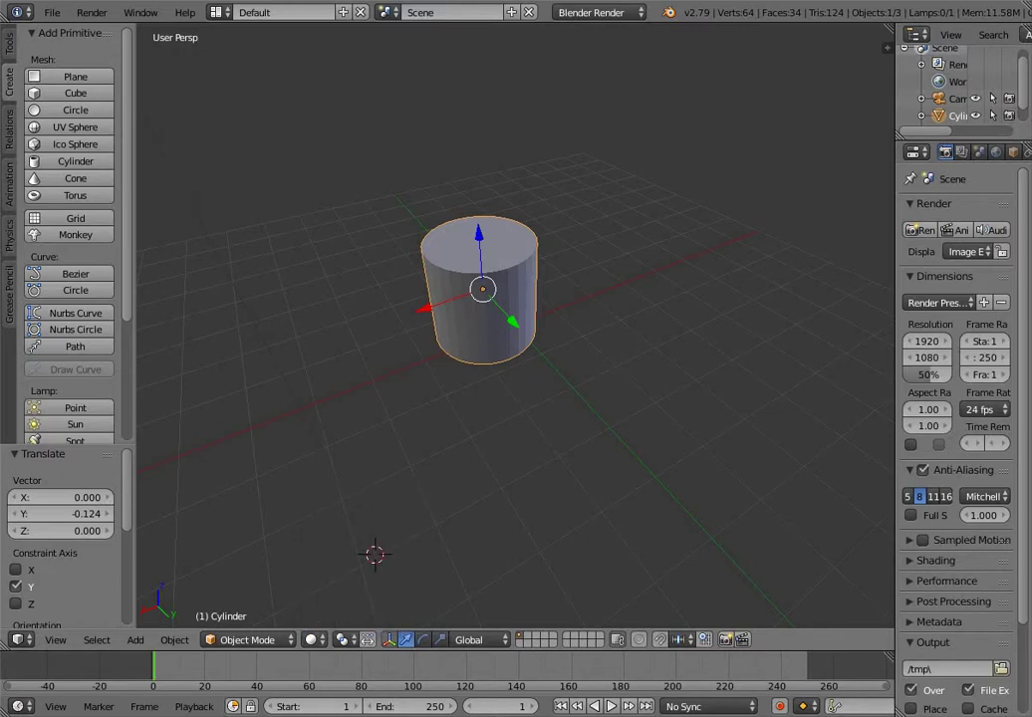
pyautogui.click(344, 639)
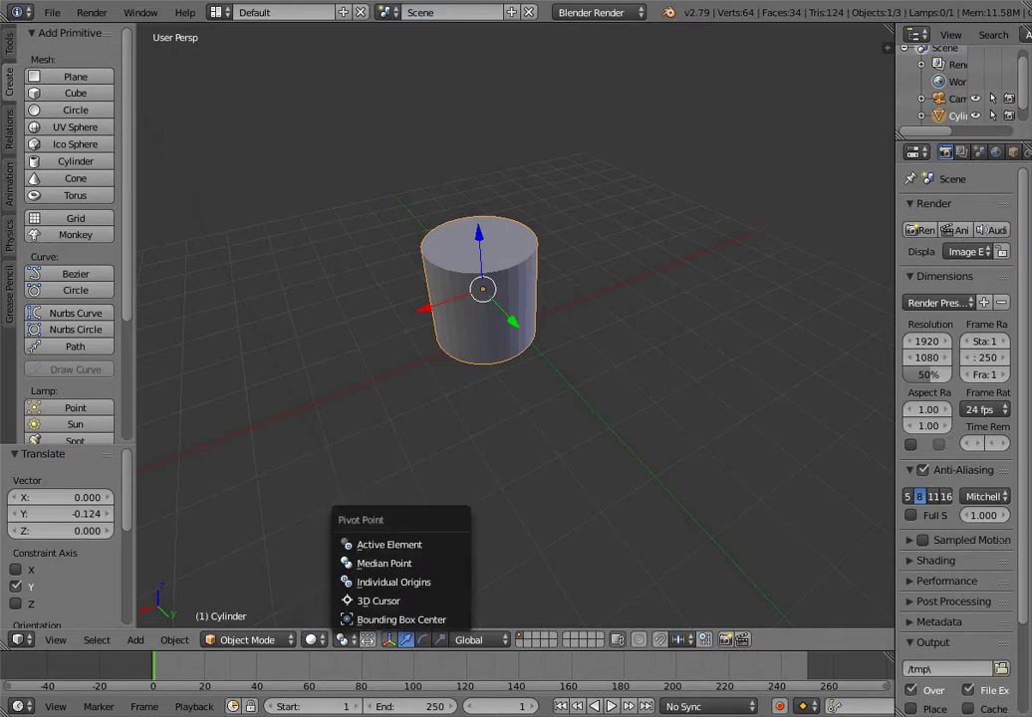
pyautogui.click(344, 640)
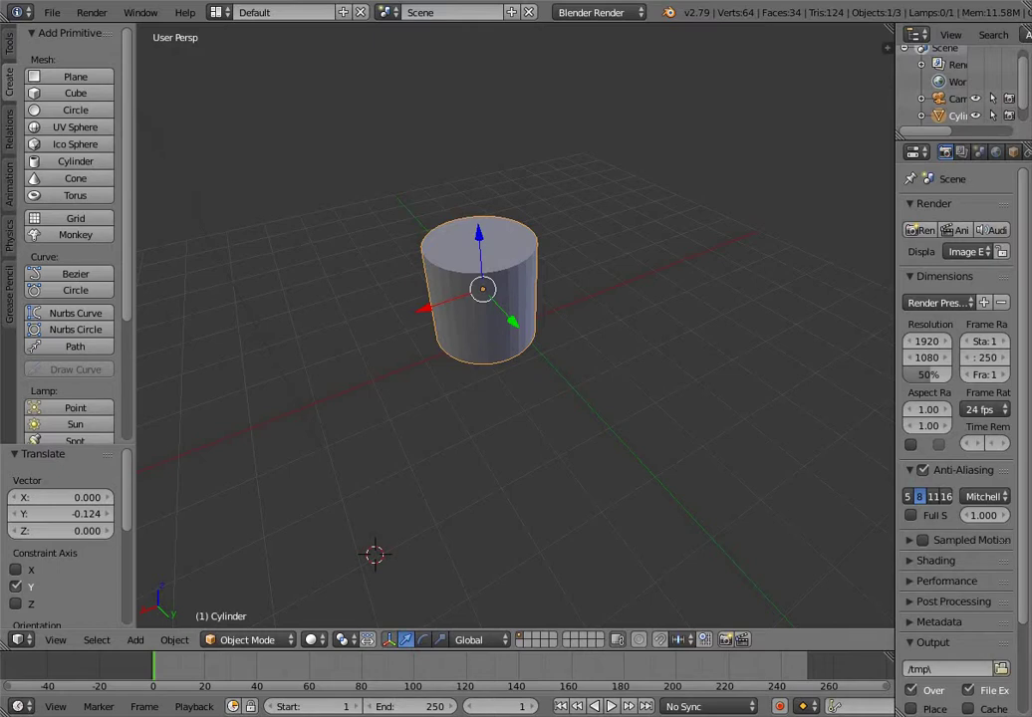
pyautogui.moveTo(513, 322); pyautogui.dragTo(542, 353)
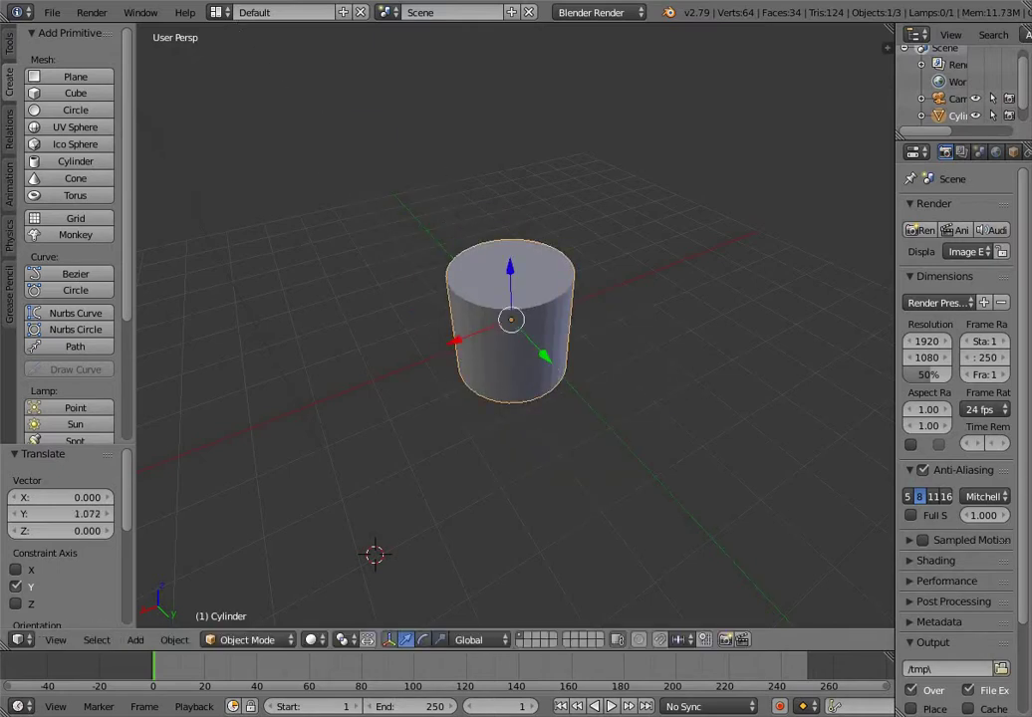
# Rotate the cylinder with the rotation manipulator, including a turn of about -112° around the Z axis
pyautogui.click(423, 641)
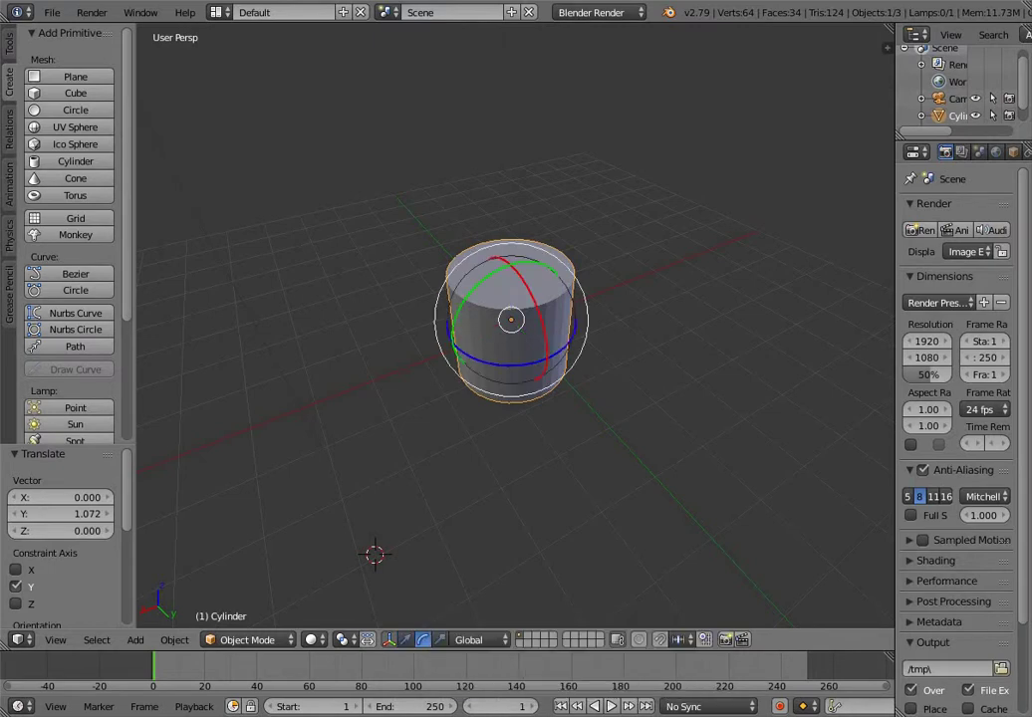
pyautogui.moveTo(478, 280); pyautogui.dragTo(627, 592)
pyautogui.moveTo(519, 365); pyautogui.dragTo(355, 293)
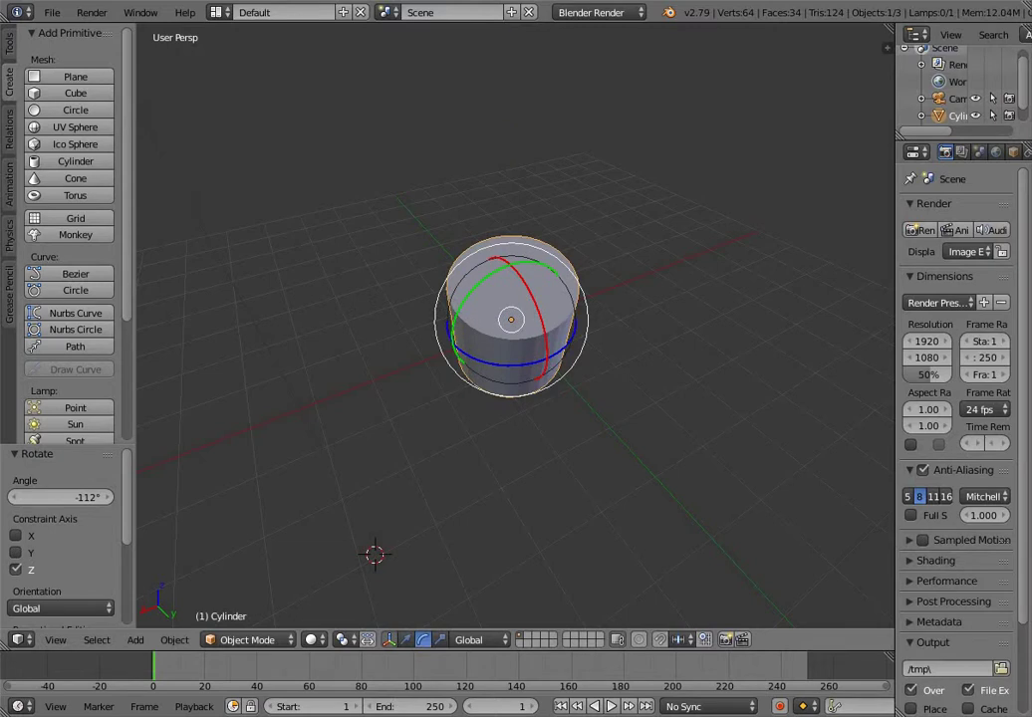
# Undo the cylinder's rotations, practising redo and undo until it stands upright
pyautogui.hotkey('ctrl', 'z')
pyautogui.hotkey('ctrl', 'z')
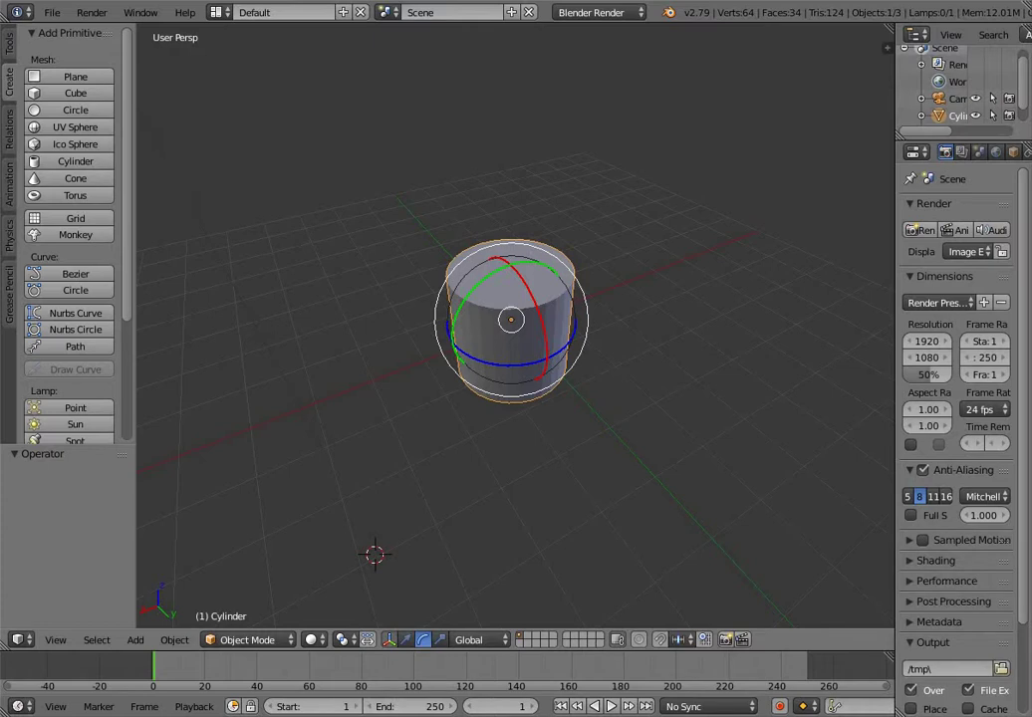
pyautogui.hotkey('ctrl', 'z')
pyautogui.hotkey('ctrl', 'z')
pyautogui.hotkey('ctrl', 'z')
pyautogui.hotkey('ctrl', 'z')
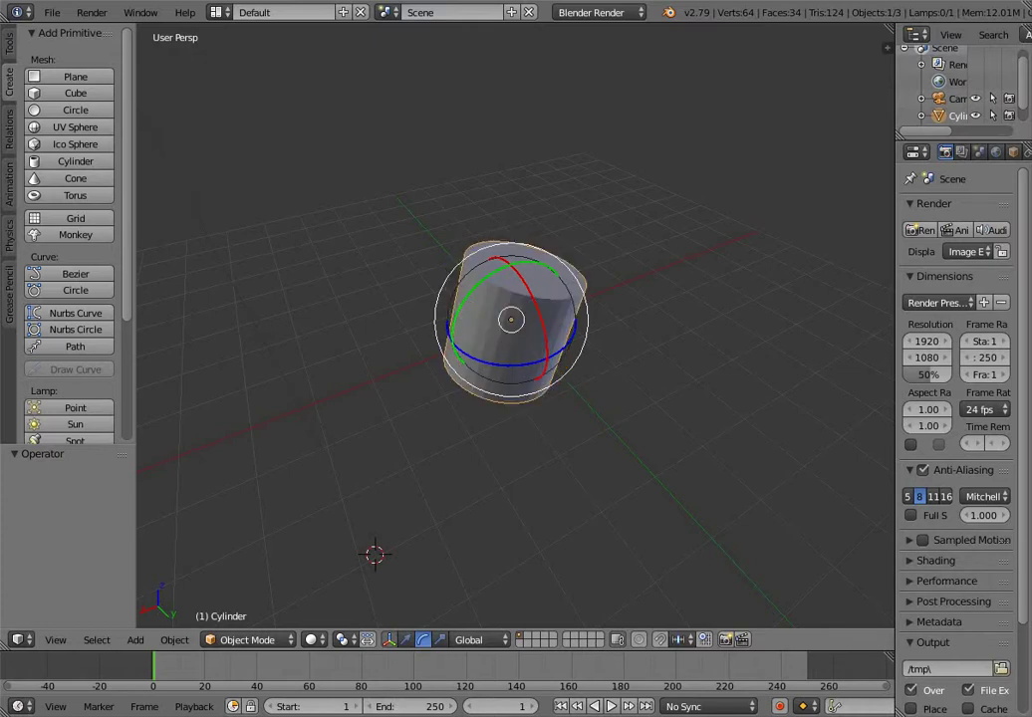
pyautogui.hotkey('ctrl', 'shift', 'z')
pyautogui.hotkey('ctrl', 'z')
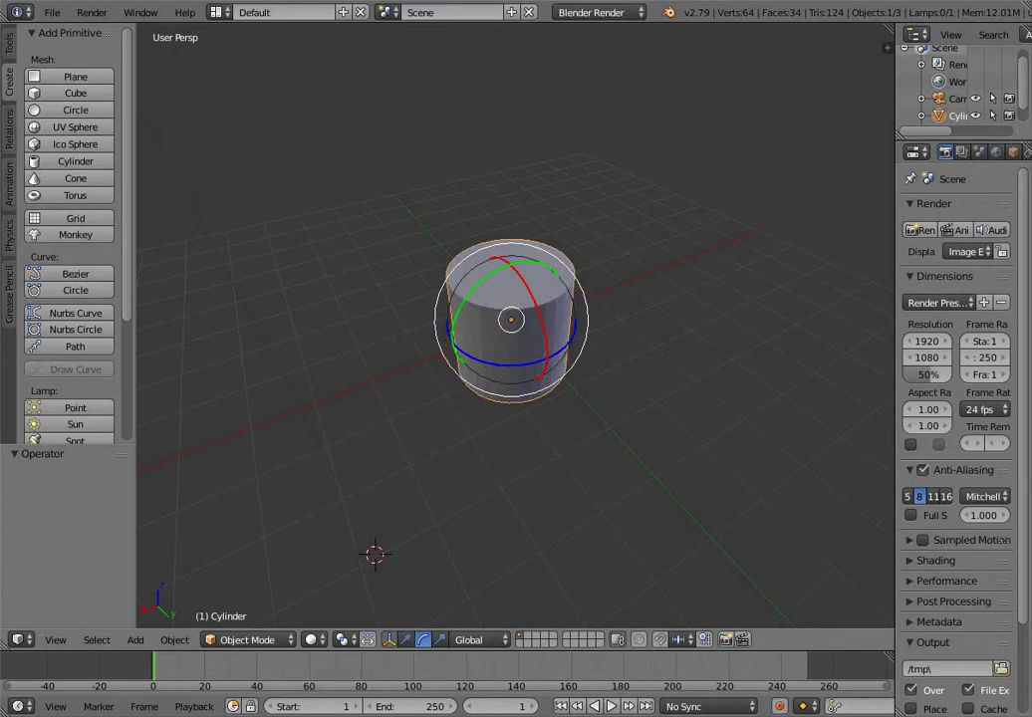
pyautogui.hotkey('ctrl', 'shift', 'z')
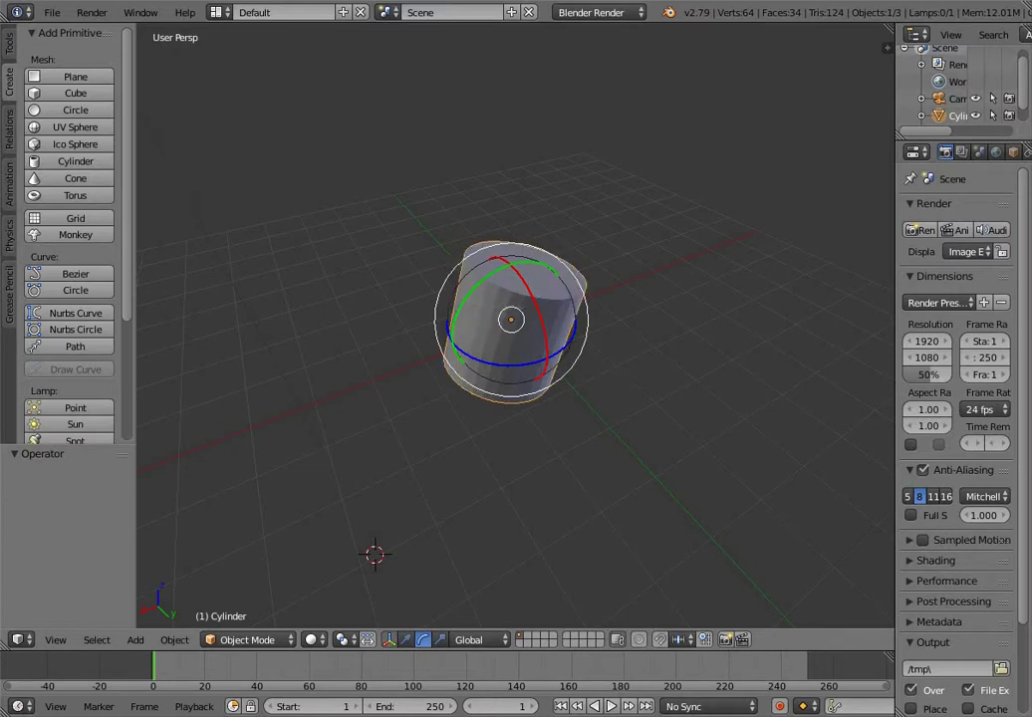
pyautogui.hotkey('ctrl', 'z')
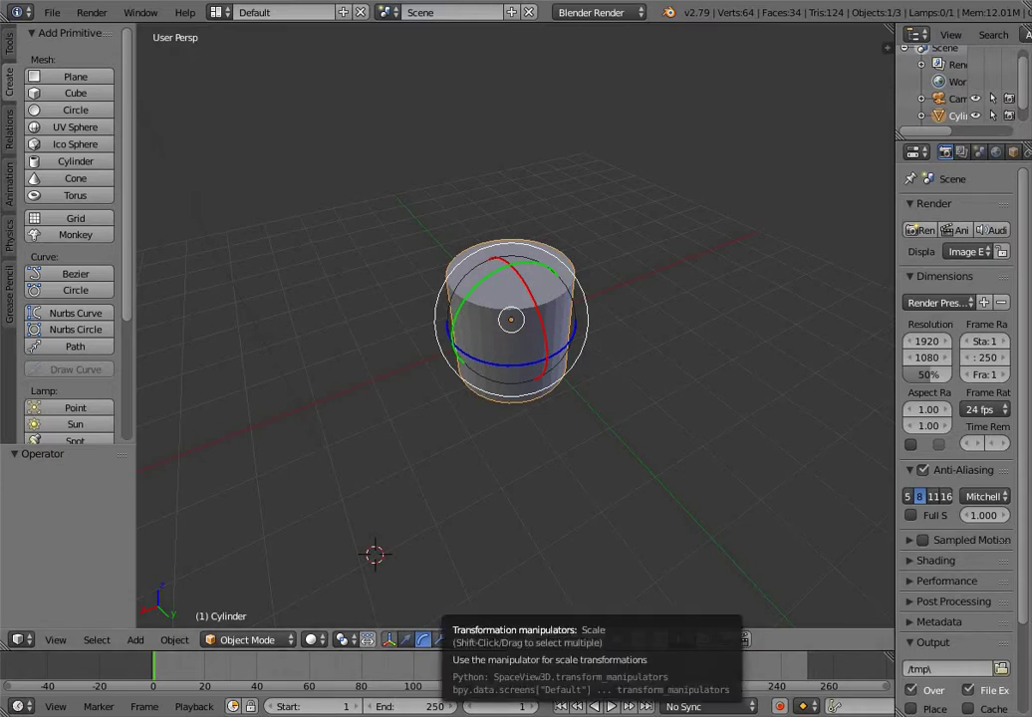
# Use the scale manipulator to scale the cylinder by about -1.79 along the Y axis and by about -0.47 overall
pyautogui.click(441, 639)
pyautogui.moveTo(546, 358); pyautogui.dragTo(581, 271)
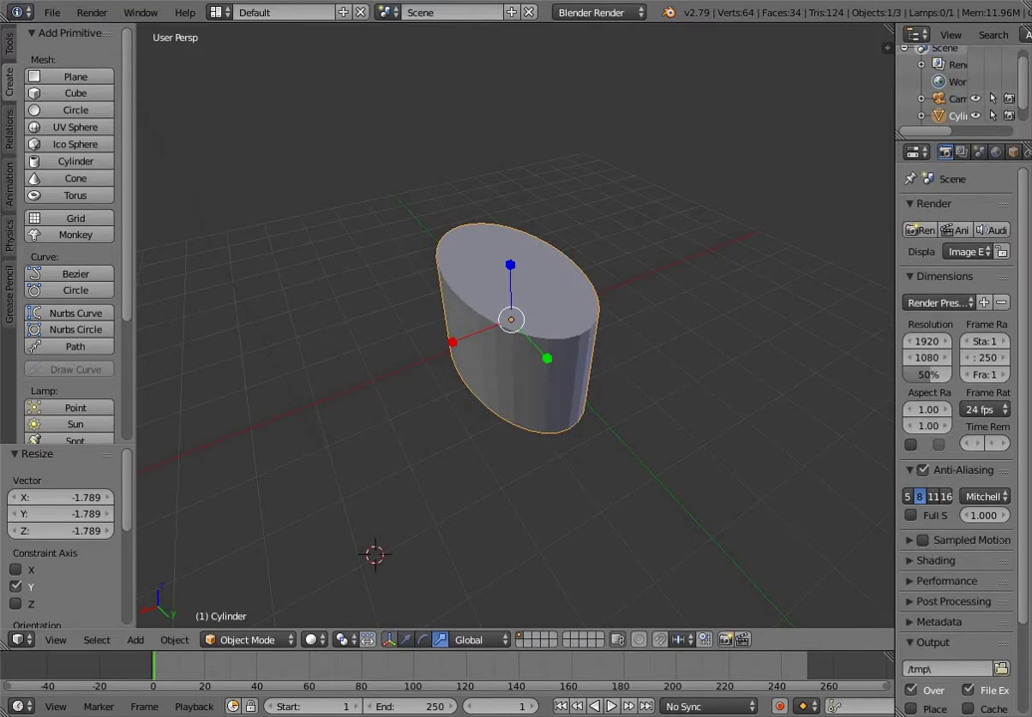
pyautogui.moveTo(529, 309); pyautogui.dragTo(506, 318)
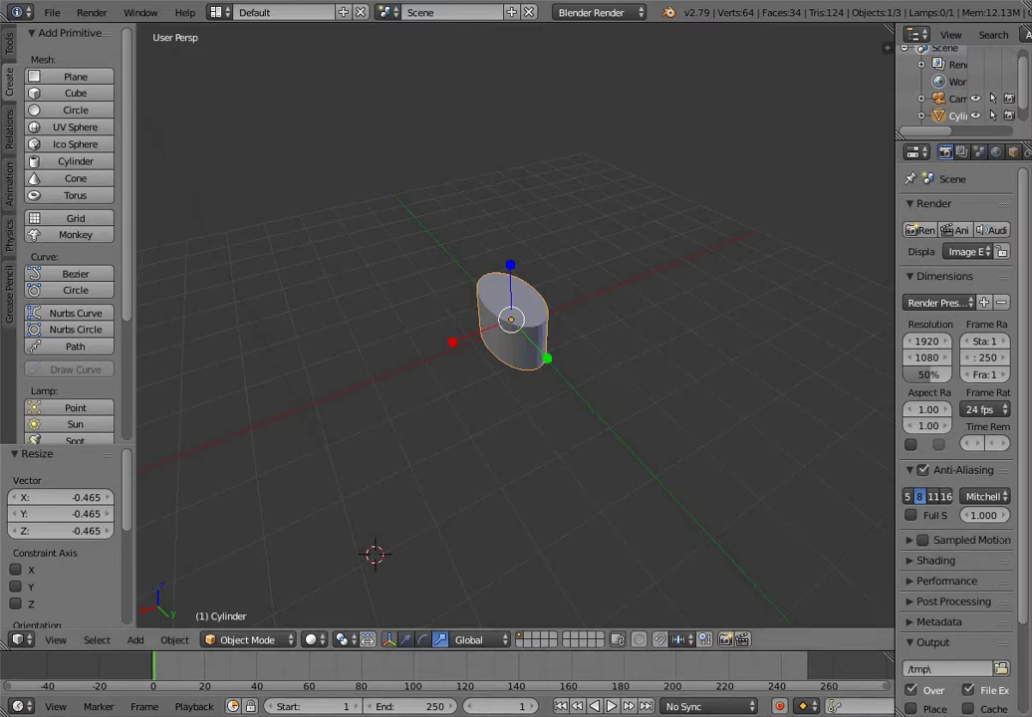
# Undo the cylinder's transformations back to its newly added state and switch back to the translate manipulator
pyautogui.hotkey('ctrl', 'z')
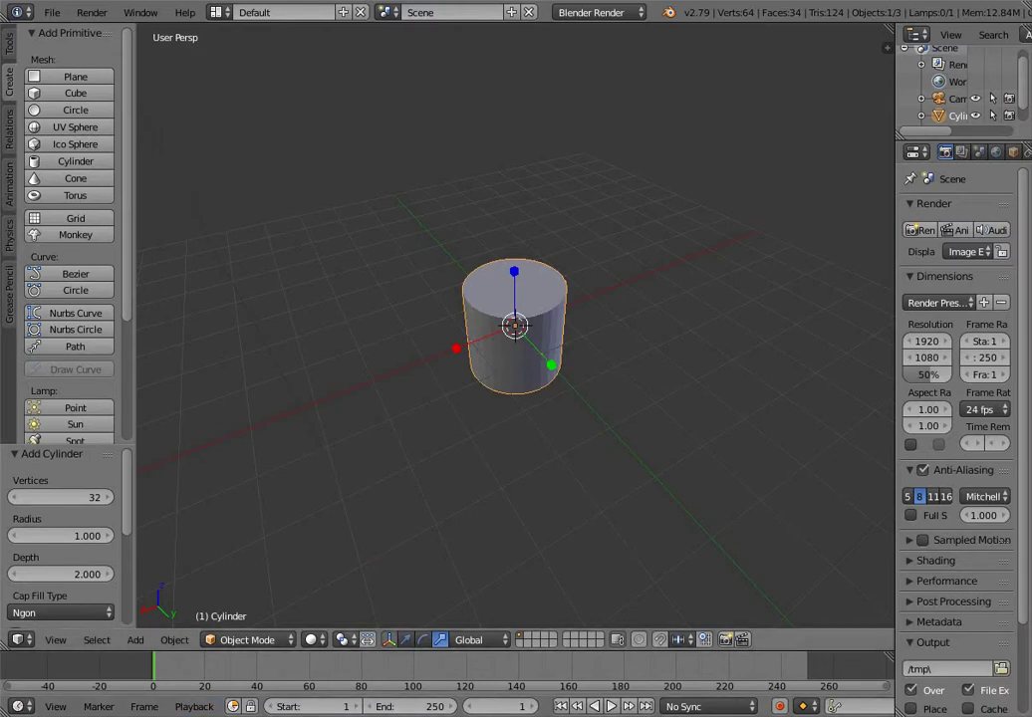
pyautogui.click(406, 641)
pyautogui.moveTo(558, 358); pyautogui.dragTo(566, 390, button='middle')
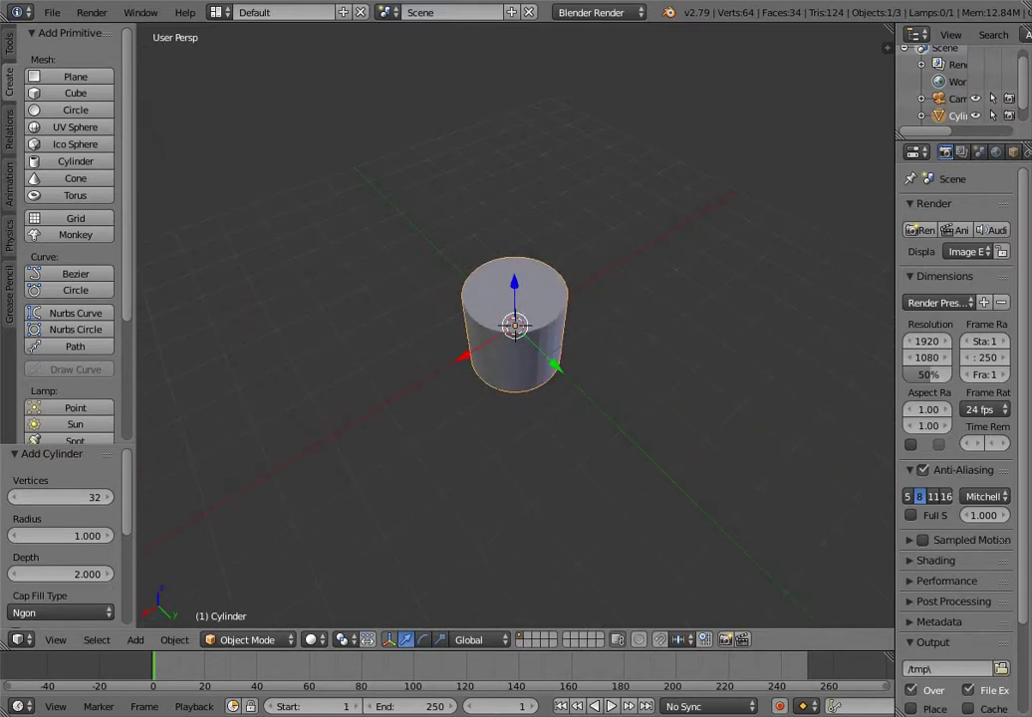
pyautogui.scroll(-3, 60, 528)
pyautogui.scroll(2, 60, 528)
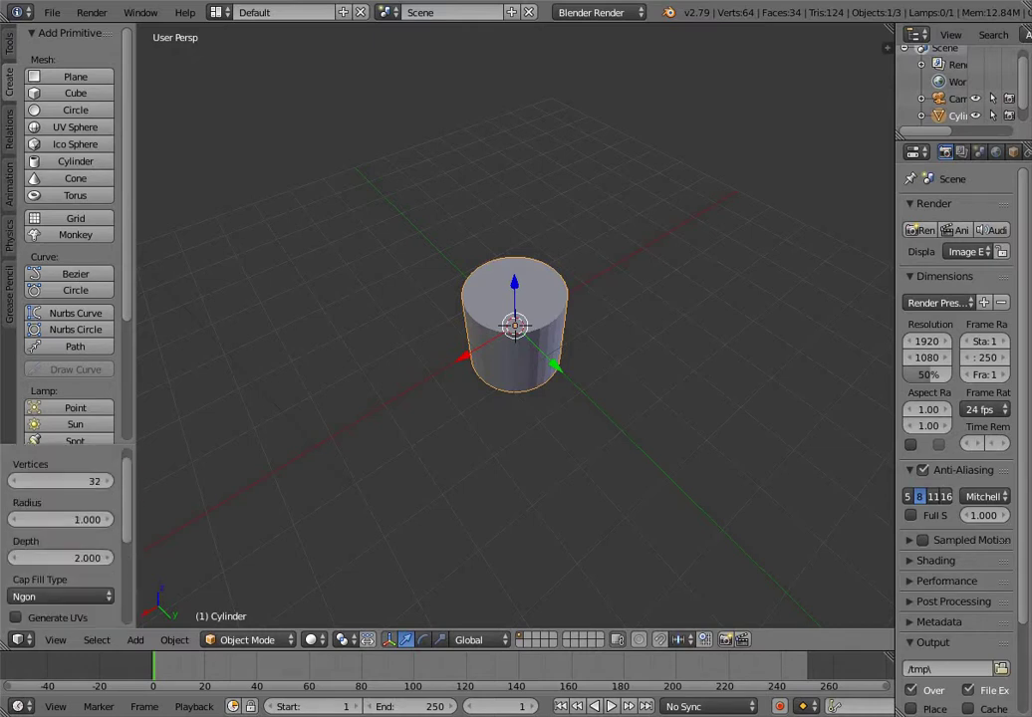
pyautogui.scroll(-3, 60, 528)
pyautogui.scroll(3, 59, 528)
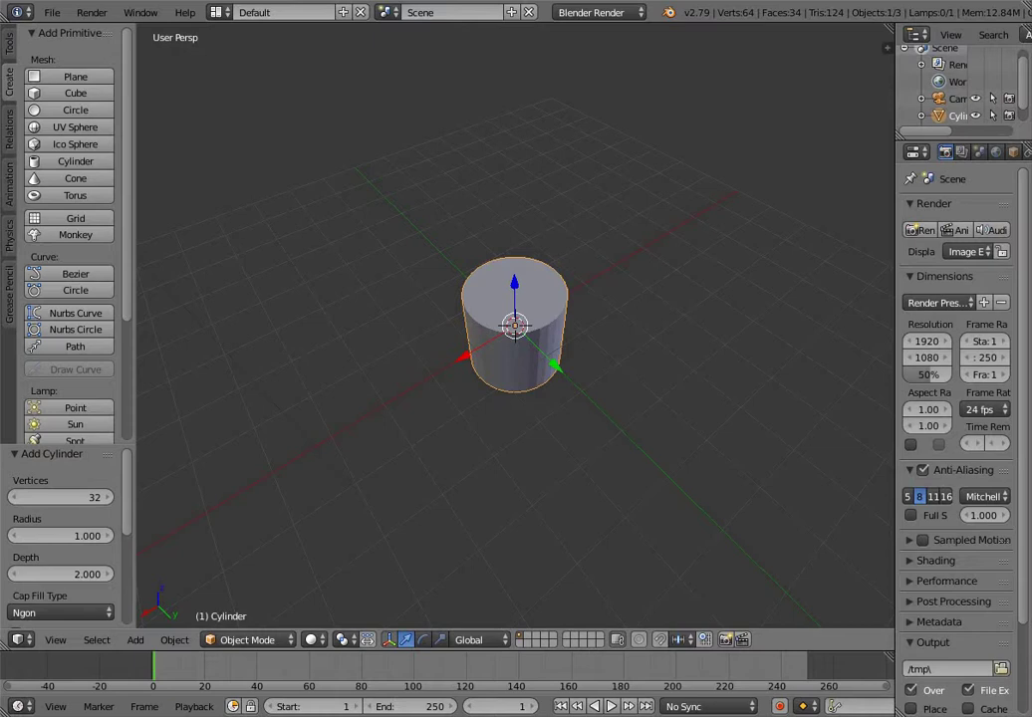
# Delete the cylinder and add a new cylinder mesh at the 3D cursor in the scene centre
pyautogui.press('x')
pyautogui.click(499, 341)
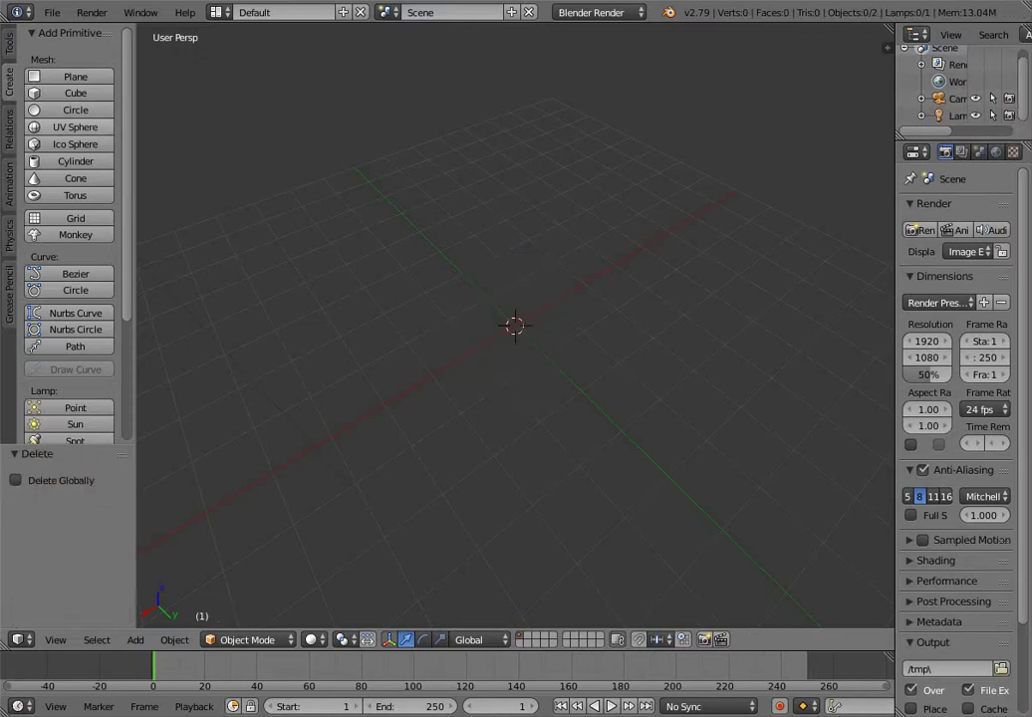
pyautogui.hotkey('shift', 'a')
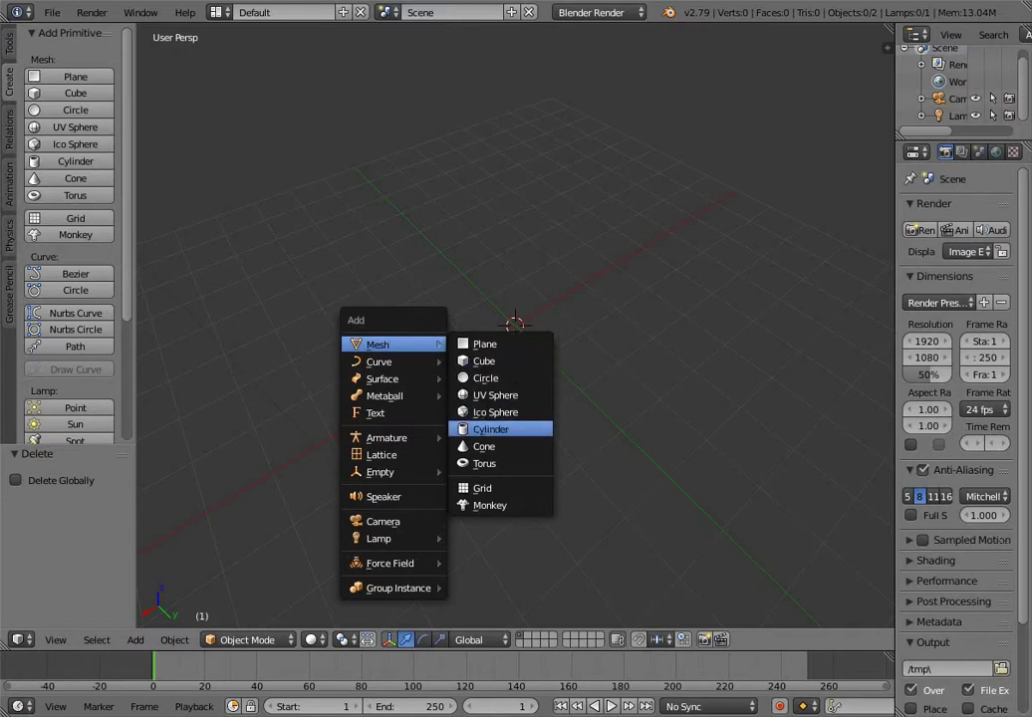
pyautogui.press('Escape')
pyautogui.hotkey('shift', 'a')
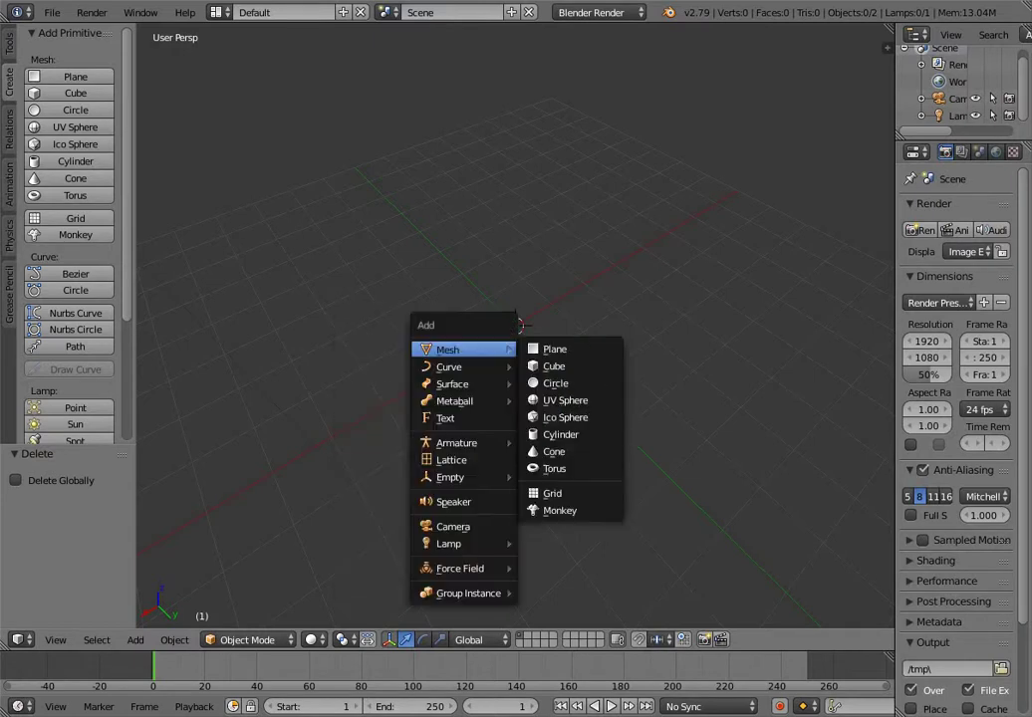
pyautogui.click(561, 435)
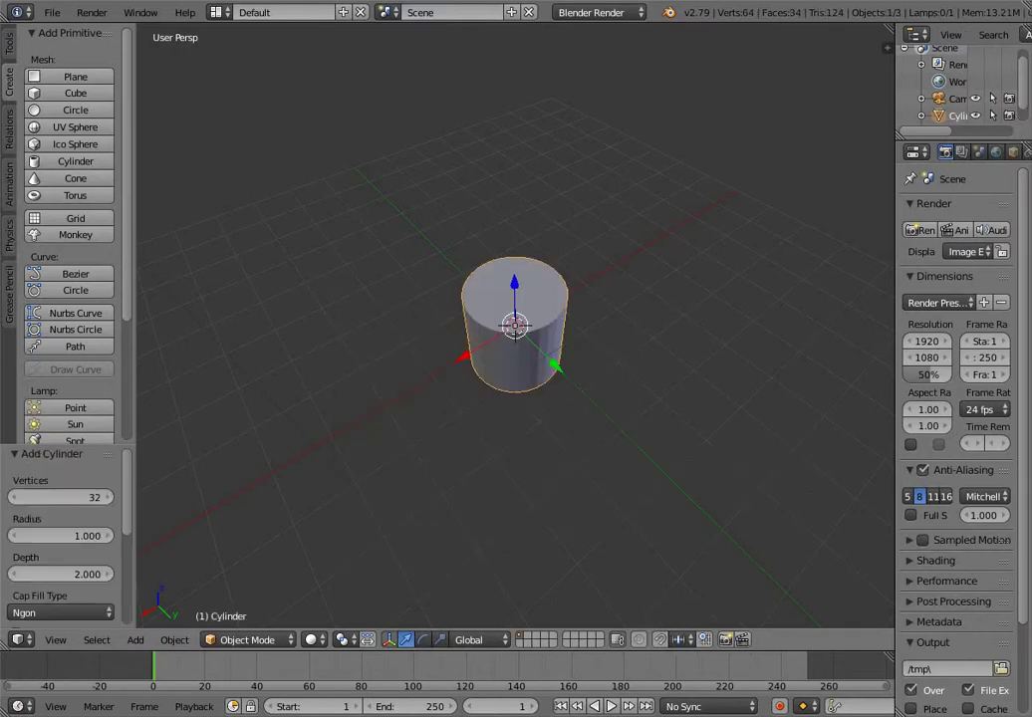
# Set the new cylinder's cap fill type to Triangle Fan
pyautogui.scroll(-2, 60, 538)
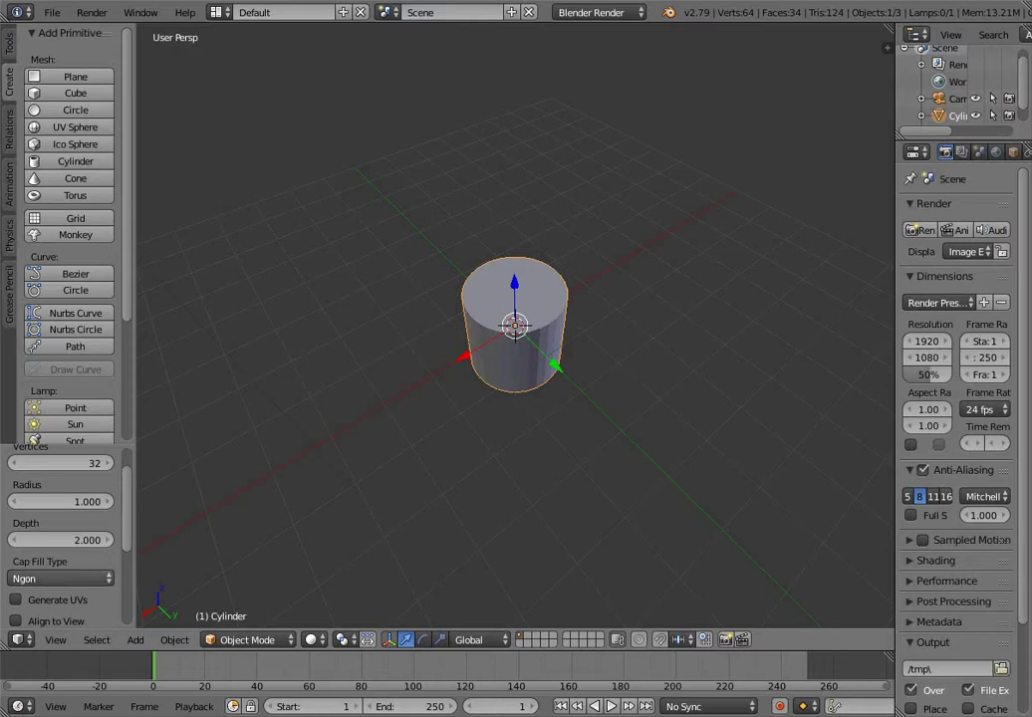
pyautogui.click(60, 579)
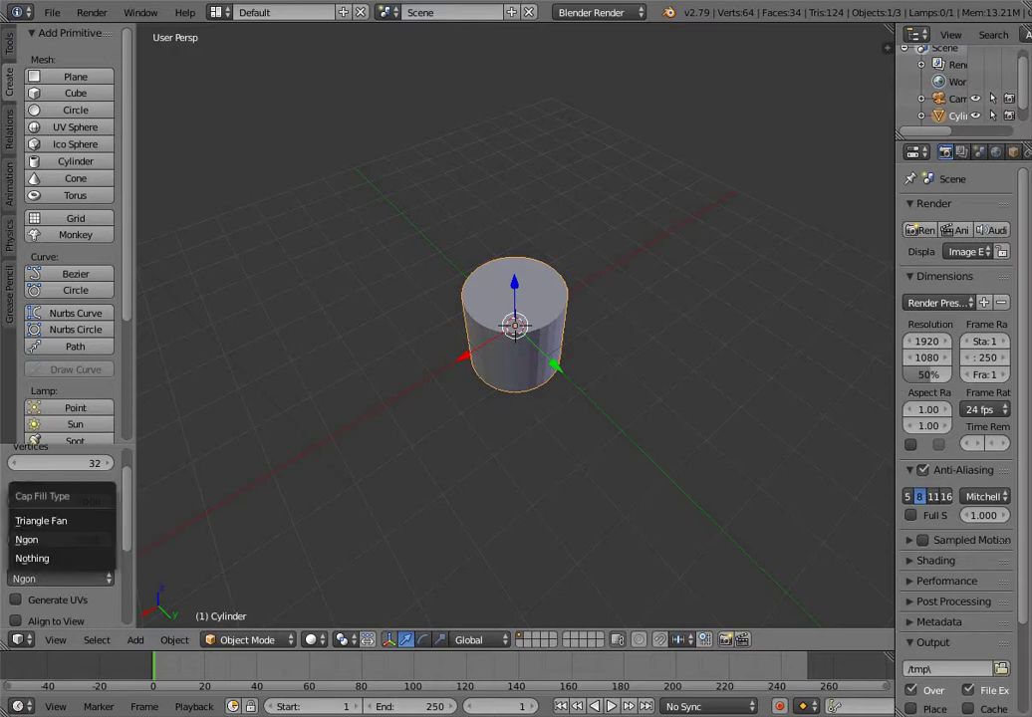
pyautogui.click(50, 520)
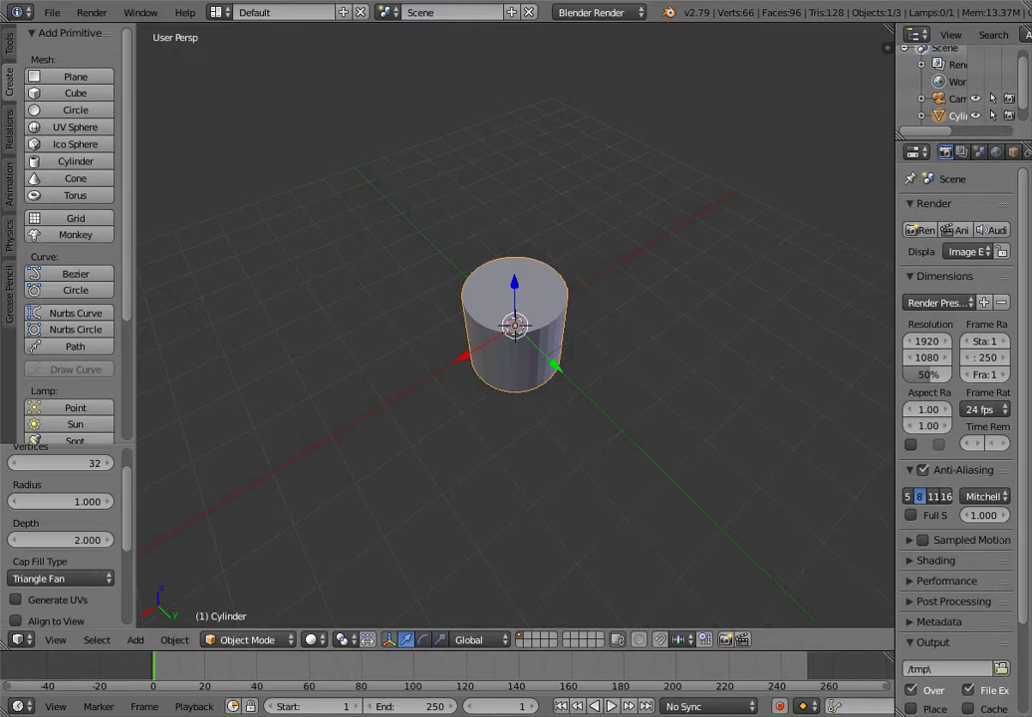
# Switch the cylinder to Edit Mode to examine the triangle-fan mesh of its top cap
pyautogui.press('KP_1')
pyautogui.press('KP_8')
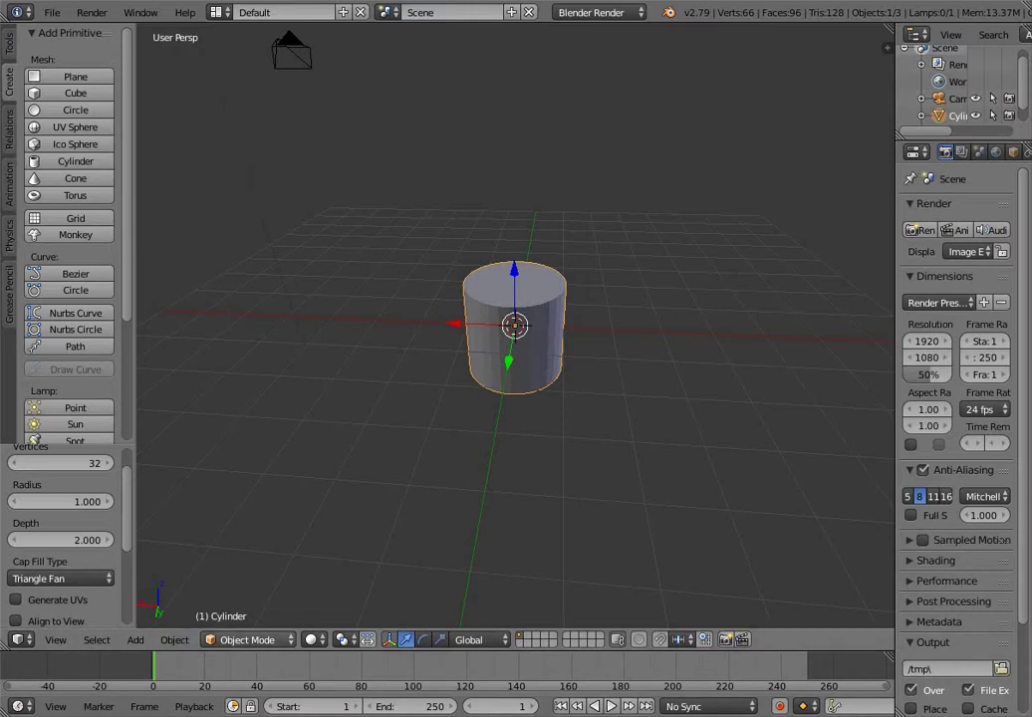
pyautogui.click(248, 640)
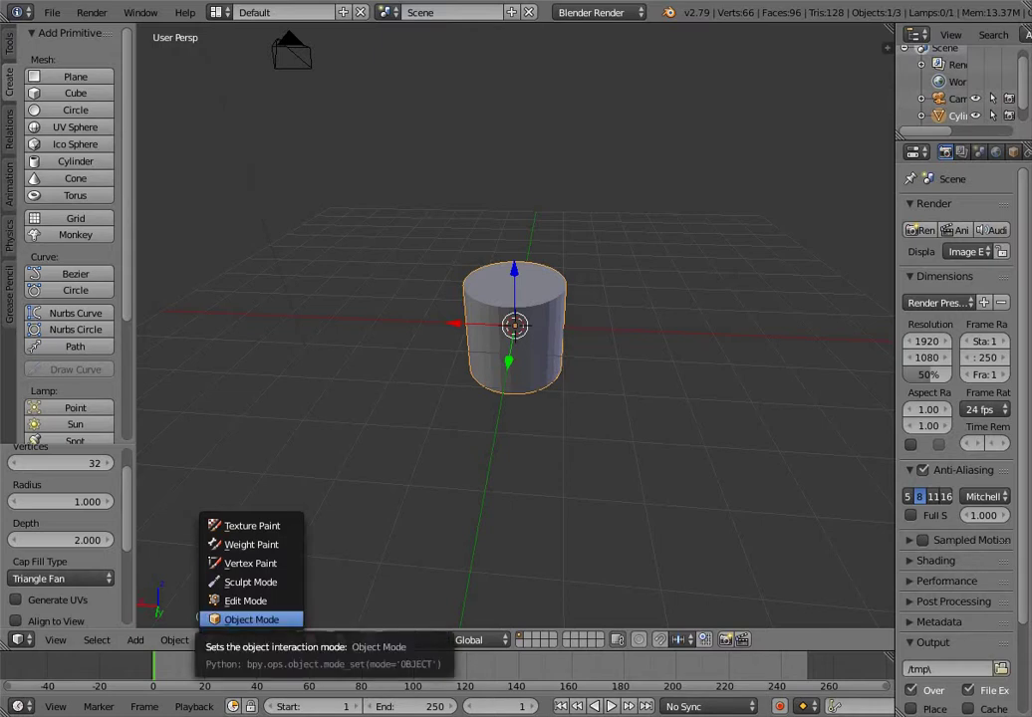
pyautogui.click(244, 601)
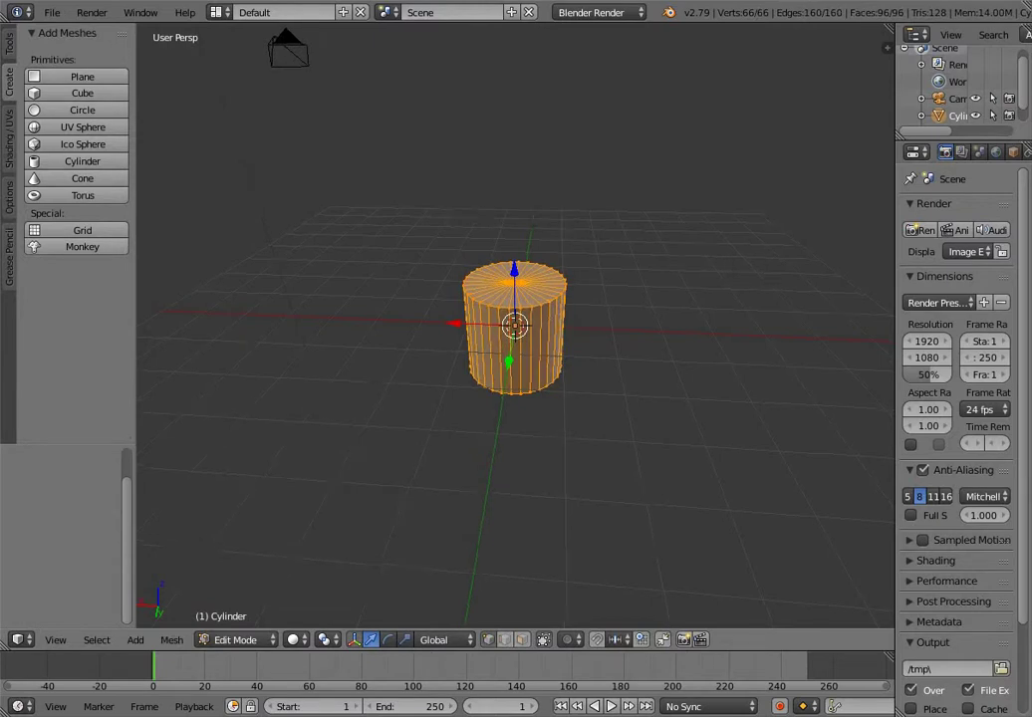
pyautogui.moveTo(378, 339); pyautogui.dragTo(701, 439, button='middle')
pyautogui.scroll(5, 702, 438)
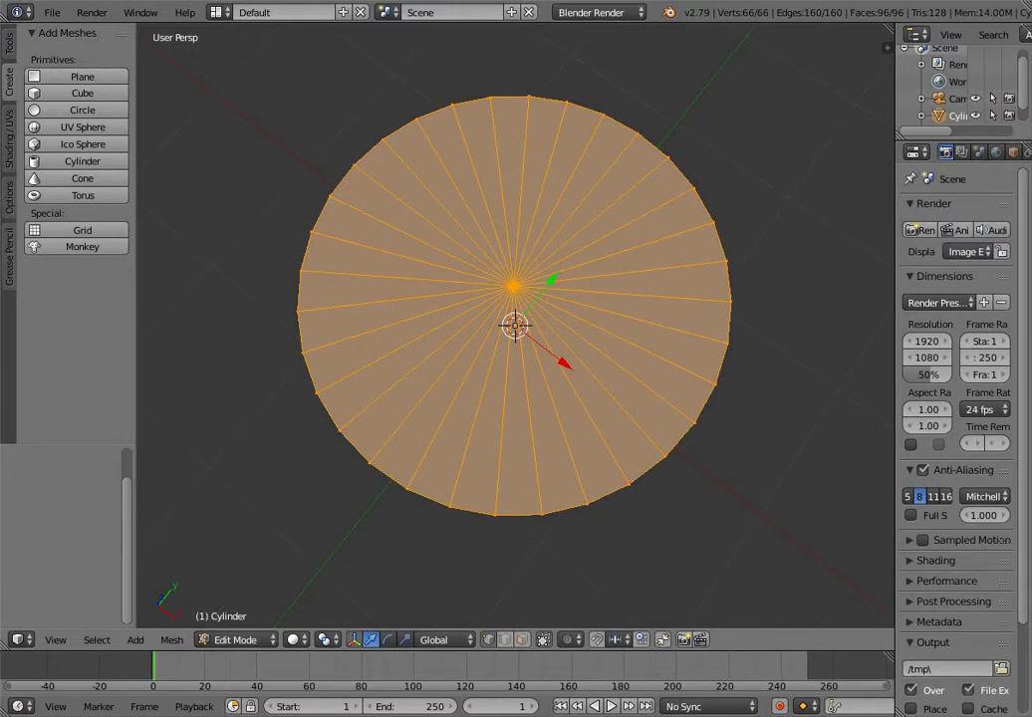
# Move the whole cylinder mesh up along the Z axis by about 1.043 units
pyautogui.moveTo(702, 438); pyautogui.dragTo(718, 344, button='middle')
pyautogui.press('g')
pyautogui.press('z')
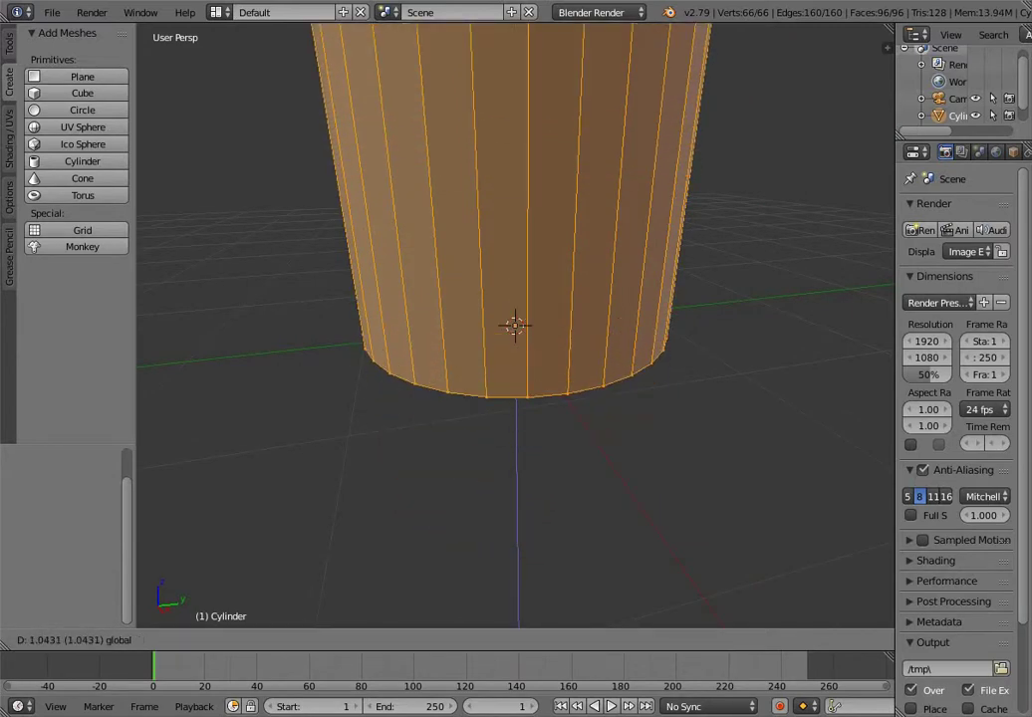
pyautogui.press('Return')
pyautogui.scroll(-4, 514, 325)
pyautogui.scroll(4, 514, 324)
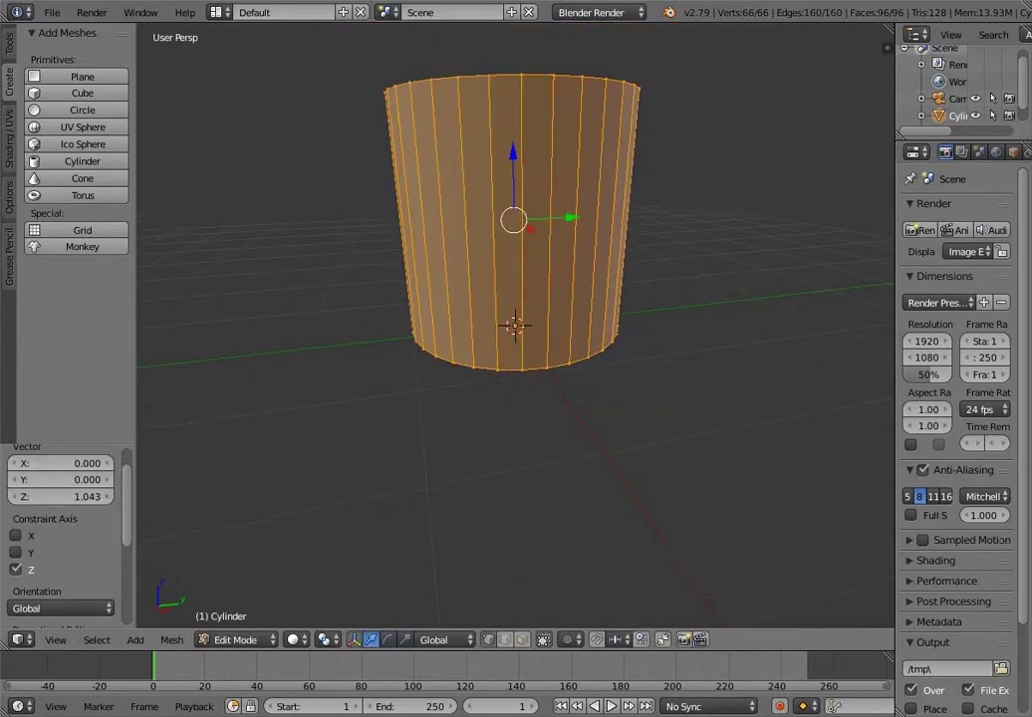
pyautogui.moveTo(718, 344)
pyautogui.mouseDown(button='middle')
pyautogui.moveTo(723, 463)
pyautogui.moveTo(717, 344)
pyautogui.mouseUp(button='middle')
# Clear the mesh selection and select only the centre vertex of the cylinder's top cap
pyautogui.press('a')
pyautogui.press('a')
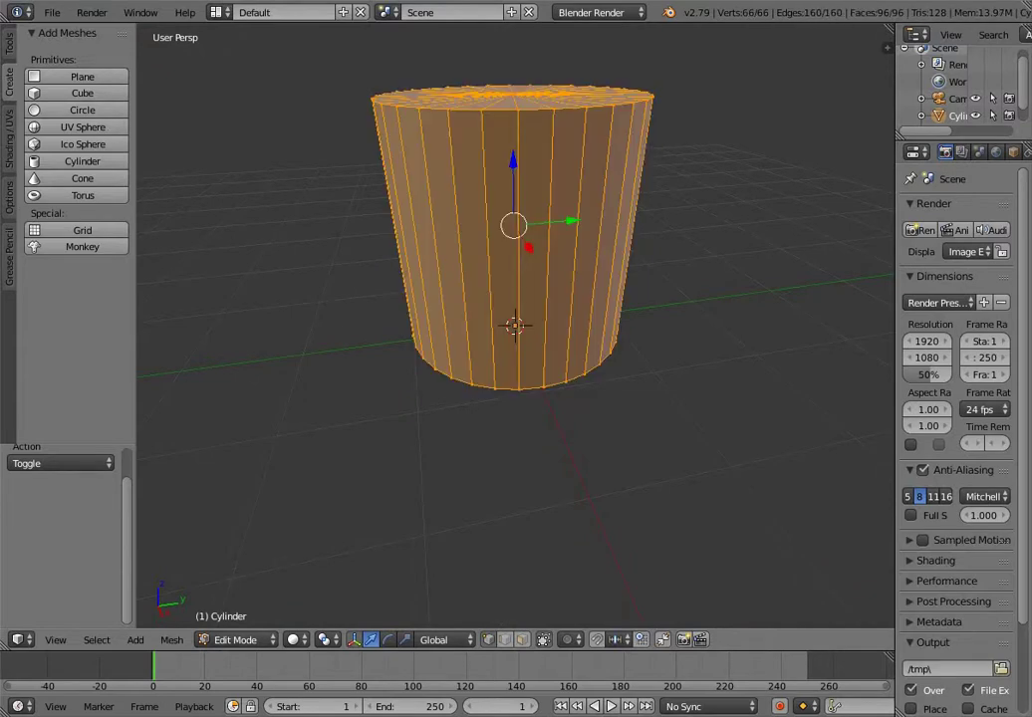
pyautogui.press('a')
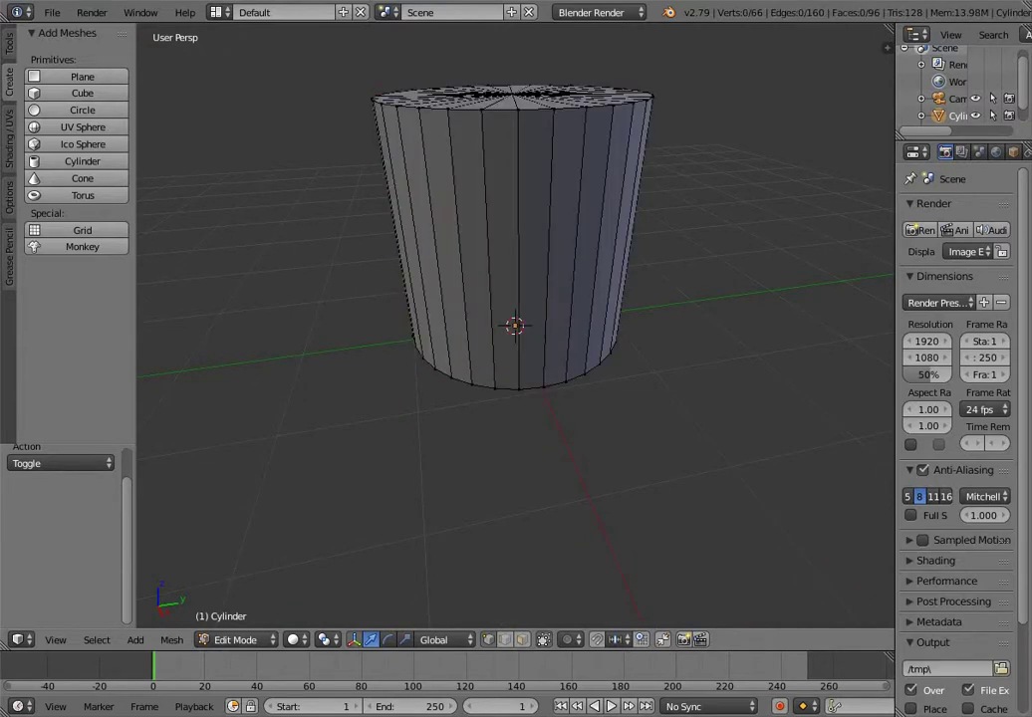
pyautogui.moveTo(717, 344); pyautogui.dragTo(718, 488, button='middle')
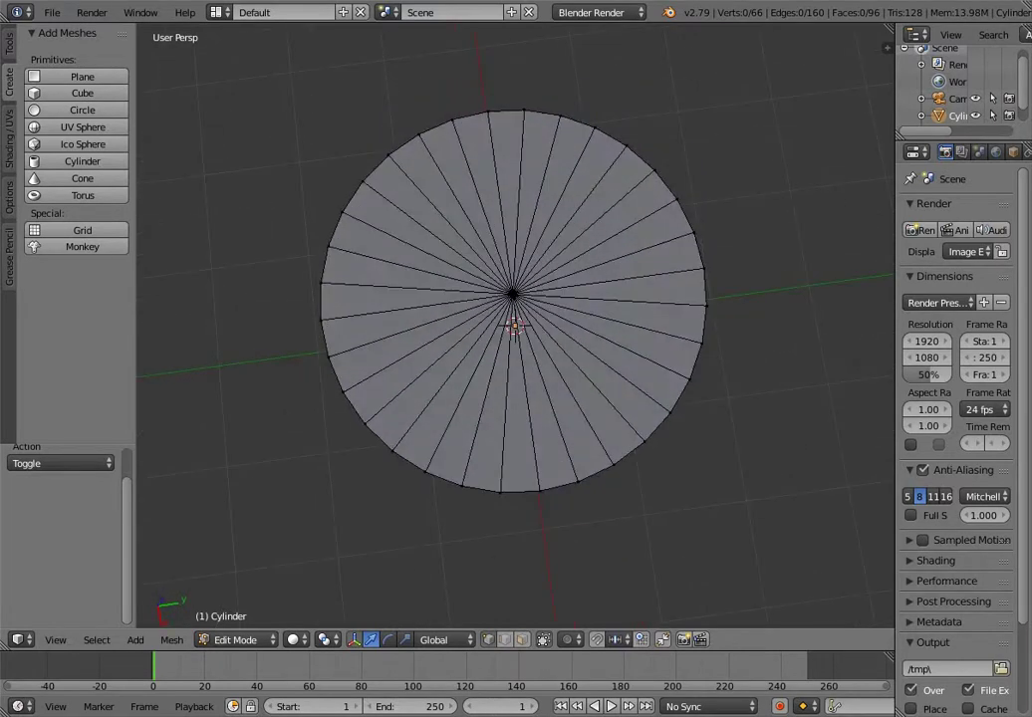
pyautogui.rightClick(516, 326)
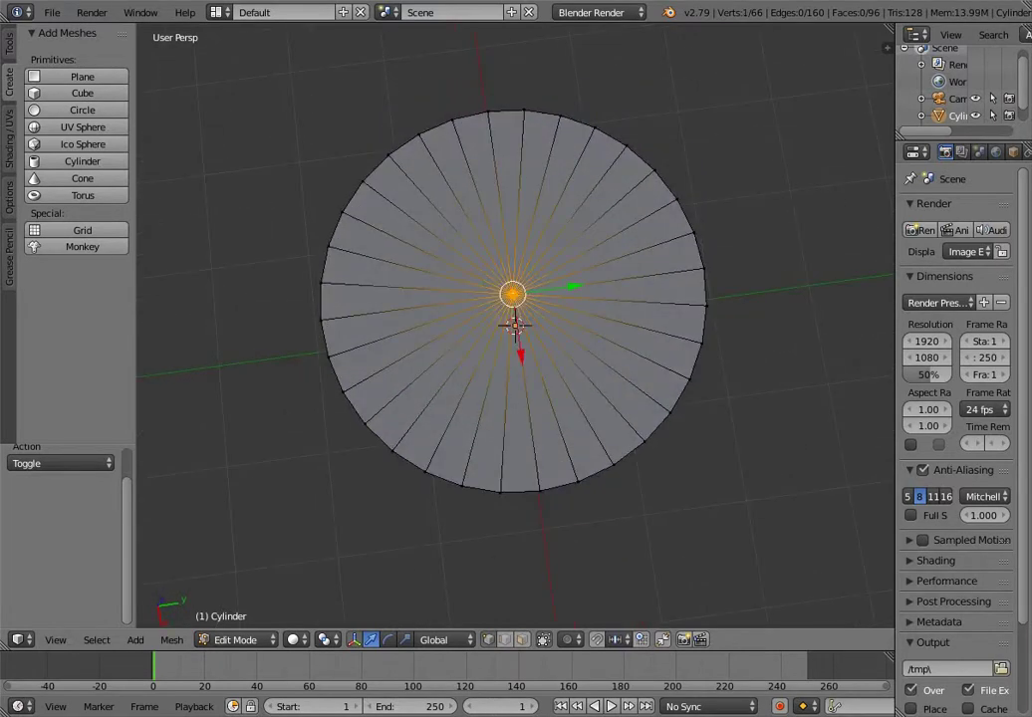
pyautogui.moveTo(717, 488); pyautogui.dragTo(722, 408, button='middle')
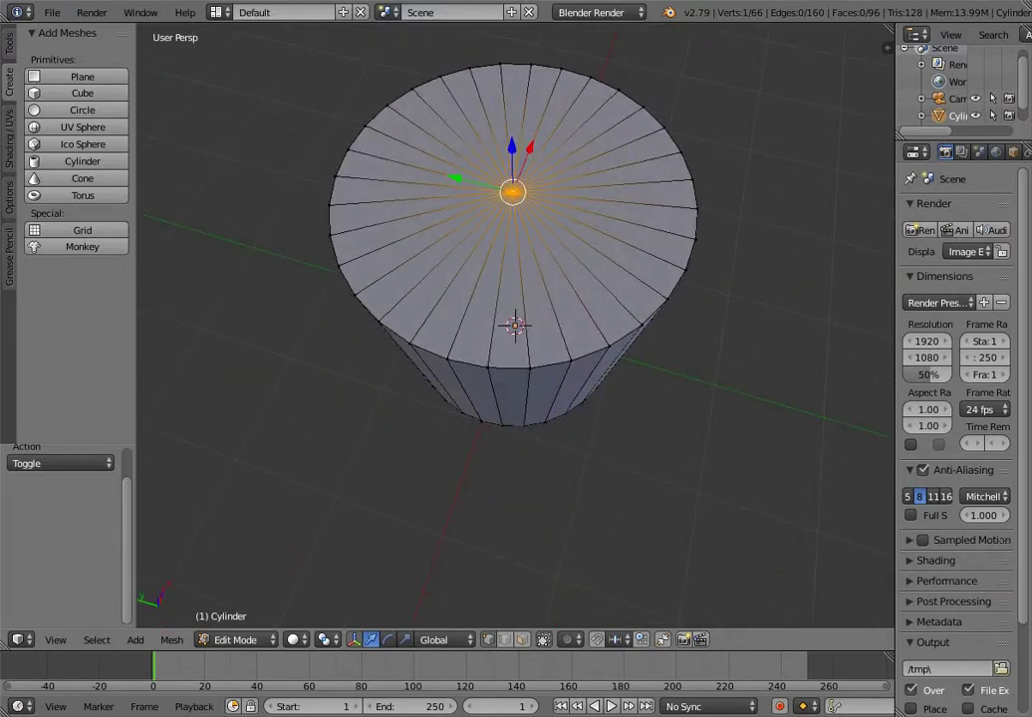
pyautogui.scroll(8, 515, 326)
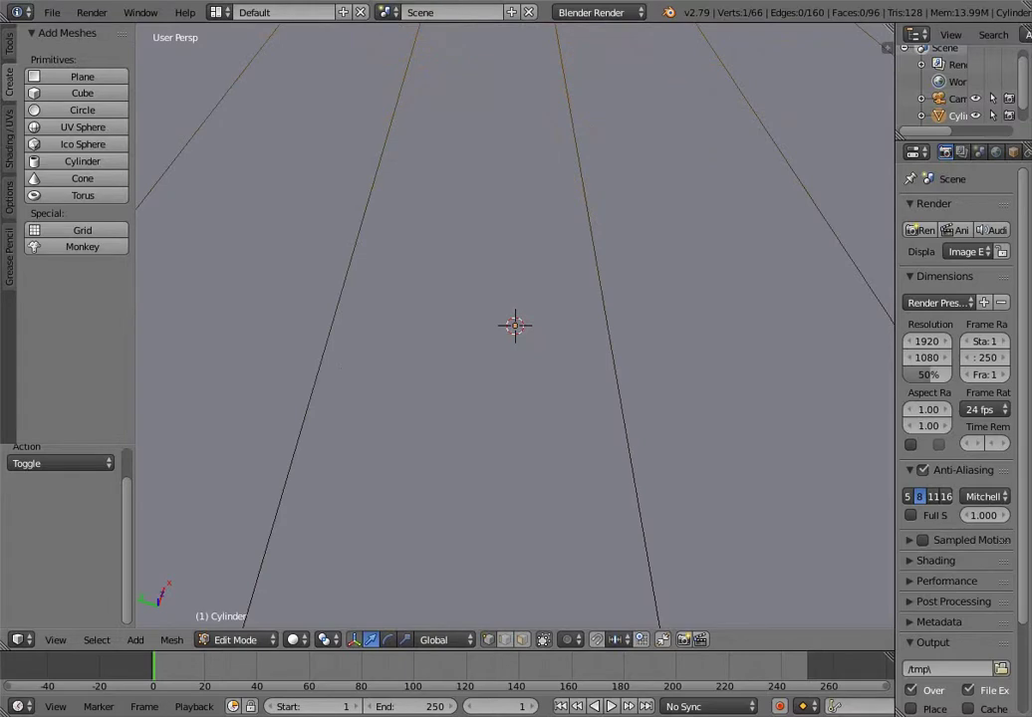
pyautogui.scroll(-5, 515, 325)
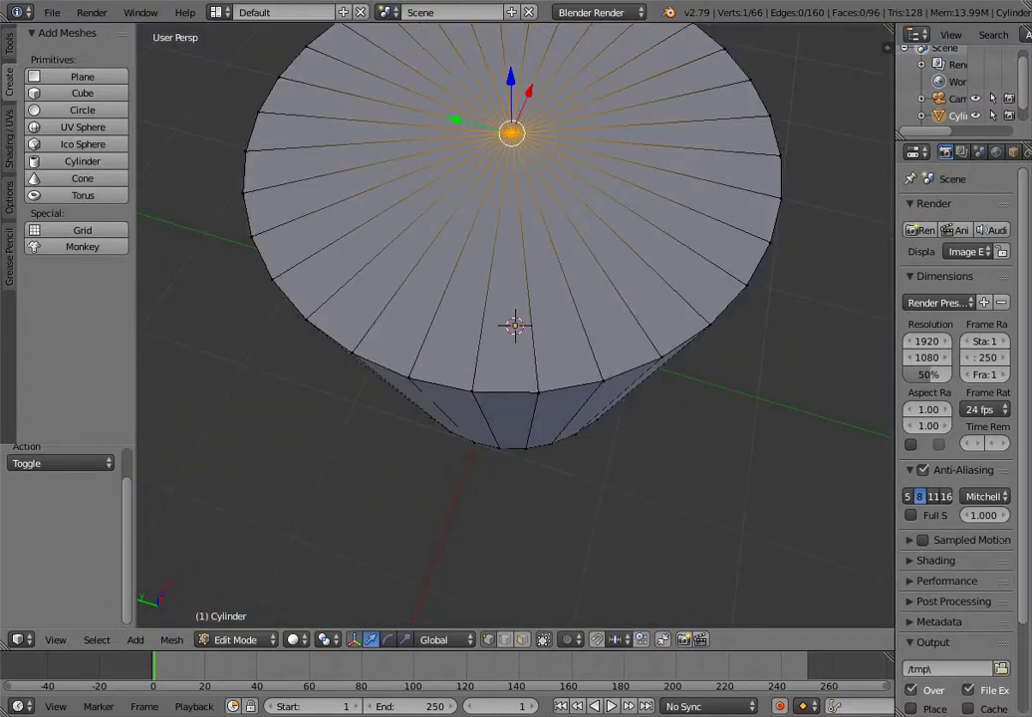
# Try moving the top cap's centre vertex along the Z axis and undo the move
pyautogui.press('g')
pyautogui.press('z')
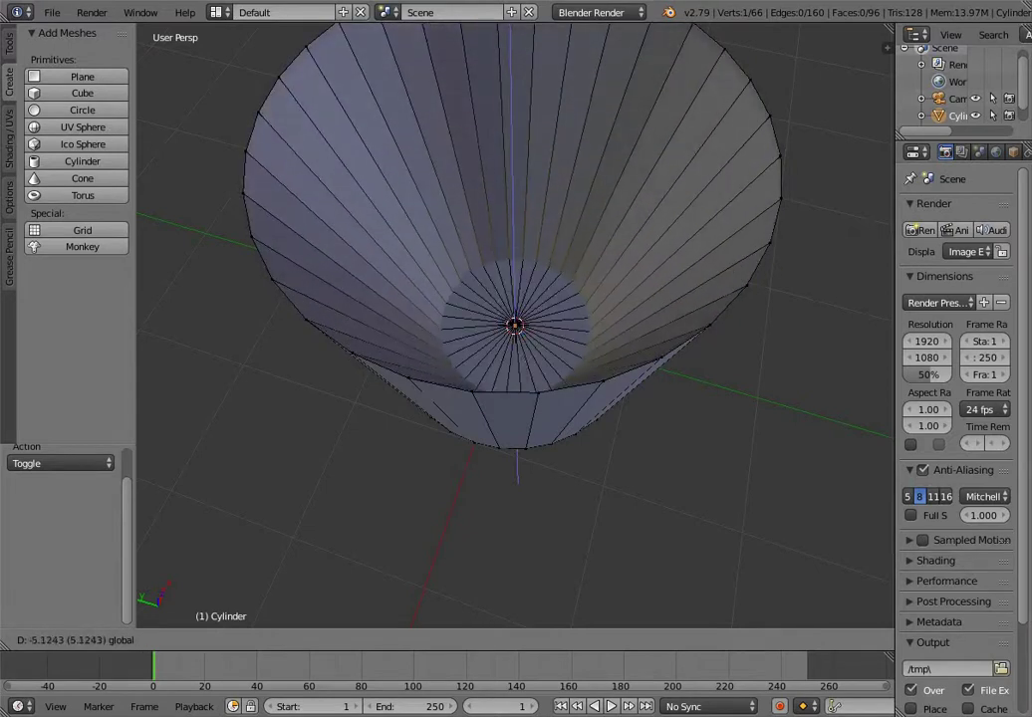
pyautogui.press('Return')
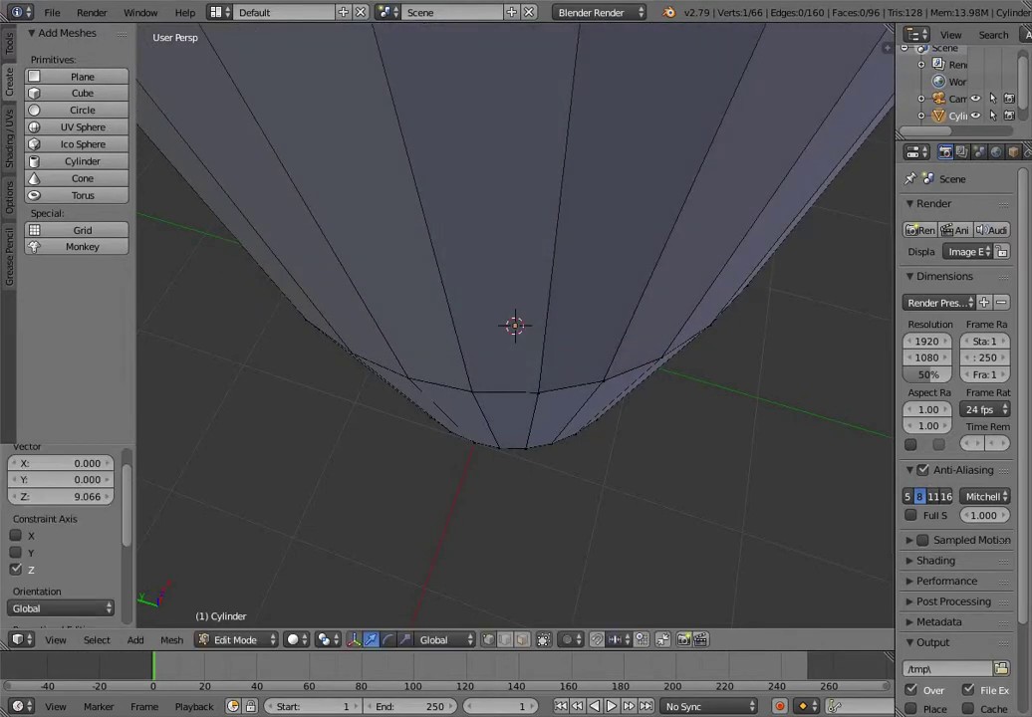
pyautogui.hotkey('ctrl', 'z')
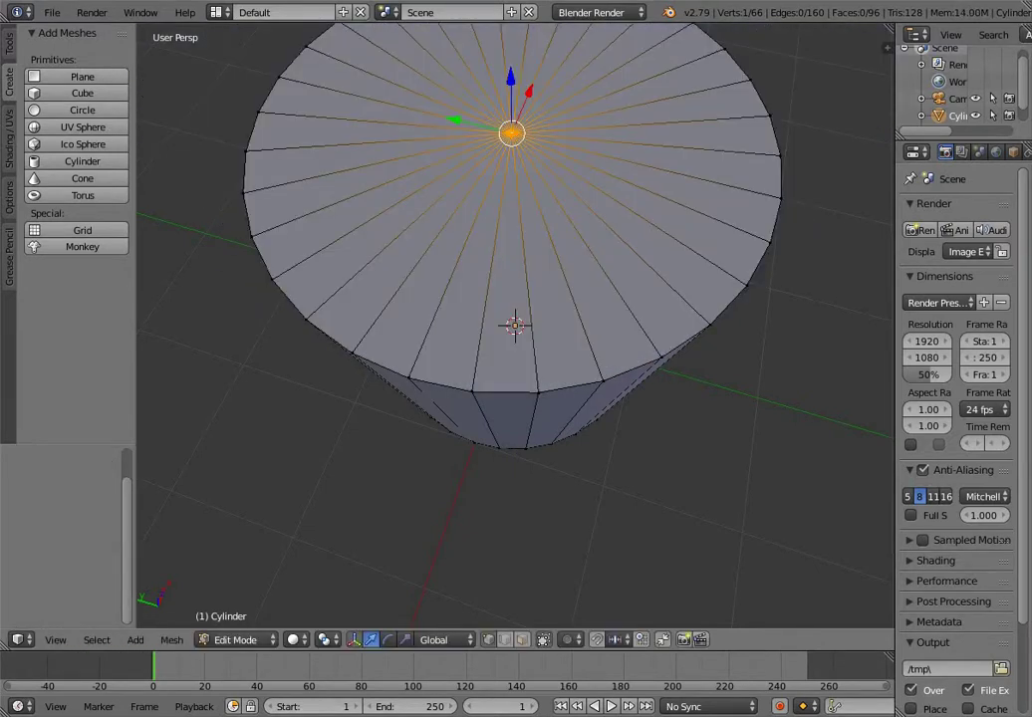
pyautogui.press('g')
pyautogui.press('z')
pyautogui.press('Escape')
# Delete the centre vertex of the top cap to open the cylinder
pyautogui.press('x')
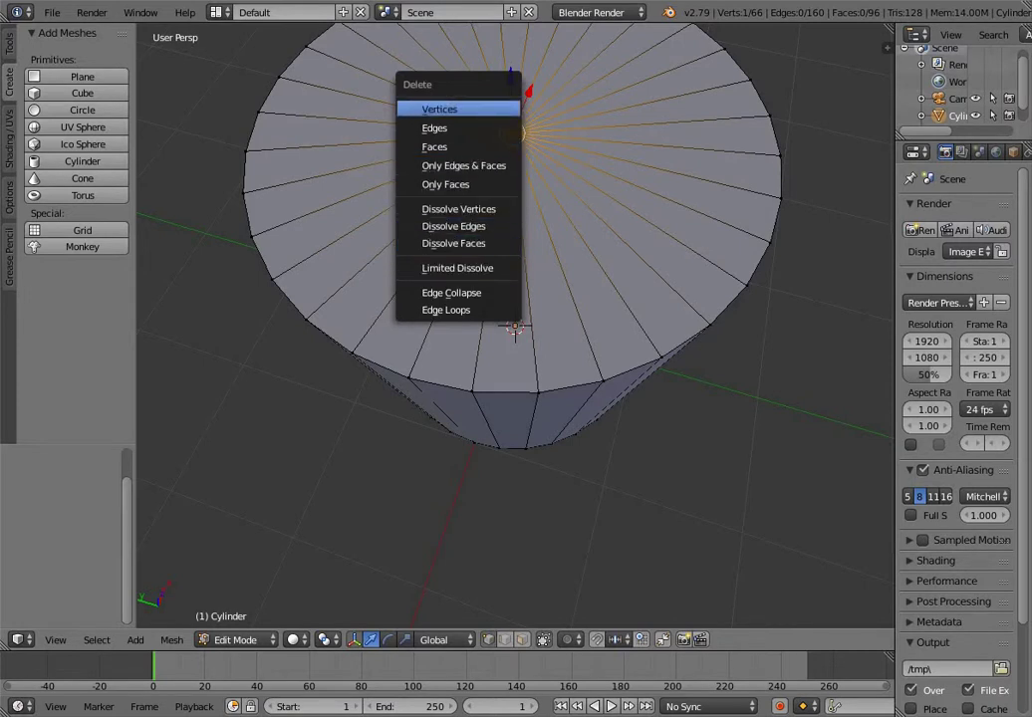
pyautogui.press('Return')
pyautogui.moveTo(518, 468); pyautogui.dragTo(239, 643, button='middle')
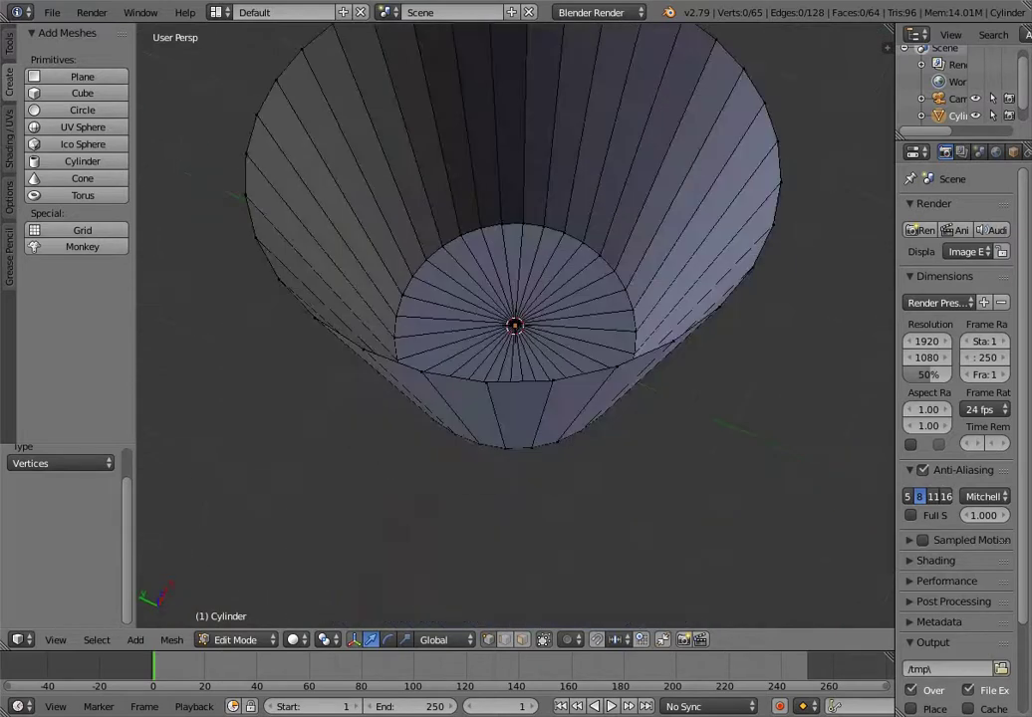
# Switch the cylinder to Object Mode and redo the deletion of the top cap's centre vertex
pyautogui.click(237, 640)
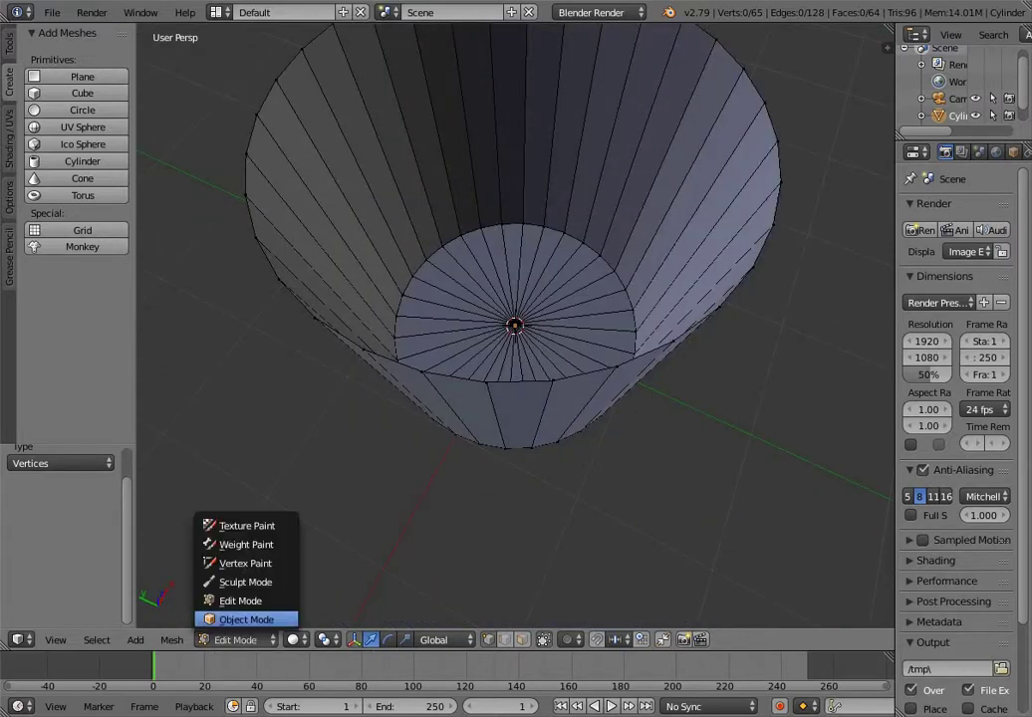
pyautogui.click(246, 620)
pyautogui.moveTo(498, 498); pyautogui.dragTo(508, 428, button='middle')
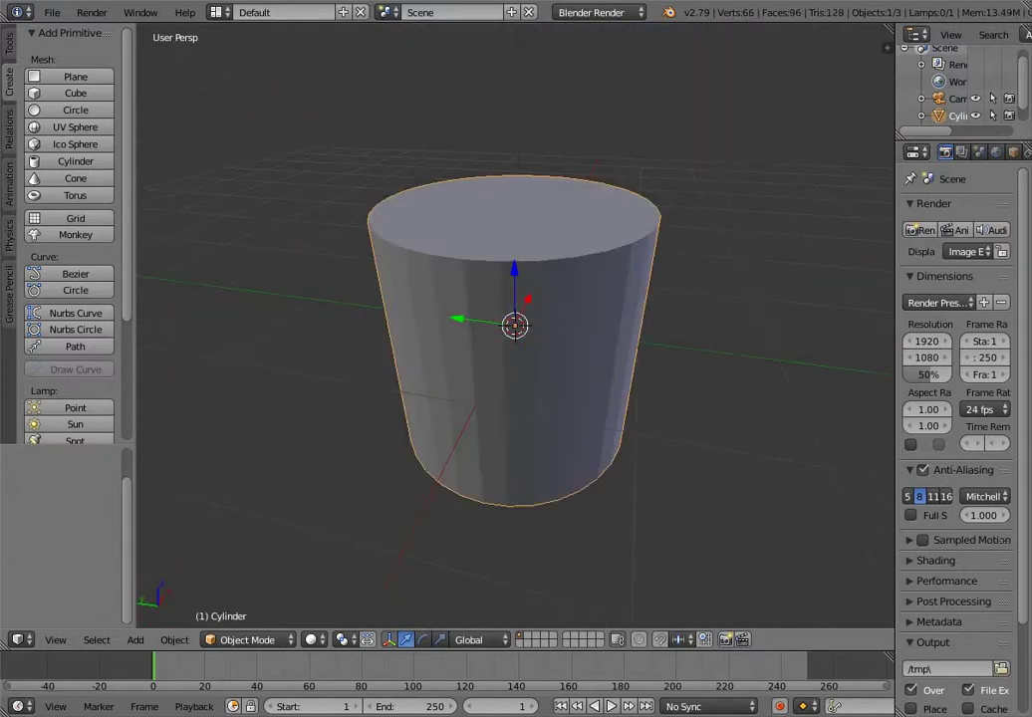
pyautogui.press('Delete')
pyautogui.hotkey('ctrl', 'shift', 'z')
pyautogui.hotkey('ctrl', 'shift', 'z')
# Inspect the open cylinder from the side and return it to Edit Mode
pyautogui.moveTo(516, 289); pyautogui.dragTo(543, 251, button='middle')
pyautogui.scroll(-5, 543, 251)
pyautogui.scroll(-8, 515, 326)
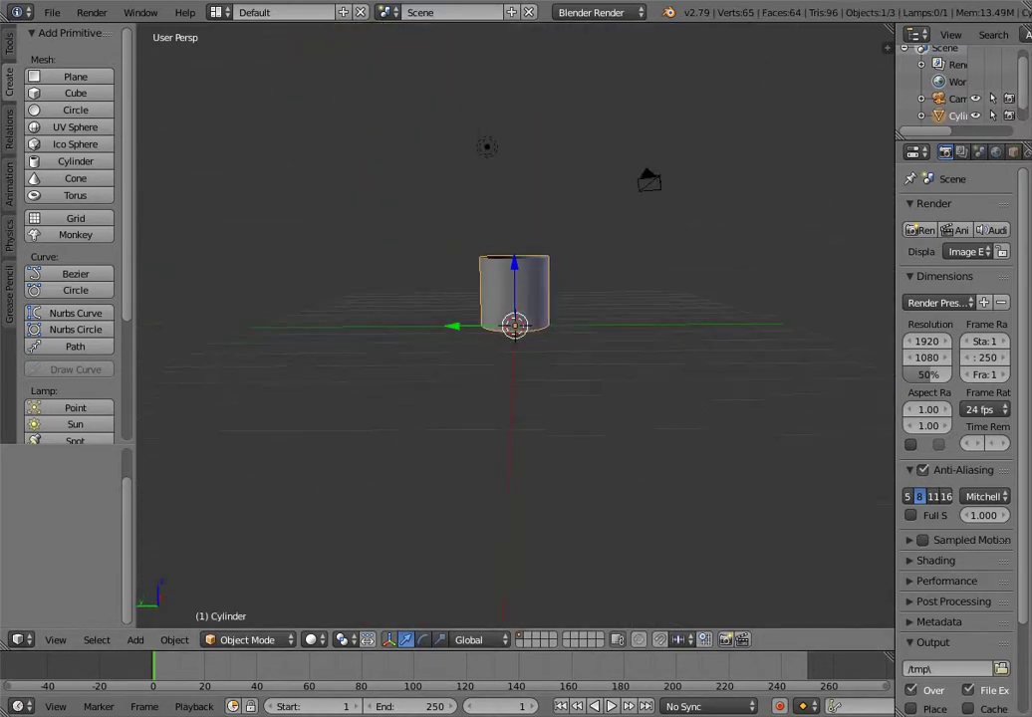
pyautogui.scroll(9, 515, 326)
pyautogui.scroll(2, 515, 326)
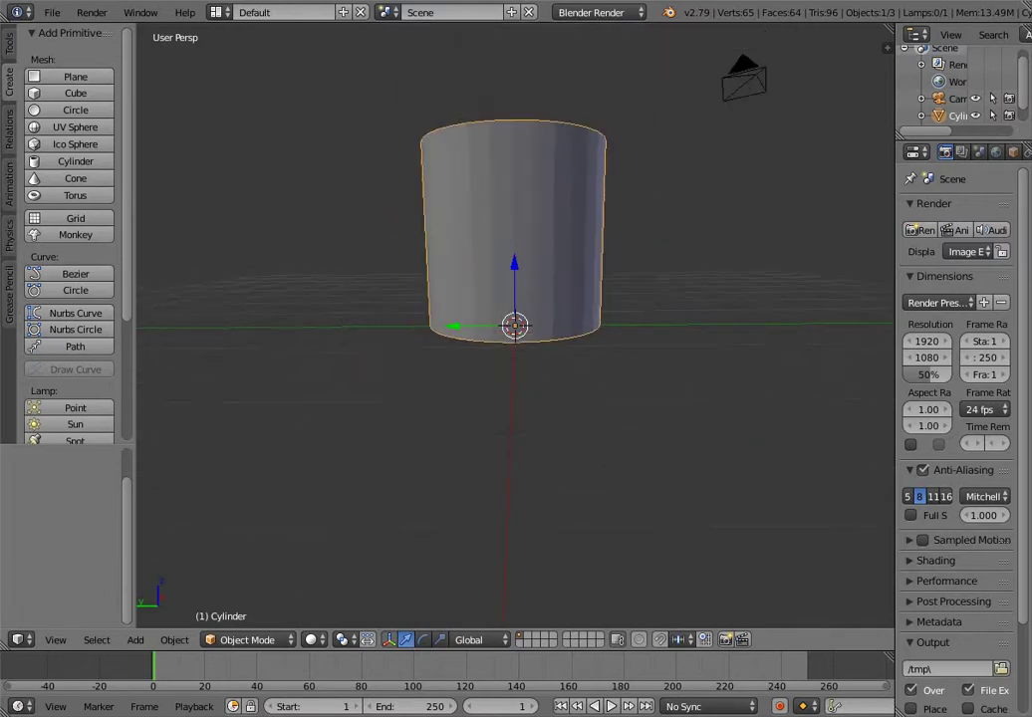
pyautogui.scroll(-4, 515, 326)
pyautogui.click(249, 640)
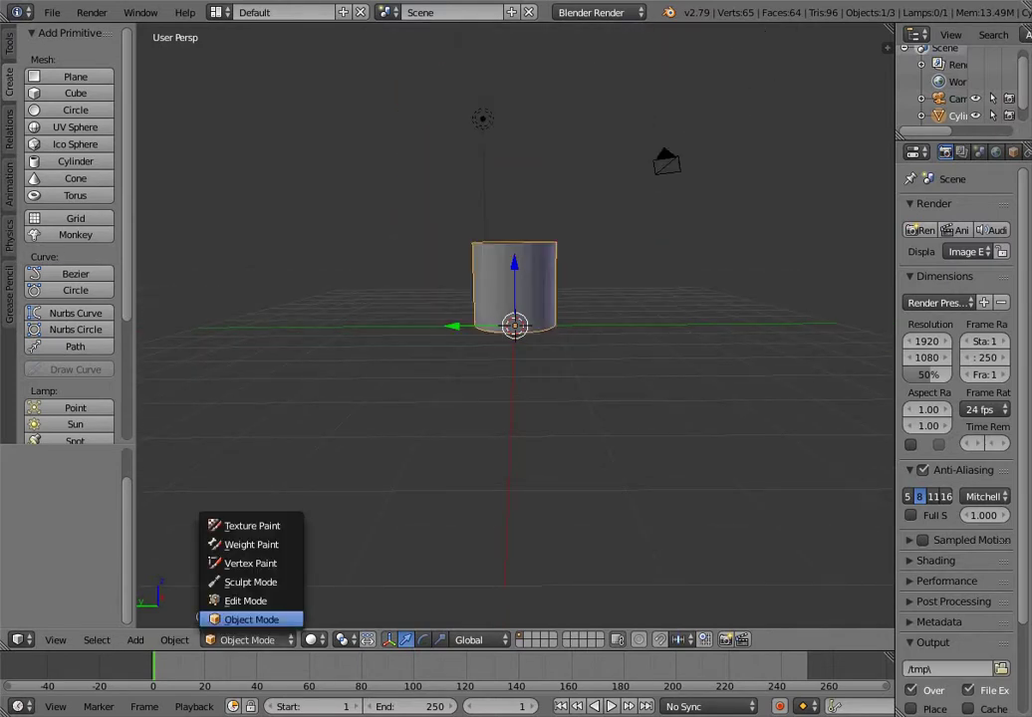
pyautogui.click(239, 600)
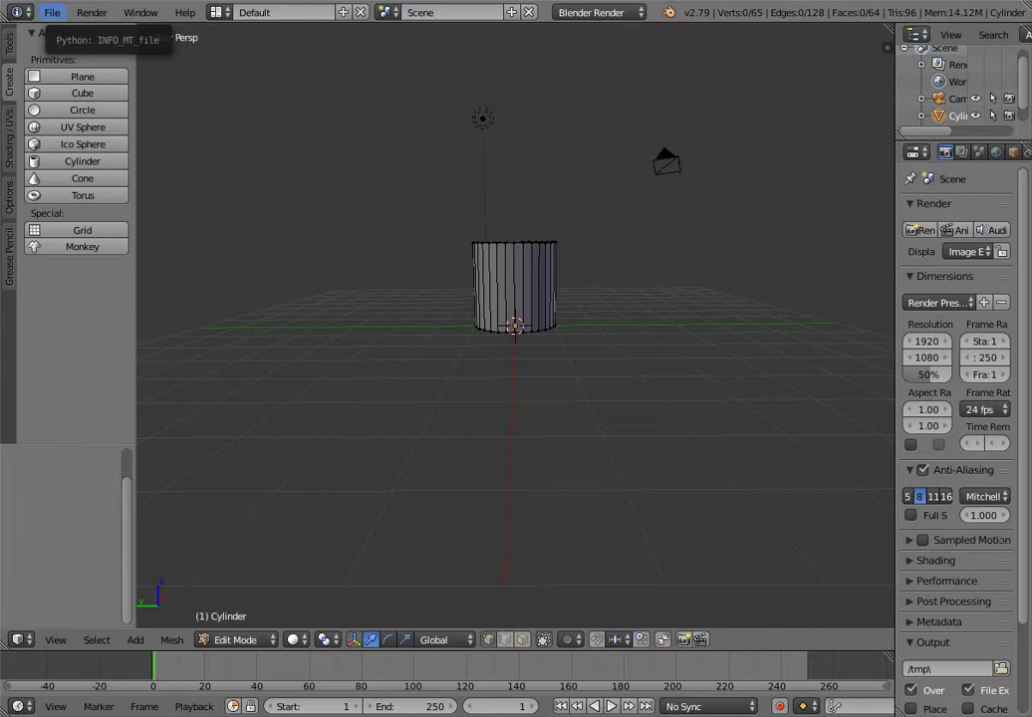
pyautogui.click(52, 12)
pyautogui.moveTo(140, 12)
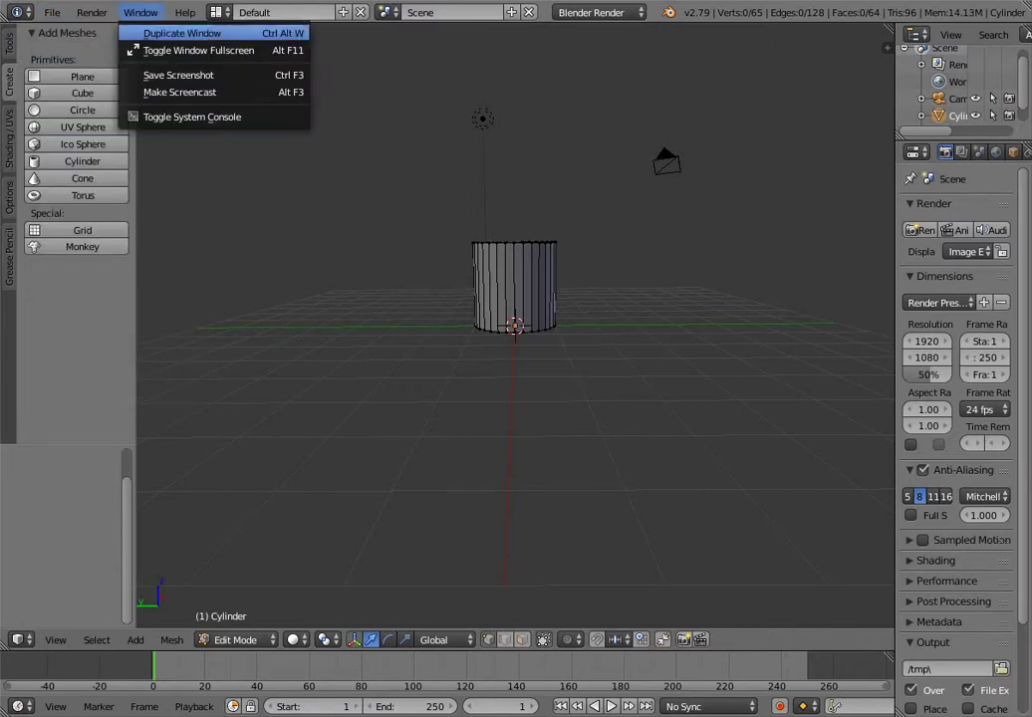
pyautogui.click(18, 12)
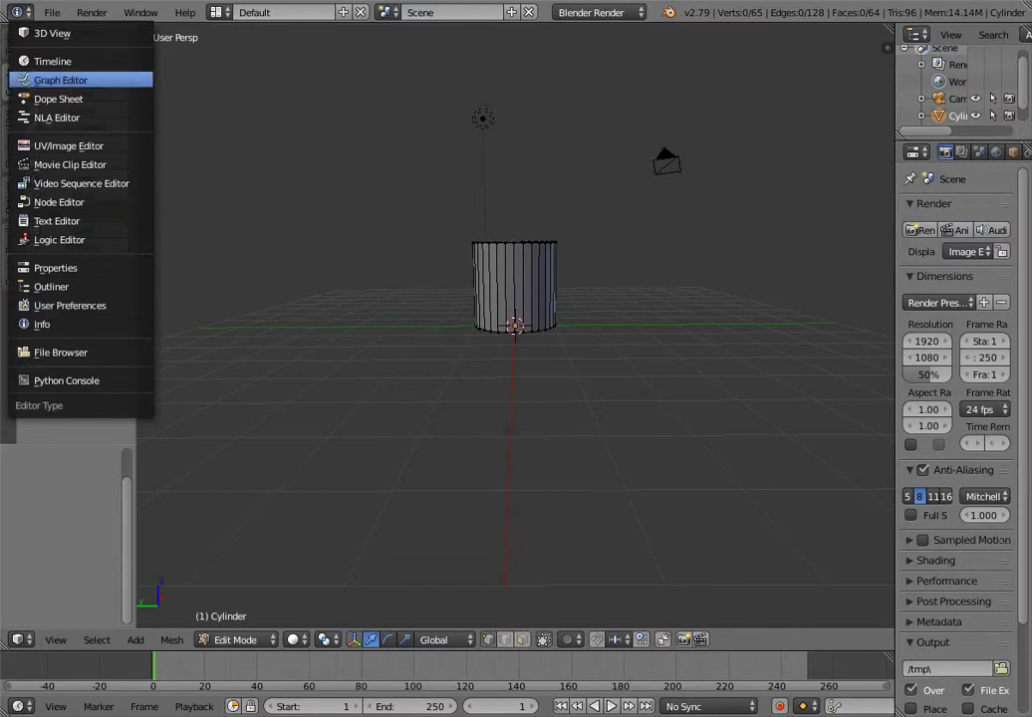
pyautogui.click(52, 12)
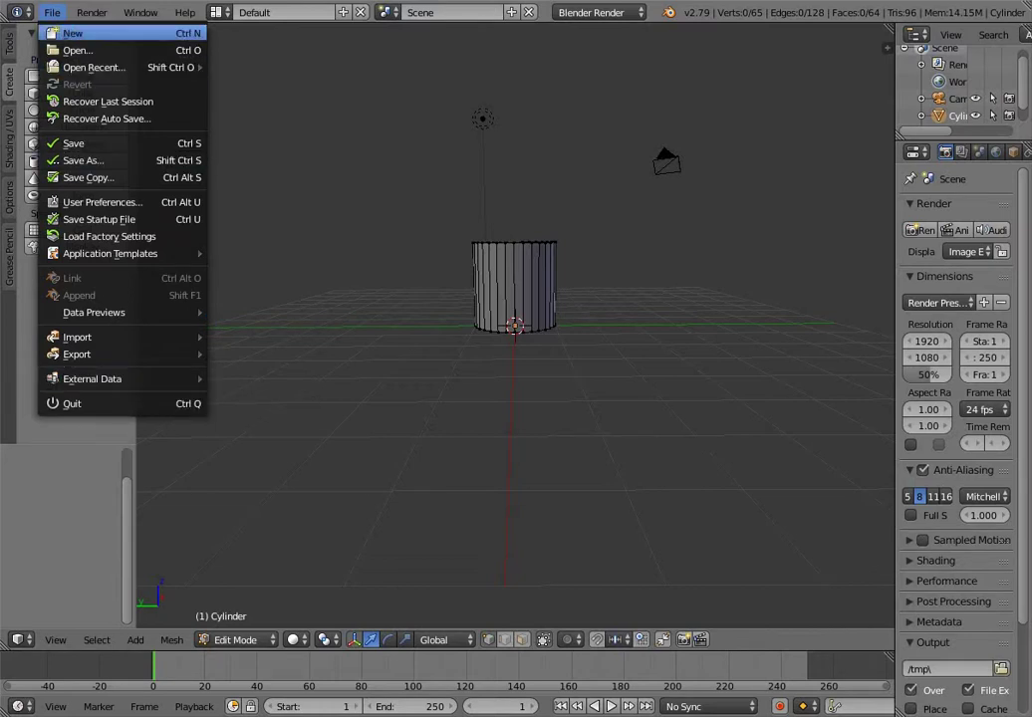
pyautogui.moveTo(185, 12)
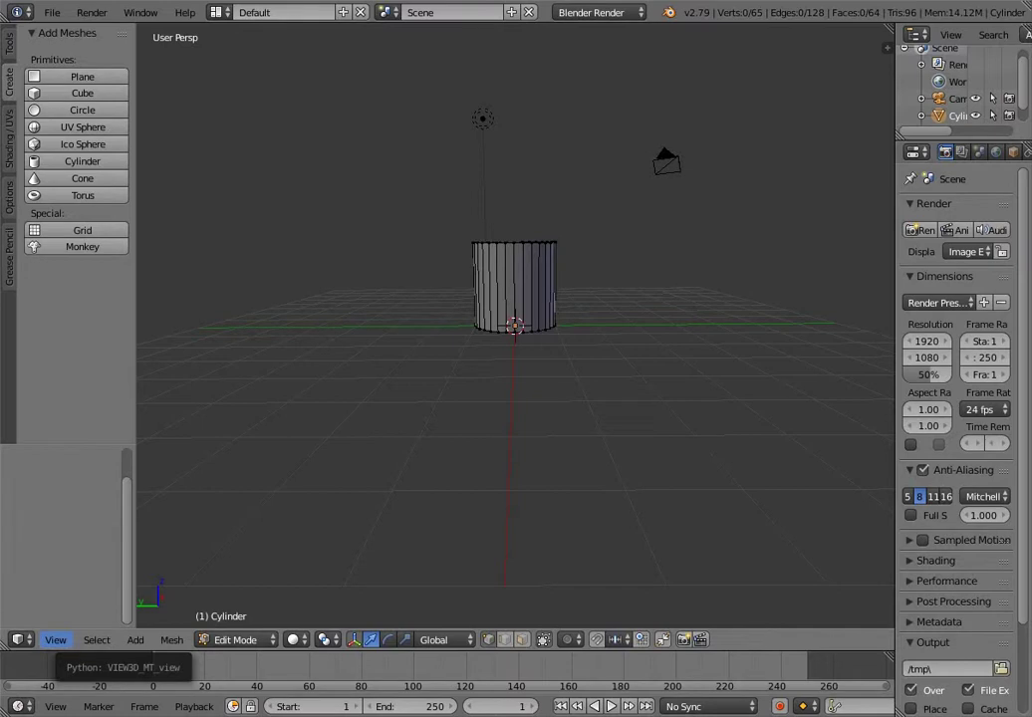
pyautogui.click(55, 640)
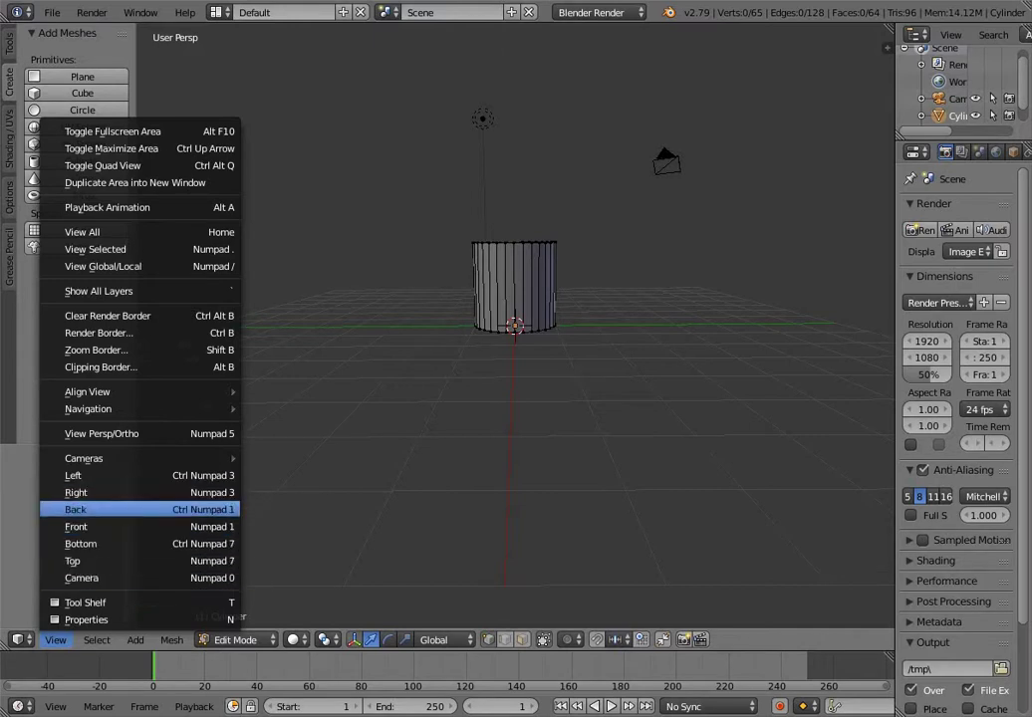
pyautogui.click(99, 526)
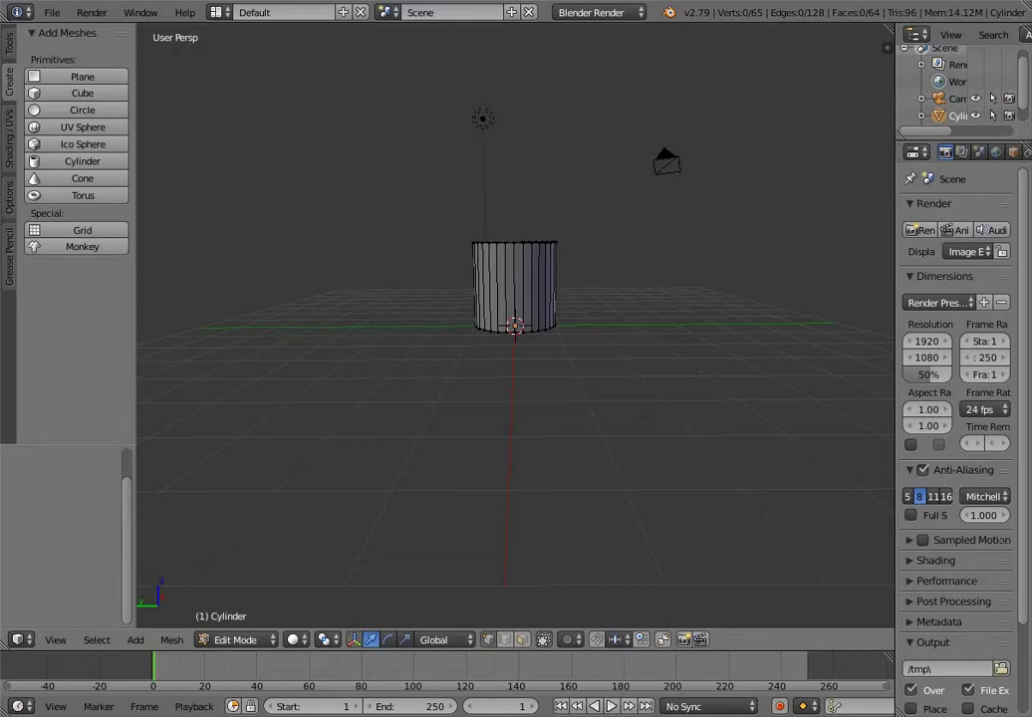
# Switch the 3D viewport from perspective to orthographic projection
pyautogui.moveTo(518, 329); pyautogui.dragTo(531, 358, button='middle')
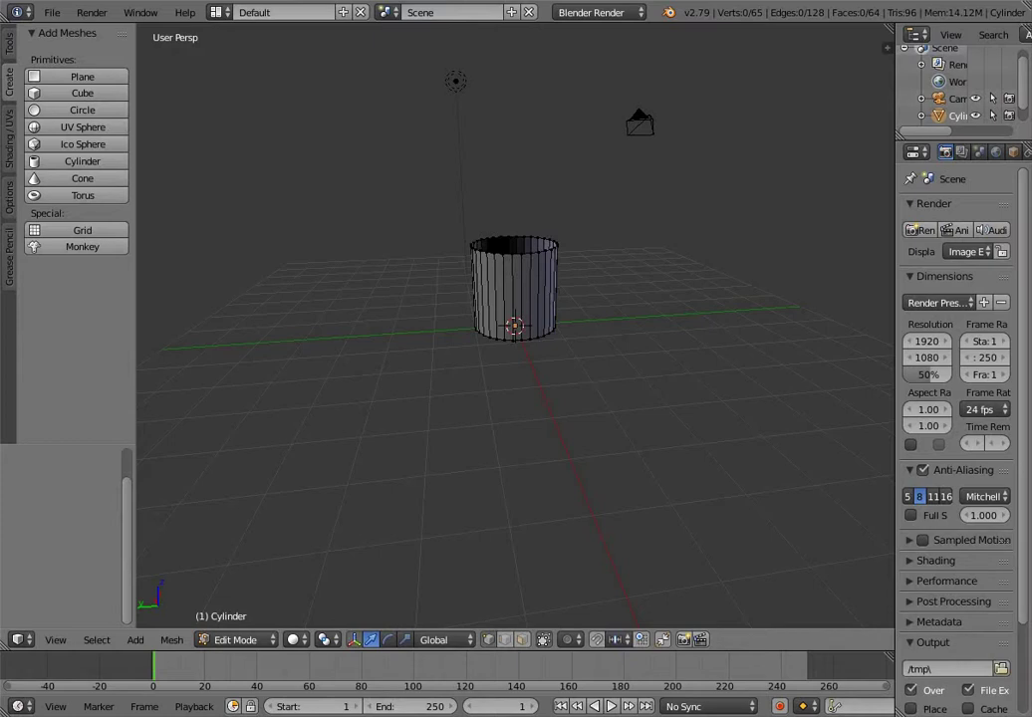
pyautogui.moveTo(518, 339); pyautogui.dragTo(707, 59, button='middle')
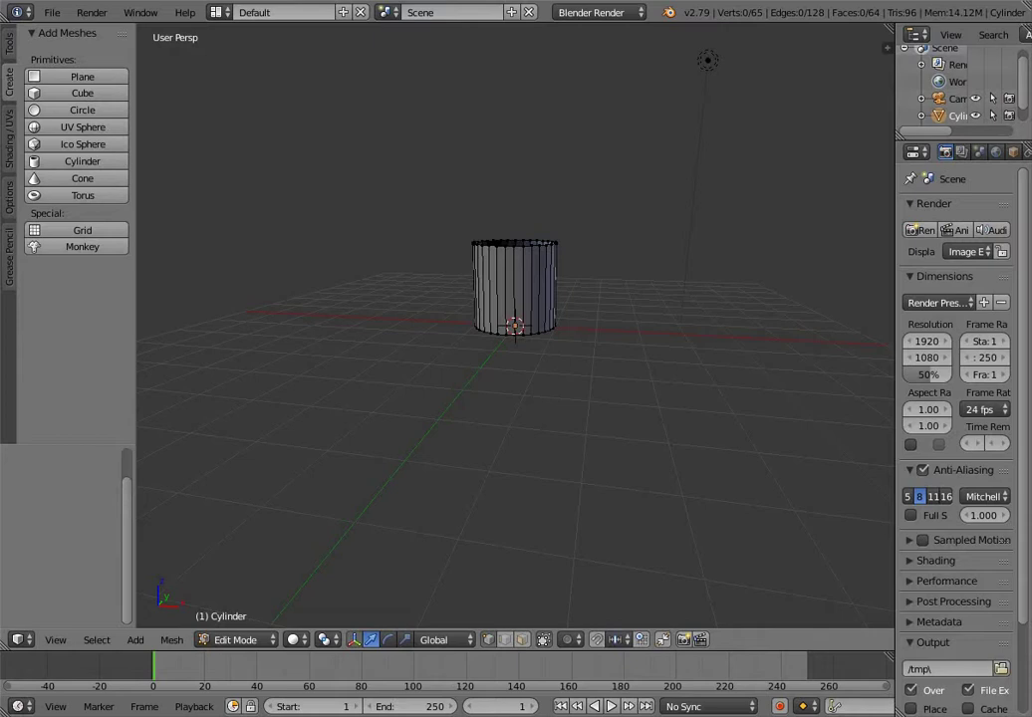
pyautogui.press('KP_5')
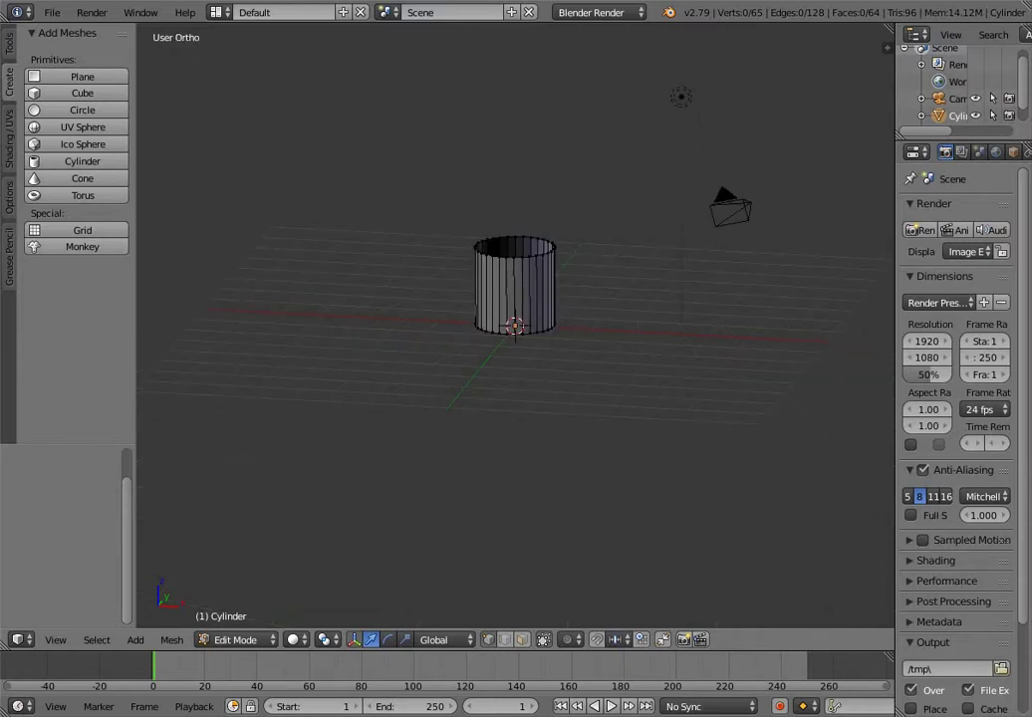
pyautogui.moveTo(618, 229); pyautogui.dragTo(626, 401, button='middle')
# Look at the cylinder from the front, top and bottom preset viewpoints
pyautogui.press('KP_1')
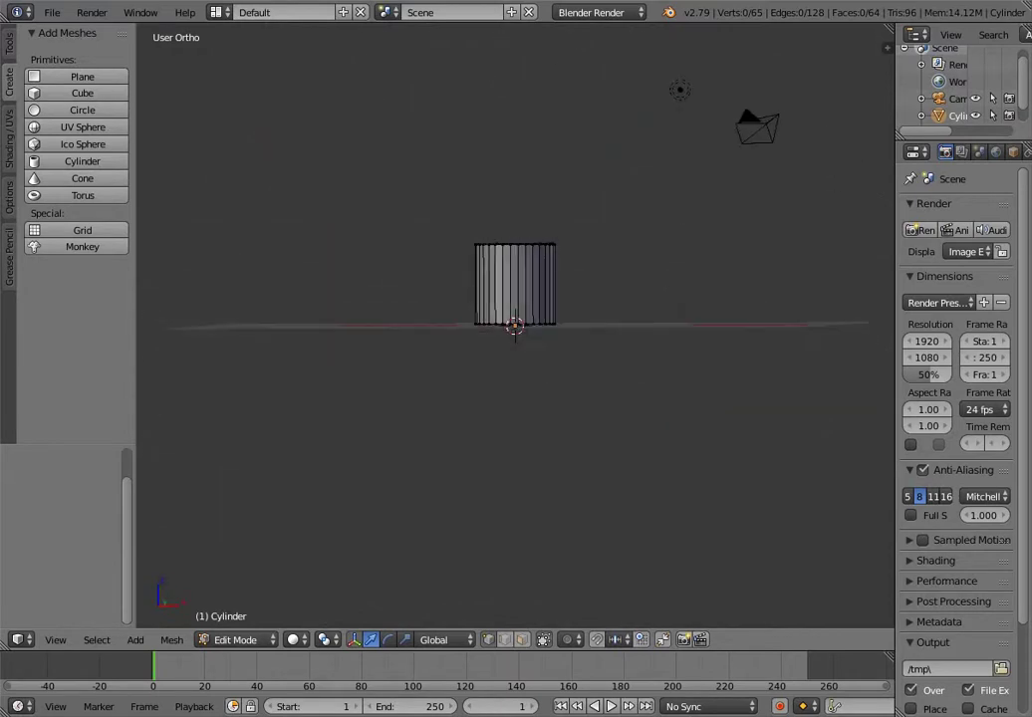
pyautogui.press('KP_7')
pyautogui.press('ctrl+KP_7')
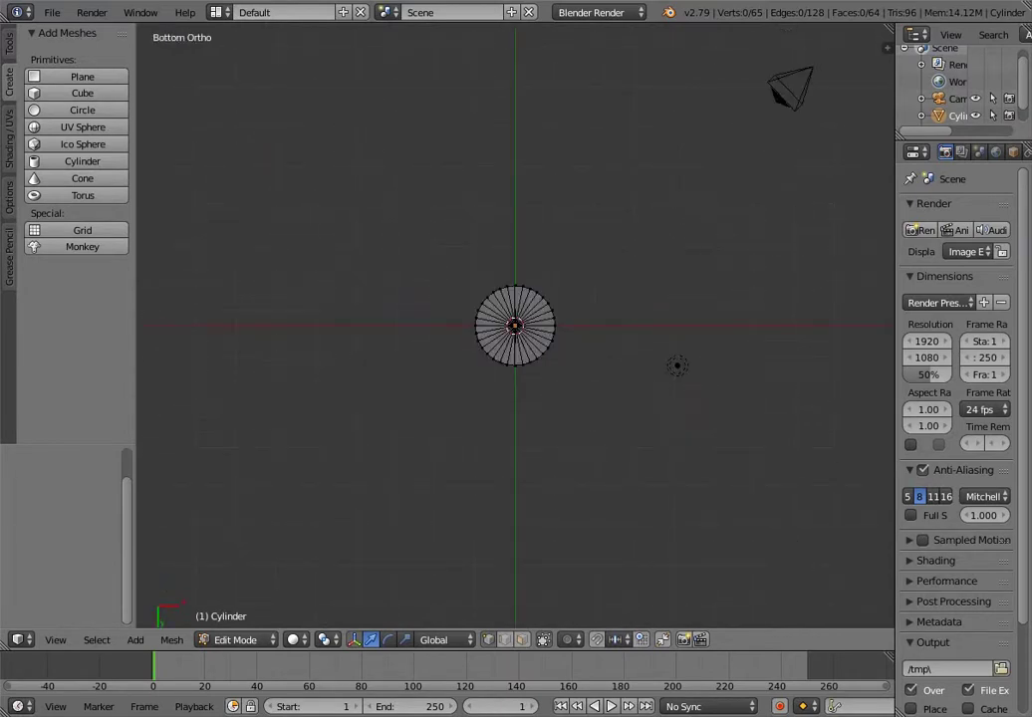
# Align the viewport to the front orthographic view of the open cylinder
pyautogui.press('KP_1')
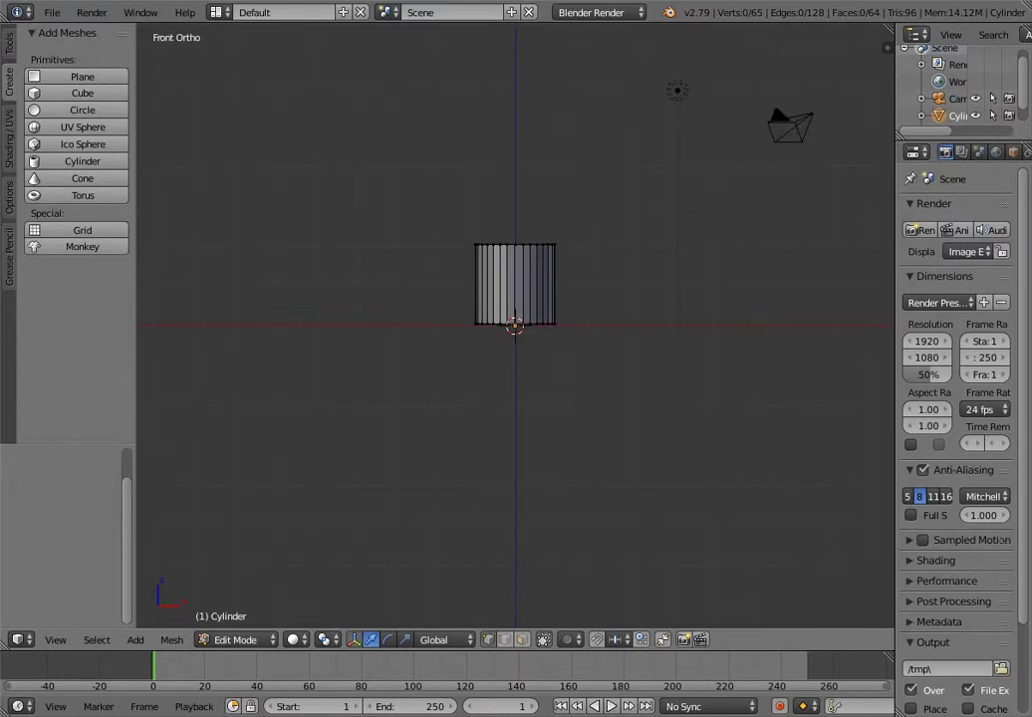
pyautogui.moveTo(515, 329); pyautogui.dragTo(501, 449, button='middle')
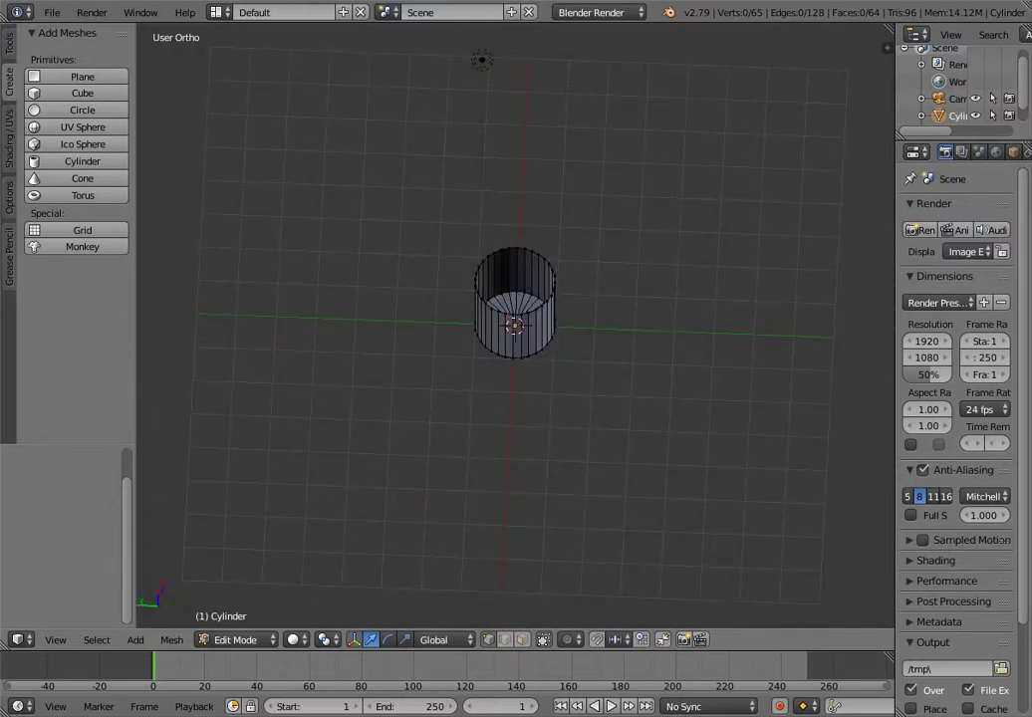
pyautogui.press('KP_1')
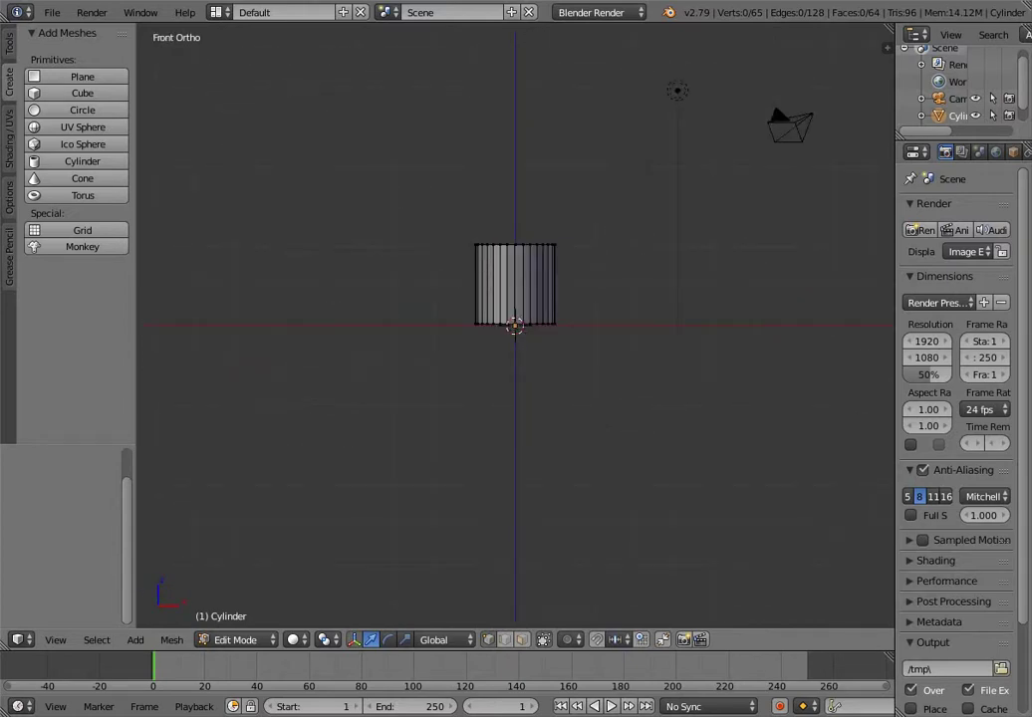
pyautogui.scroll(8, 515, 325)
pyautogui.scroll(-9, 515, 325)
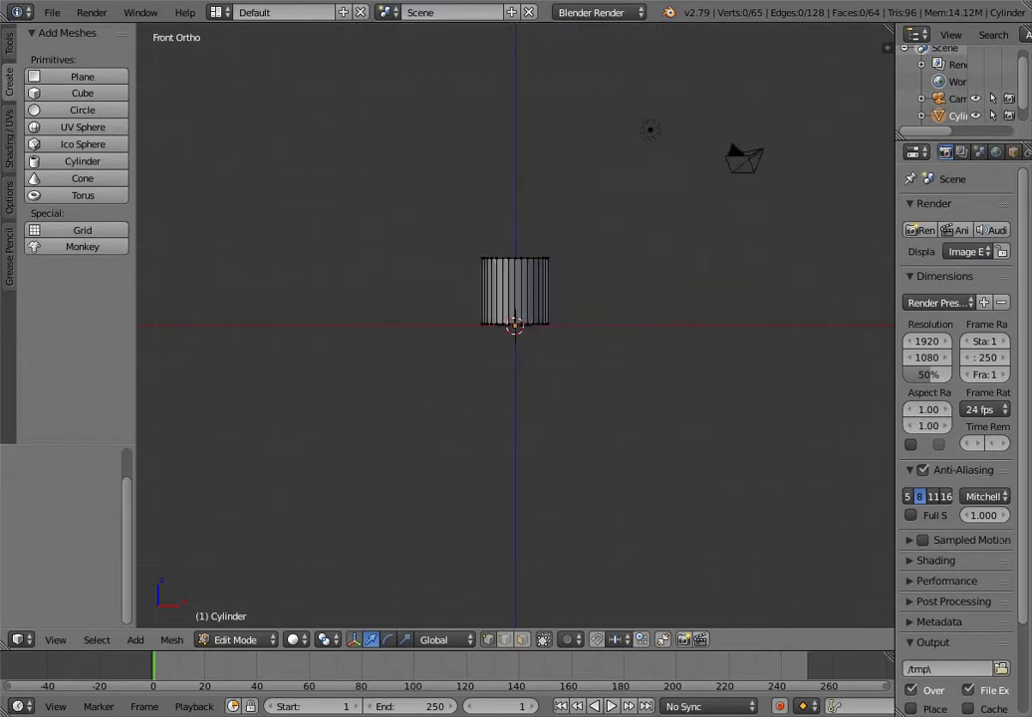
# Add four evenly spaced horizontal edge loops around the cylinder's side wall with Loop Cut, without sliding them
pyautogui.scroll(8, 515, 325)
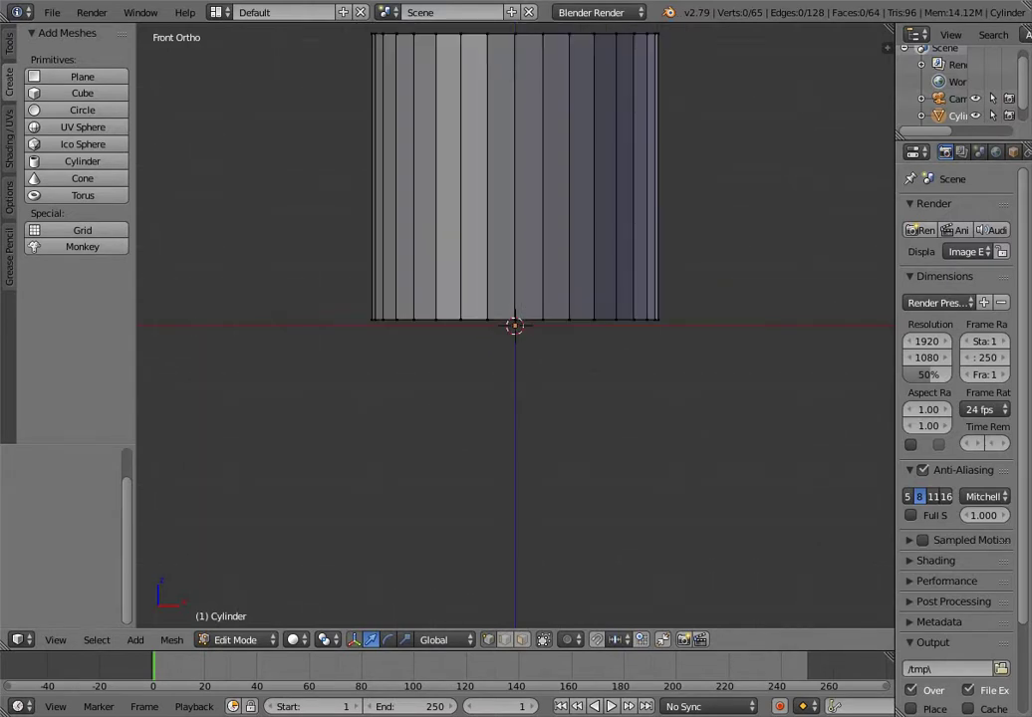
pyautogui.keyDown('shift'); pyautogui.moveTo(515, 325); pyautogui.dragTo(529, 453, button='middle'); pyautogui.keyUp('shift')
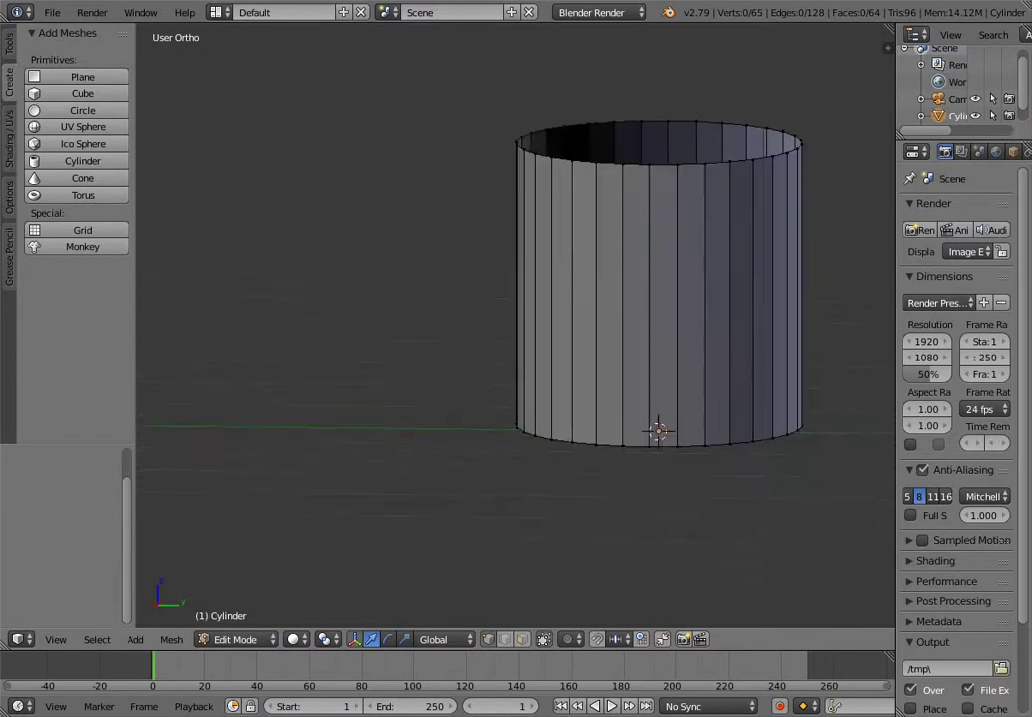
pyautogui.press('KP_1')
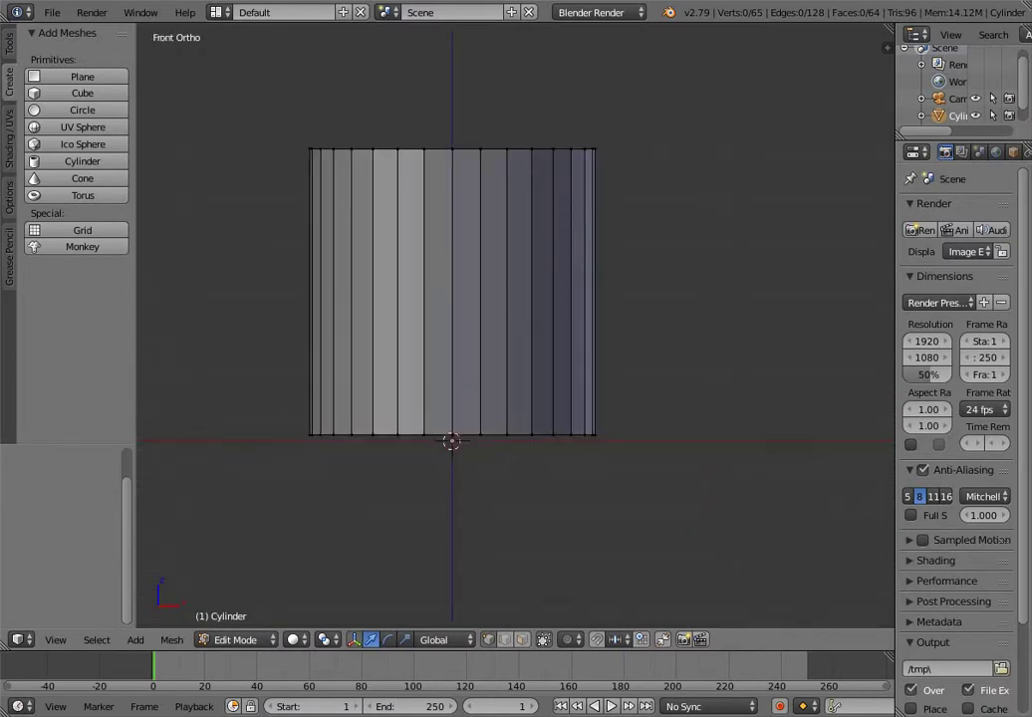
pyautogui.press('KP_Add')
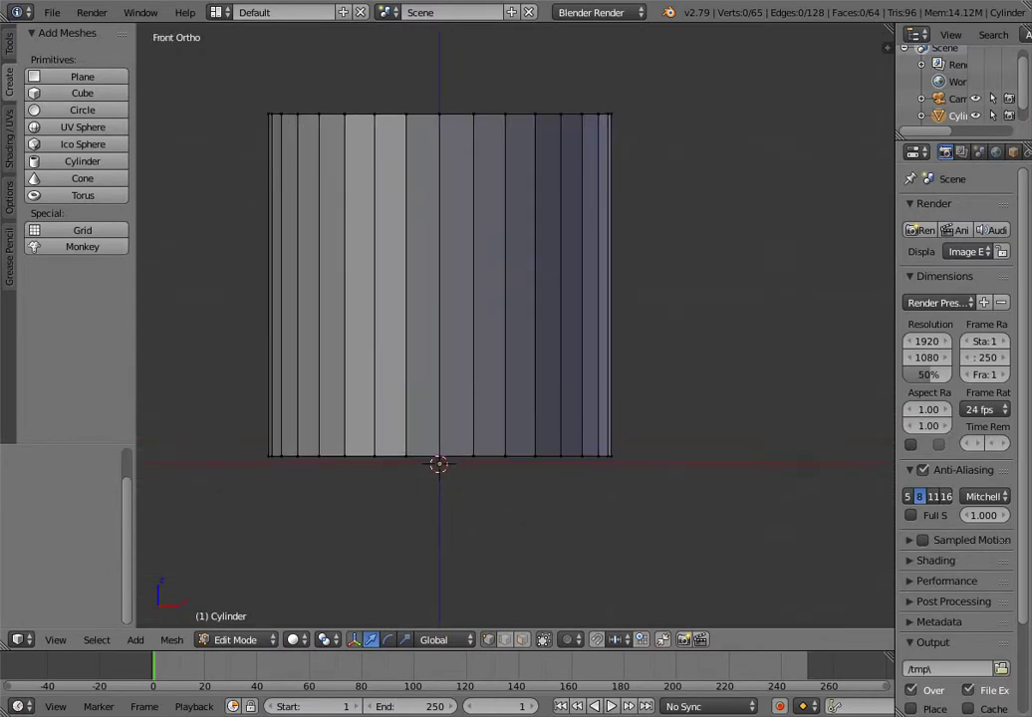
pyautogui.press('KP_Subtract')
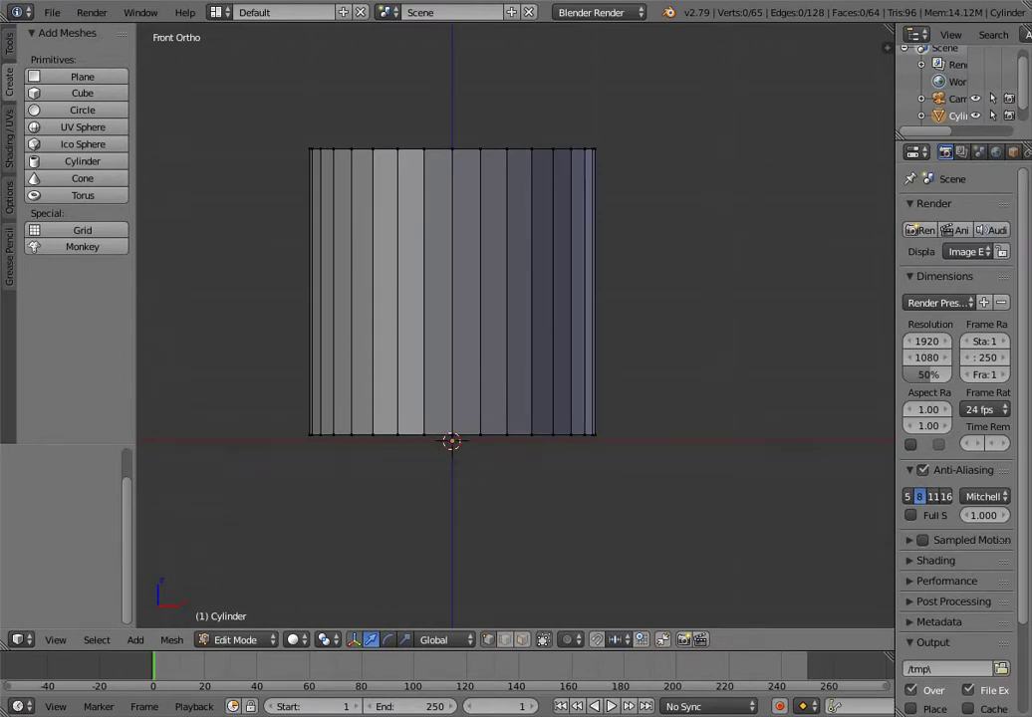
pyautogui.hotkey('ctrl', 'r')
pyautogui.scroll(1, 454, 299)
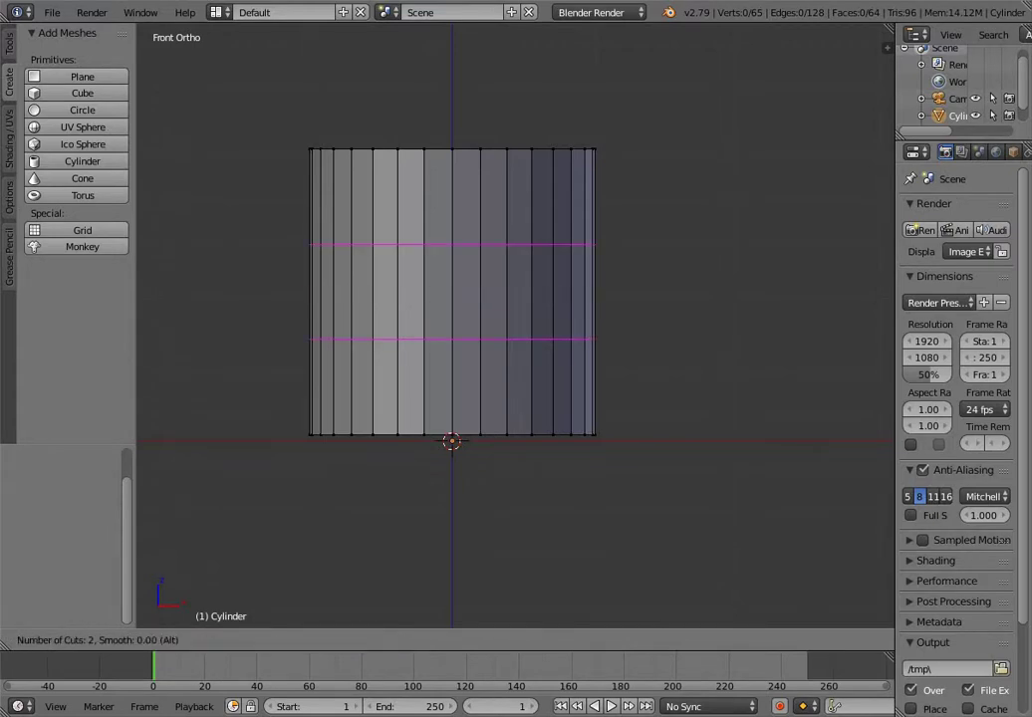
pyautogui.scroll(1, 454, 299)
pyautogui.scroll(1, 454, 298)
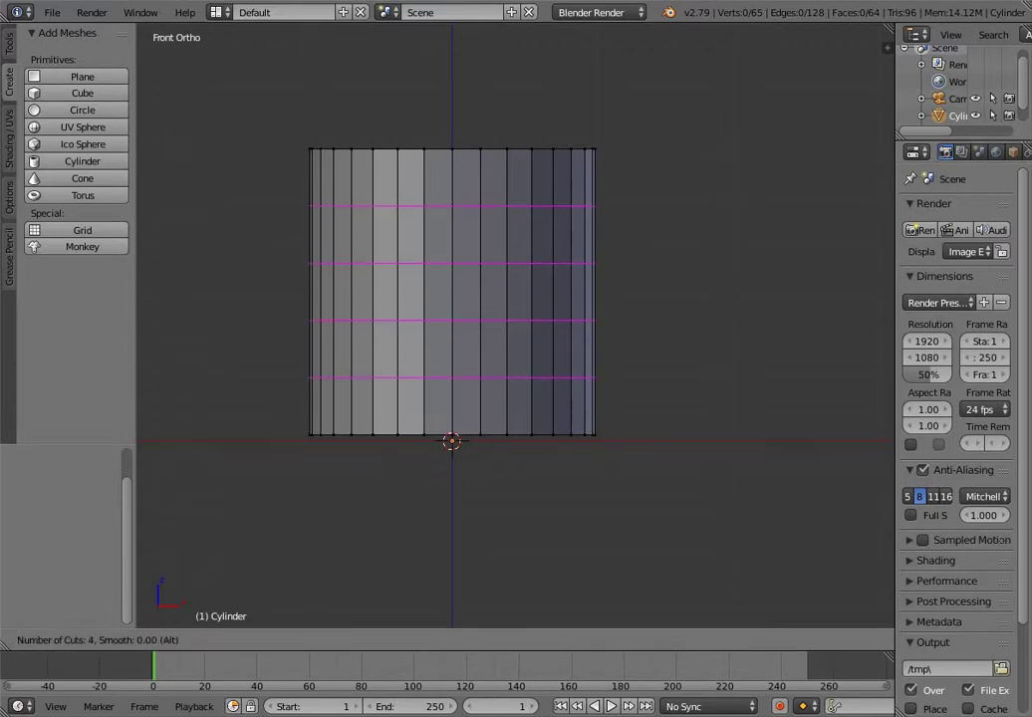
pyautogui.click(454, 299)
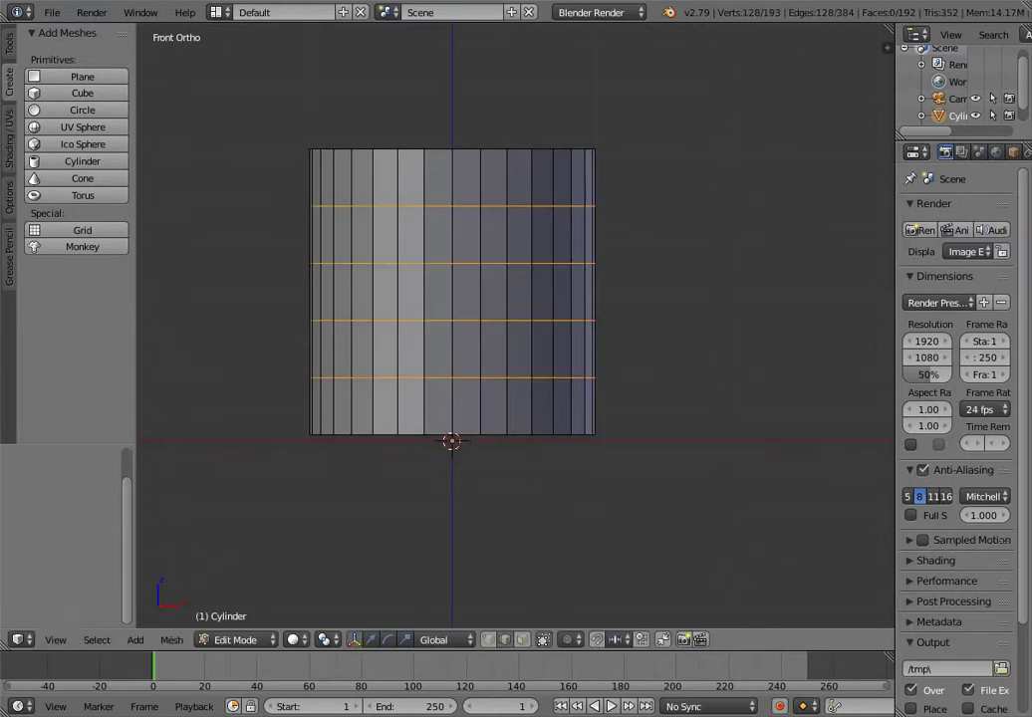
pyautogui.rightClick(454, 299)
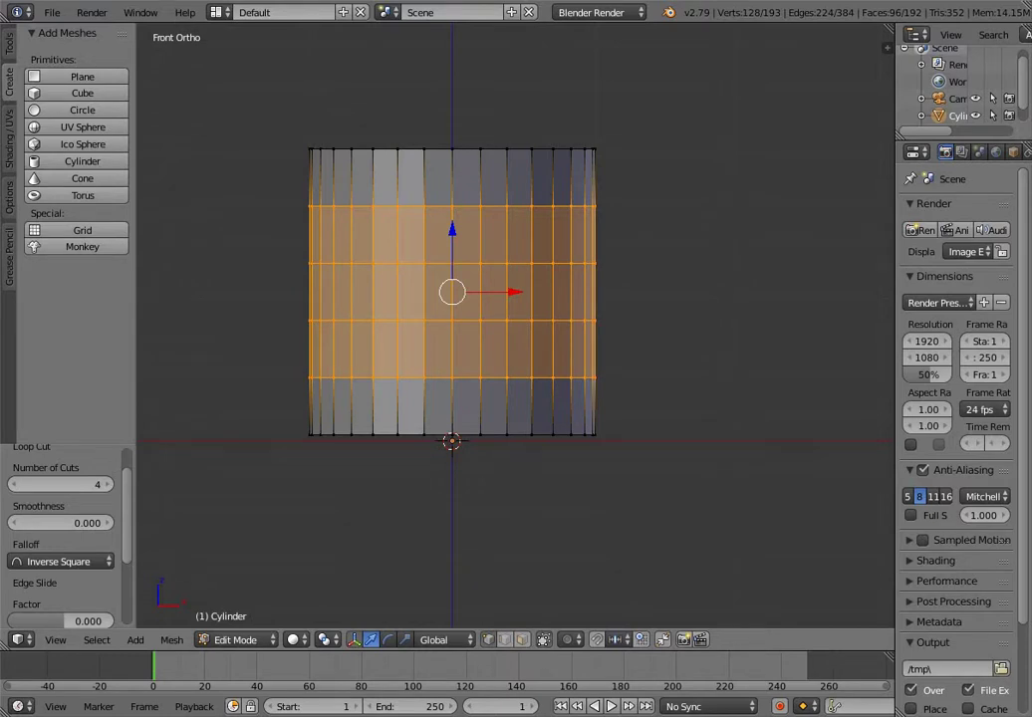
# Scale the four new edge loops up uniformly by about 1.037 so the cylinder's wall bulges slightly
pyautogui.press('s')
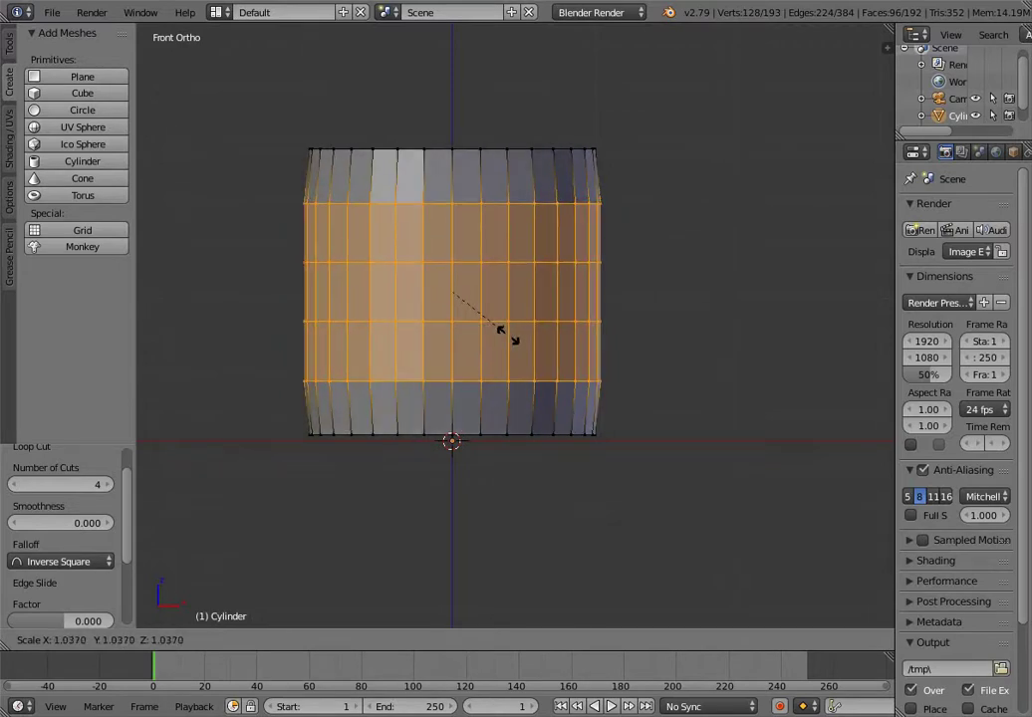
pyautogui.click(501, 330)
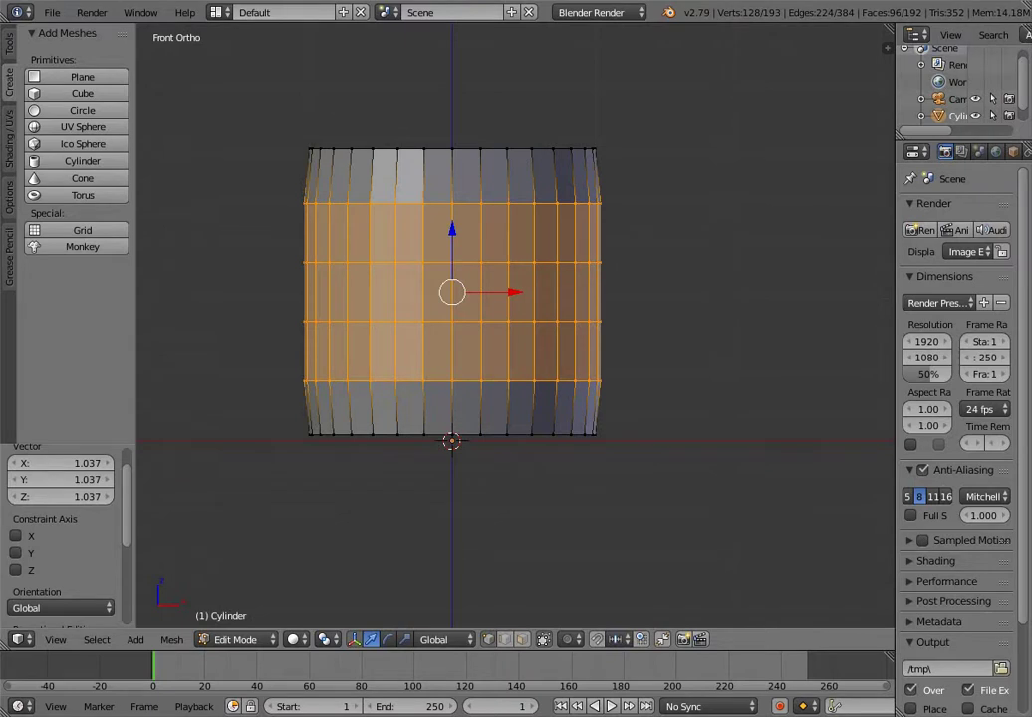
pyautogui.moveTo(255, 111); pyautogui.dragTo(309, 109)
pyautogui.press('Escape')
# Try box-selecting the top rim, move one outer vertex of the uppermost loop cut, and undo that move
pyautogui.press('b')
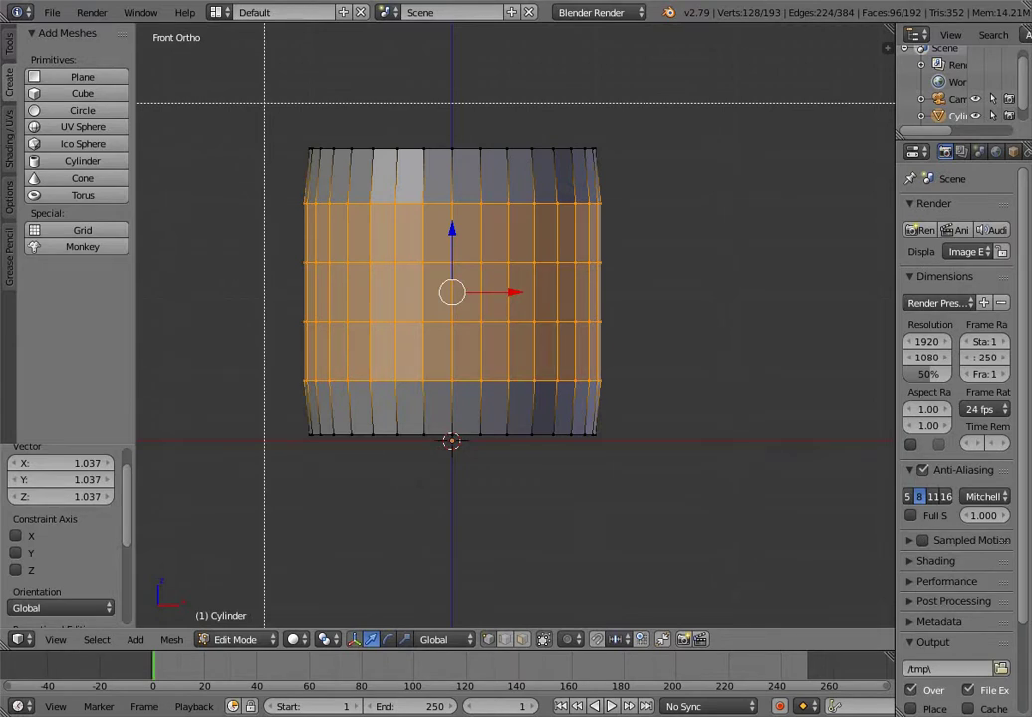
pyautogui.moveTo(264, 101); pyautogui.dragTo(622, 175)
pyautogui.moveTo(600, 203); pyautogui.dragTo(625, 215, button='right')
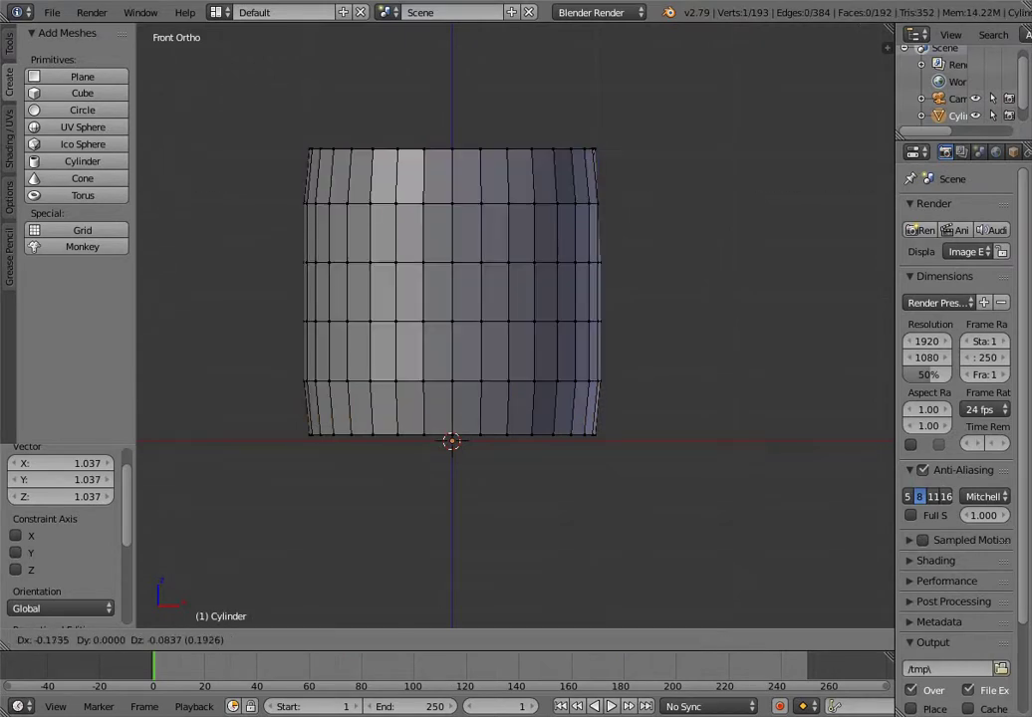
pyautogui.click(610, 162)
pyautogui.hotkey('ctrl', 'z')
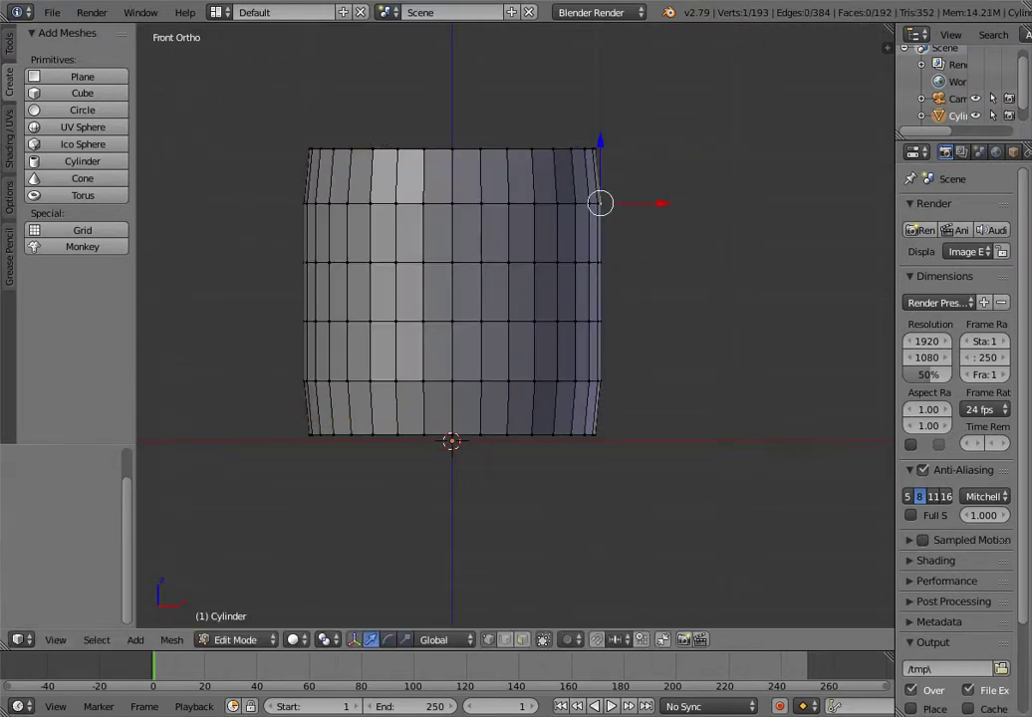
# Box-select the top rim's vertices in solid shading and view the cylinder from other angles
pyautogui.press('b')
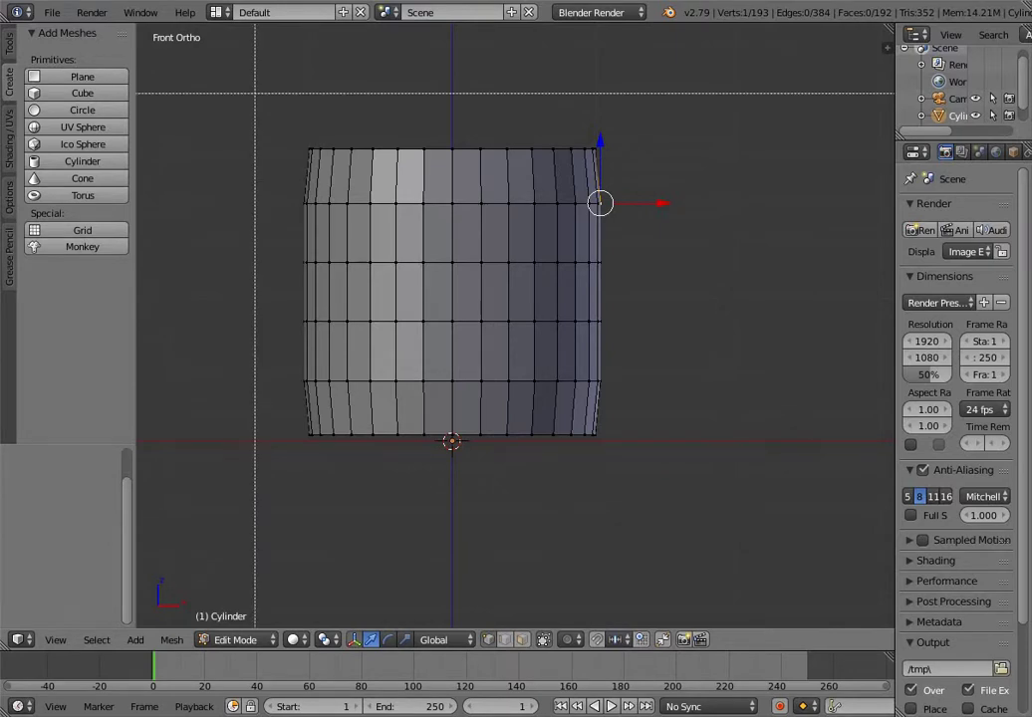
pyautogui.moveTo(258, 94); pyautogui.dragTo(650, 179)
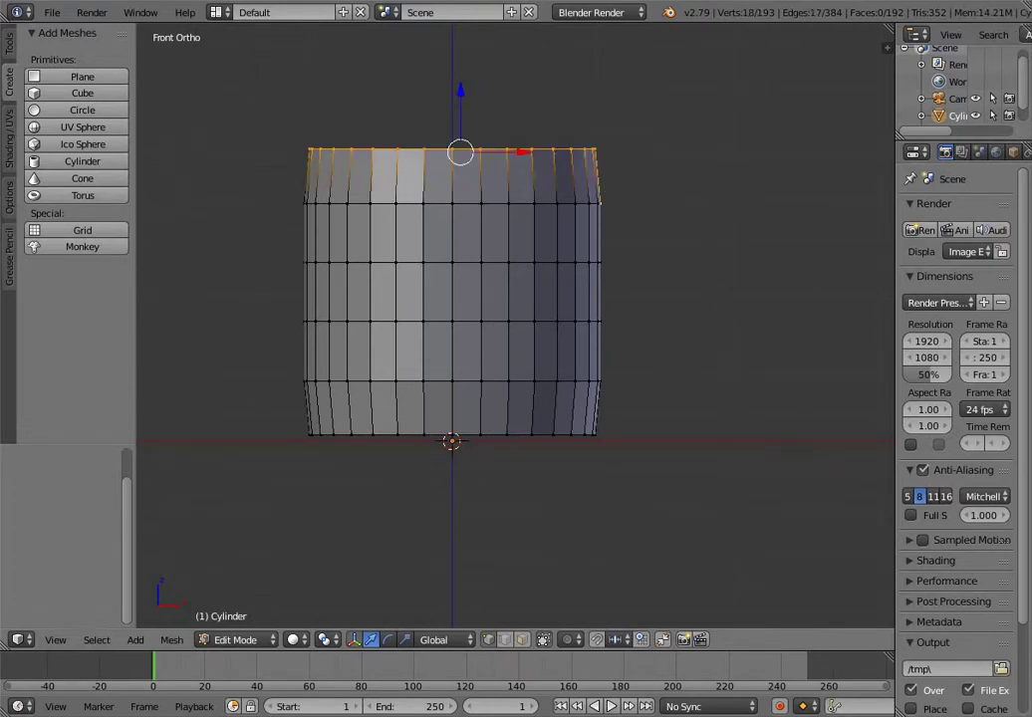
pyautogui.moveTo(650, 180); pyautogui.dragTo(439, 249, button='middle')
pyautogui.moveTo(137, 485); pyautogui.dragTo(890, 547, button='middle')
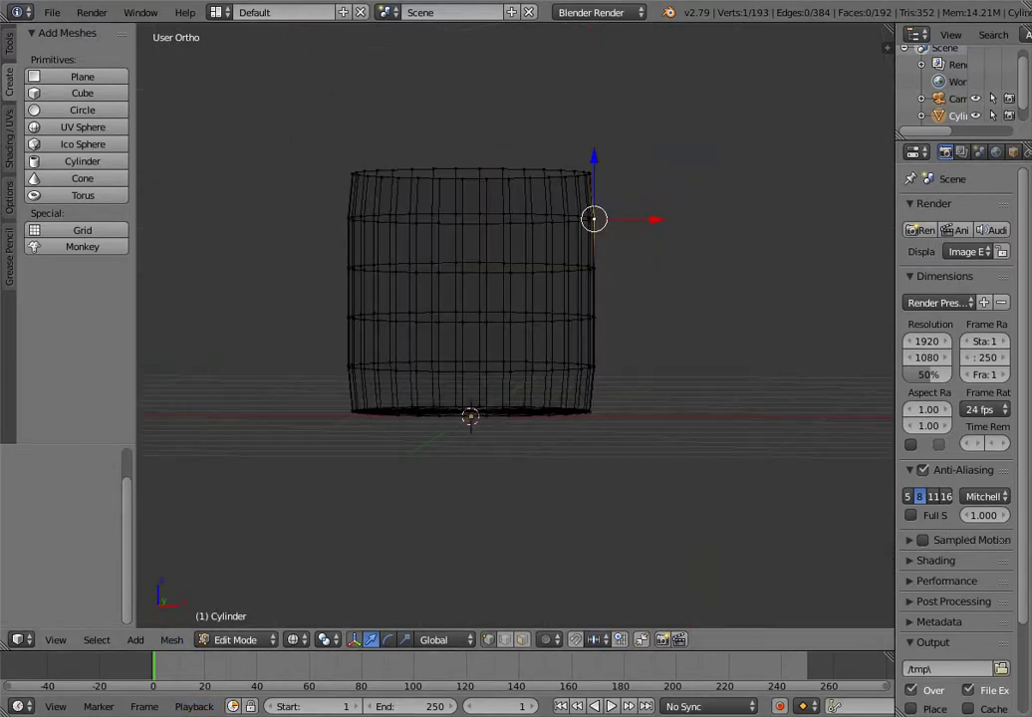
# Compare the cylinder in Solid and Wireframe viewport shading, ending with Wireframe
pyautogui.moveTo(516, 329); pyautogui.dragTo(419, 384, button='middle')
pyautogui.moveTo(516, 328); pyautogui.dragTo(438, 319, button='middle')
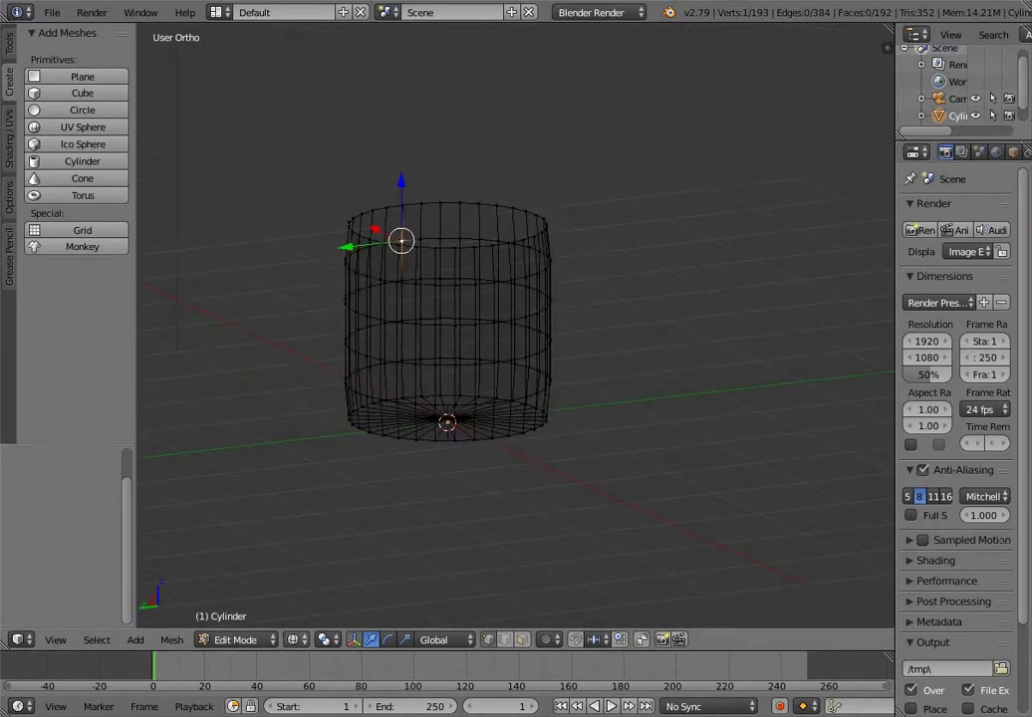
pyautogui.click(296, 640)
pyautogui.click(318, 582)
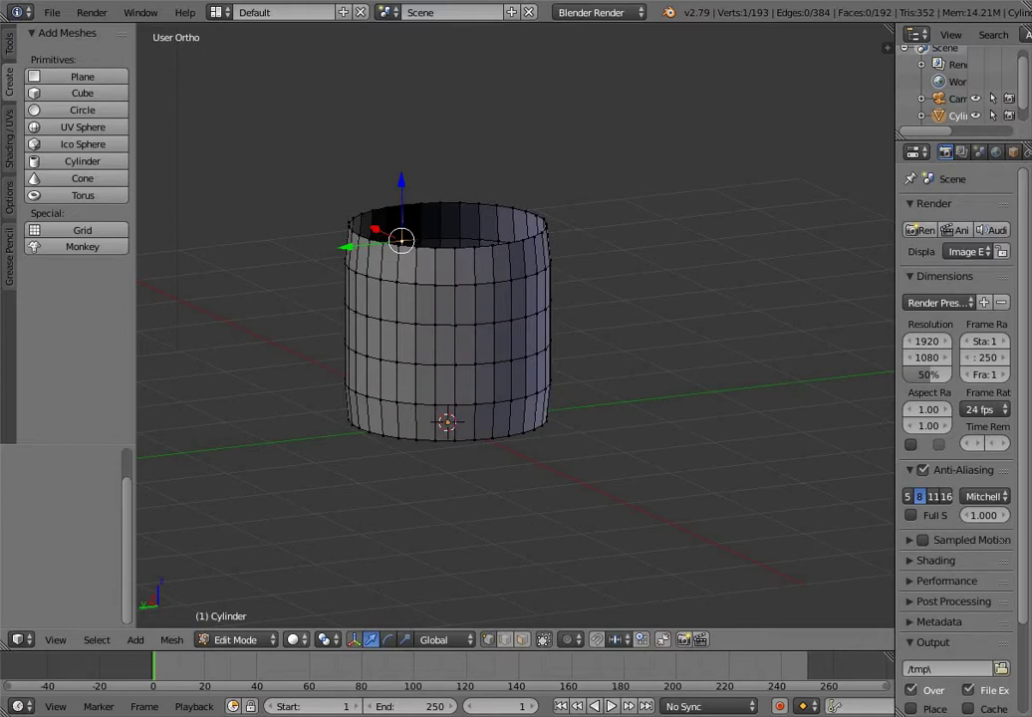
pyautogui.click(296, 640)
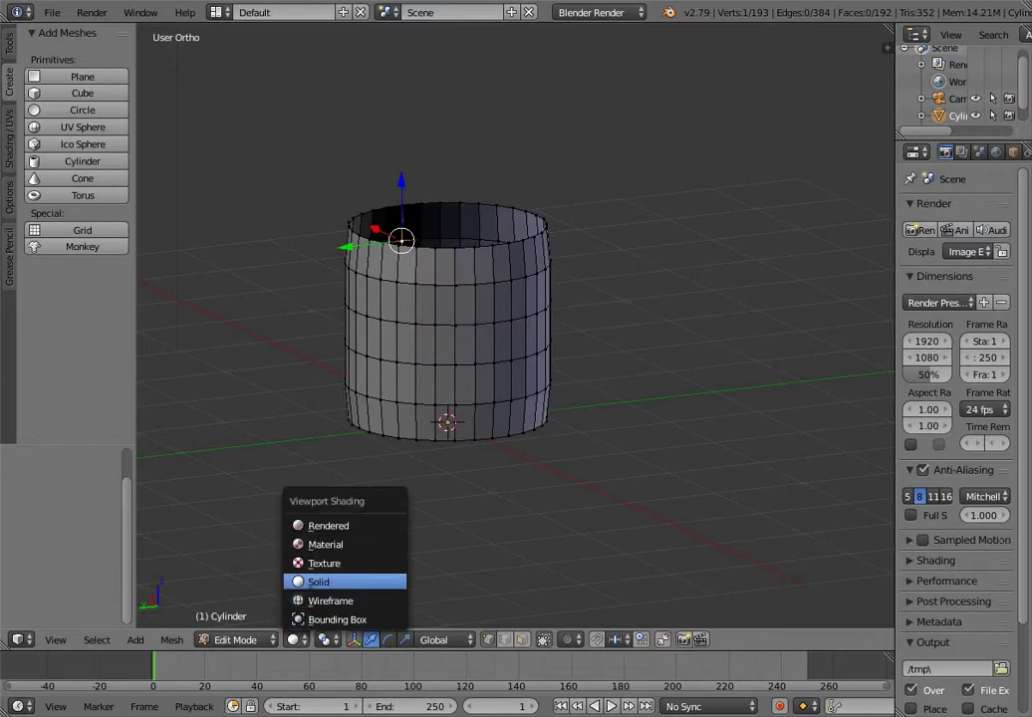
pyautogui.click(318, 582)
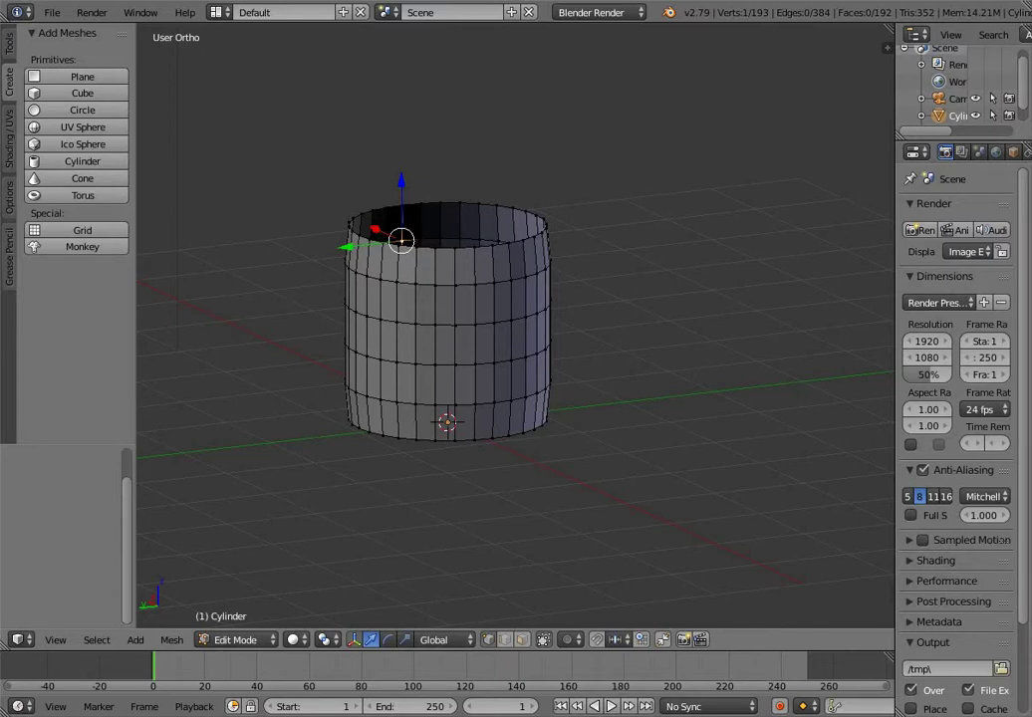
pyautogui.click(296, 640)
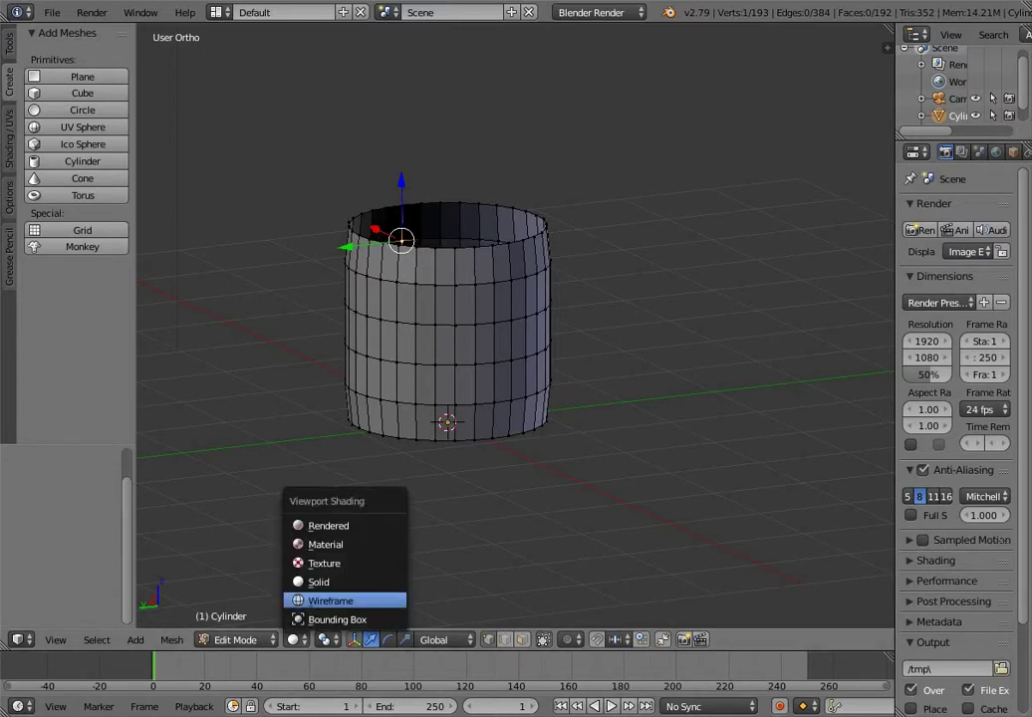
pyautogui.click(331, 601)
# Try raising the selected vertex by about 0.56 on Z, above the cylinder's rim, and undo the move
pyautogui.moveTo(499, 448); pyautogui.dragTo(578, 399, button='middle')
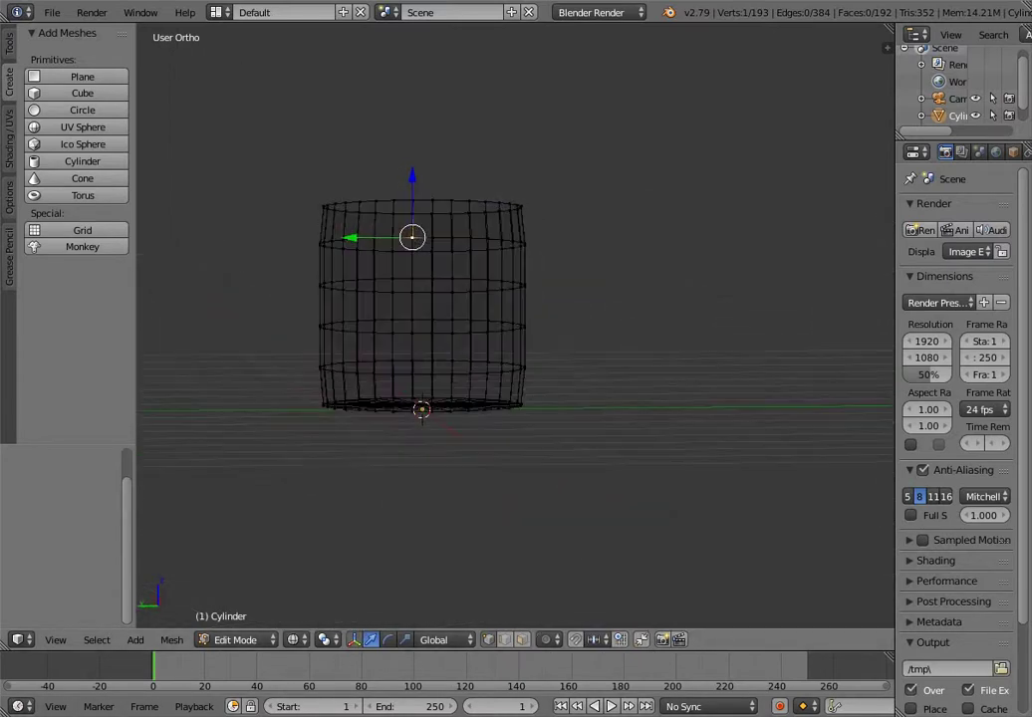
pyautogui.press('g')
pyautogui.click(417, 182)
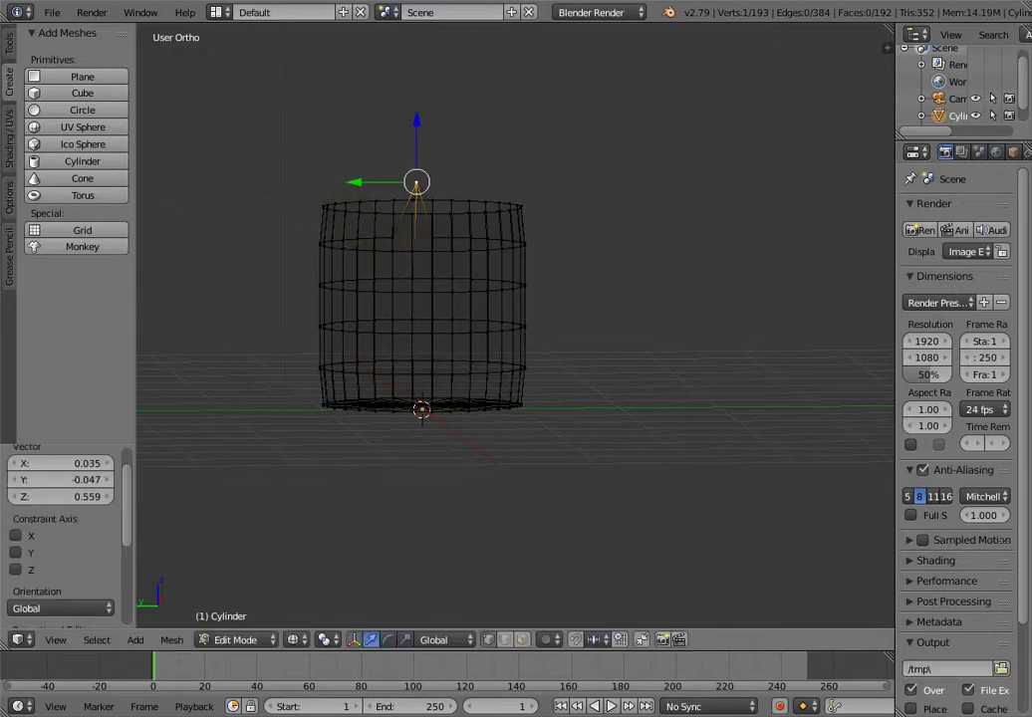
pyautogui.hotkey('ctrl', 'z')
# Box-select the whole top rim in the front wireframe view, try scaling it up by about 1.299, and undo the scaling and selection
pyautogui.moveTo(597, 398); pyautogui.dragTo(598, 428, button='middle')
pyautogui.press('KP_1')
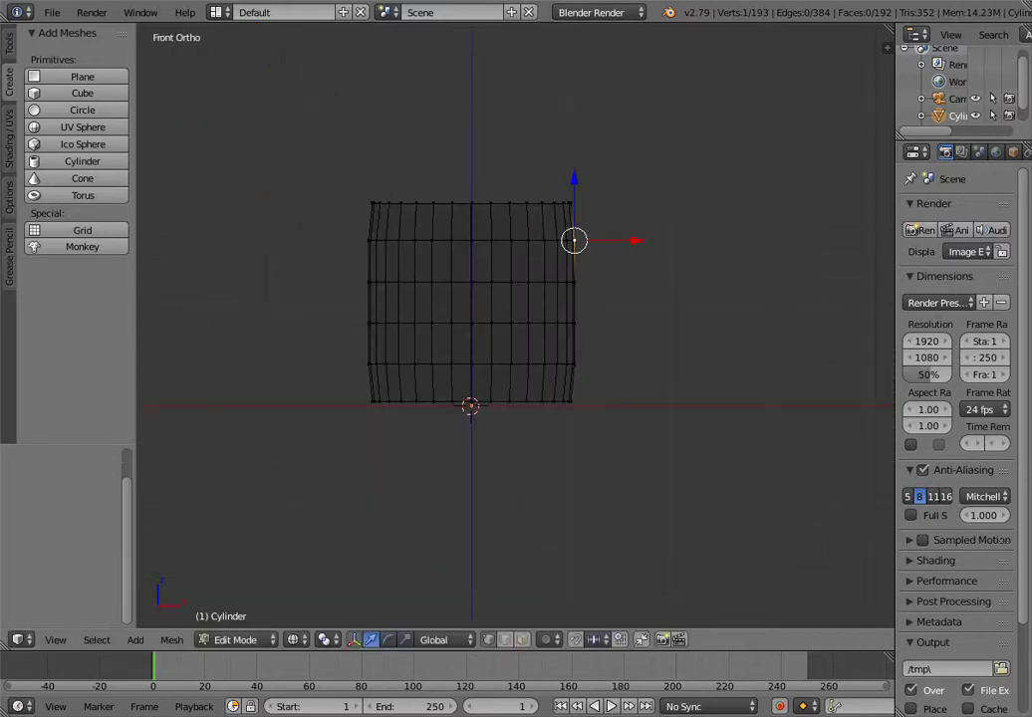
pyautogui.press('b')
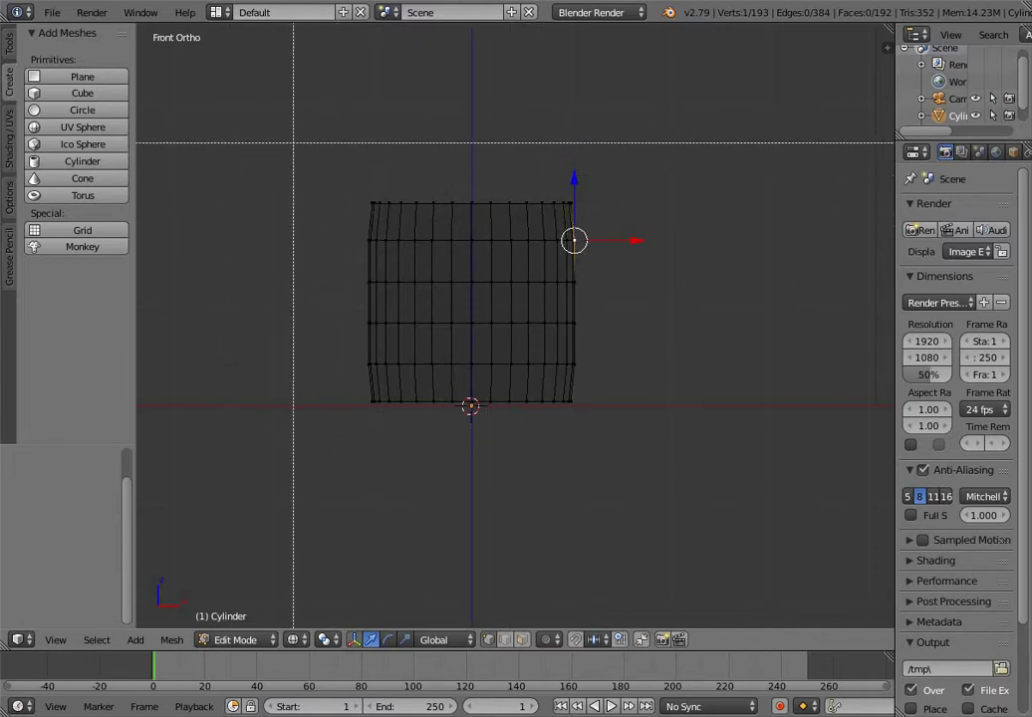
pyautogui.moveTo(337, 157); pyautogui.dragTo(603, 237)
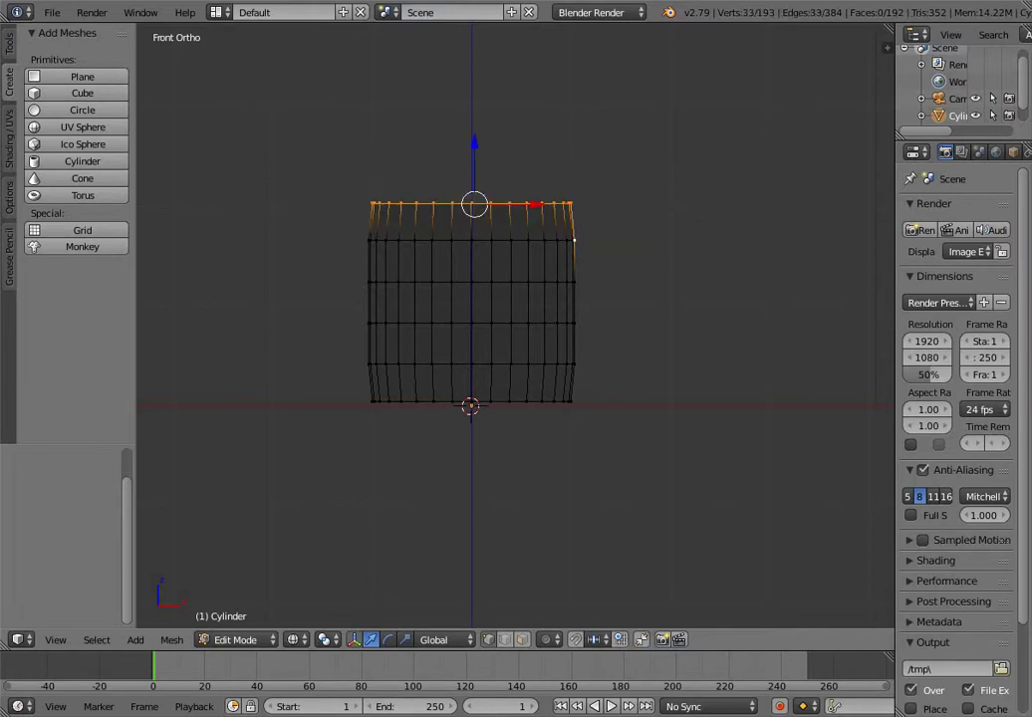
pyautogui.press('s')
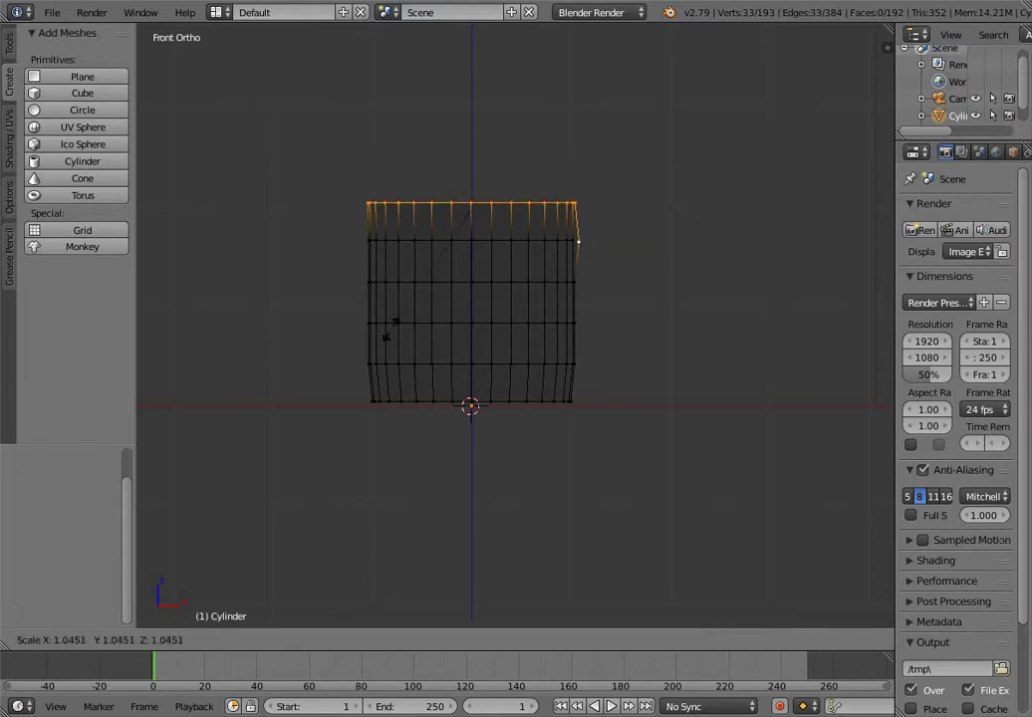
pyautogui.press('Return')
pyautogui.click(316, 297)
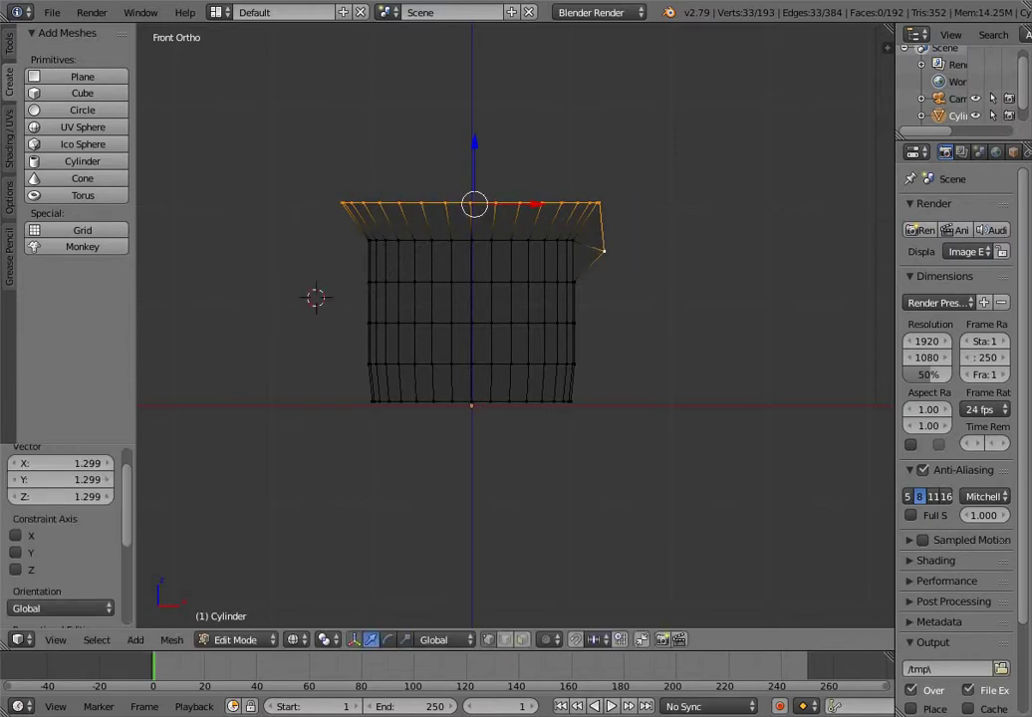
pyautogui.hotkey('ctrl', 'z')
pyautogui.hotkey('ctrl', 'z')
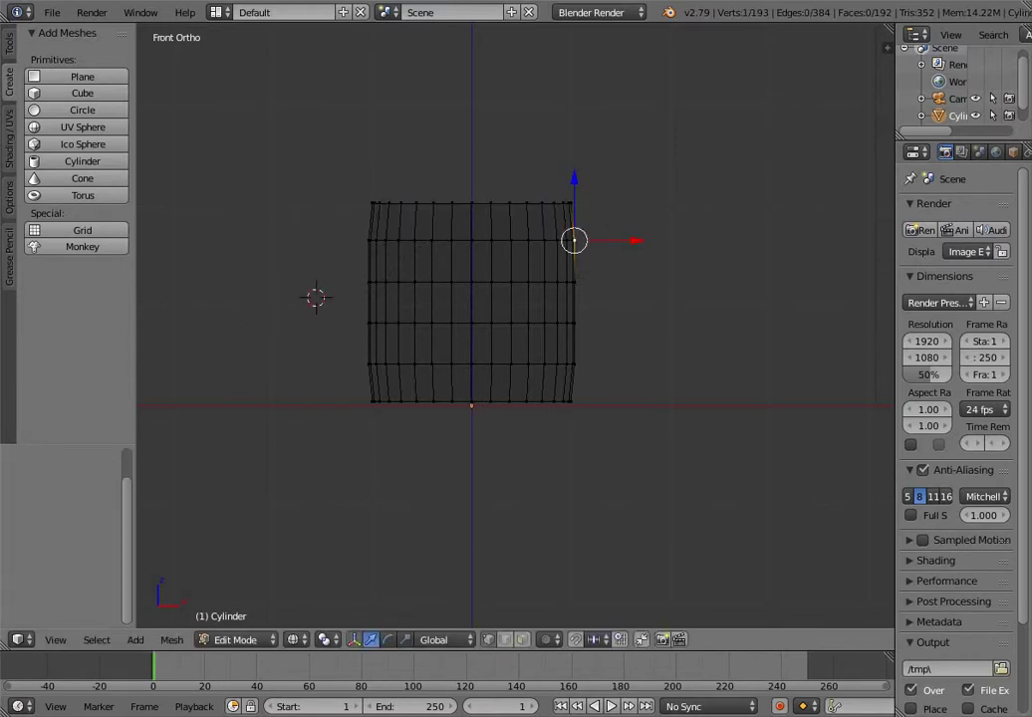
pyautogui.hotkey('ctrl', 'z')
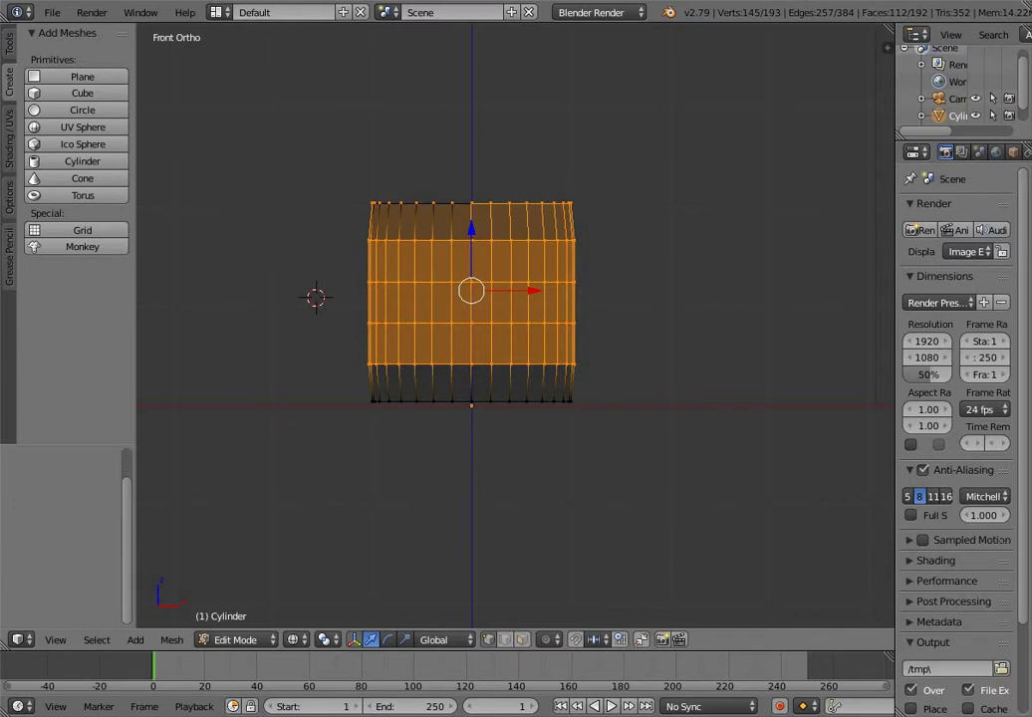
pyautogui.hotkey('ctrl', 'shift', 'z')
# Try nudging the selected vertex along the Y axis, and undo the move
pyautogui.moveTo(598, 249); pyautogui.dragTo(384, 320, button='middle')
pyautogui.moveTo(676, 281)
pyautogui.mouseDown()
pyautogui.moveTo(616, 281)
pyautogui.moveTo(689, 281)
pyautogui.mouseUp()
pyautogui.hotkey('ctrl', 'z')
# Select individual vertices on the wireframe cylinder, ending in the front view with one near the middle of the second loop cut from the top
pyautogui.click(493, 334)
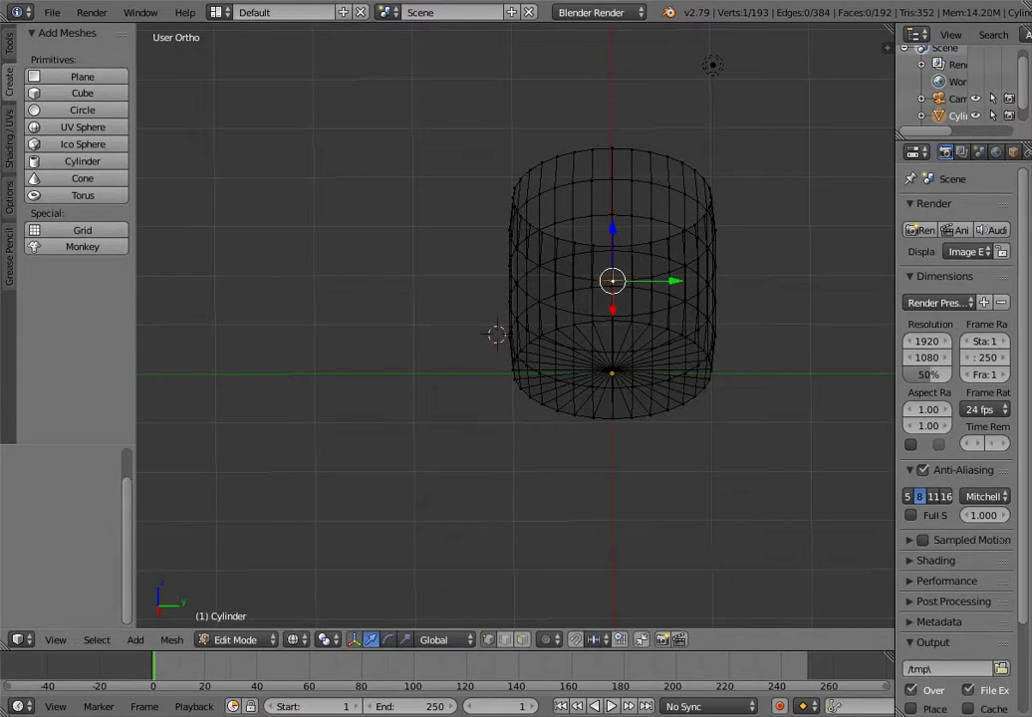
pyautogui.rightClick(510, 326)
pyautogui.rightClick(514, 379)
pyautogui.moveTo(517, 378); pyautogui.dragTo(765, 319, button='middle')
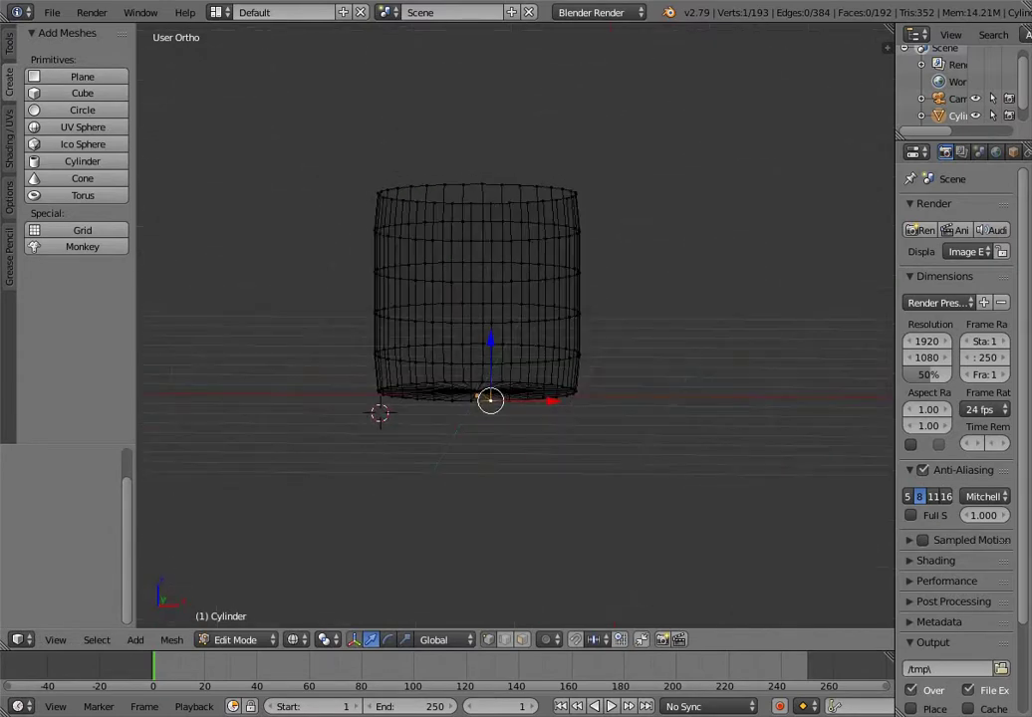
pyautogui.press('KP_1')
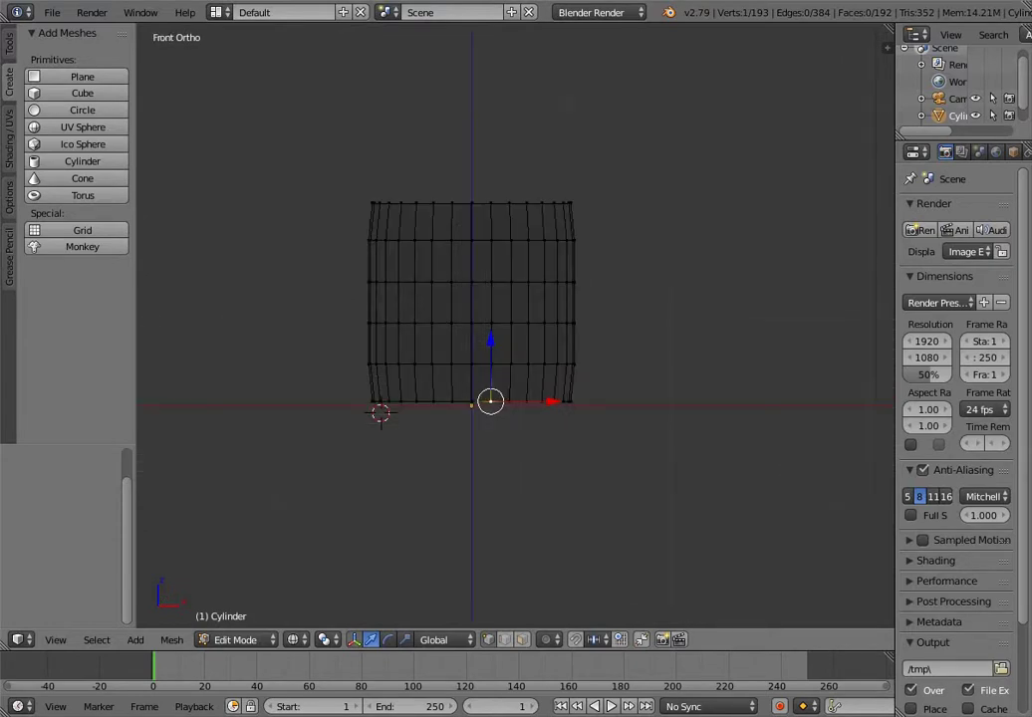
pyautogui.rightClick(451, 283)
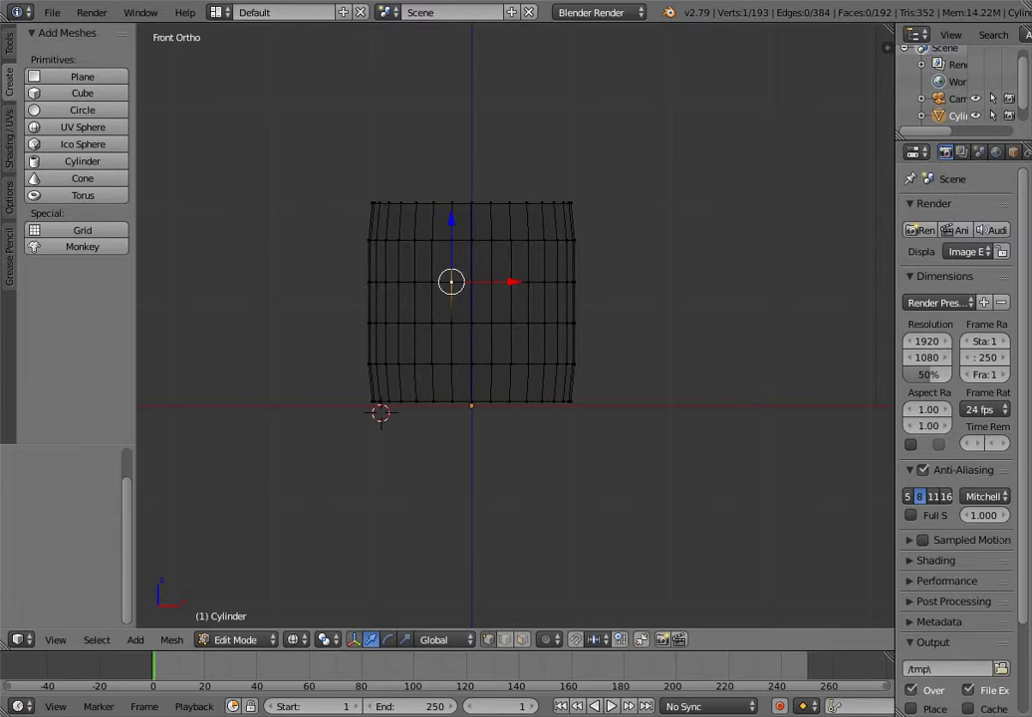
# Toggle the selection of the whole mesh, and pick single vertices on the lowest and topmost loop cuts
pyautogui.press('a')
pyautogui.press('a')
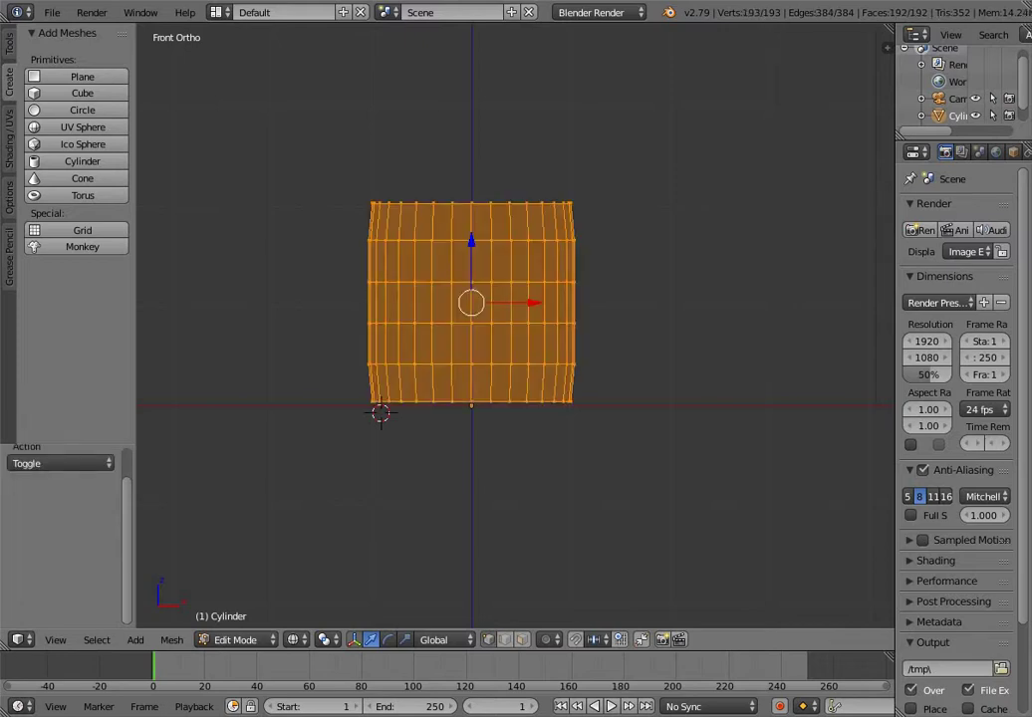
pyautogui.press('a')
pyautogui.moveTo(523, 357)
pyautogui.mouseDown(button='middle')
pyautogui.moveTo(528, 409)
pyautogui.moveTo(509, 360)
pyautogui.mouseUp(button='middle')
pyautogui.rightClick(509, 360)
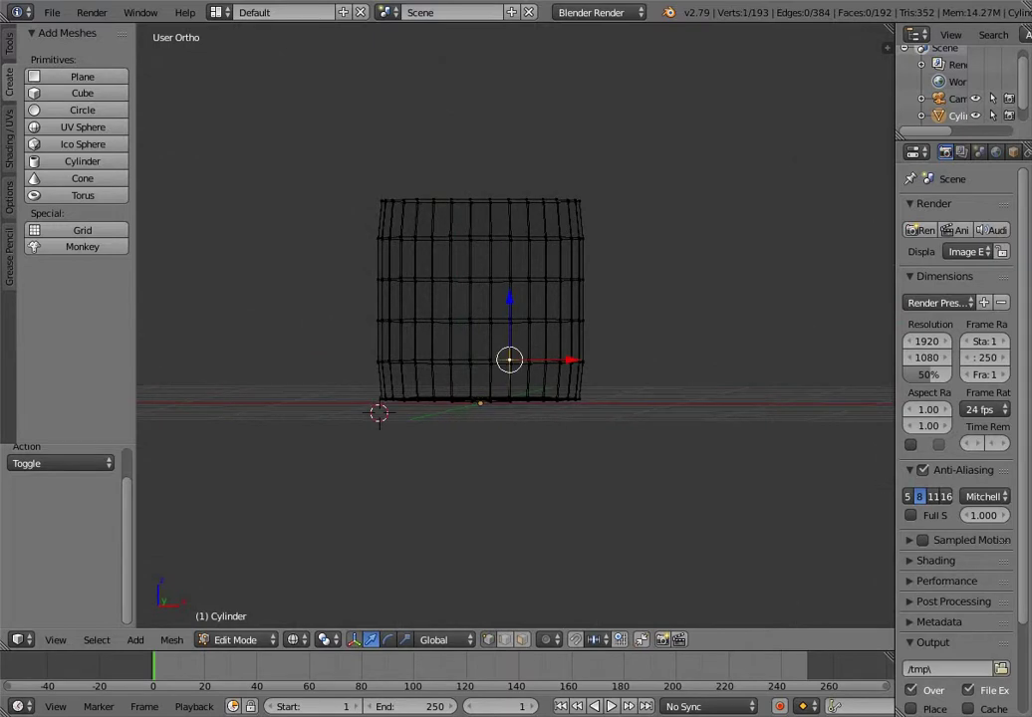
pyautogui.rightClick(510, 240)
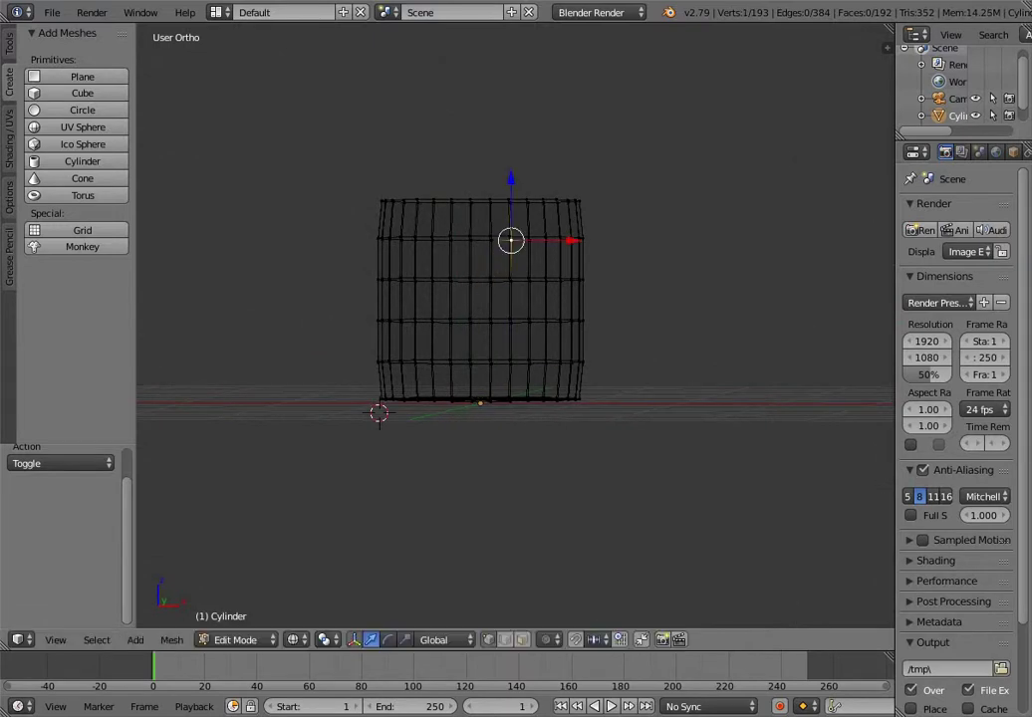
# Clear the selection, box-select the cylinder's top rim in the front view and scale it up by about 1.151
pyautogui.press('a')
pyautogui.press('a')
pyautogui.press('a')
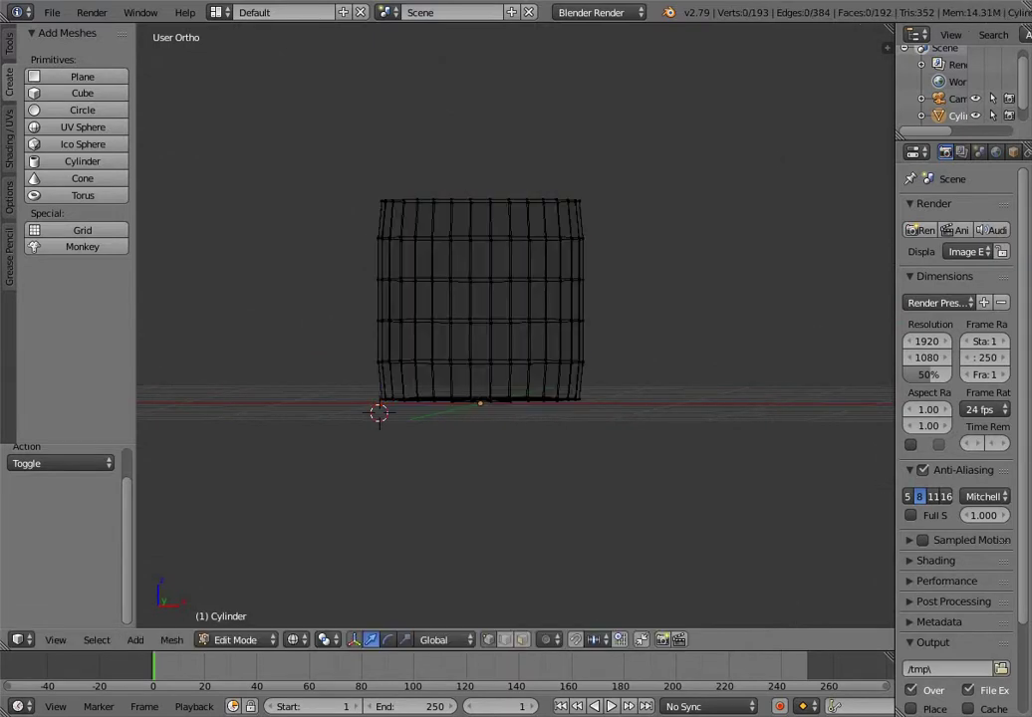
pyautogui.moveTo(510, 309)
pyautogui.mouseDown(button='middle')
pyautogui.moveTo(546, 368)
pyautogui.moveTo(479, 281)
pyautogui.moveTo(509, 329)
pyautogui.mouseUp(button='middle')
pyautogui.press('KP_1')
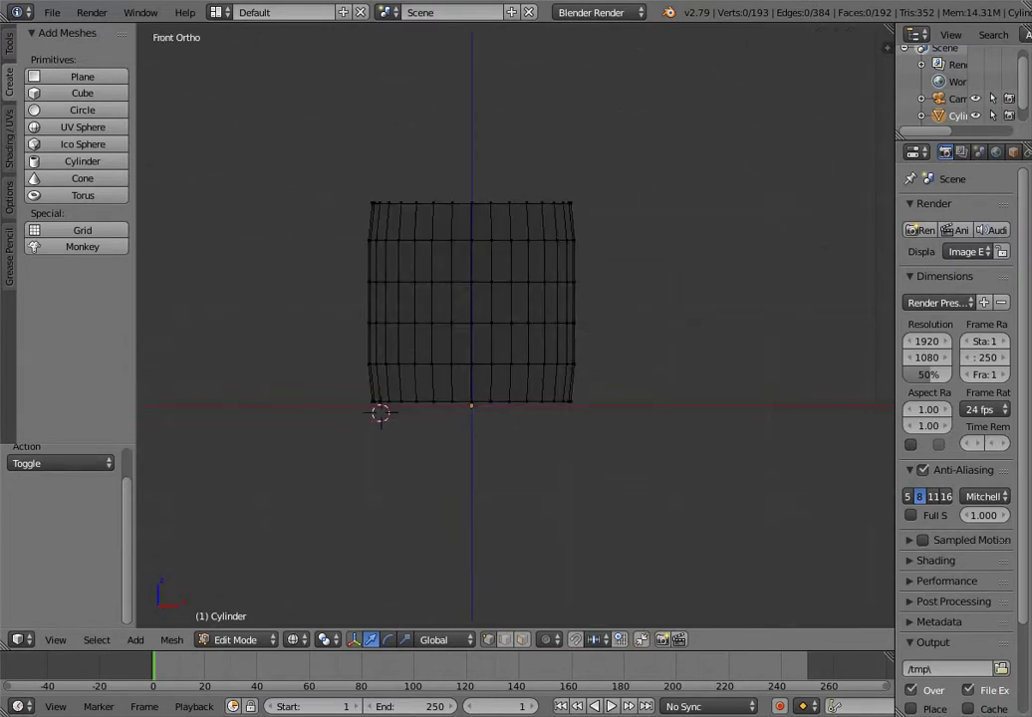
pyautogui.press('b')
pyautogui.moveTo(338, 158); pyautogui.dragTo(633, 208)
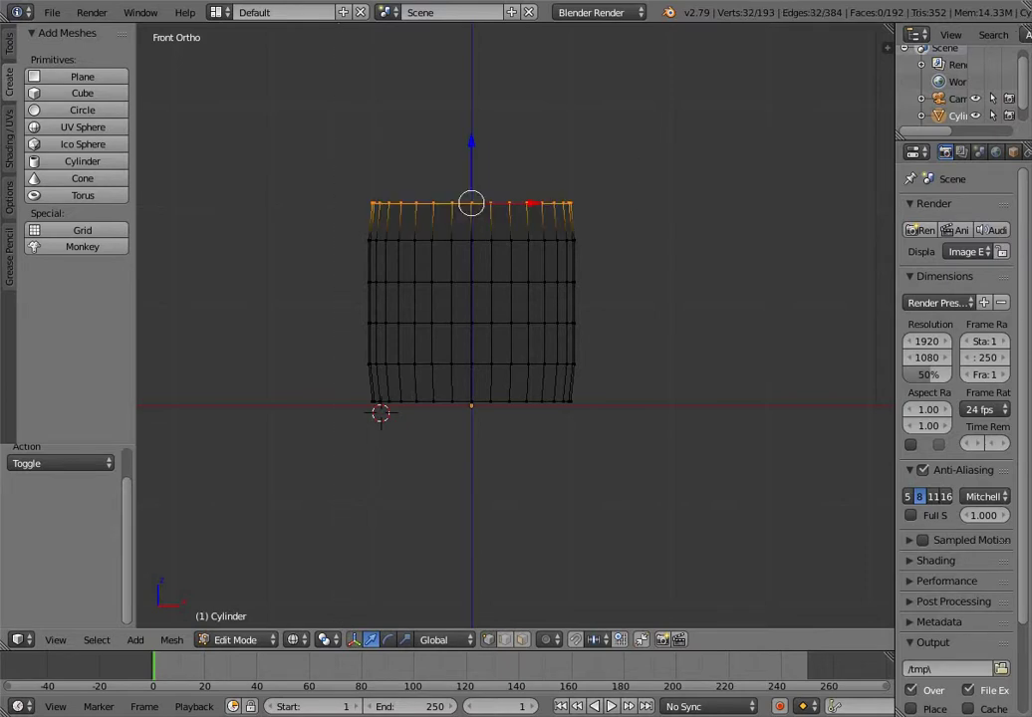
pyautogui.press('s')
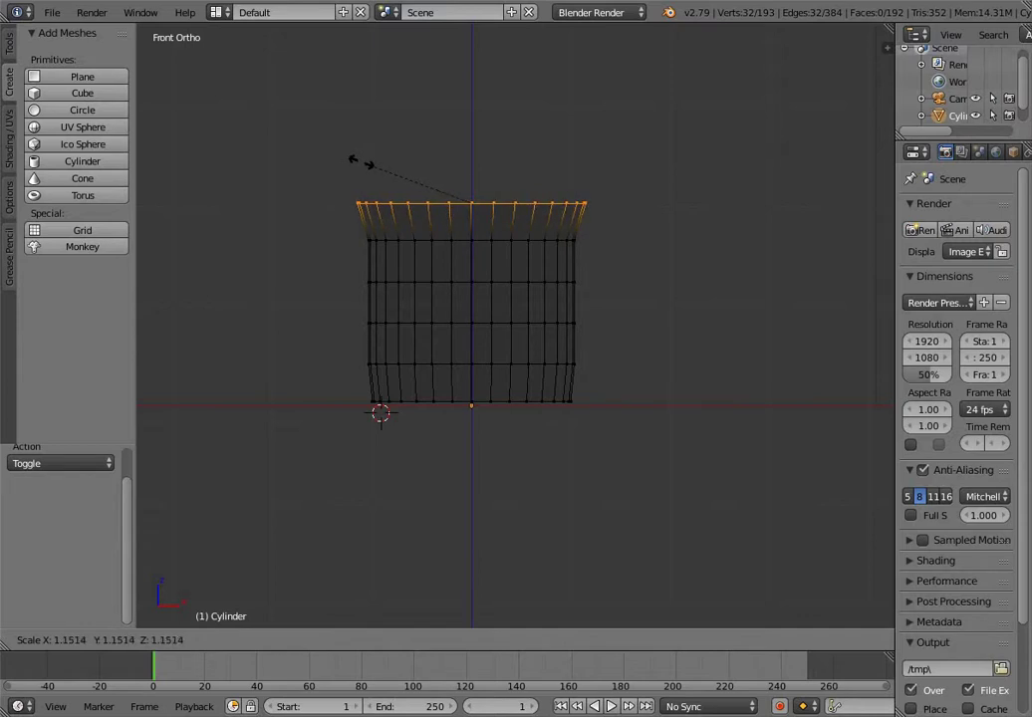
pyautogui.click(361, 161)
# Select the centre vertex of the cylinder's bottom cap and raise it about 0.182 along Z
pyautogui.moveTo(361, 161); pyautogui.dragTo(532, 267, button='middle')
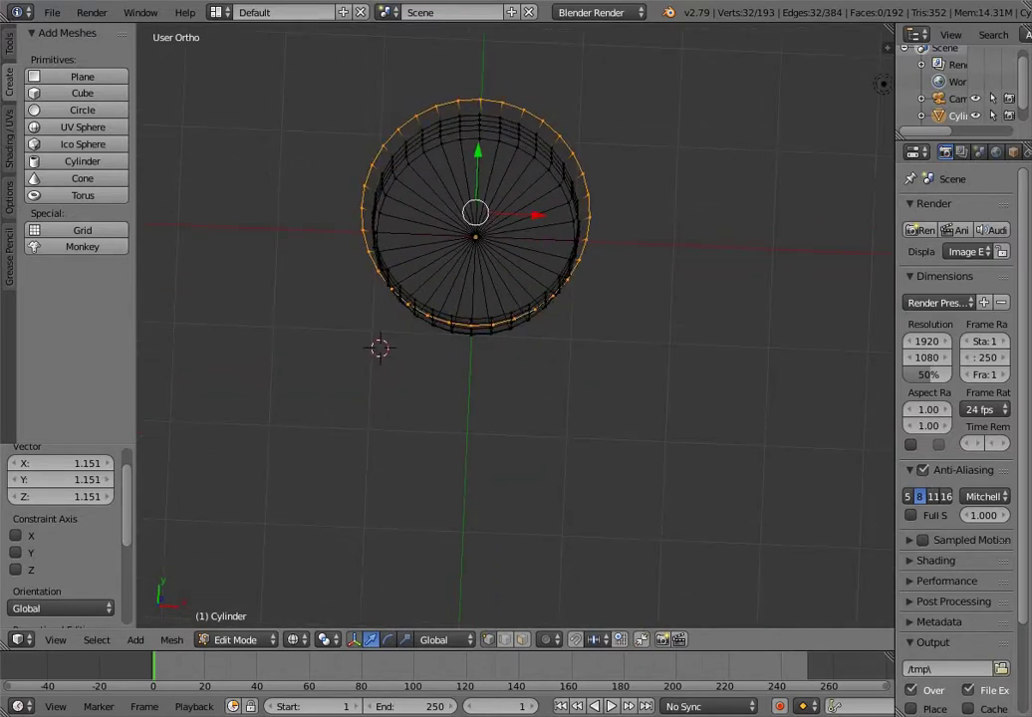
pyautogui.rightClick(475, 238)
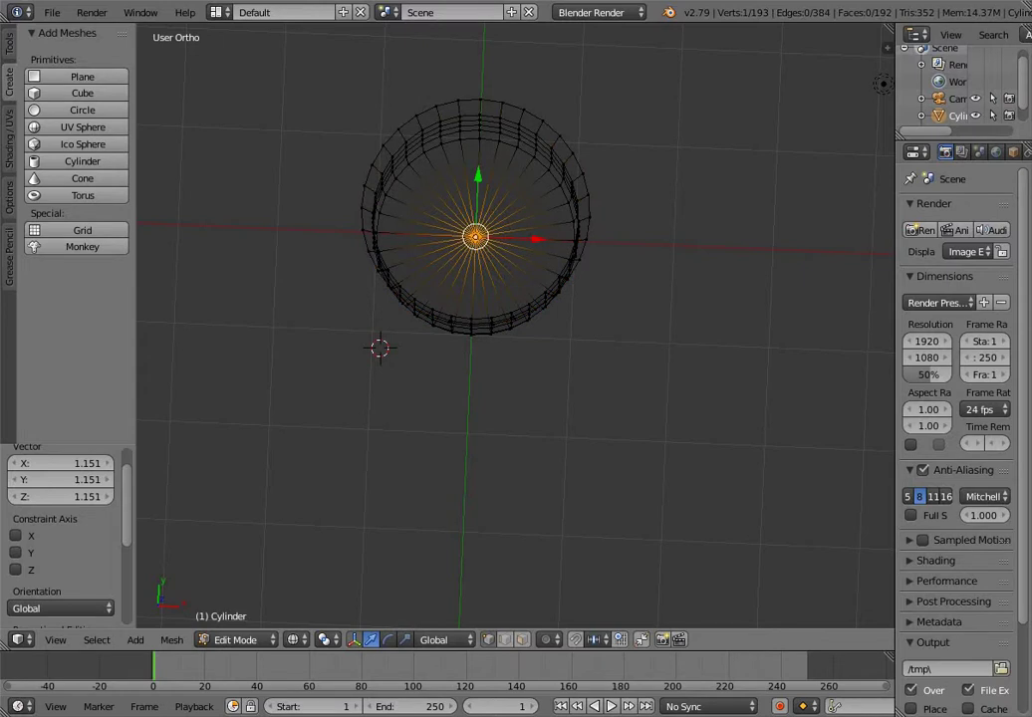
pyautogui.moveTo(475, 237); pyautogui.dragTo(475, 118, button='middle')
pyautogui.scroll(1, 475, 117)
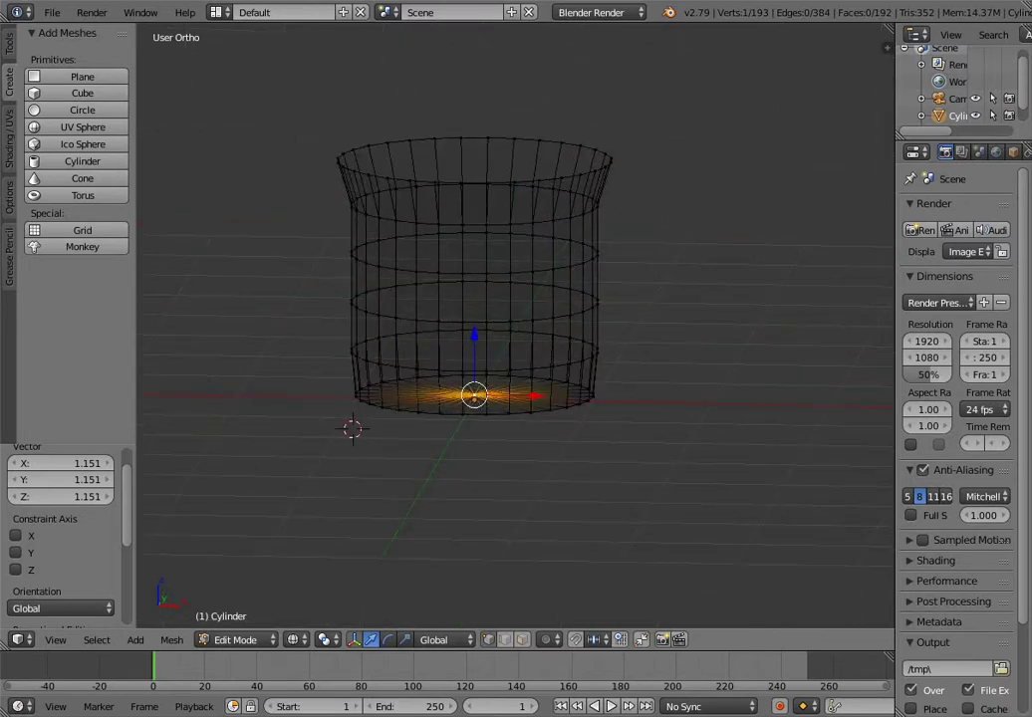
pyautogui.press('g')
pyautogui.press('z')
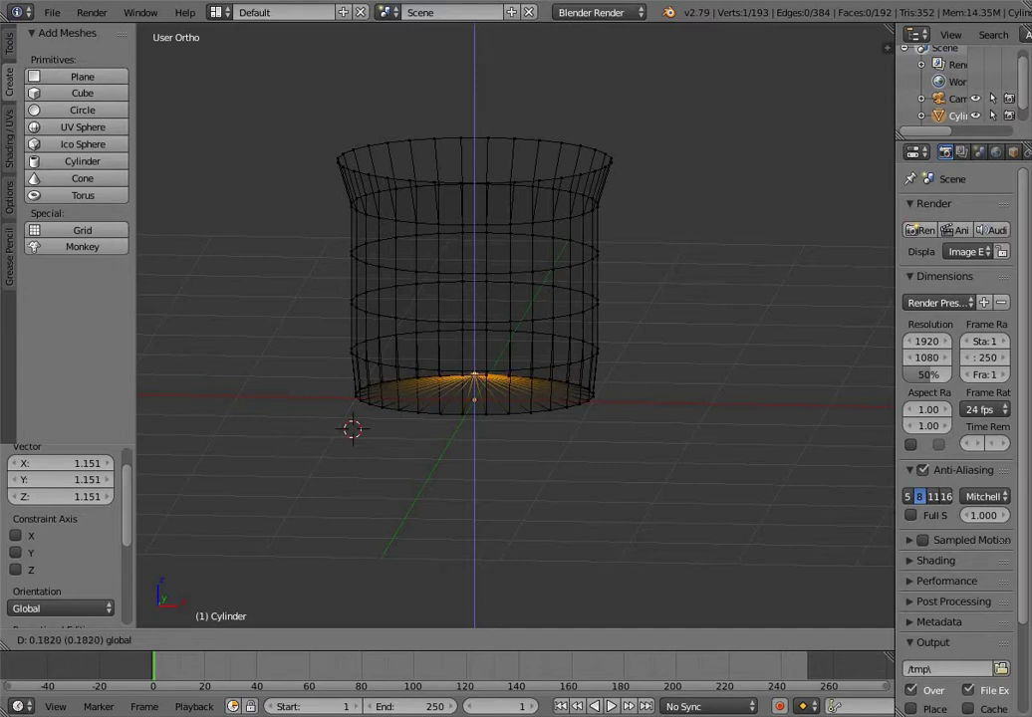
pyautogui.click(475, 95)
pyautogui.moveTo(475, 95); pyautogui.dragTo(475, 88, button='middle')
# Adjust the bottom centre vertex's height, raising it about 0.108 and lowering it about 0.066 along Z
pyautogui.moveTo(518, 329); pyautogui.dragTo(441, 224, button='middle')
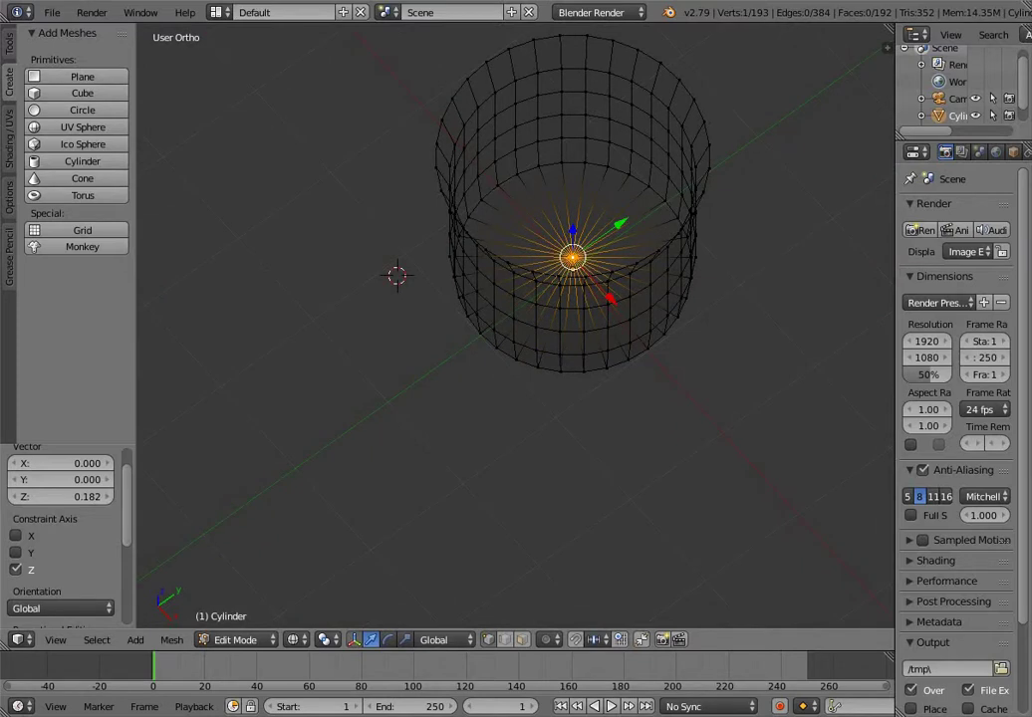
pyautogui.moveTo(573, 231); pyautogui.dragTo(573, 224)
pyautogui.moveTo(572, 224); pyautogui.dragTo(752, 65, button='middle')
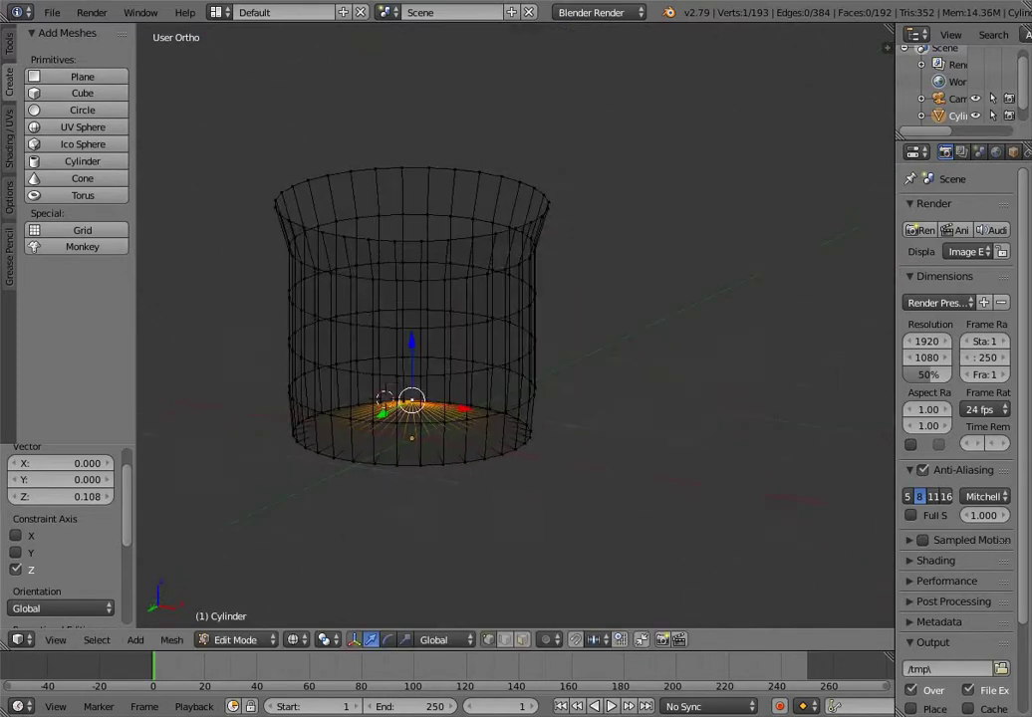
pyautogui.moveTo(408, 100); pyautogui.dragTo(593, 349, button='middle')
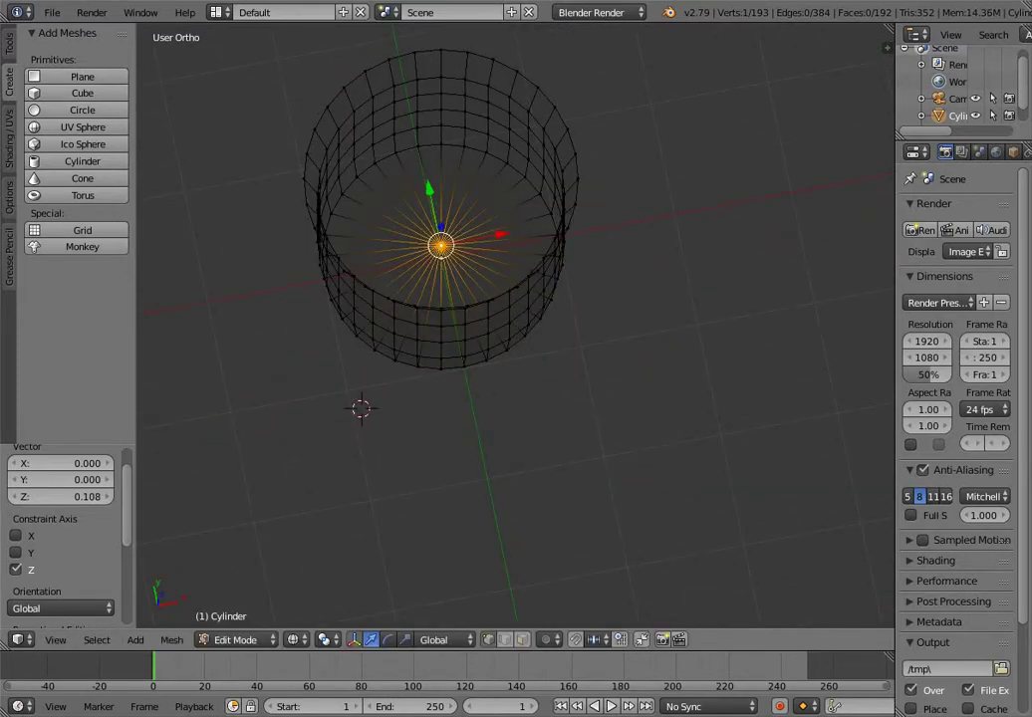
pyautogui.moveTo(441, 228); pyautogui.dragTo(441, 231)
pyautogui.moveTo(441, 231); pyautogui.dragTo(486, 105, button='middle')
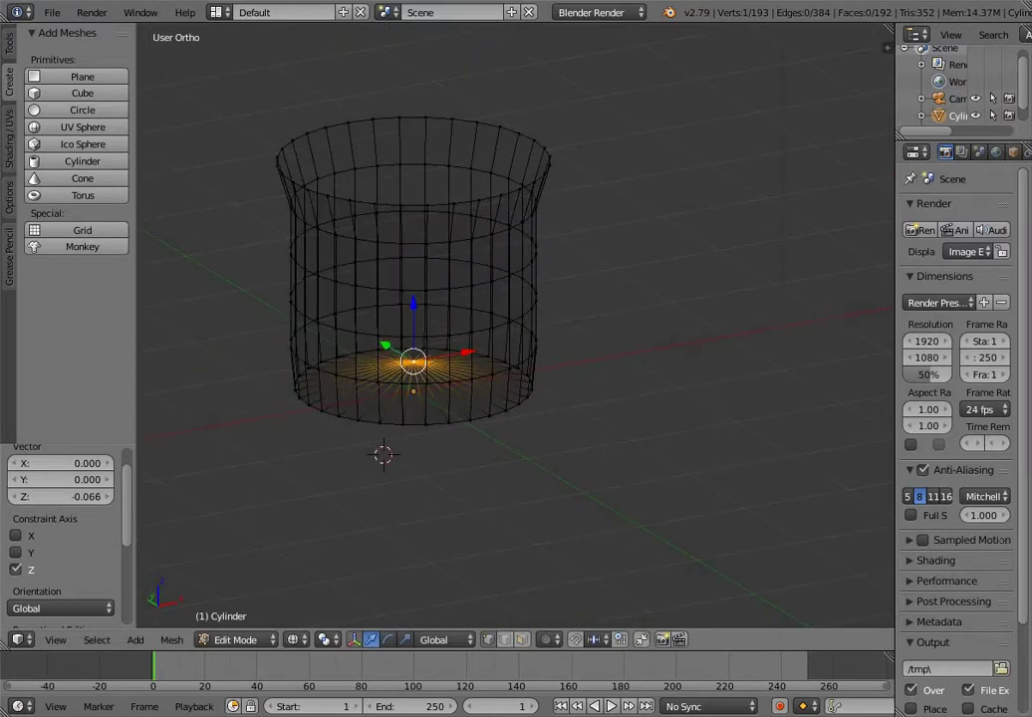
# Select the whole mesh in the front view and move it about 0.467 along X, away from its origin point
pyautogui.press('KP_1')
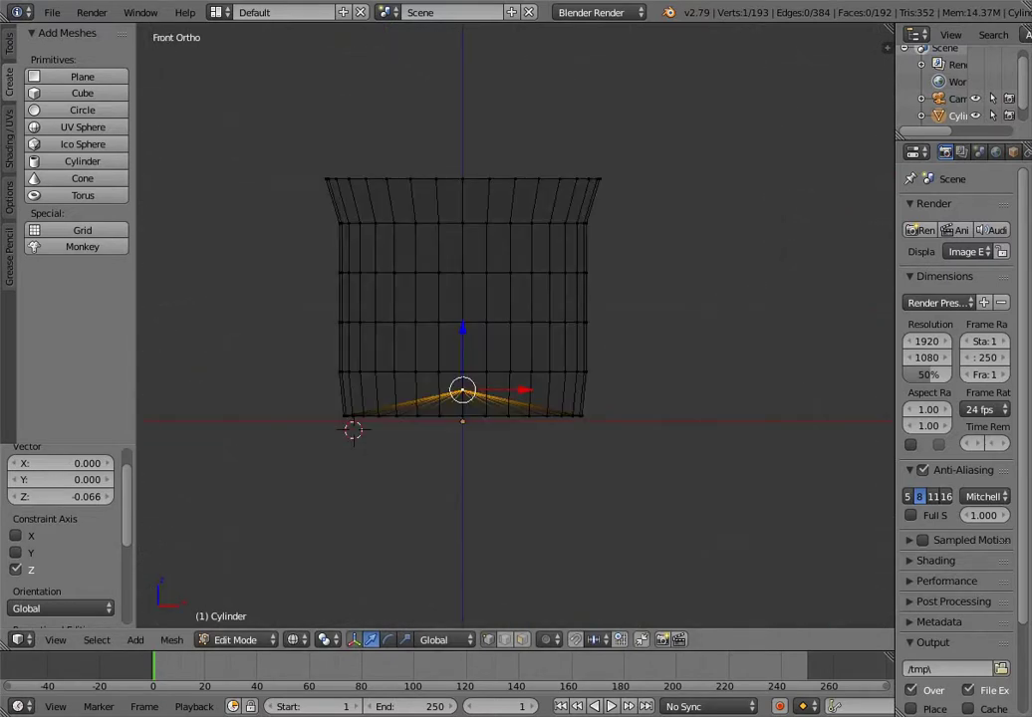
pyautogui.click(663, 395)
pyautogui.press('a')
pyautogui.press('a')
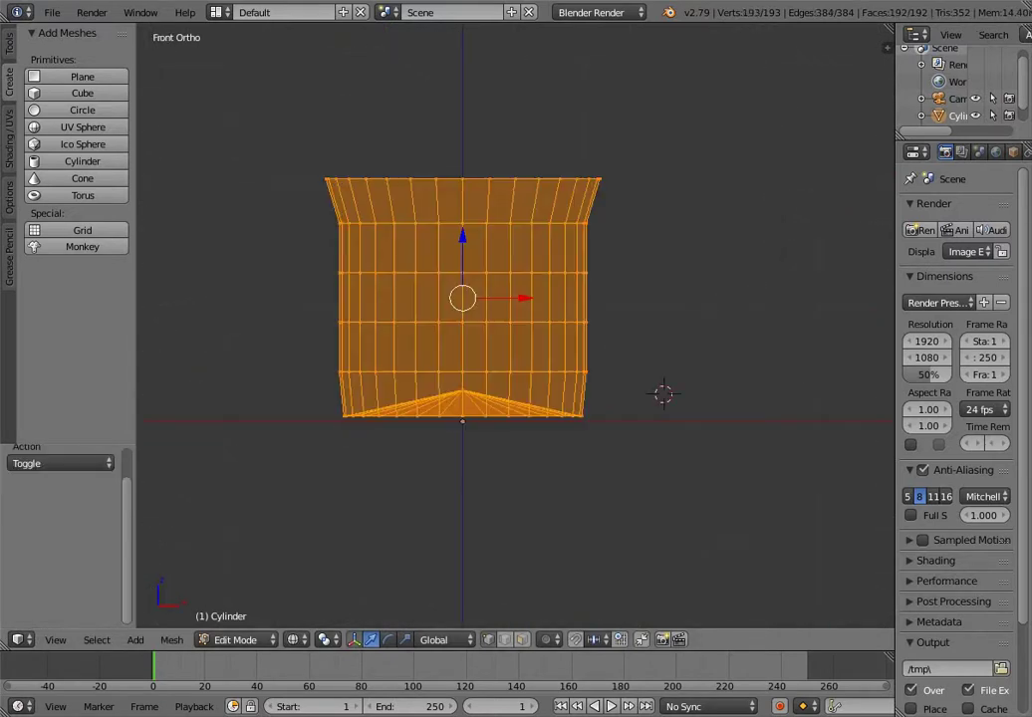
pyautogui.press('g')
pyautogui.press('x')
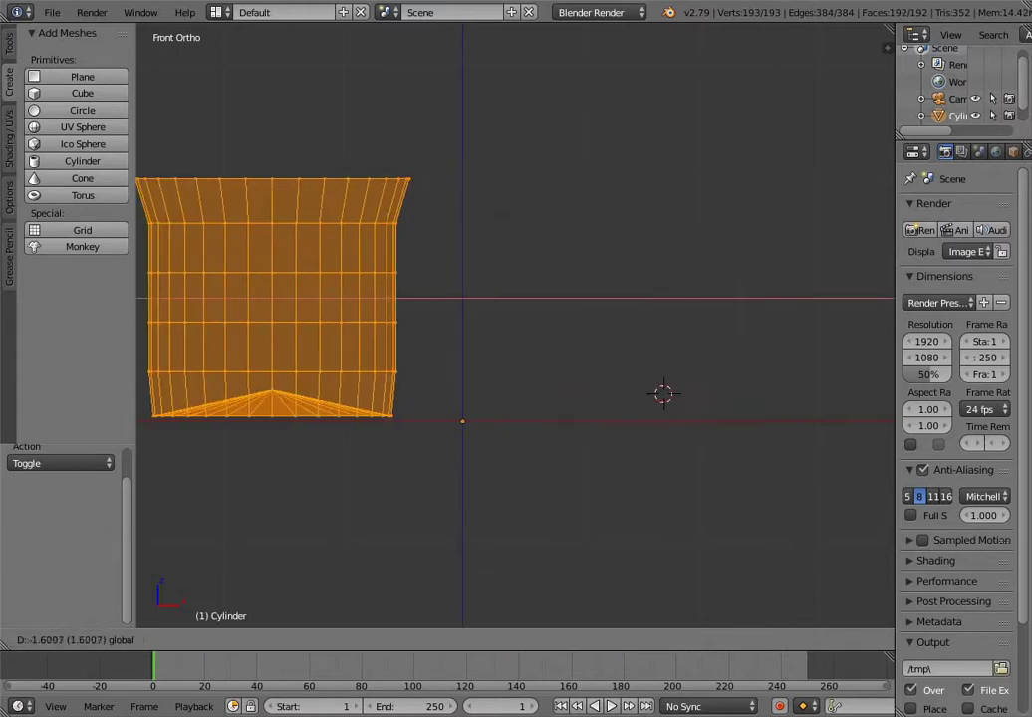
pyautogui.press('Return')
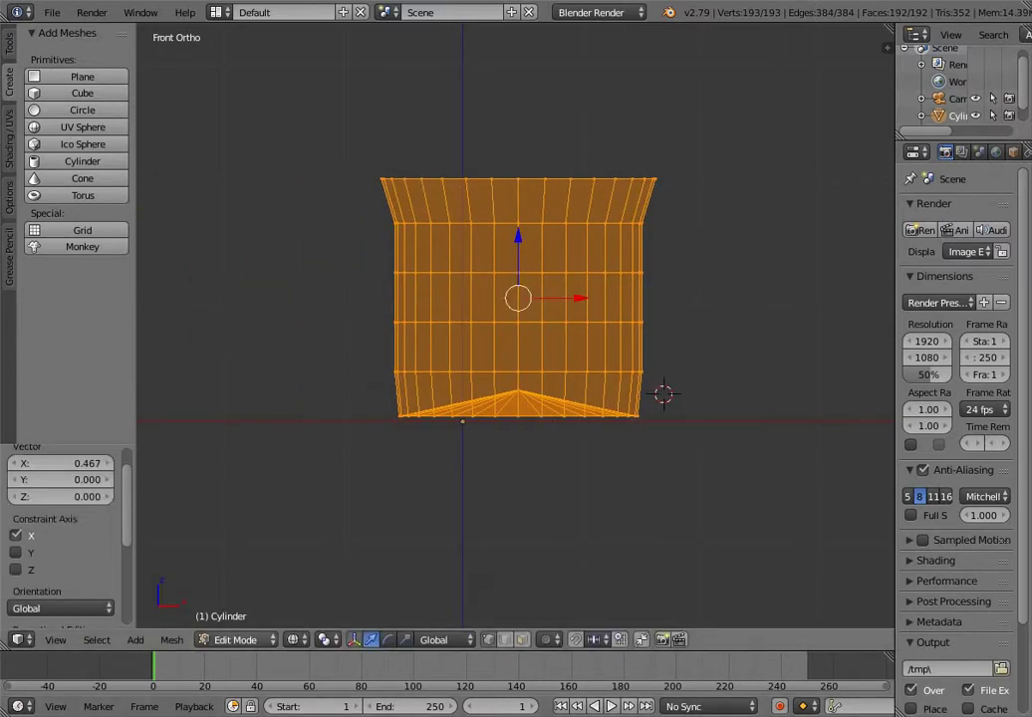
# Switch to Object Mode with Solid viewport shading, and inspect the flared cylinder from an angle and from the front
pyautogui.click(236, 639)
pyautogui.click(246, 620)
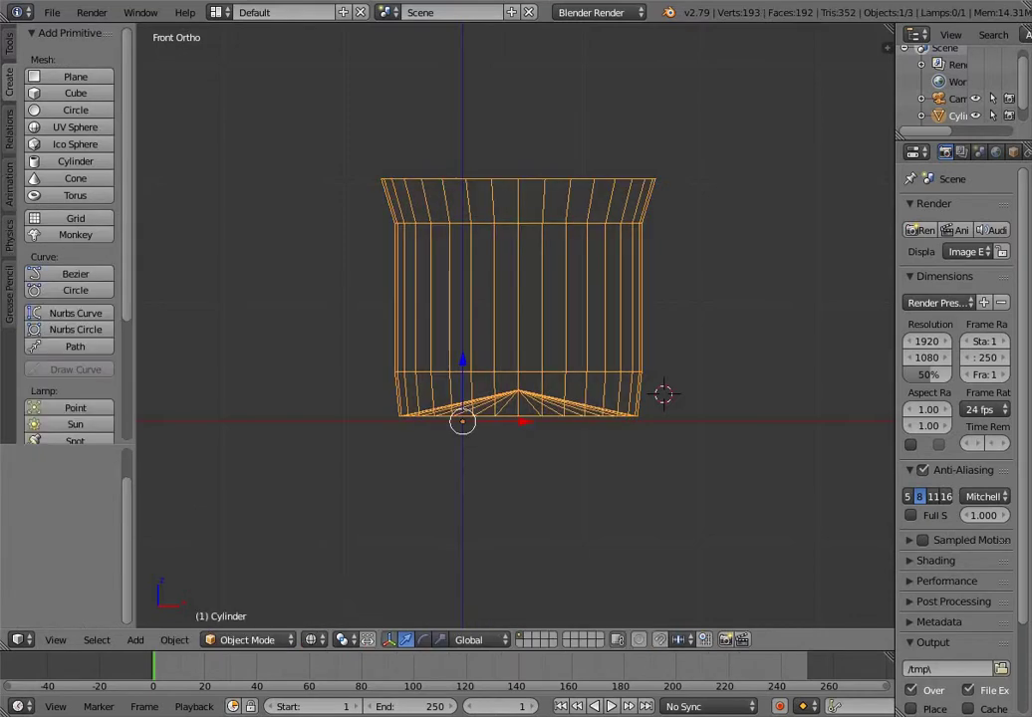
pyautogui.click(313, 640)
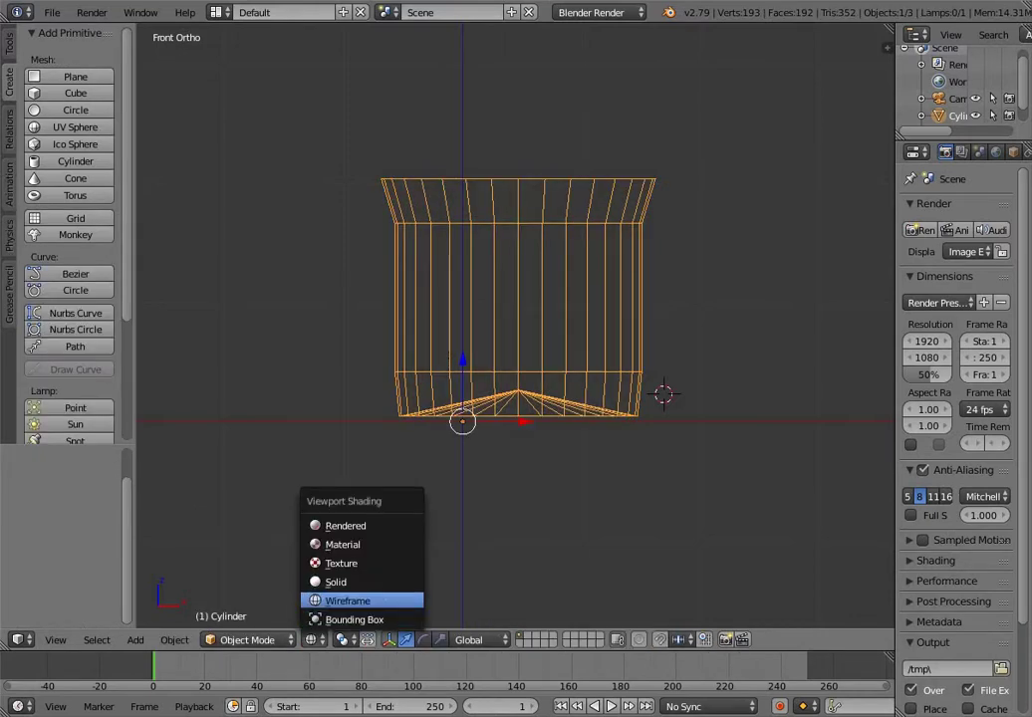
pyautogui.click(338, 582)
pyautogui.moveTo(469, 328)
pyautogui.mouseDown(button='middle')
pyautogui.moveTo(389, 424)
pyautogui.moveTo(363, 501)
pyautogui.moveTo(398, 378)
pyautogui.moveTo(428, 543)
pyautogui.moveTo(414, 623)
pyautogui.moveTo(443, 419)
pyautogui.moveTo(438, 538)
pyautogui.moveTo(449, 429)
pyautogui.mouseUp(button='middle')
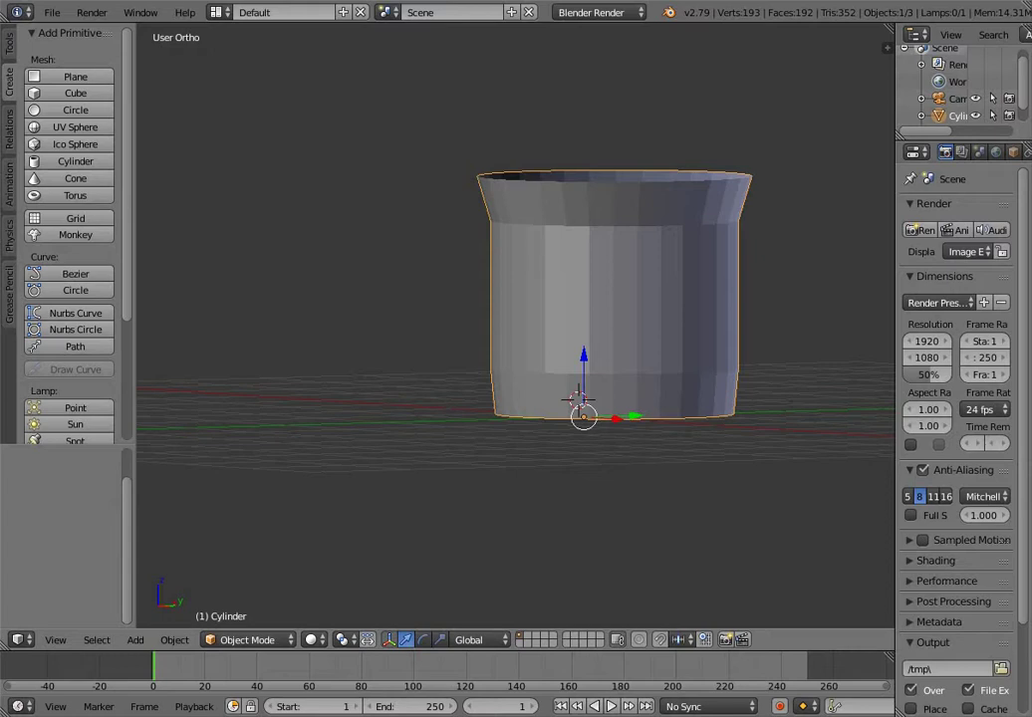
pyautogui.press('KP_1')
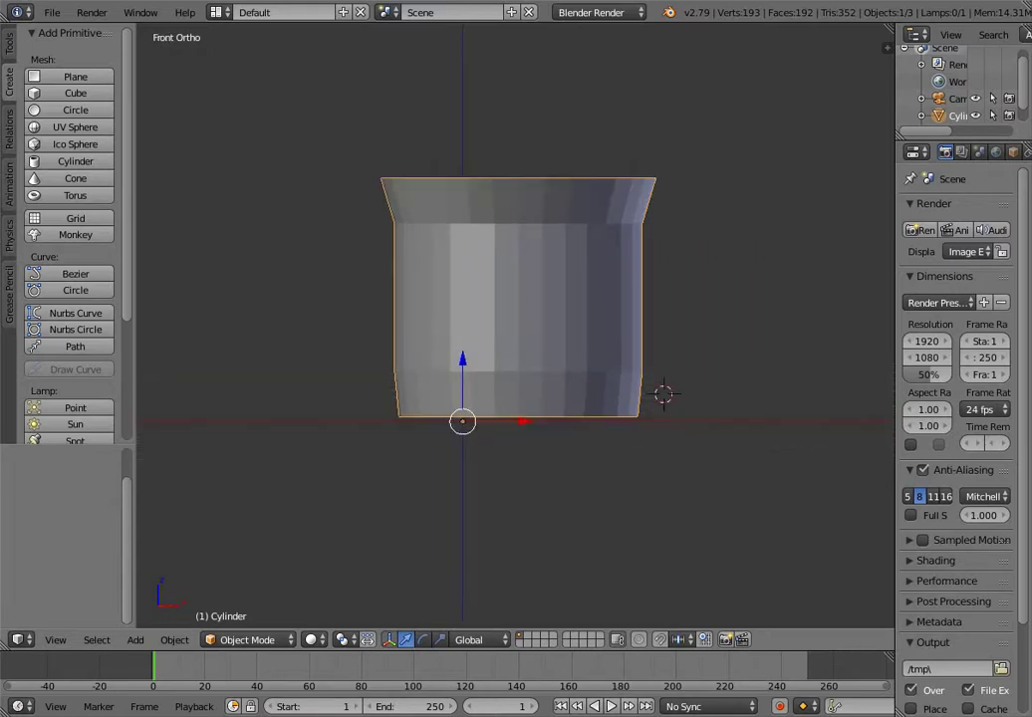
# Keep Object Mode and move the cylinder along X by about -3.245, 1.327 and -1.361 in turn
pyautogui.click(247, 640)
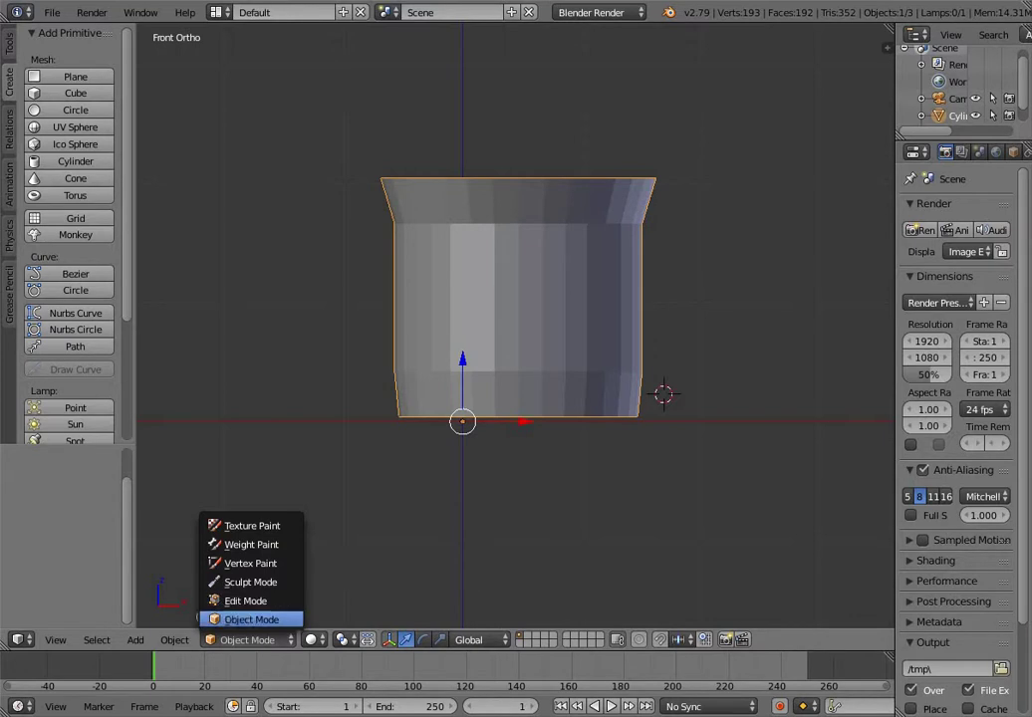
pyautogui.click(251, 620)
pyautogui.moveTo(524, 422); pyautogui.dragTo(137, 421)
pyautogui.scroll(-3, 514, 327)
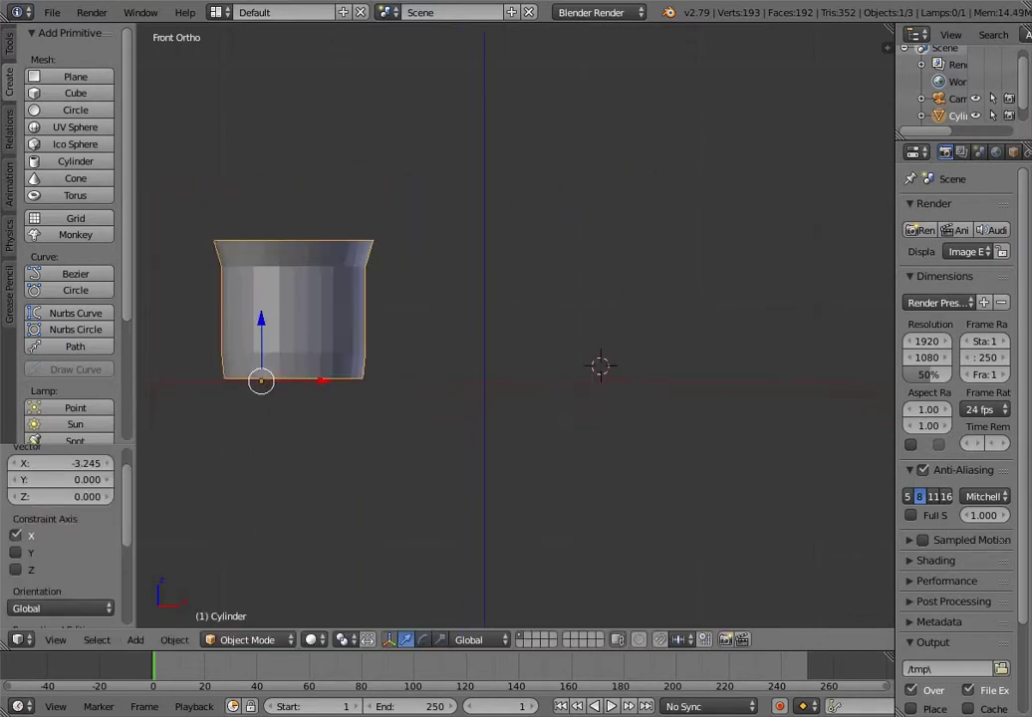
pyautogui.moveTo(322, 381); pyautogui.dragTo(399, 382)
pyautogui.scroll(5, 515, 326)
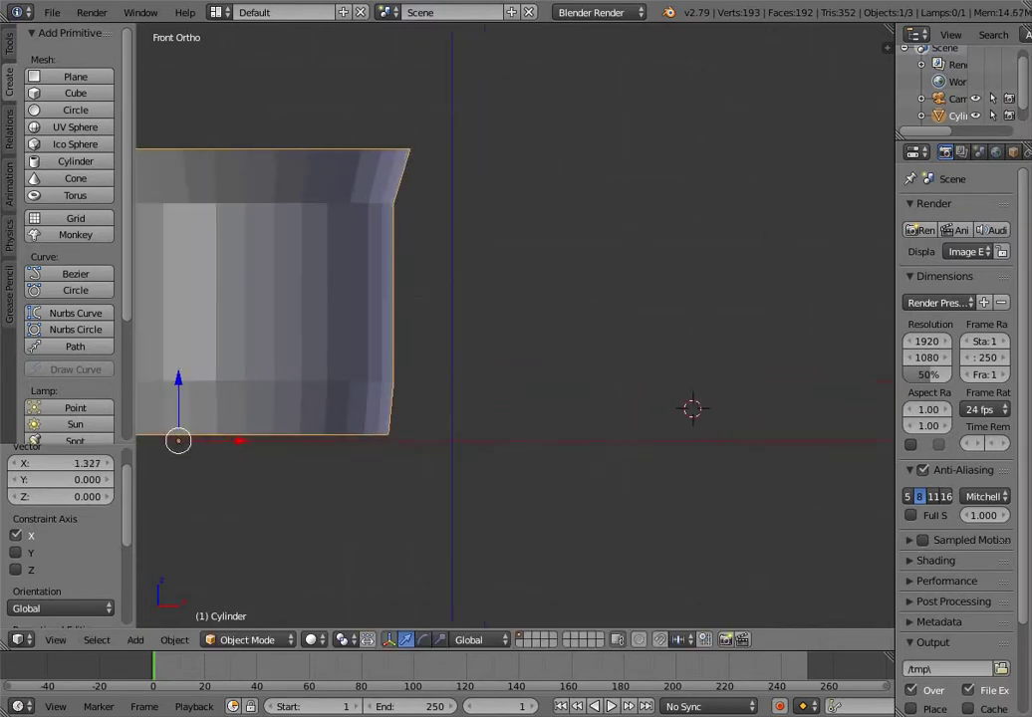
pyautogui.scroll(-2, 515, 326)
pyautogui.scroll(-1, 637, 383)
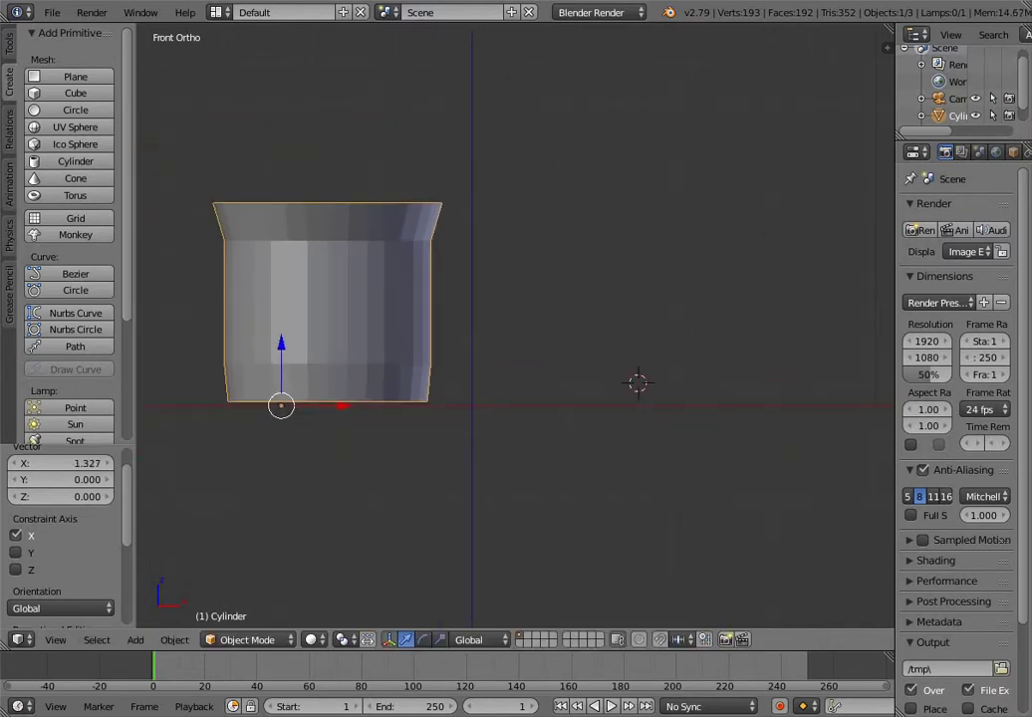
pyautogui.keyDown('shift'); pyautogui.moveTo(428, 378); pyautogui.dragTo(615, 397, button='middle'); pyautogui.keyUp('shift')
pyautogui.moveTo(528, 425); pyautogui.dragTo(393, 424)
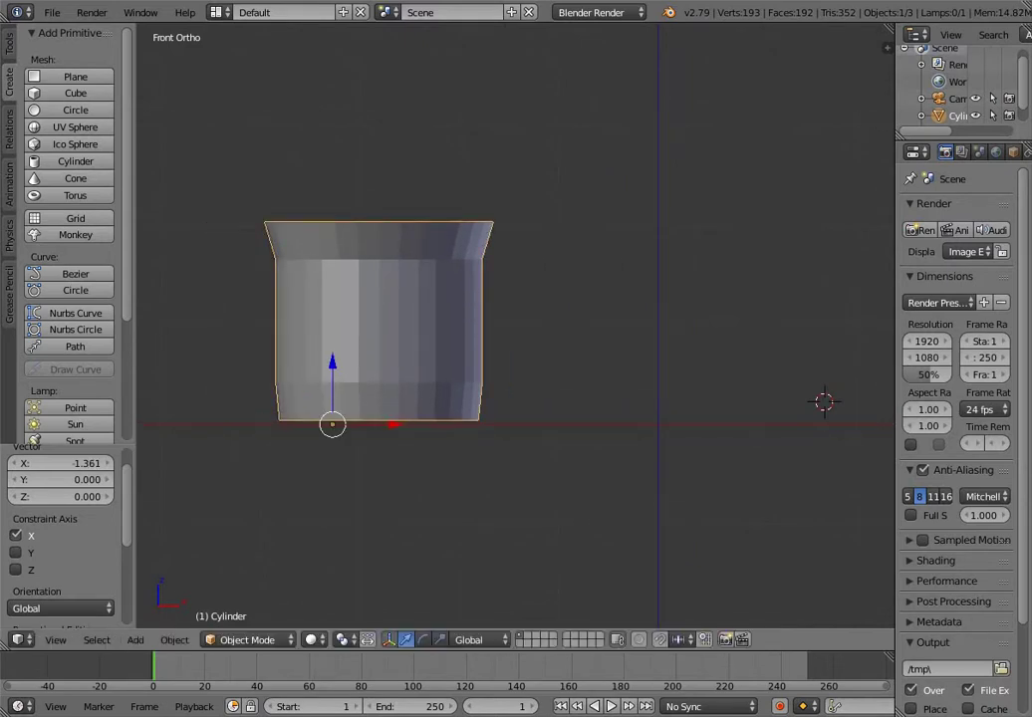
# Snap the 3D cursor to the scene centre and add a Path curve there
pyautogui.hotkey('shift', 's')
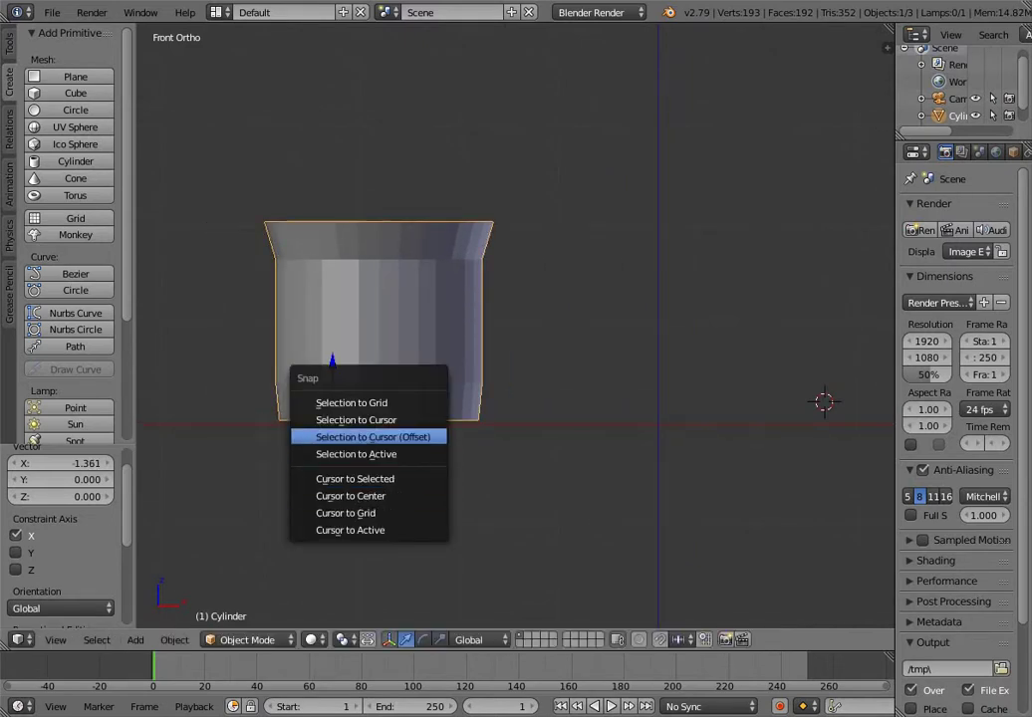
pyautogui.click(351, 495)
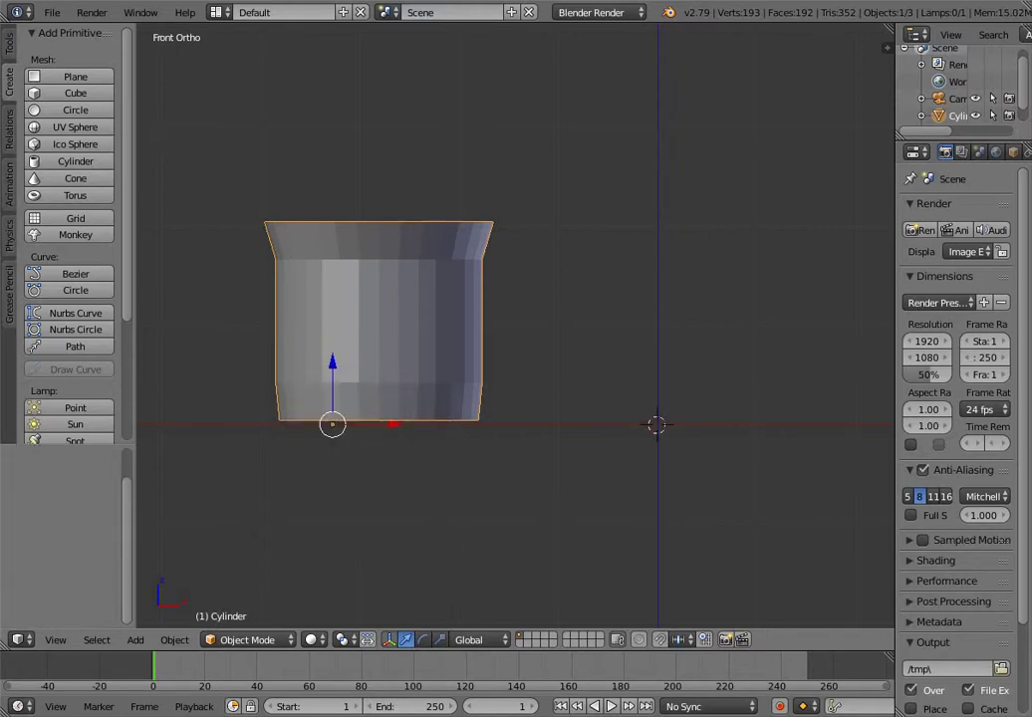
pyautogui.keyDown('shift'); pyautogui.moveTo(594, 439); pyautogui.dragTo(460, 433, button='middle'); pyautogui.keyUp('shift')
pyautogui.hotkey('shift', 'a')
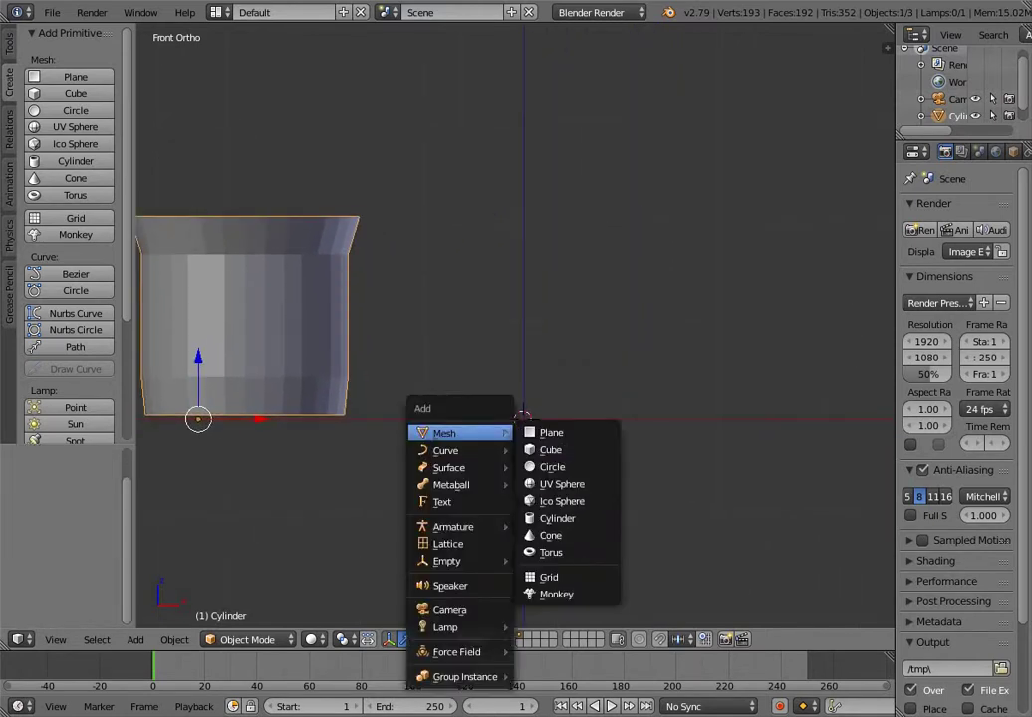
pyautogui.moveTo(458, 450)
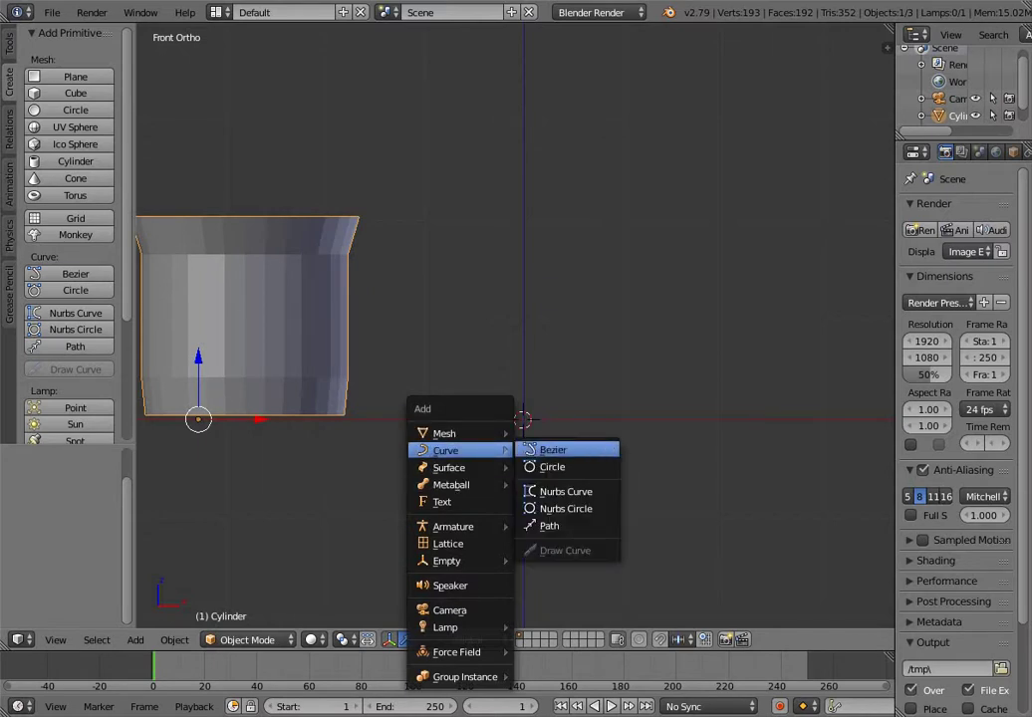
pyautogui.click(549, 525)
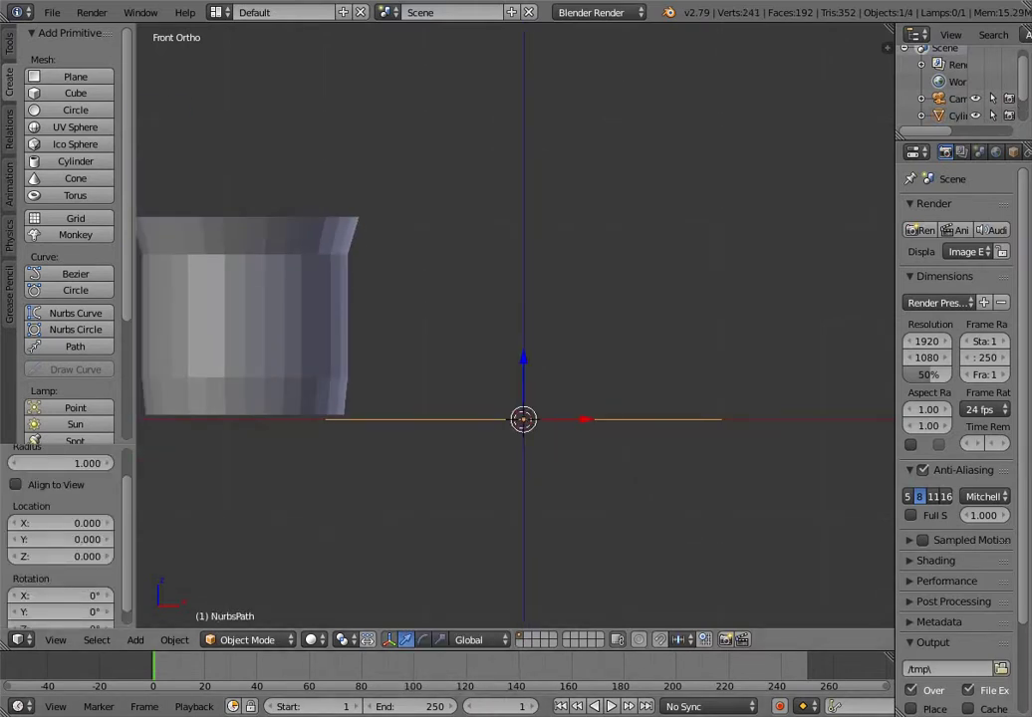
# Move the new path about 0.413 along X, away from the cylinder
pyautogui.moveTo(586, 419); pyautogui.dragTo(665, 419)
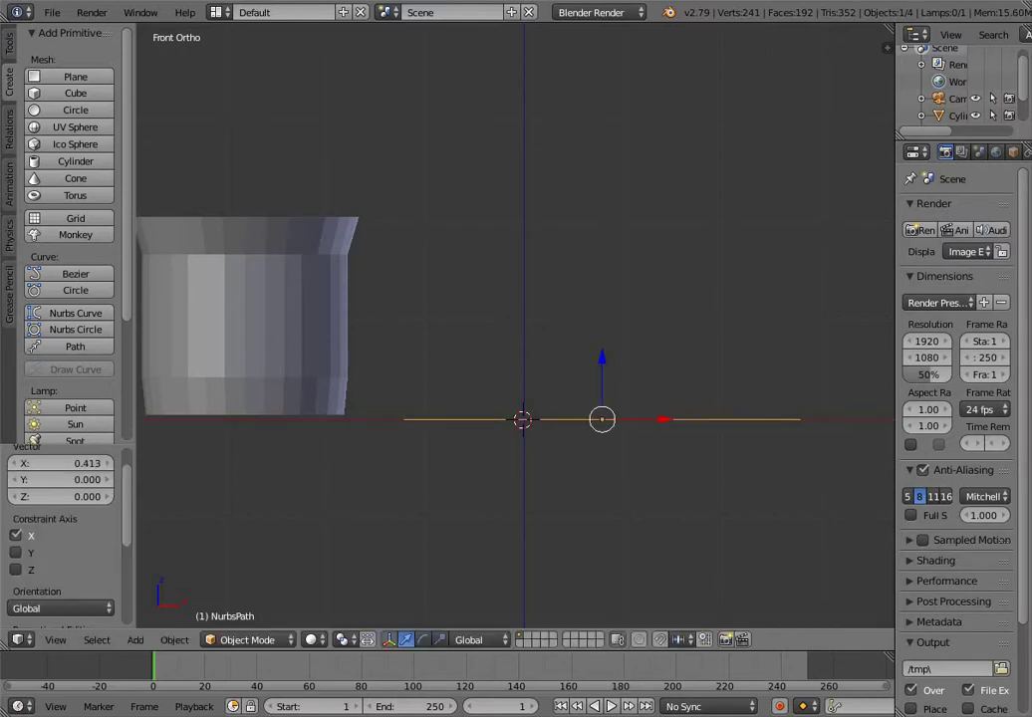
pyautogui.keyDown('shift'); pyautogui.moveTo(664, 419); pyautogui.dragTo(548, 461, button='middle'); pyautogui.keyUp('shift')
pyautogui.scroll(3, 548, 440)
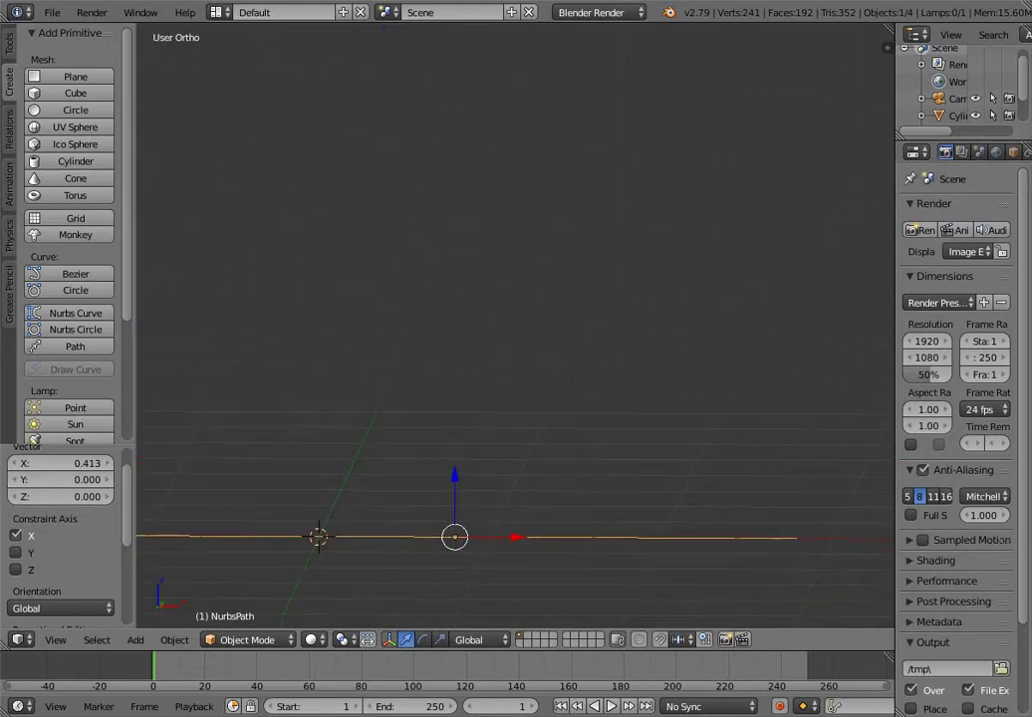
# Put the path into Edit Mode with Wireframe shading in front view, and select its end point farthest from the cylinder
pyautogui.press('KP_1')
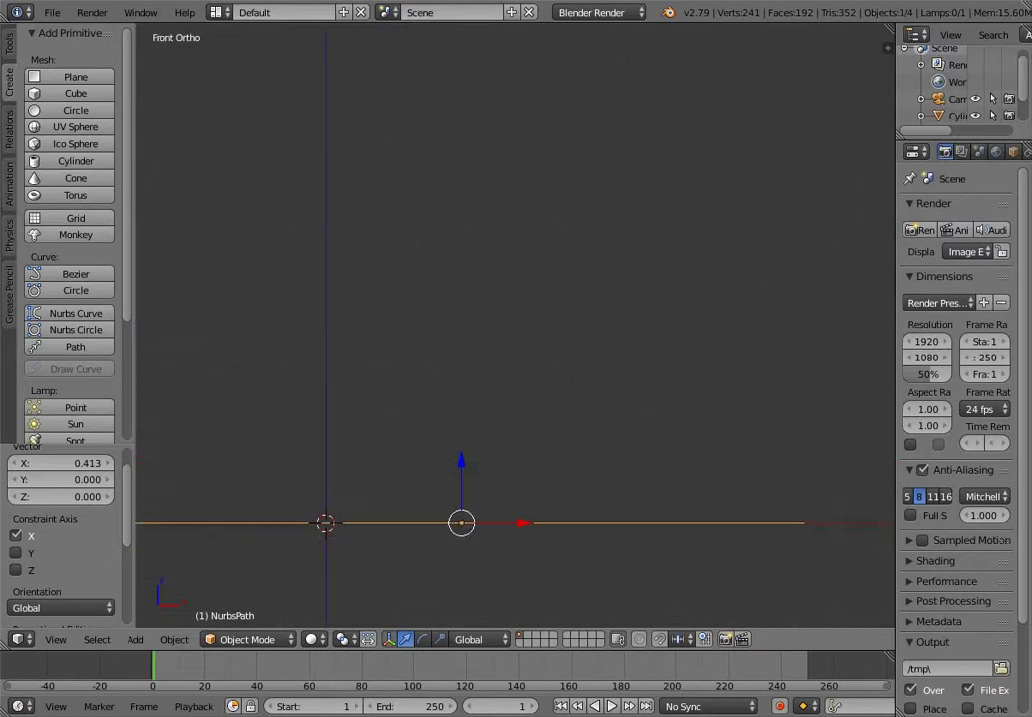
pyautogui.keyDown('shift'); pyautogui.moveTo(548, 461); pyautogui.dragTo(593, 366, button='middle'); pyautogui.keyUp('shift')
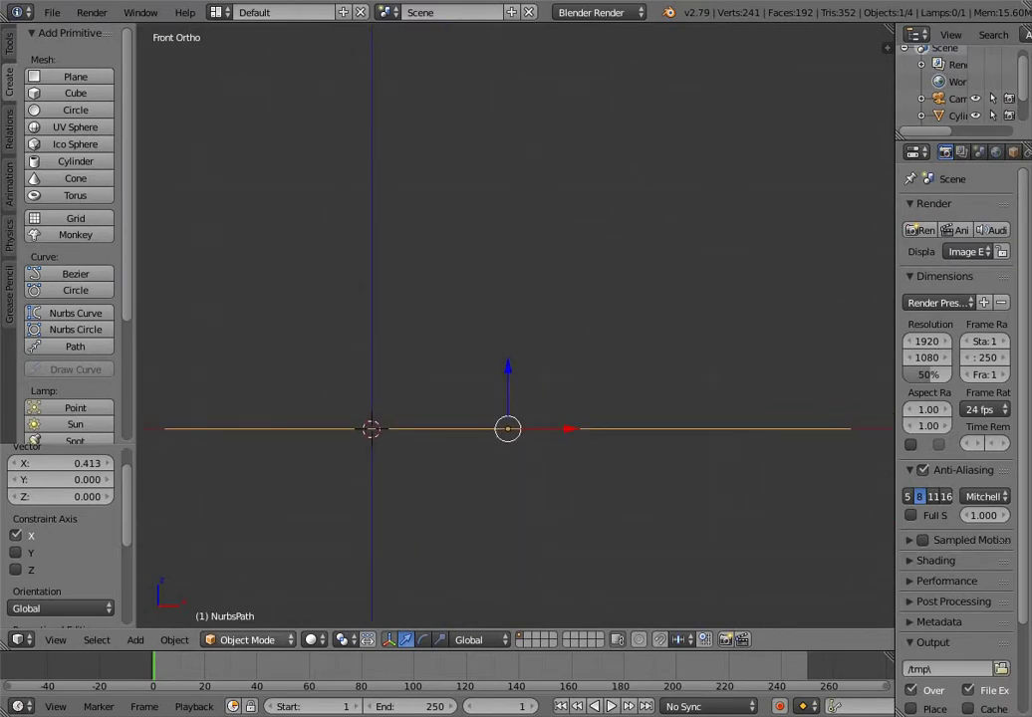
pyautogui.click(244, 639)
pyautogui.click(246, 601)
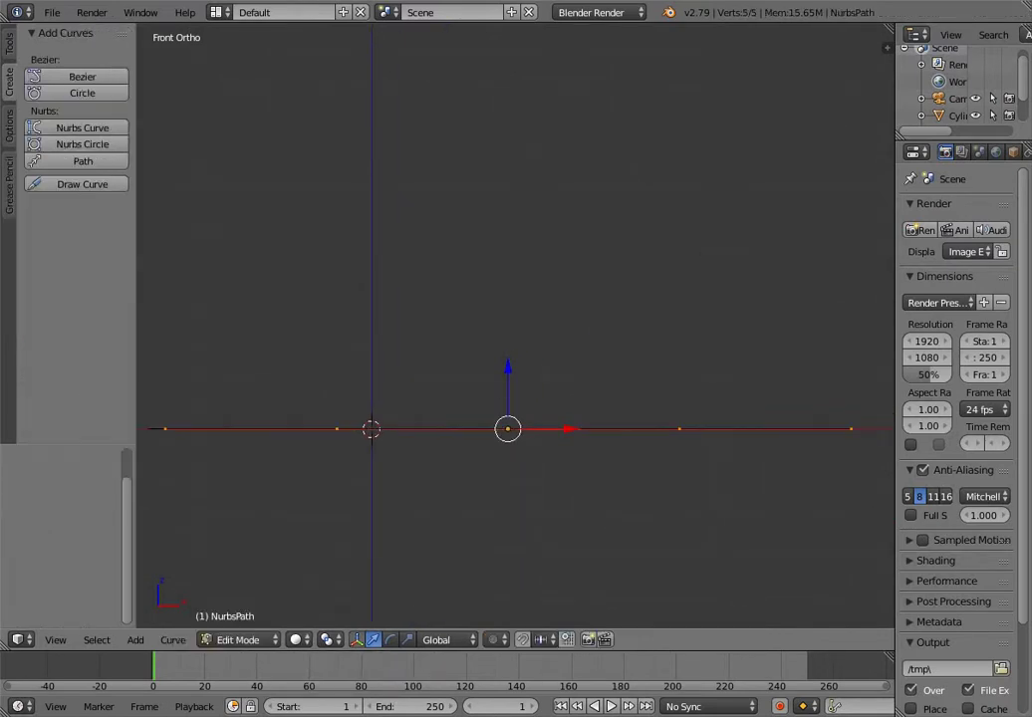
pyautogui.click(298, 639)
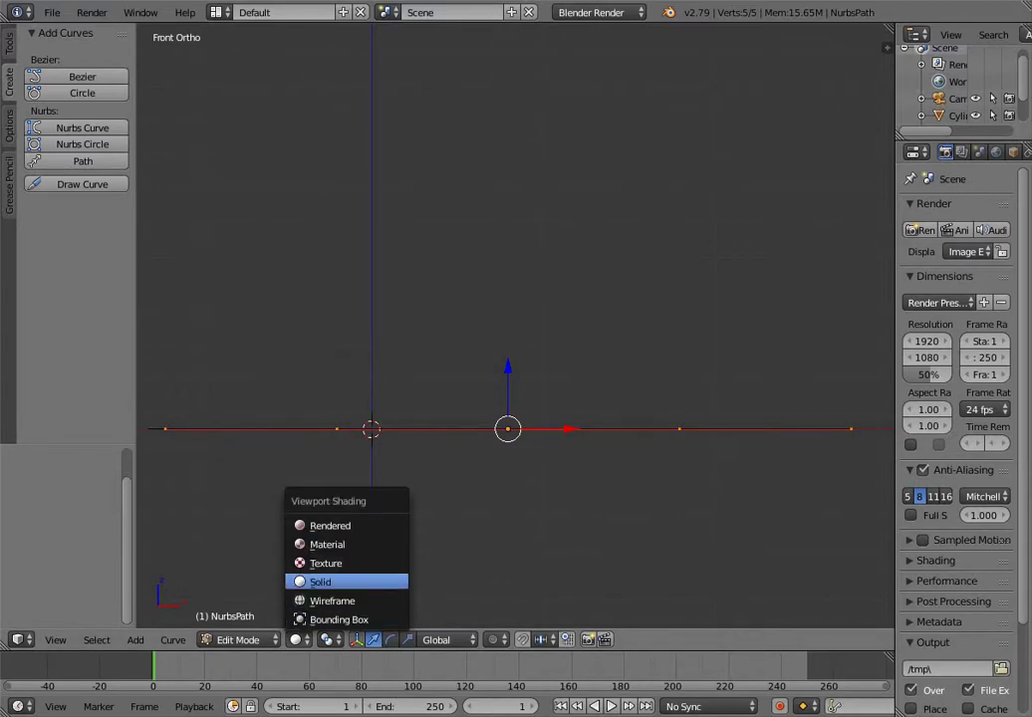
pyautogui.click(332, 601)
pyautogui.scroll(-5, 515, 328)
pyautogui.scroll(3, 515, 329)
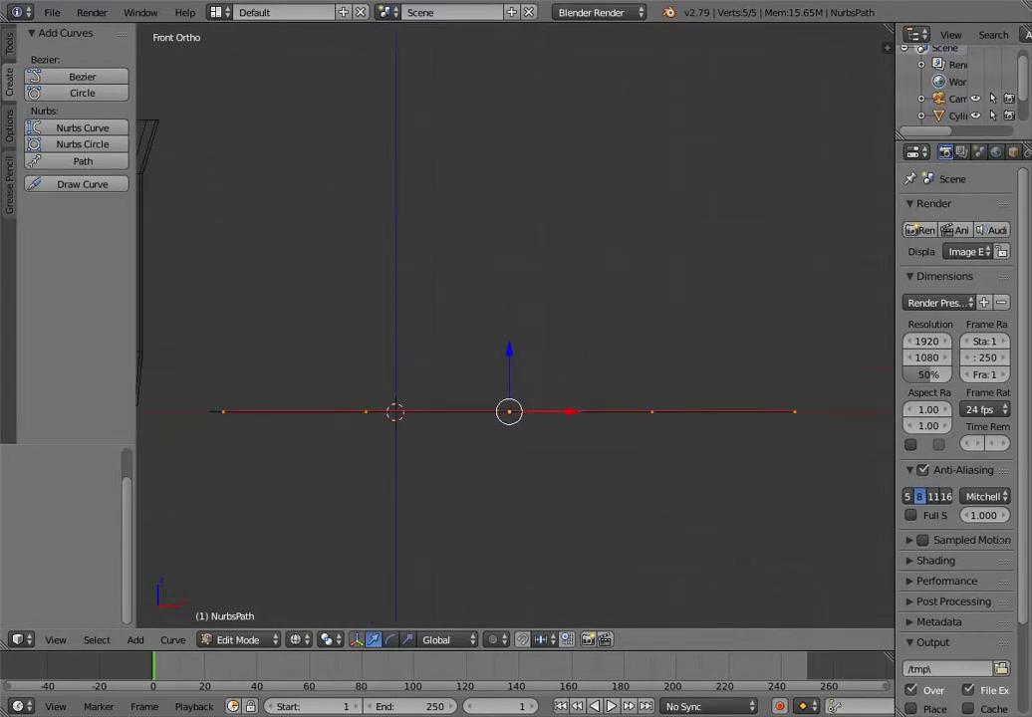
pyautogui.scroll(-1, 515, 329)
pyautogui.scroll(1, 515, 328)
pyautogui.scroll(-1, 515, 328)
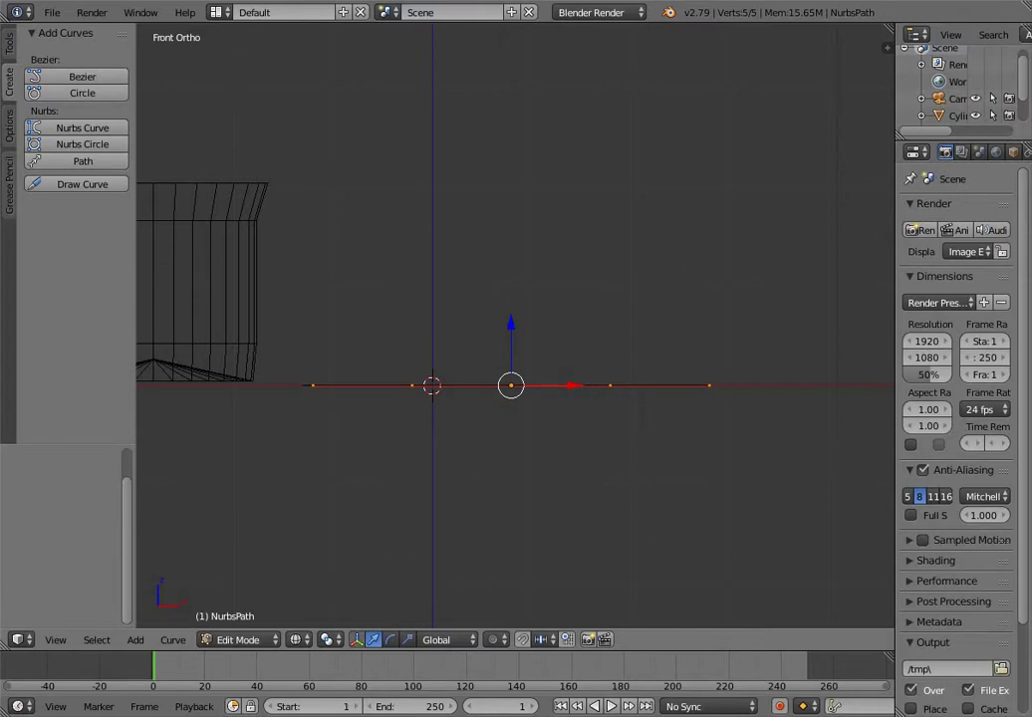
pyautogui.click(709, 385)
pyautogui.rightClick(708, 385)
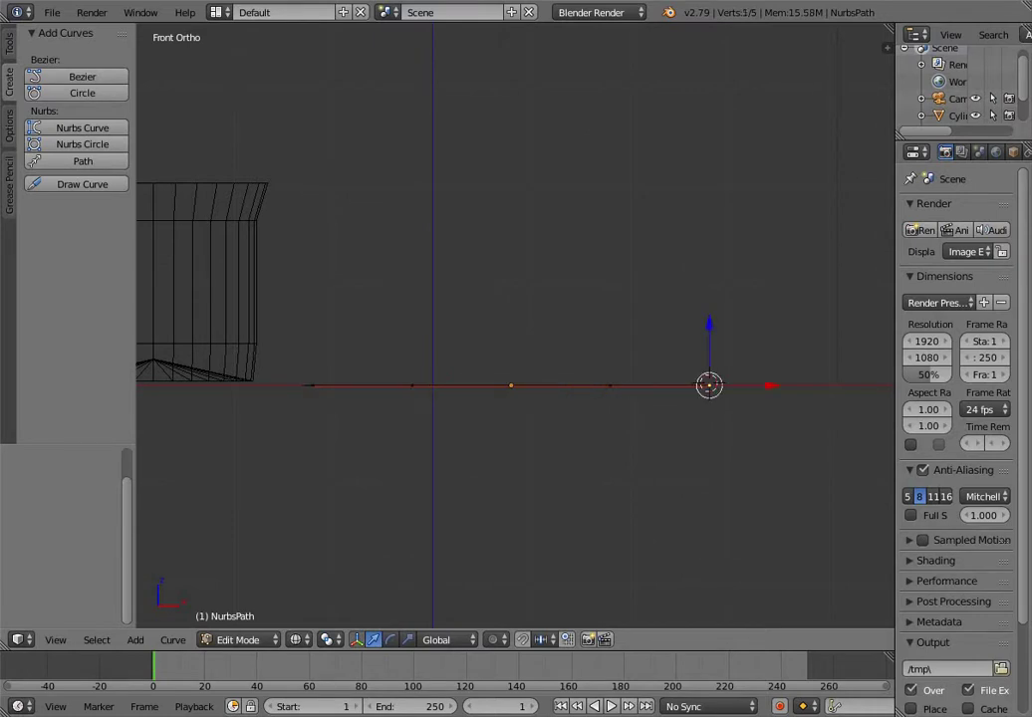
# Try moving the selected end point about 1.292 along Z and 0.594 along X, and undo both moves
pyautogui.press('g')
pyautogui.press('z')
pyautogui.click(708, 257)
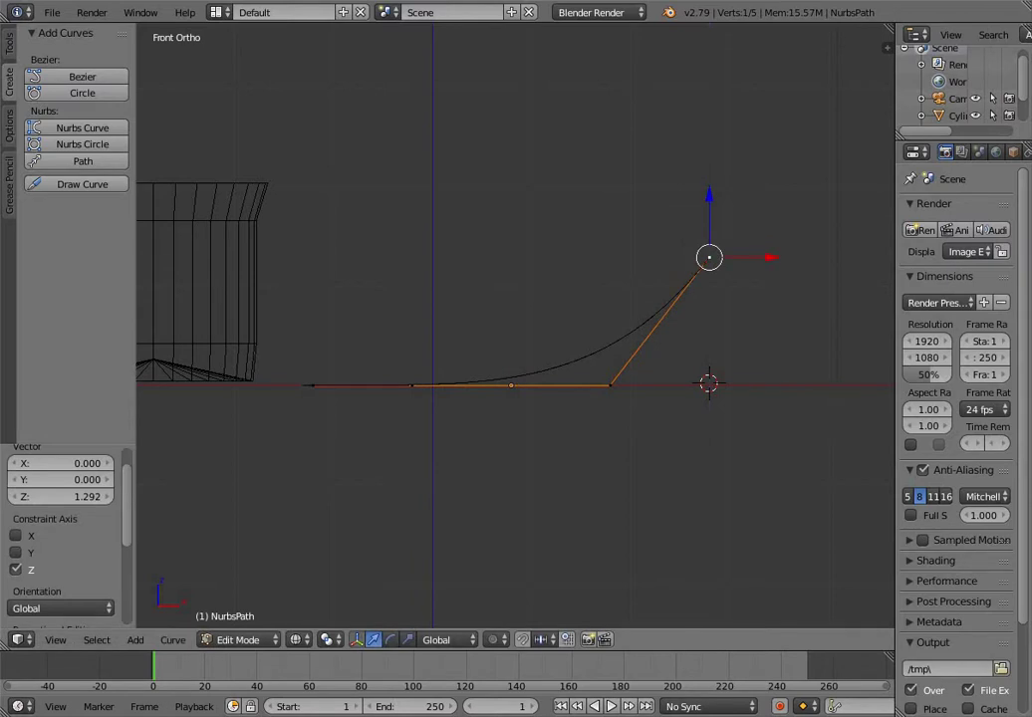
pyautogui.press('g')
pyautogui.press('x')
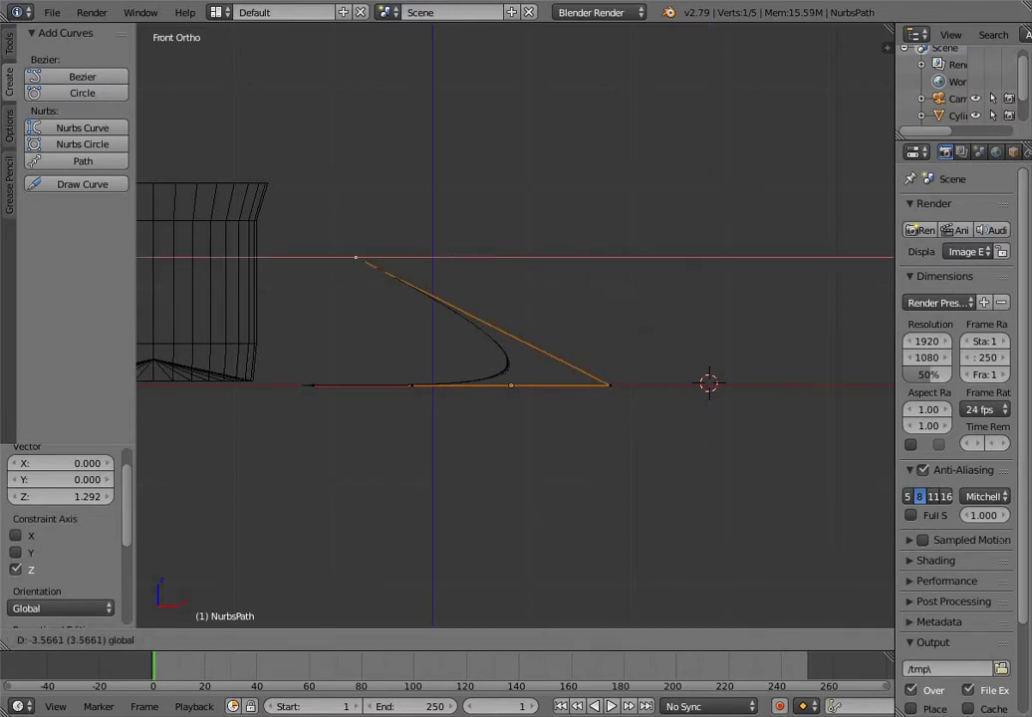
pyautogui.press('Return')
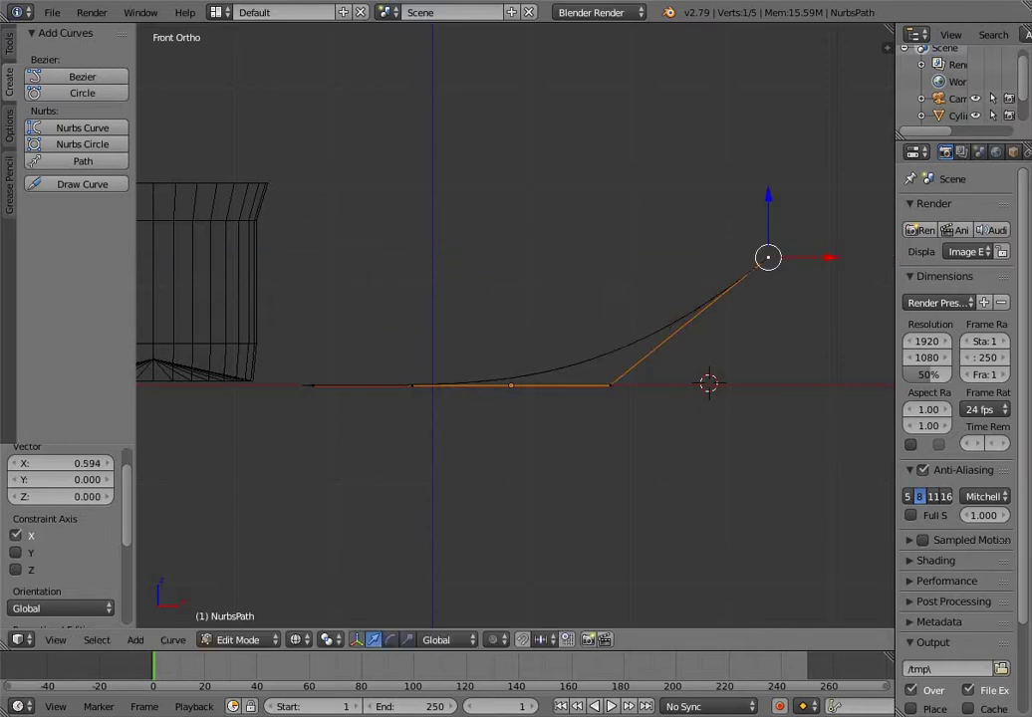
pyautogui.hotkey('ctrl', 'z')
pyautogui.hotkey('ctrl', 'z')
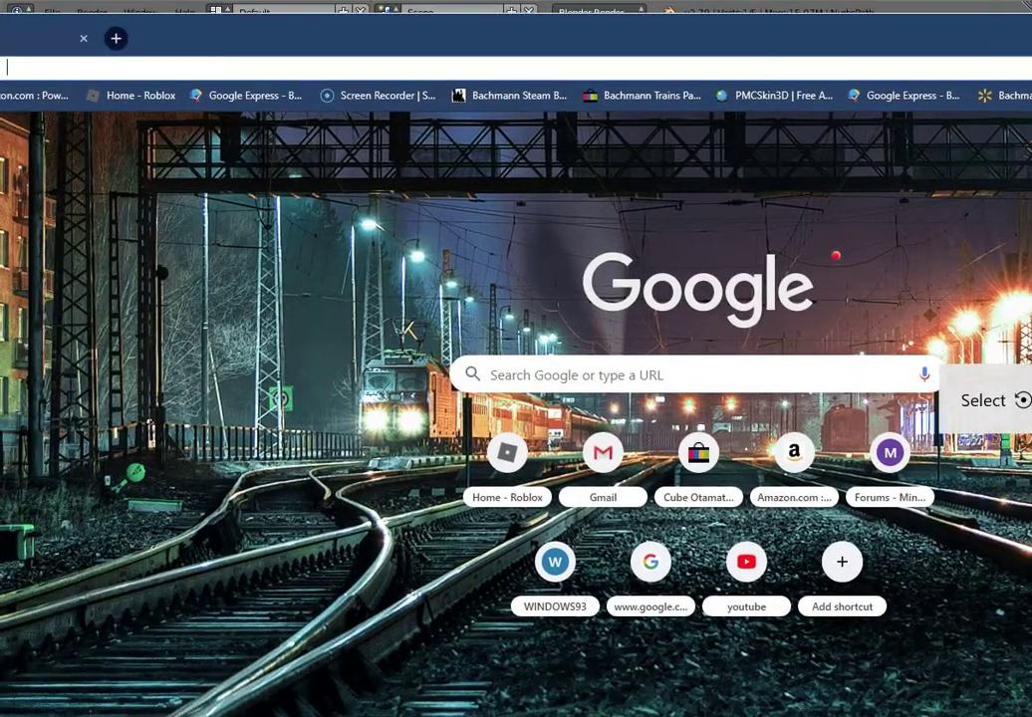
# Switch to the web browser, bring its window fully into view, and search Google for "coffee mug"
pyautogui.moveTo(0, 14); pyautogui.dragTo(597, 251)
pyautogui.moveTo(897, 273); pyautogui.dragTo(385, 60)
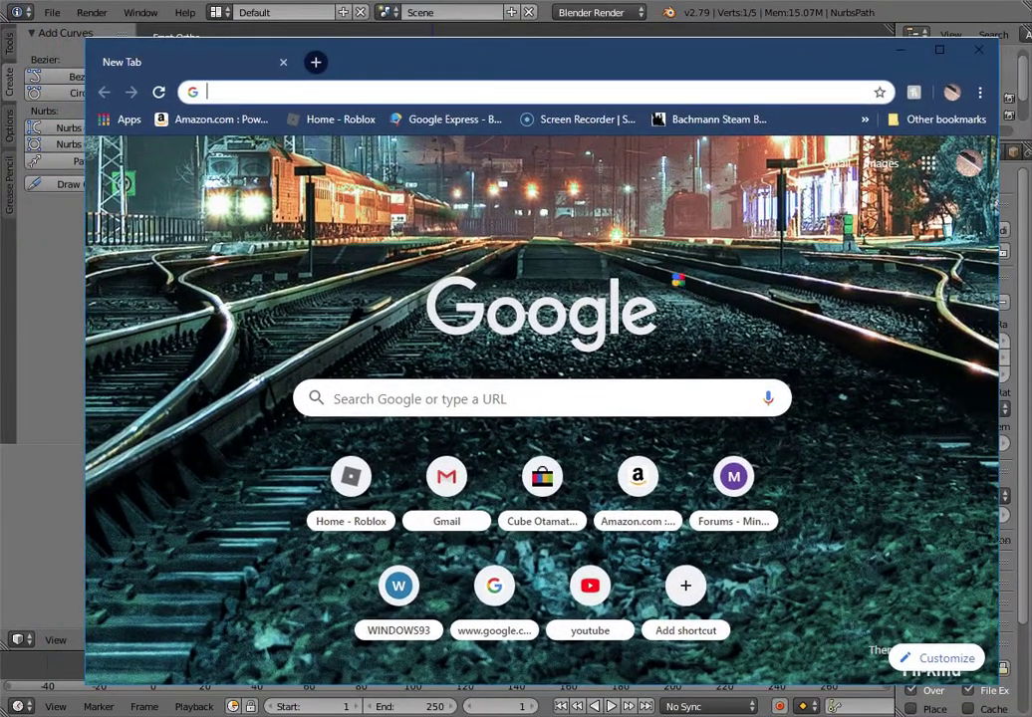
pyautogui.write('mug')
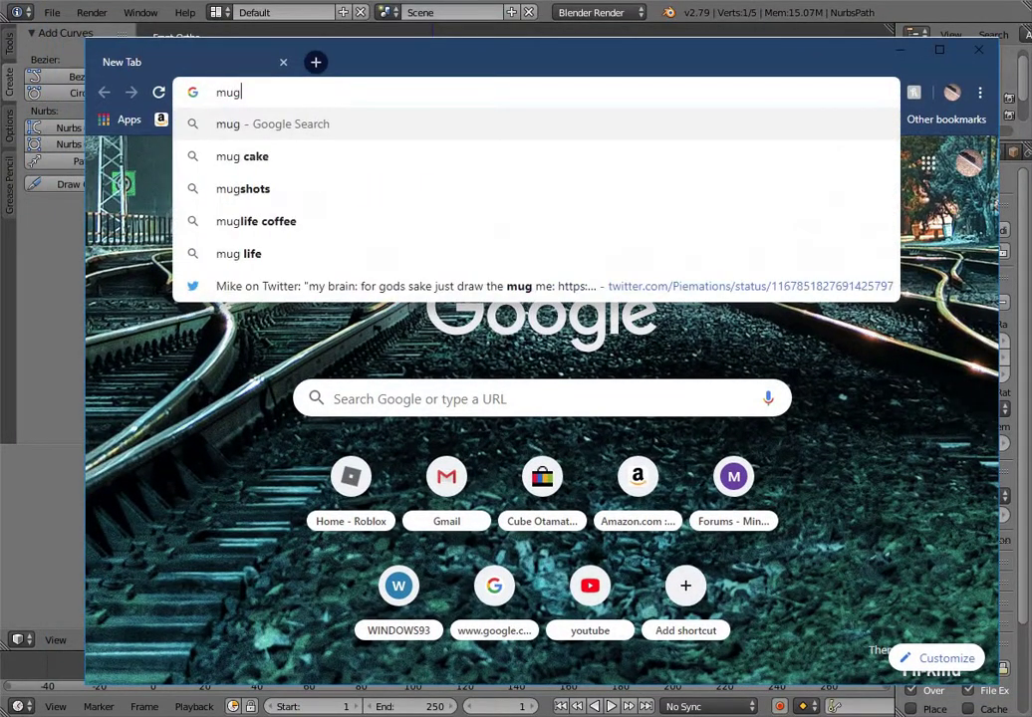
pyautogui.press('BackSpace')
pyautogui.press('BackSpace')
pyautogui.press('BackSpace')
pyautogui.write('coo')
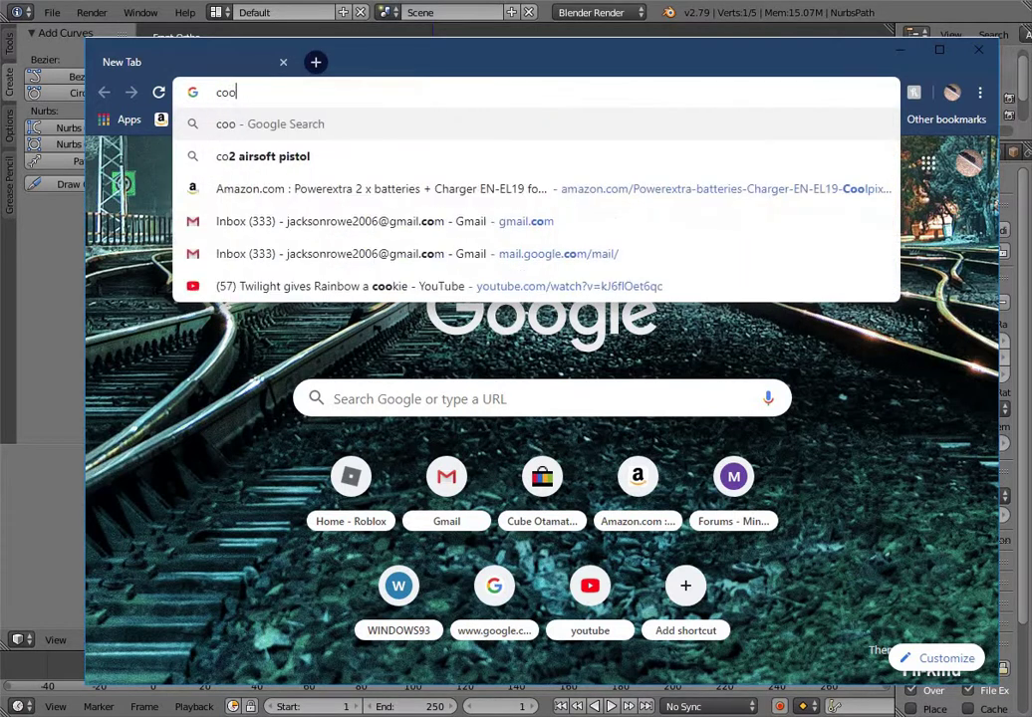
pyautogui.write('ffe')
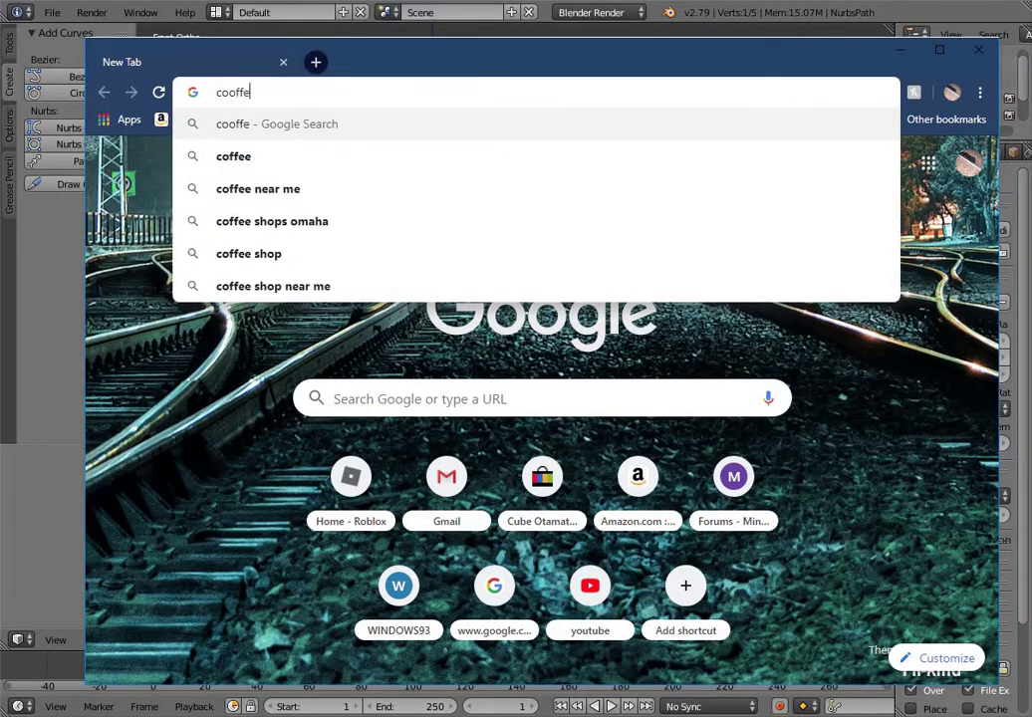
pyautogui.press('BackSpace')
pyautogui.press('BackSpace')
pyautogui.press('BackSpace')
pyautogui.press('BackSpace')
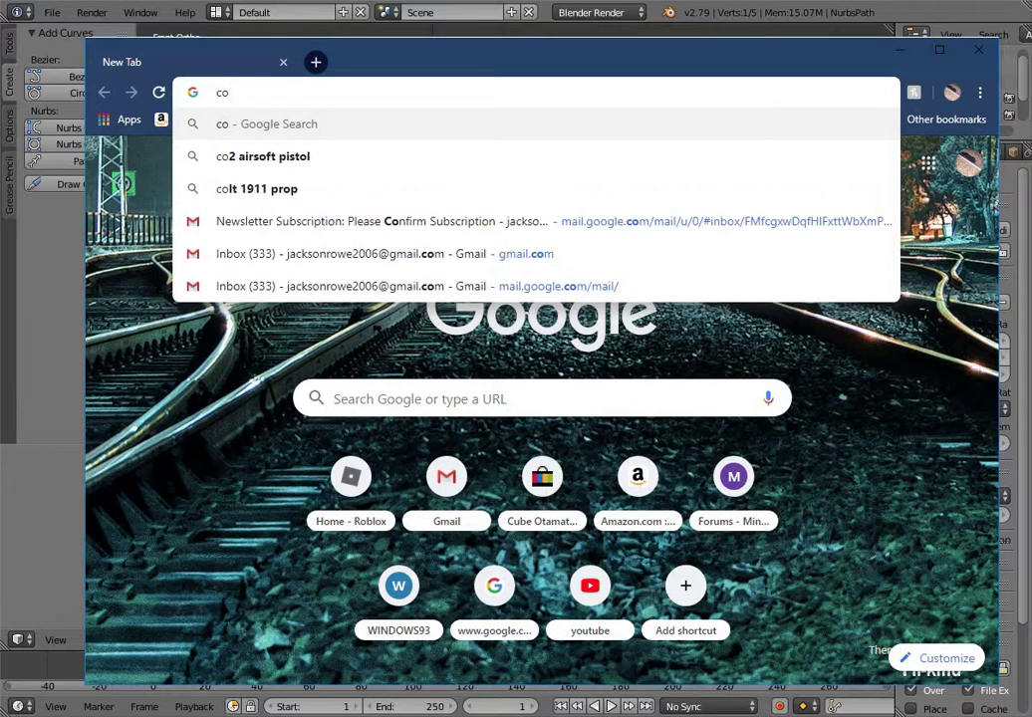
pyautogui.write('ffee')
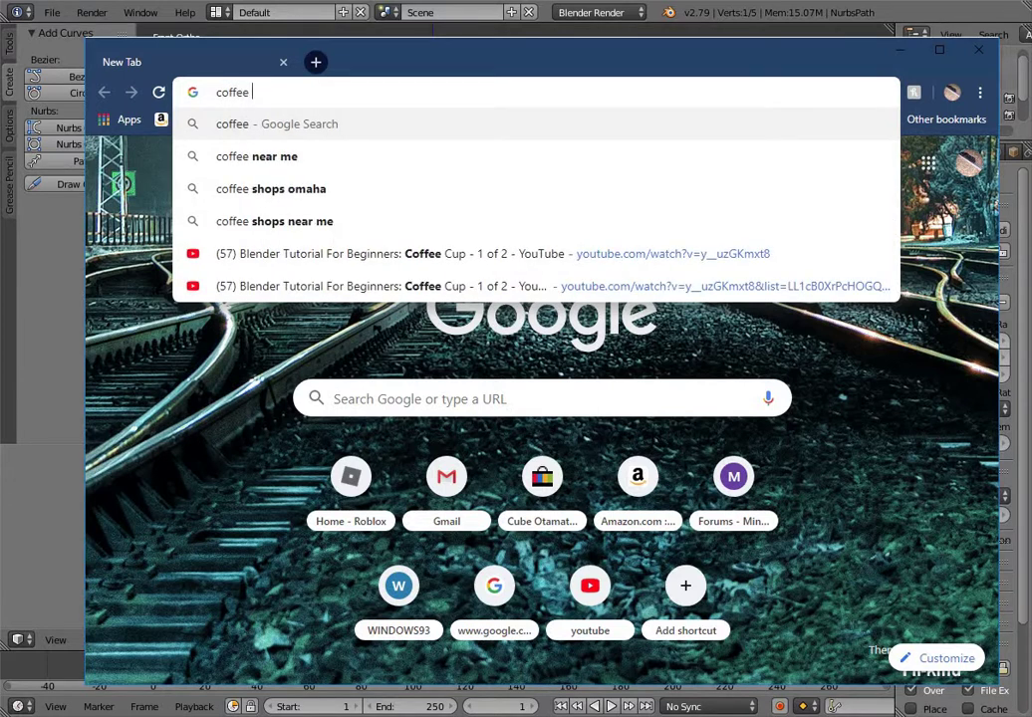
pyautogui.write(' mug')
pyautogui.press('Return')
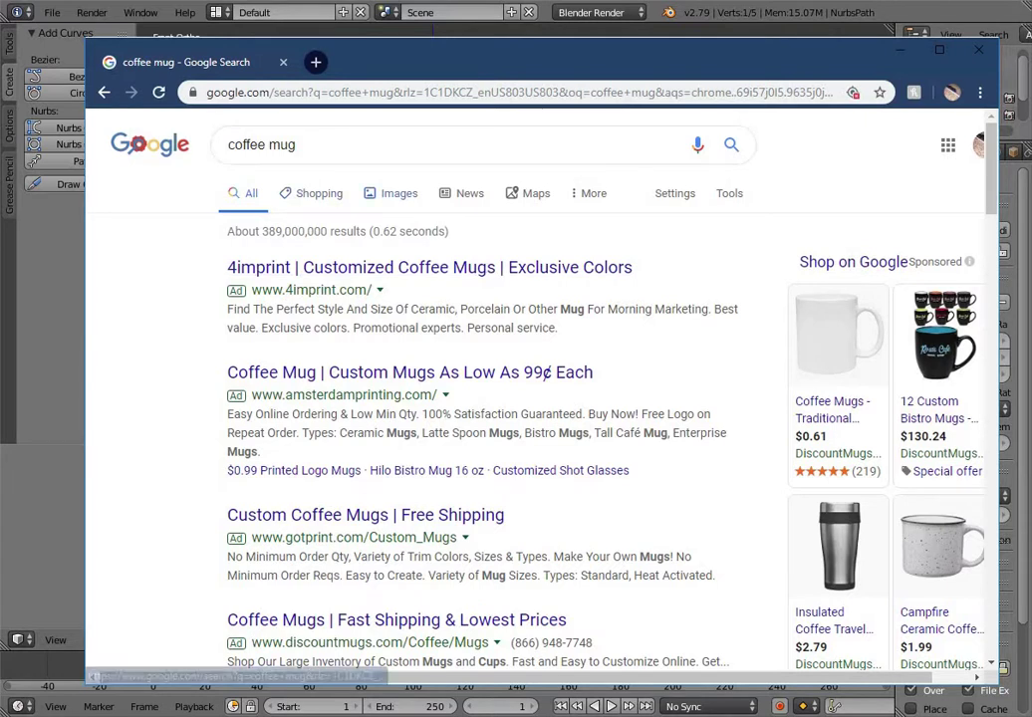
# Examine the mug handle shapes in the image results, and return to Blender by minimising the browser
pyautogui.click(397, 193)
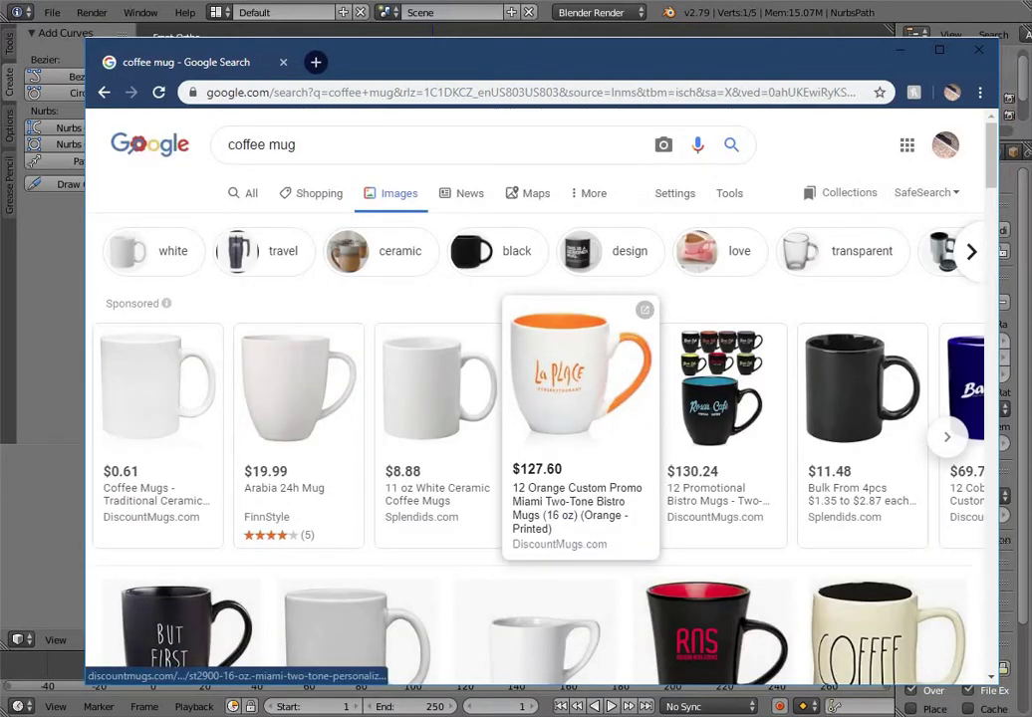
pyautogui.scroll(-4, 573, 469)
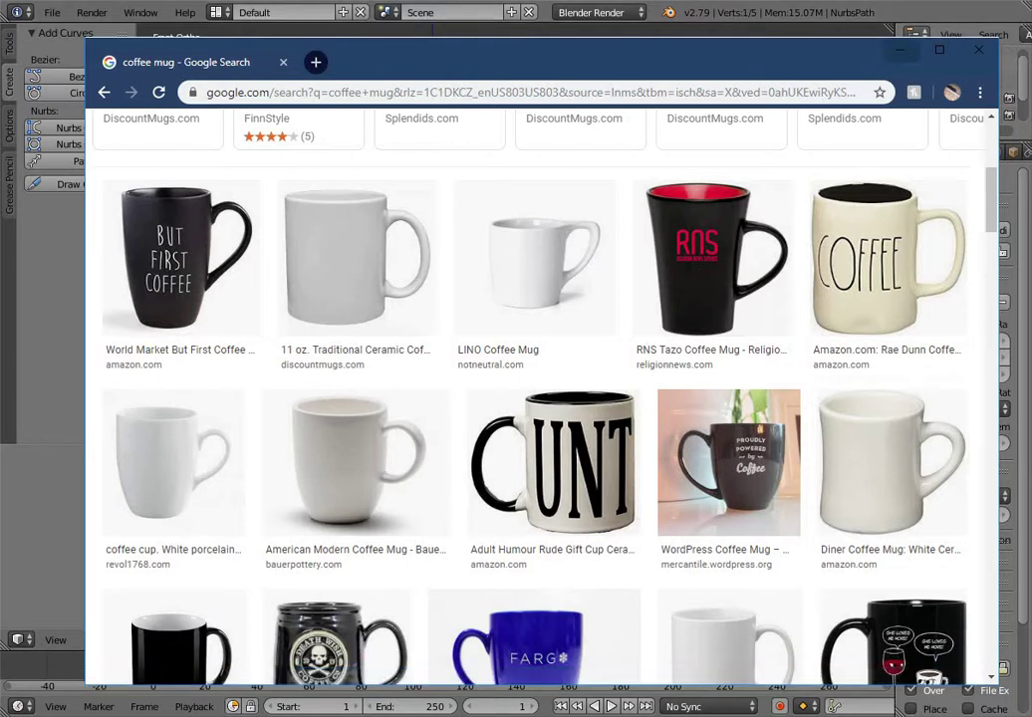
pyautogui.click(900, 51)
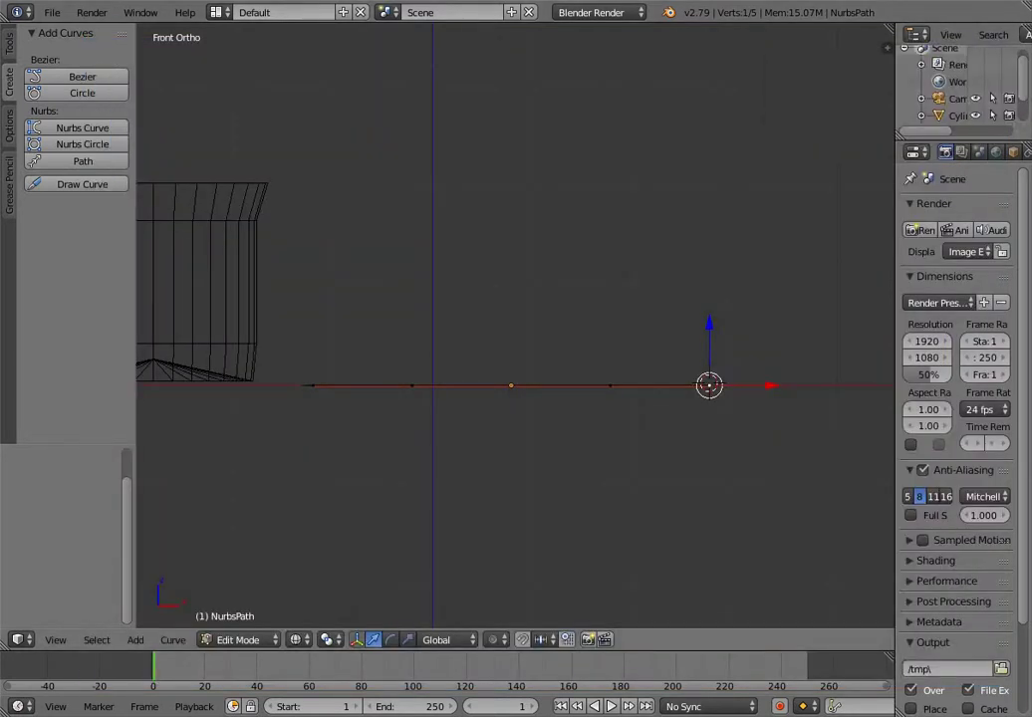
# Raise the path's selected end point along Z and pull it toward the cylinder, finishing with an X move of about -0.612
pyautogui.moveTo(710, 323); pyautogui.dragTo(710, 246)
pyautogui.moveTo(770, 308); pyautogui.dragTo(610, 308)
pyautogui.moveTo(549, 244); pyautogui.dragTo(549, 193)
pyautogui.moveTo(610, 257); pyautogui.dragTo(549, 257)
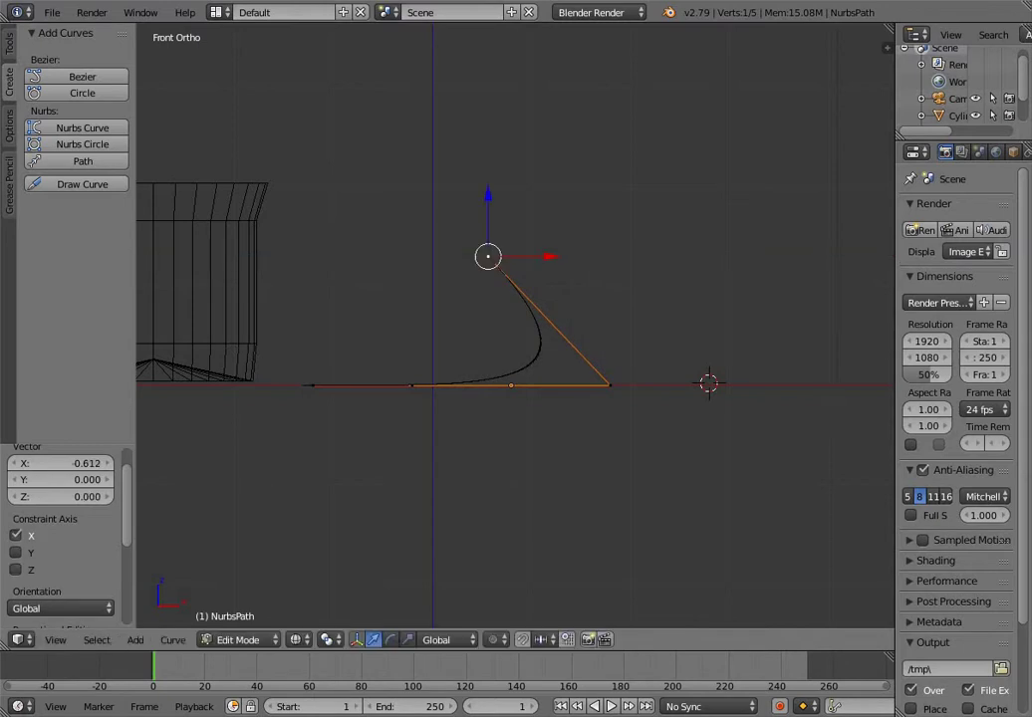
# Raise the same end point further, move it about -0.250 along X, and lower it about 0.233 along Z
pyautogui.moveTo(488, 195); pyautogui.dragTo(489, 154)
pyautogui.moveTo(549, 215); pyautogui.dragTo(524, 216)
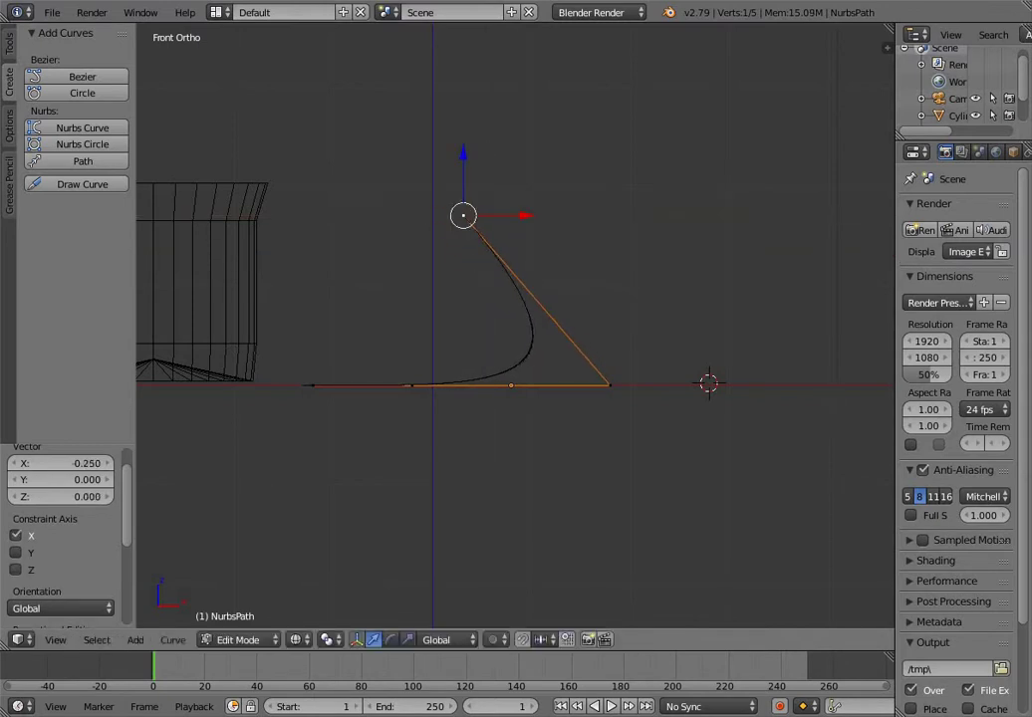
pyautogui.moveTo(464, 155); pyautogui.dragTo(464, 177)
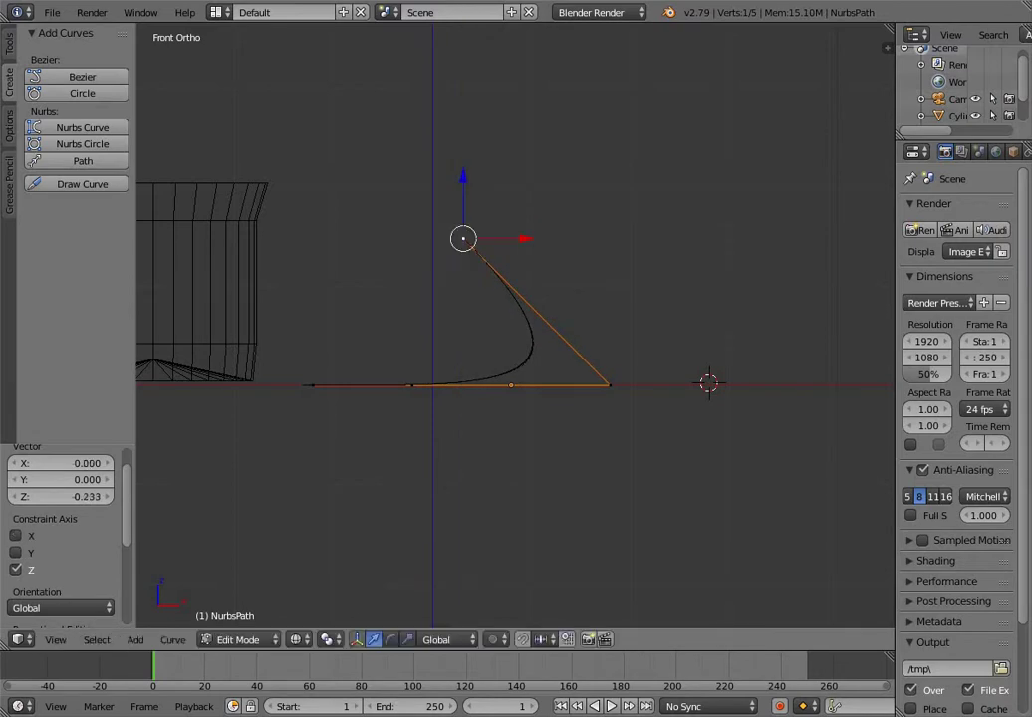
pyautogui.click(391, 640)
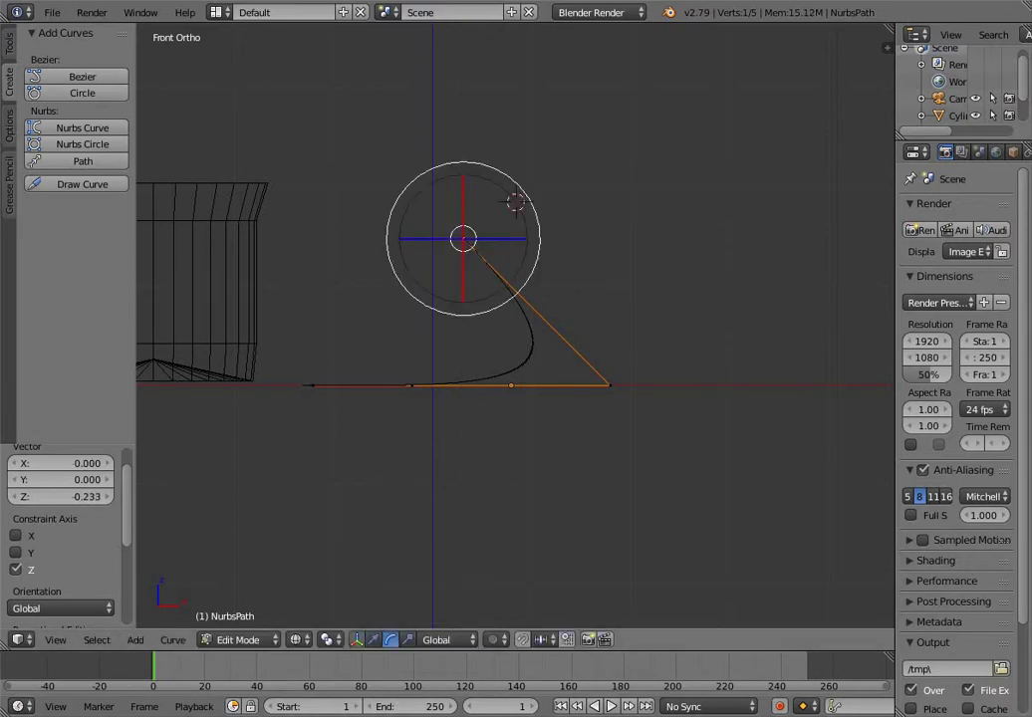
pyautogui.press('g')
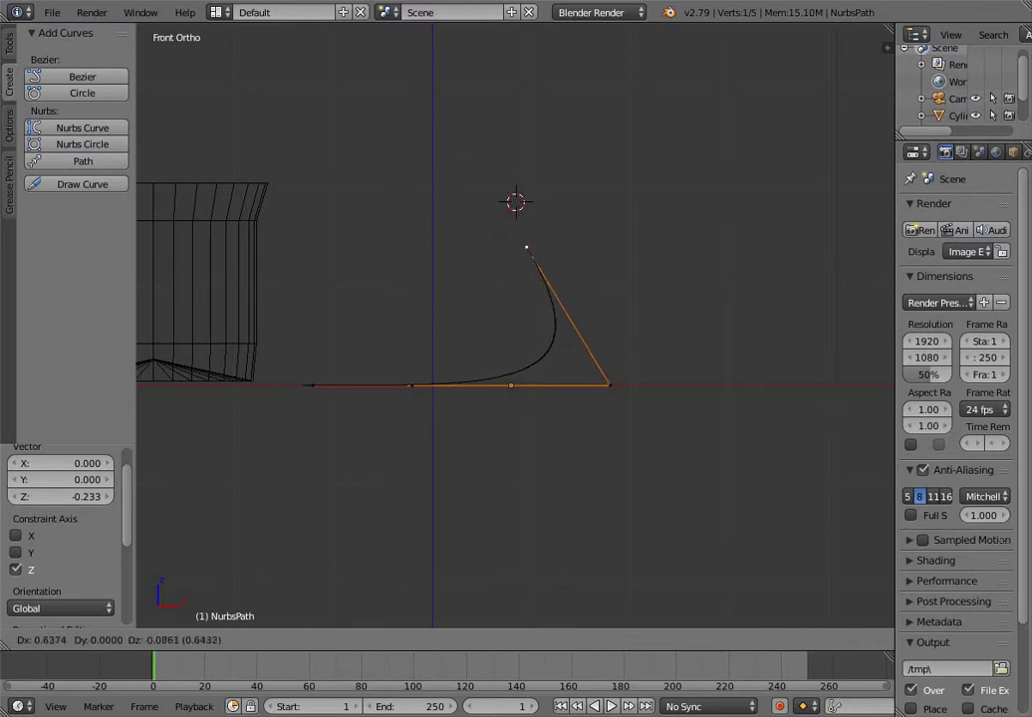
pyautogui.press('Escape')
pyautogui.click(374, 641)
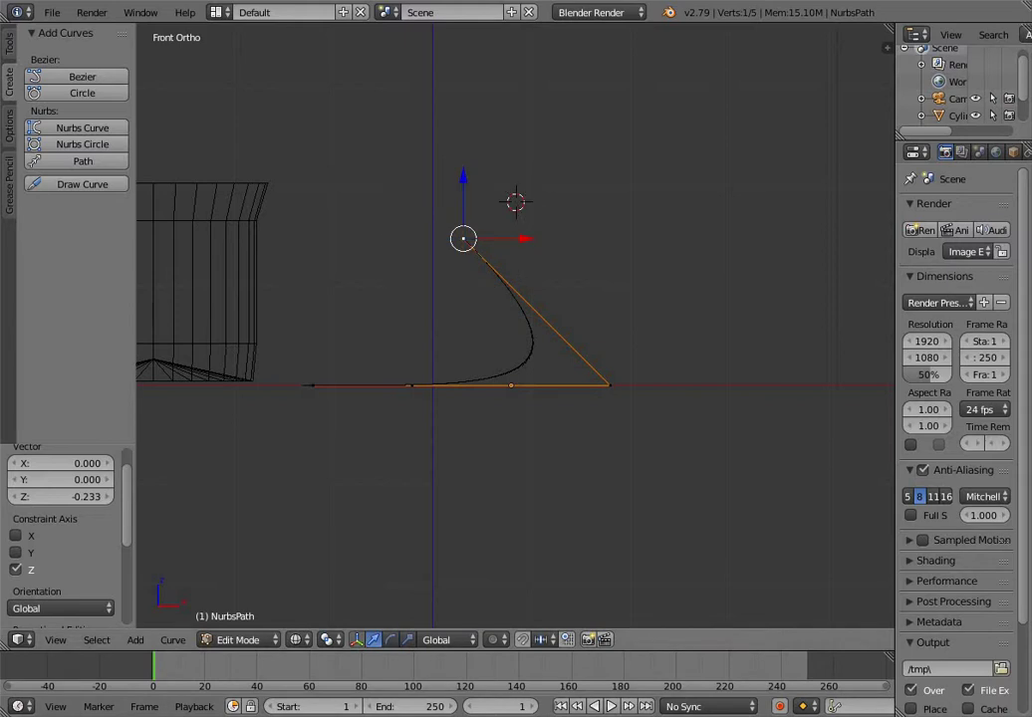
# Shift the raised end point about 0.844 along X, and raise the path's end point nearest the cylinder about 0.982 along Z
pyautogui.moveTo(525, 239); pyautogui.dragTo(609, 239)
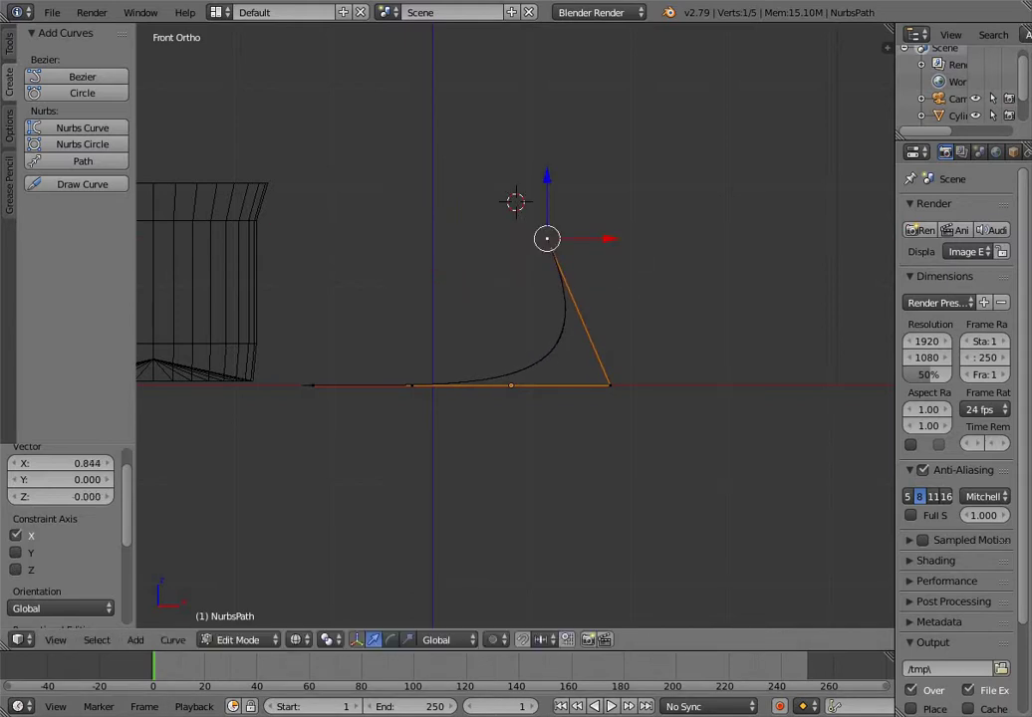
pyautogui.rightClick(511, 386)
pyautogui.click(408, 388)
pyautogui.rightClick(408, 387)
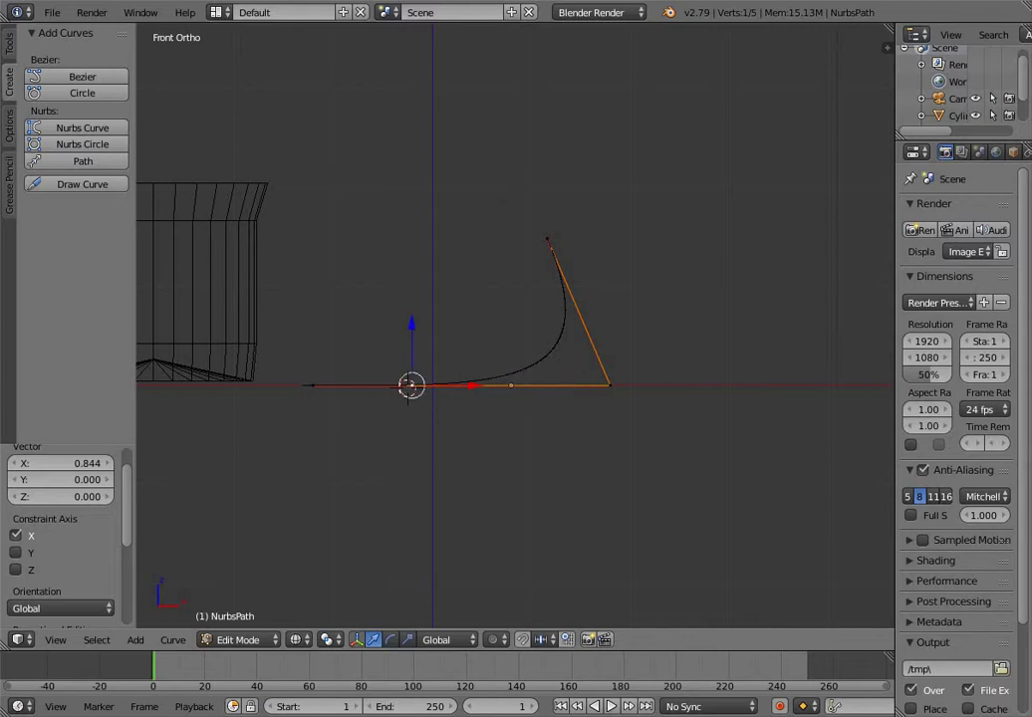
pyautogui.rightClick(312, 386)
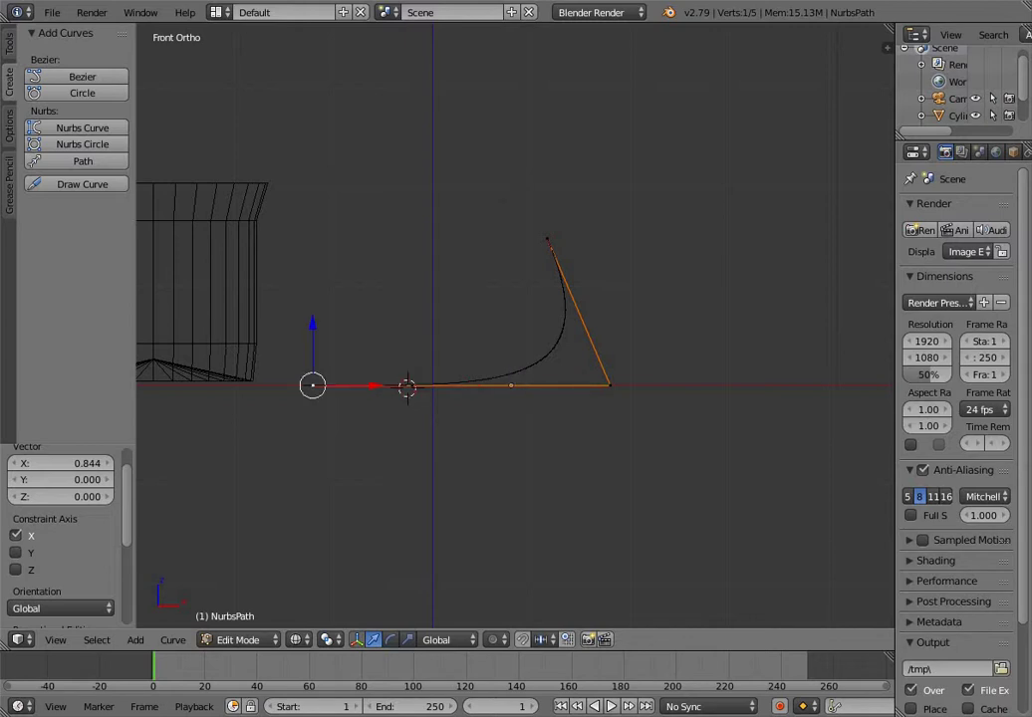
pyautogui.press('g')
pyautogui.press('z')
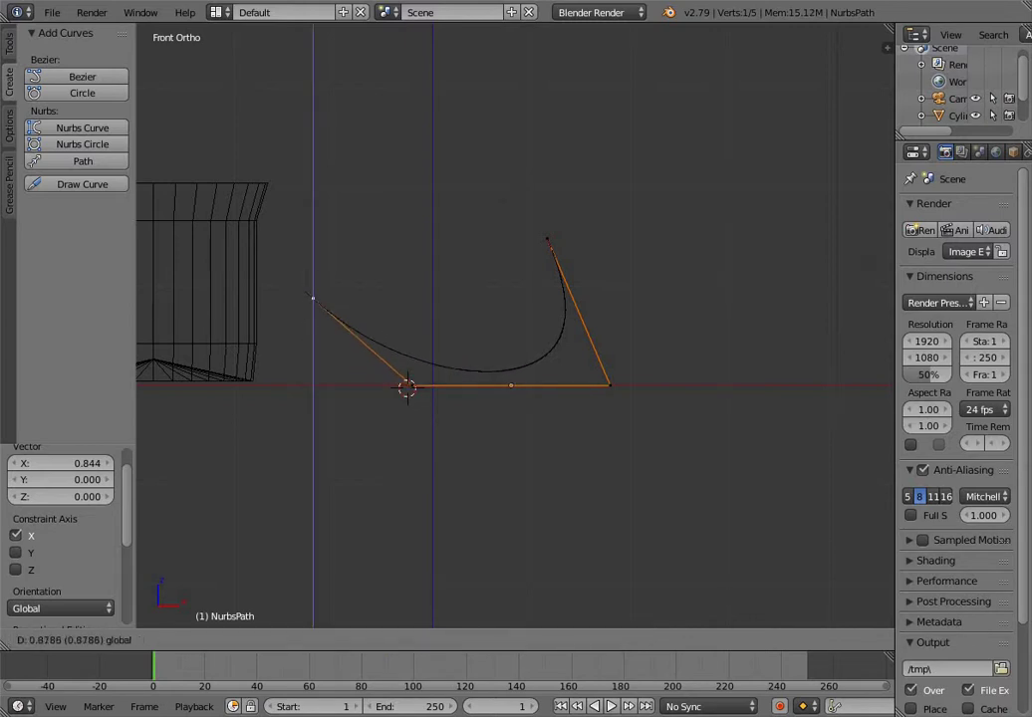
pyautogui.press('Return')
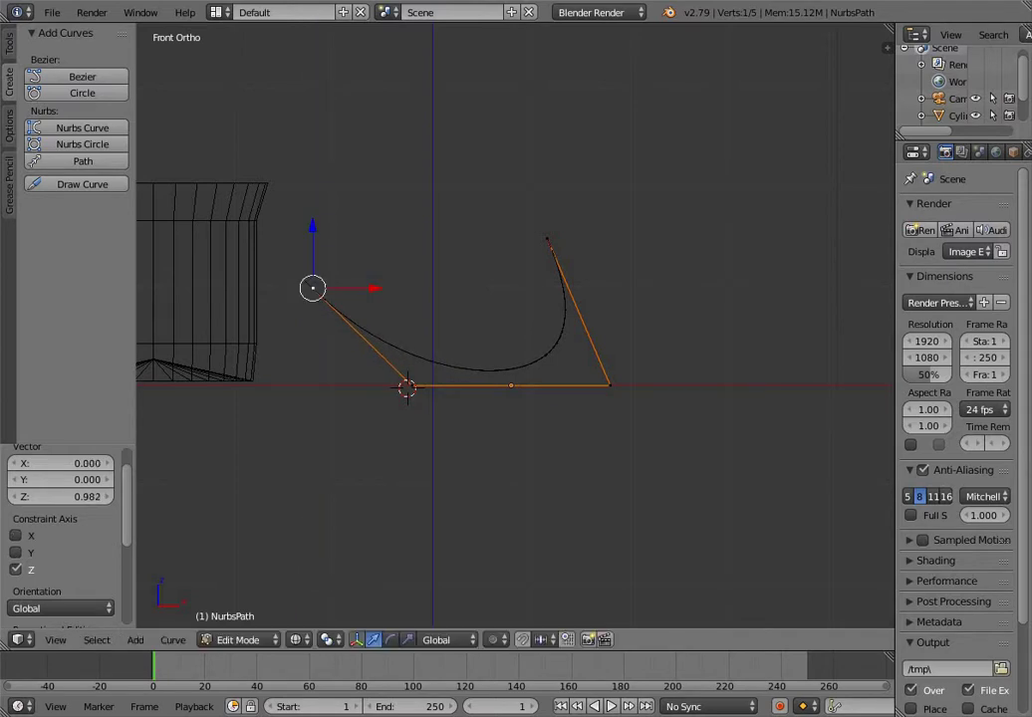
# Select the path's end point farther from the cylinder and move it about -0.362 along X
pyautogui.rightClick(547, 239)
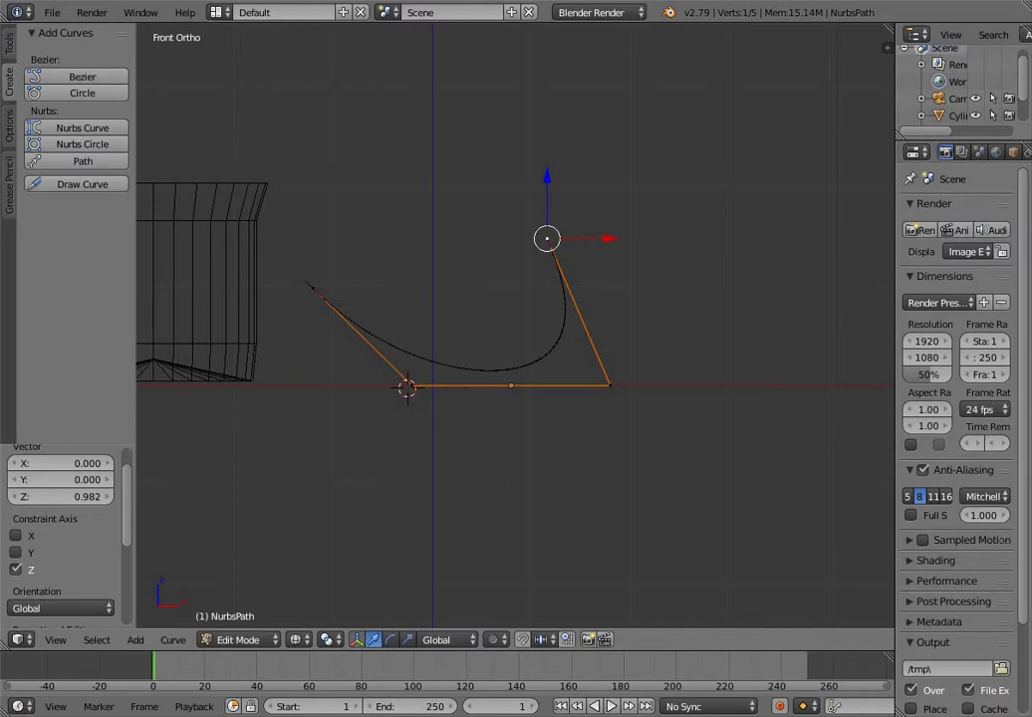
pyautogui.press('g')
pyautogui.press('x')
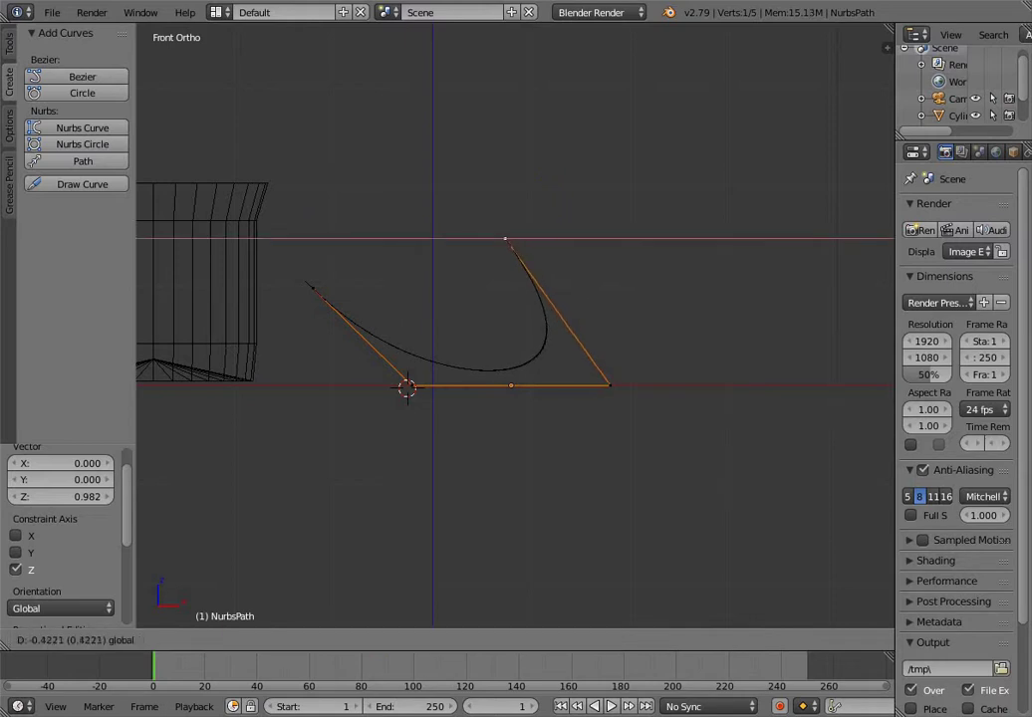
pyautogui.press('Return')
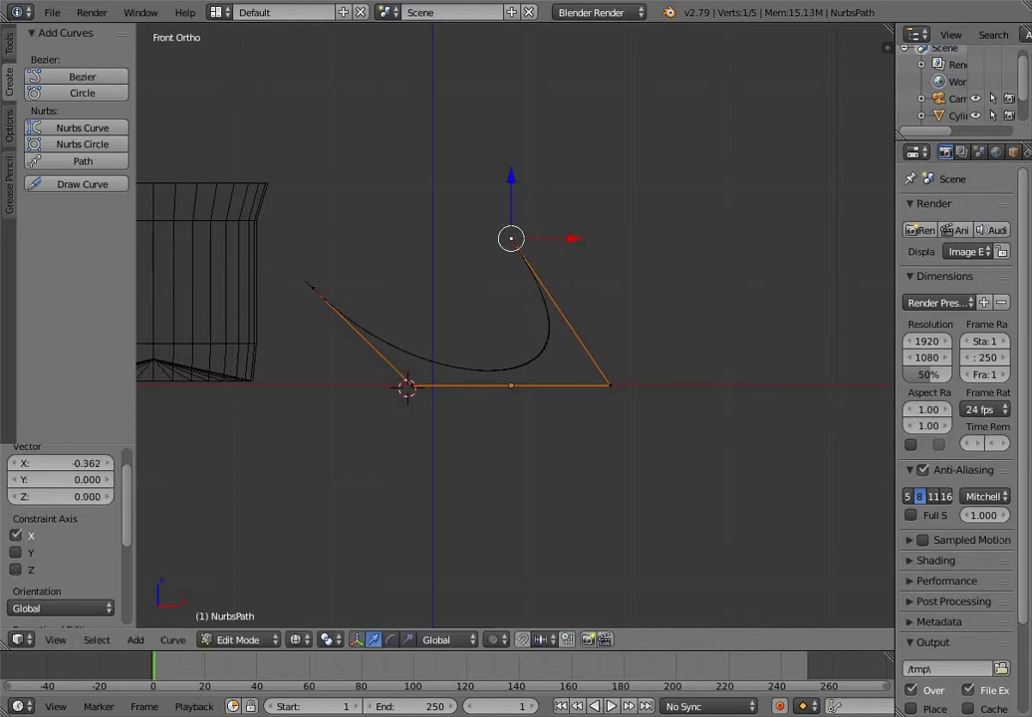
# Move the path's end point nearest the cylinder by -0.25 along Z, about 0.439 along X, and about 0.112 along Z
pyautogui.rightClick(308, 284)
pyautogui.write('gz-0.25')
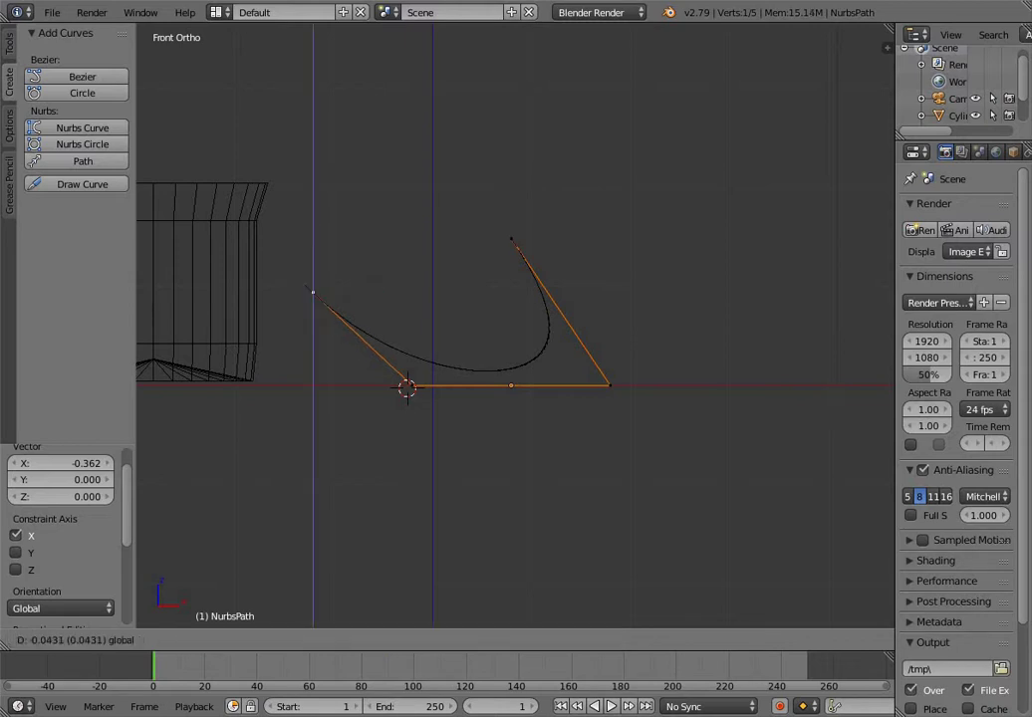
pyautogui.press('Return')
pyautogui.press('g')
pyautogui.press('x')
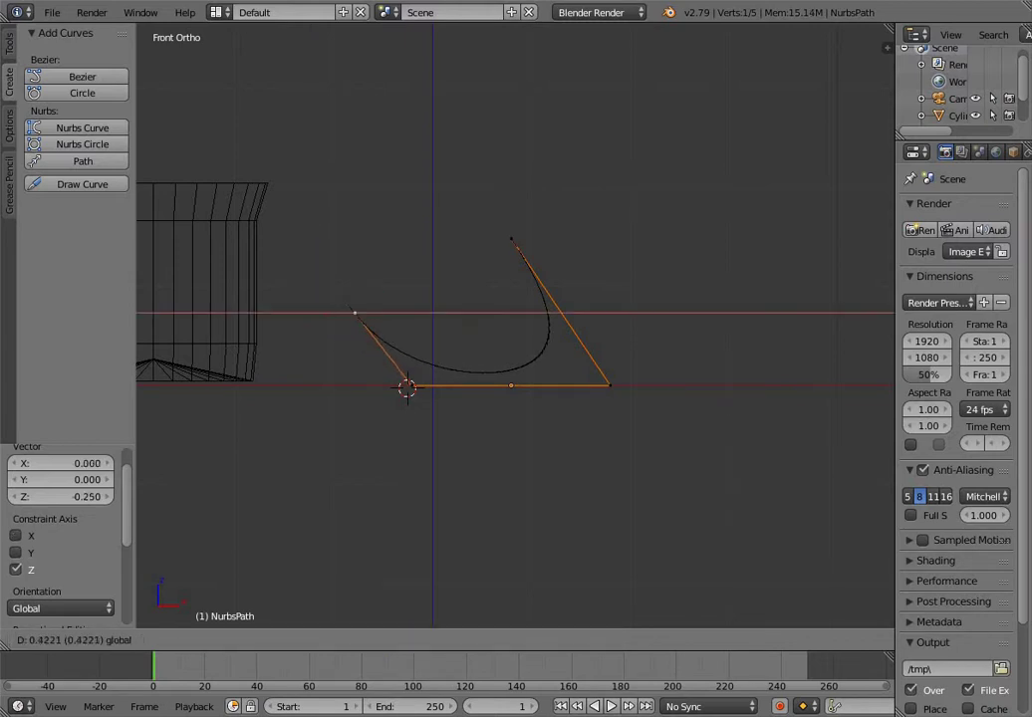
pyautogui.press('Return')
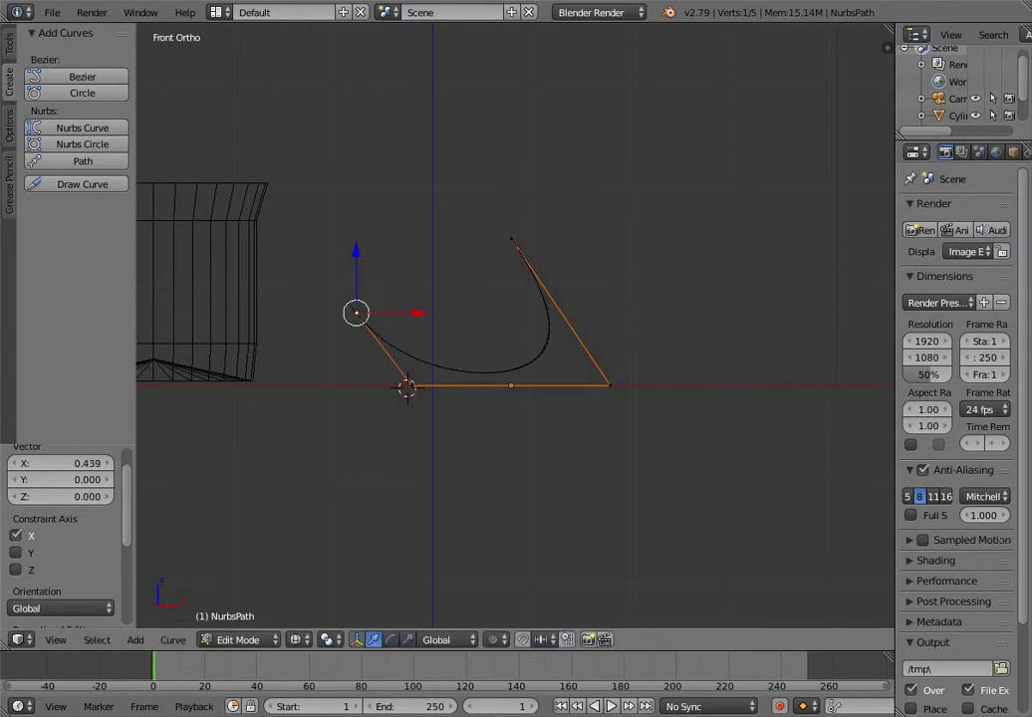
pyautogui.press('g')
pyautogui.press('z')
pyautogui.press('Return')
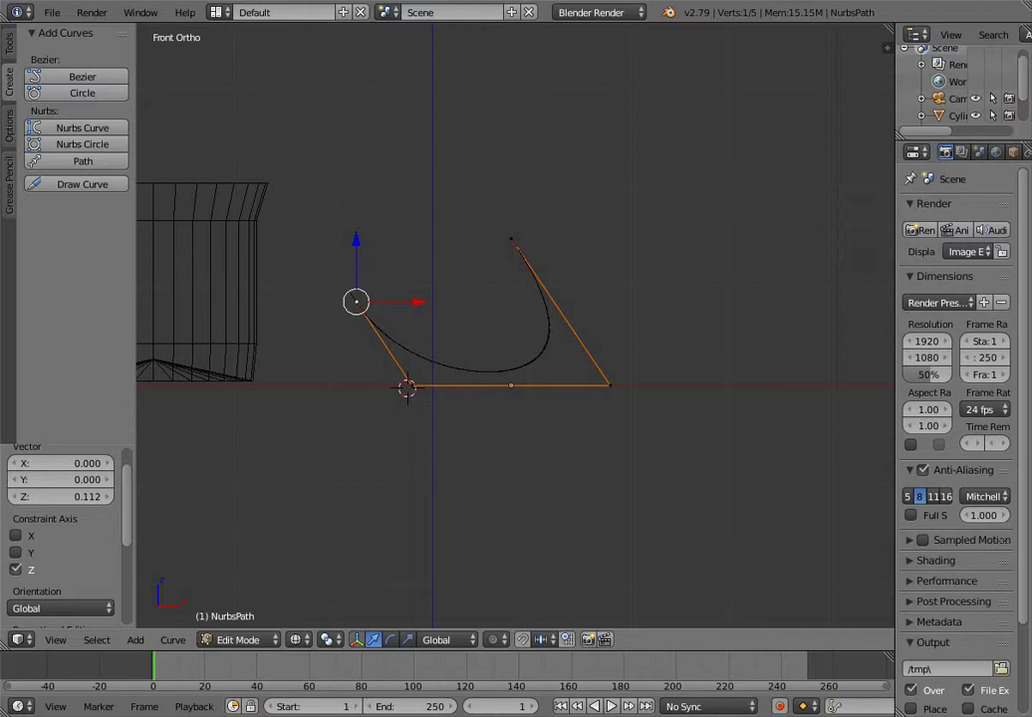
# Box-select all the path's control points and move them about -0.861 along X toward the cylinder
pyautogui.press('b')
pyautogui.moveTo(312, 222); pyautogui.dragTo(679, 430)
pyautogui.press('b')
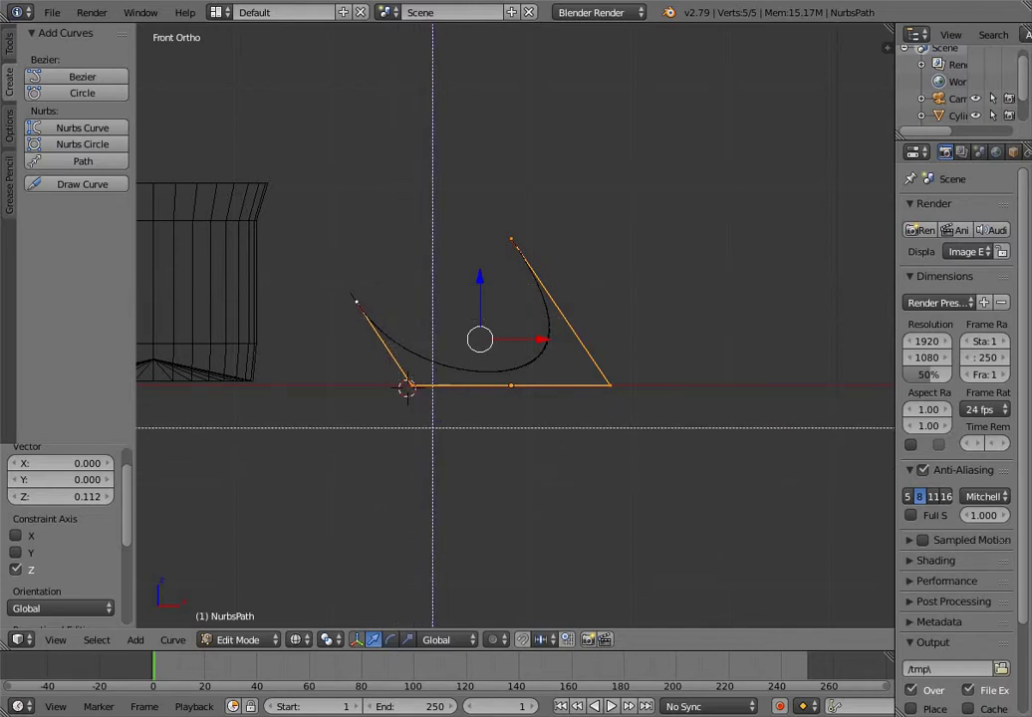
pyautogui.press('Escape')
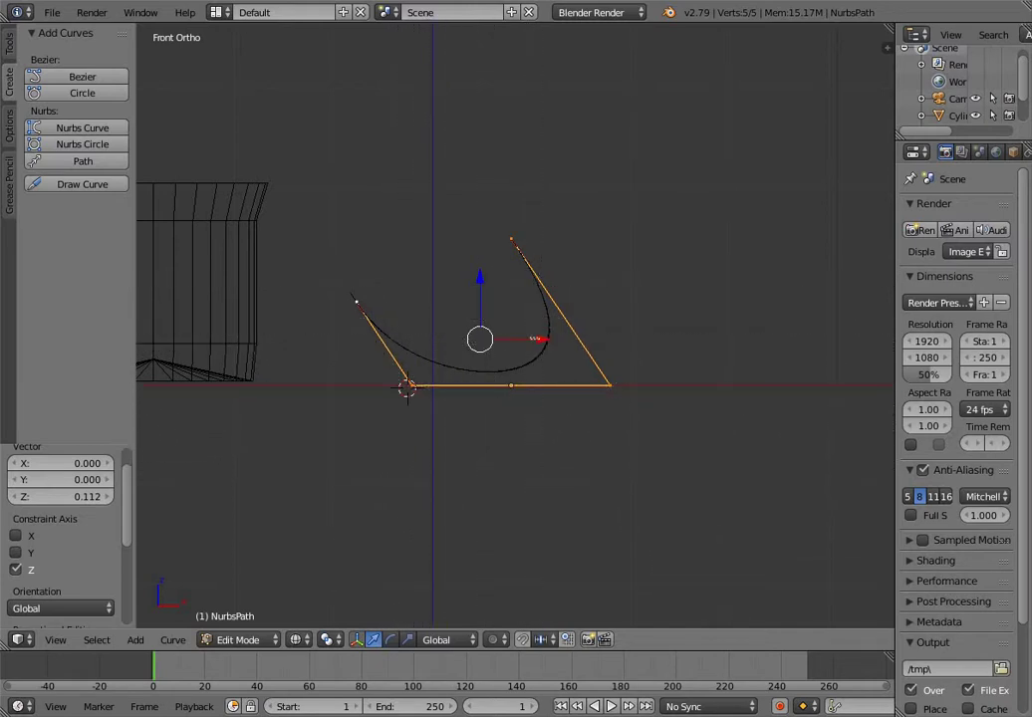
pyautogui.press('g')
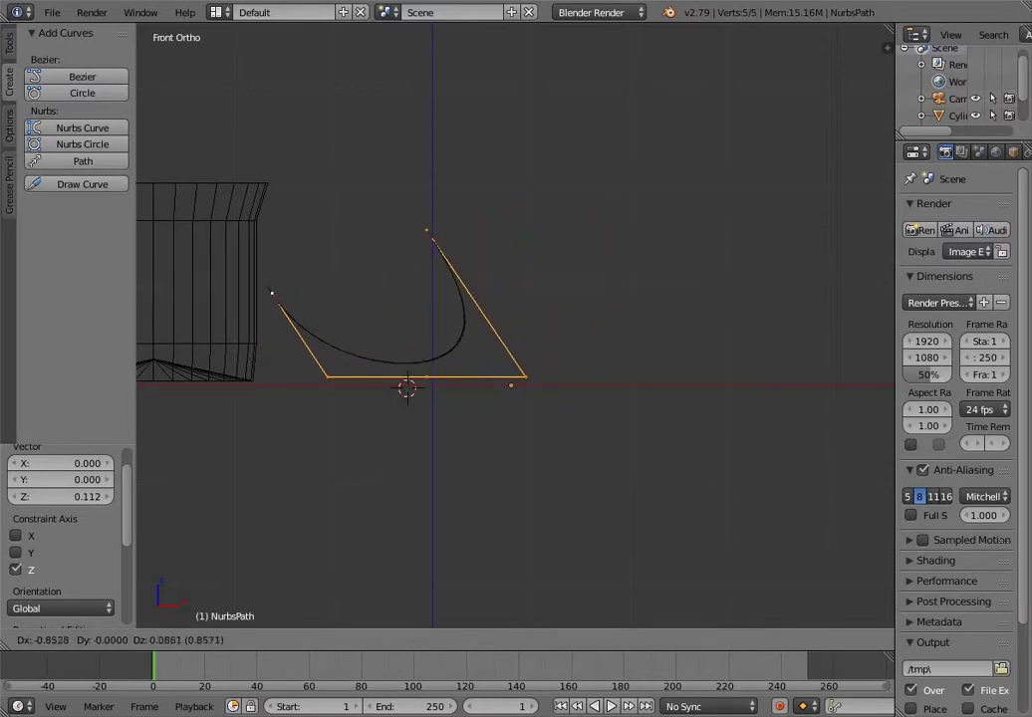
pyautogui.press('Escape')
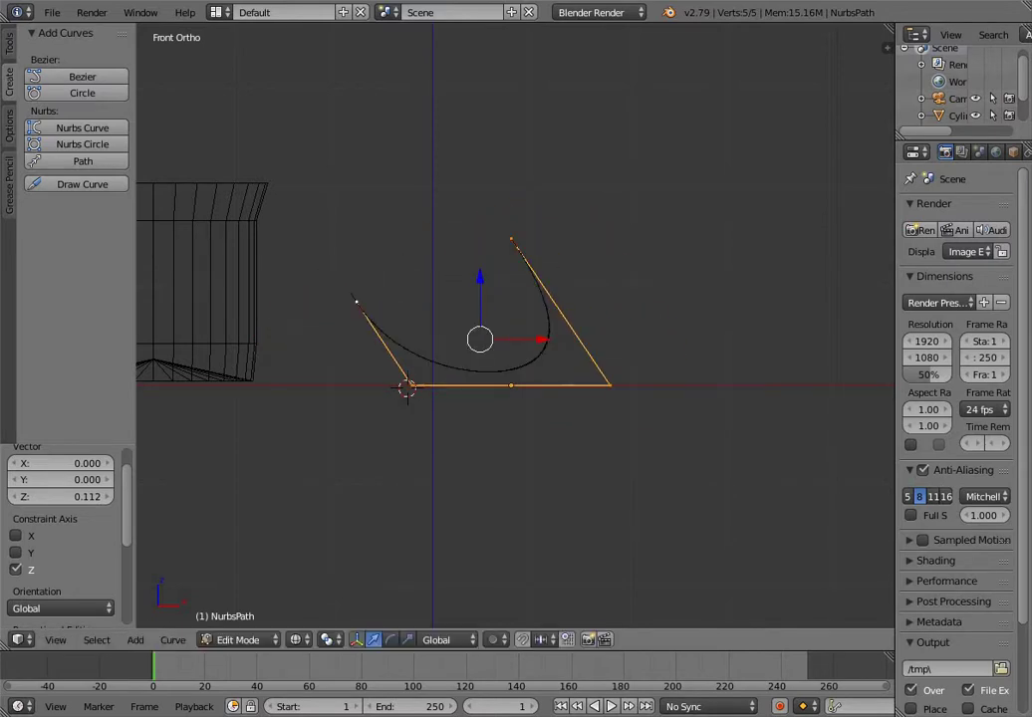
pyautogui.press('g')
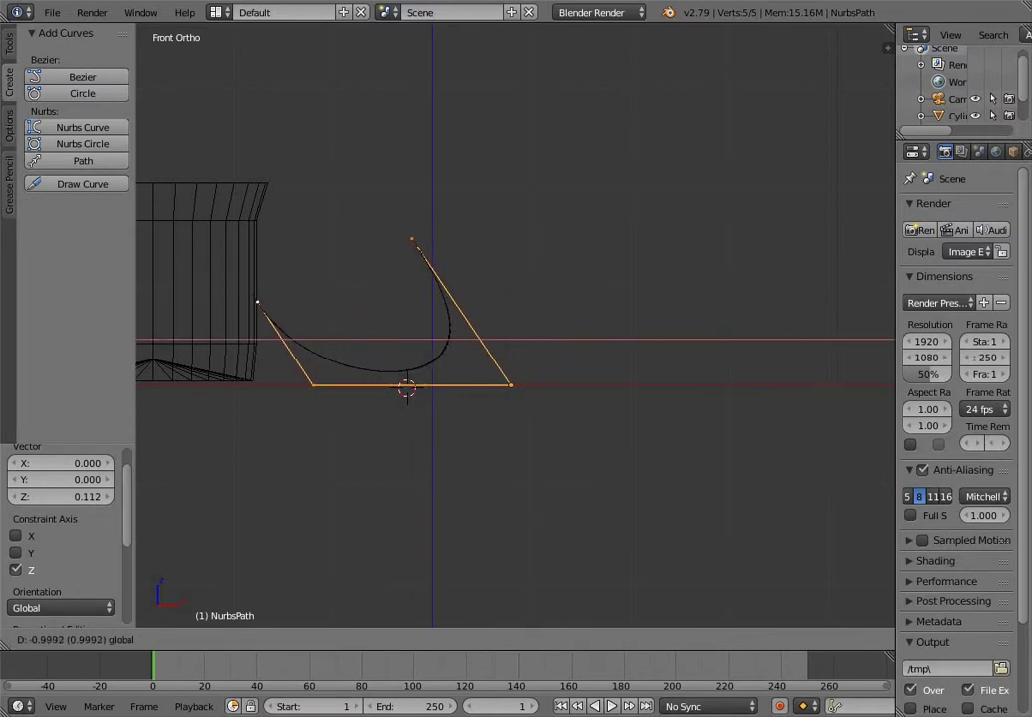
pyautogui.press('Return')
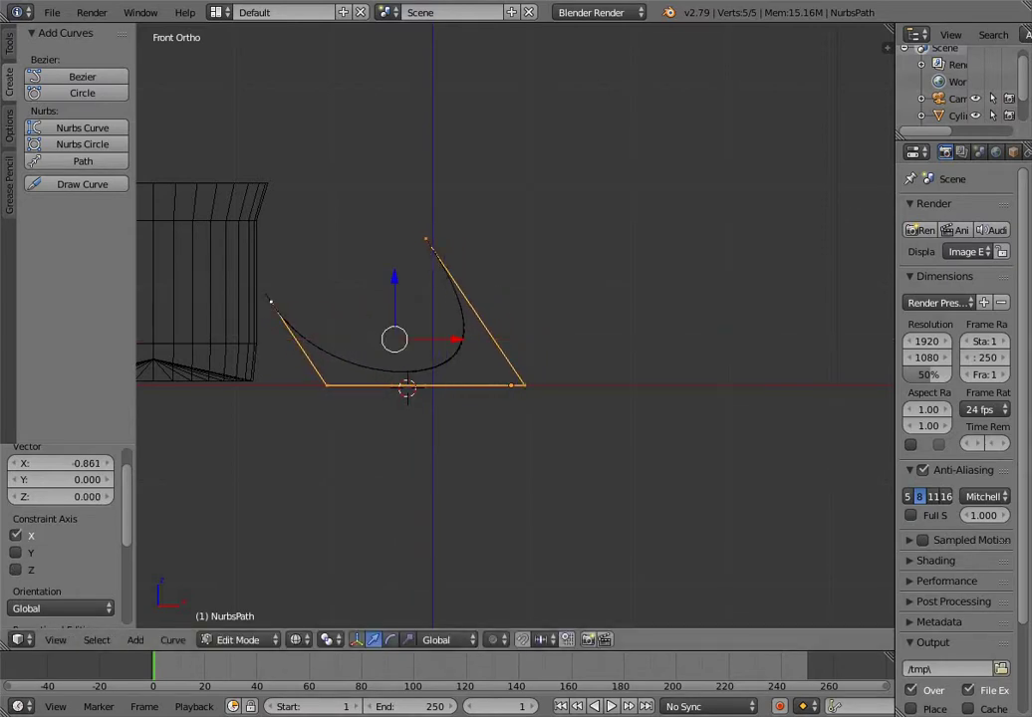
pyautogui.click(389, 639)
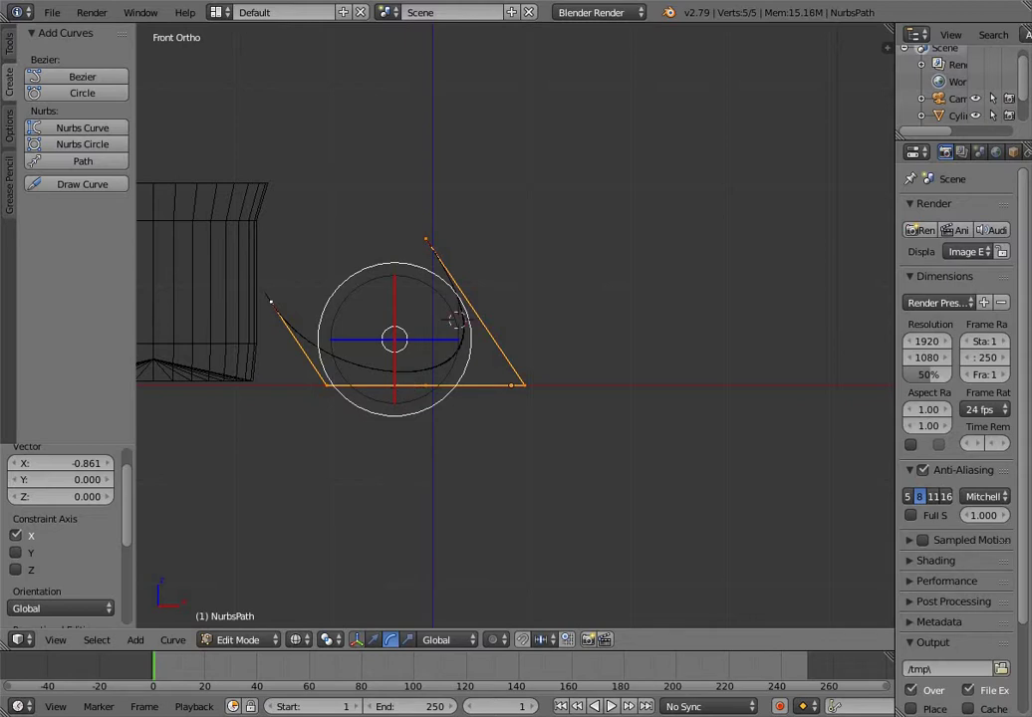
pyautogui.press('g')
pyautogui.press('Escape')
pyautogui.press('g')
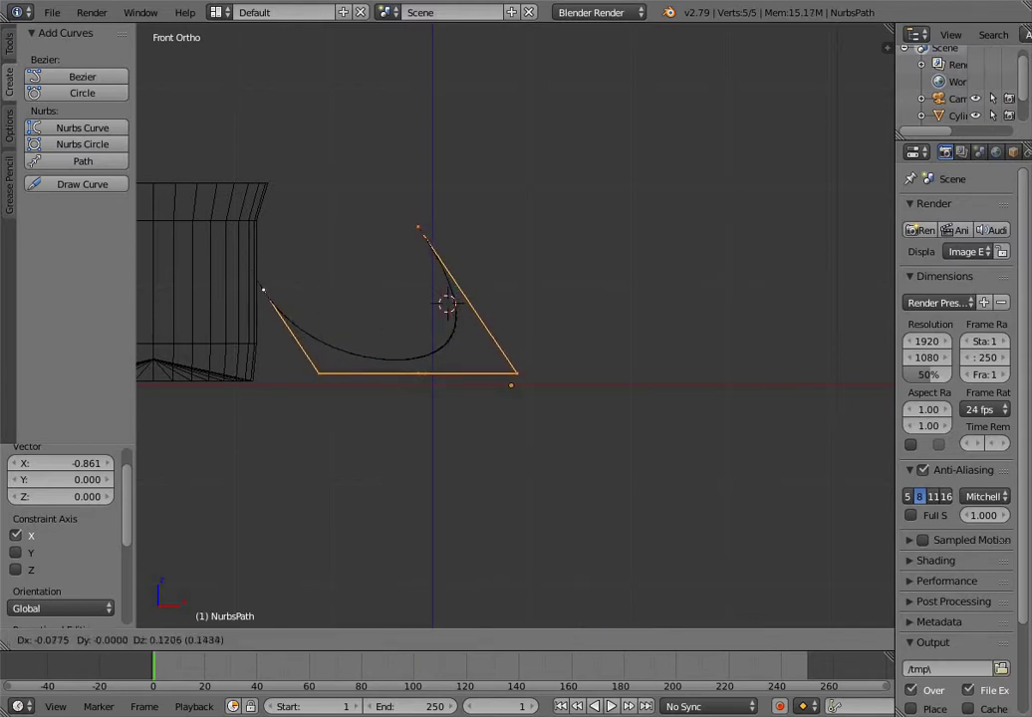
pyautogui.press('Escape')
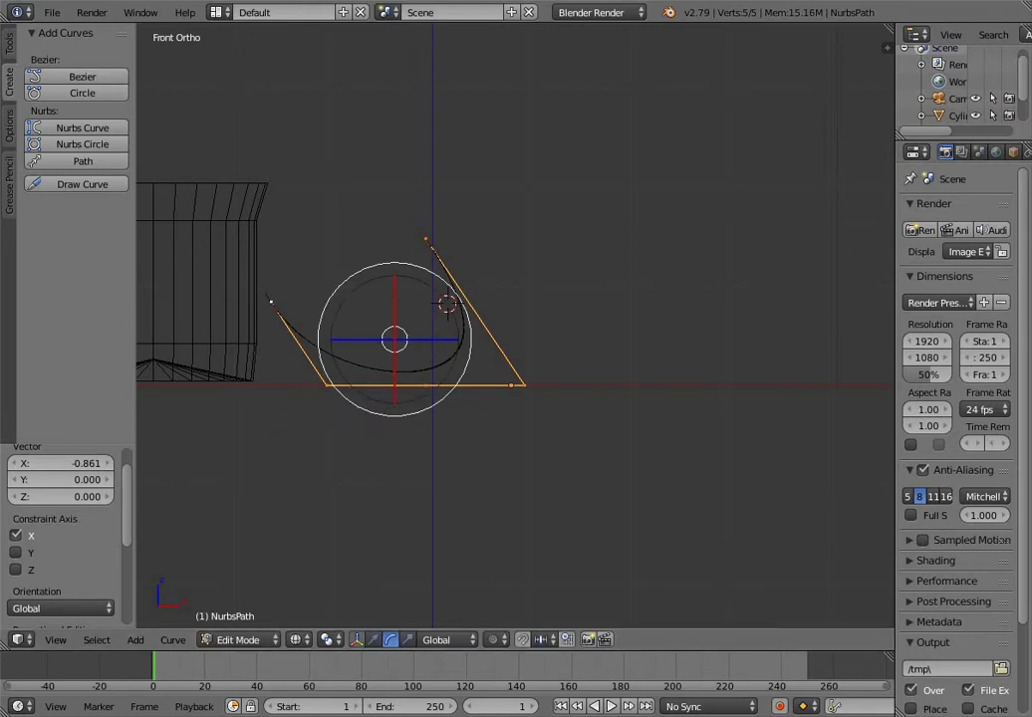
# Widen the properties editor and set the path object's Y rotation to about -56.8° in its transform settings, keeping Z rotation at 0°
pyautogui.moveTo(896, 398); pyautogui.dragTo(843, 399)
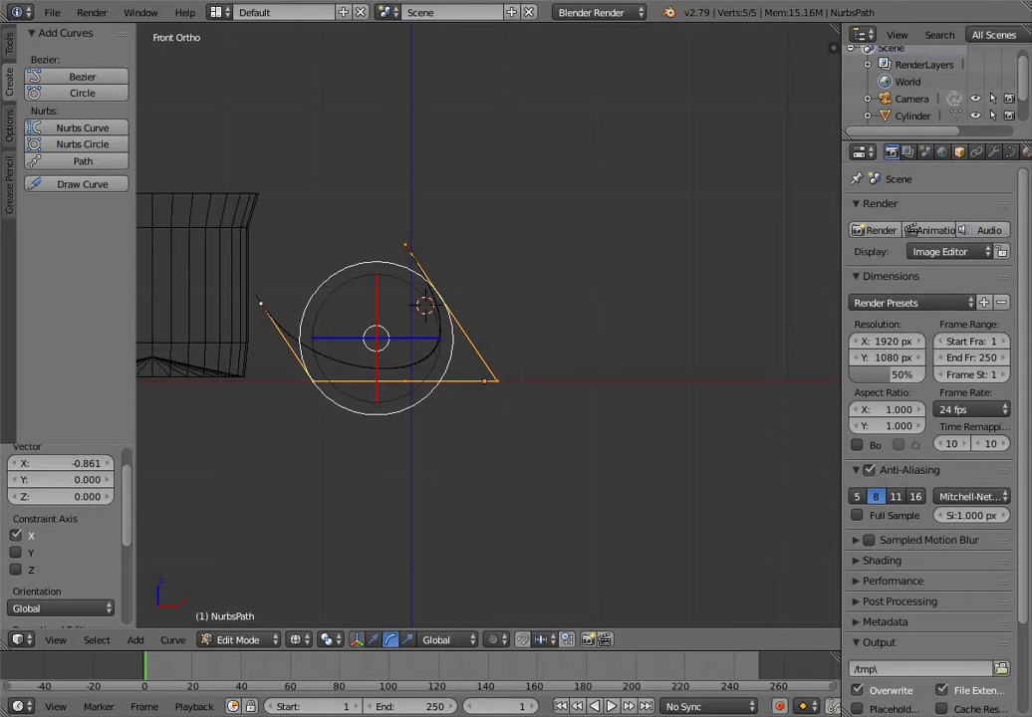
pyautogui.click(959, 152)
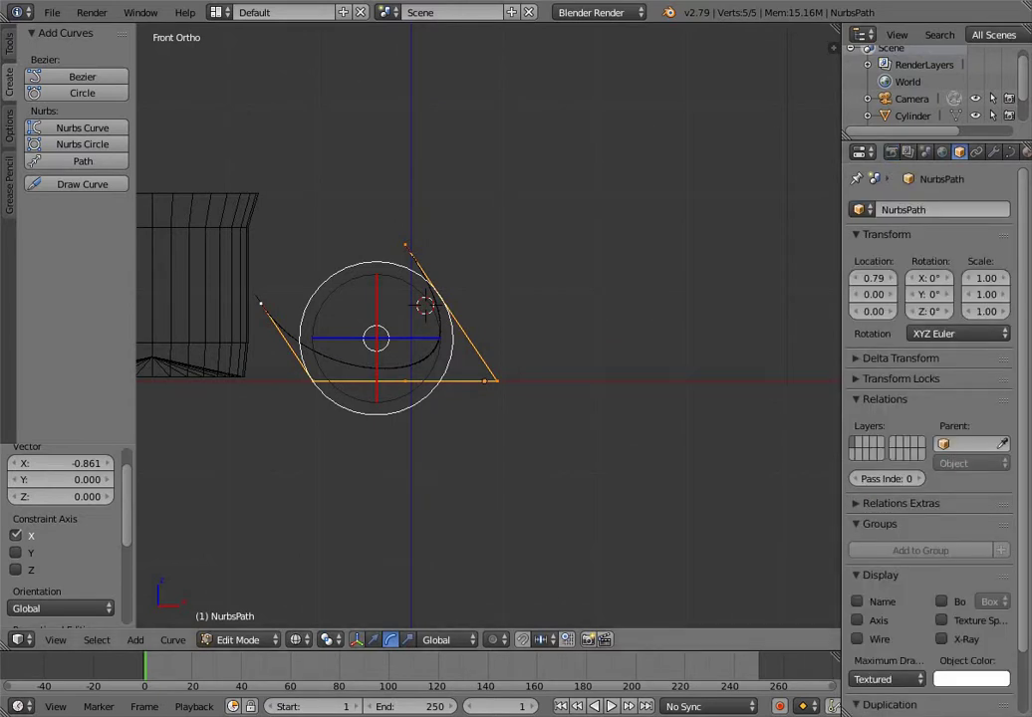
pyautogui.press('g')
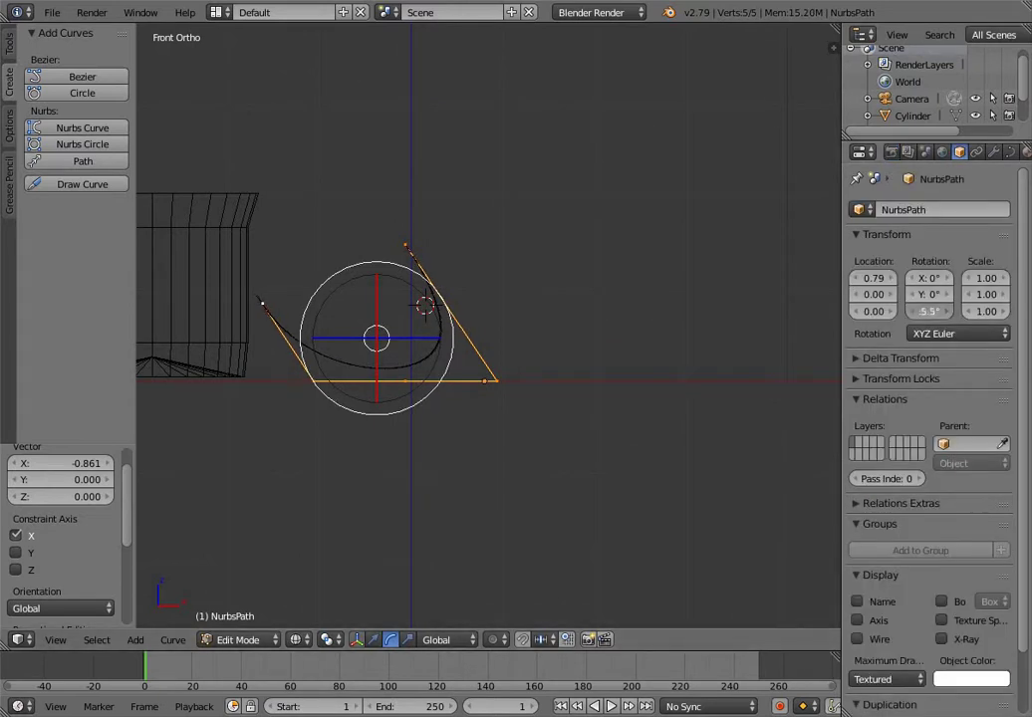
pyautogui.press('Escape')
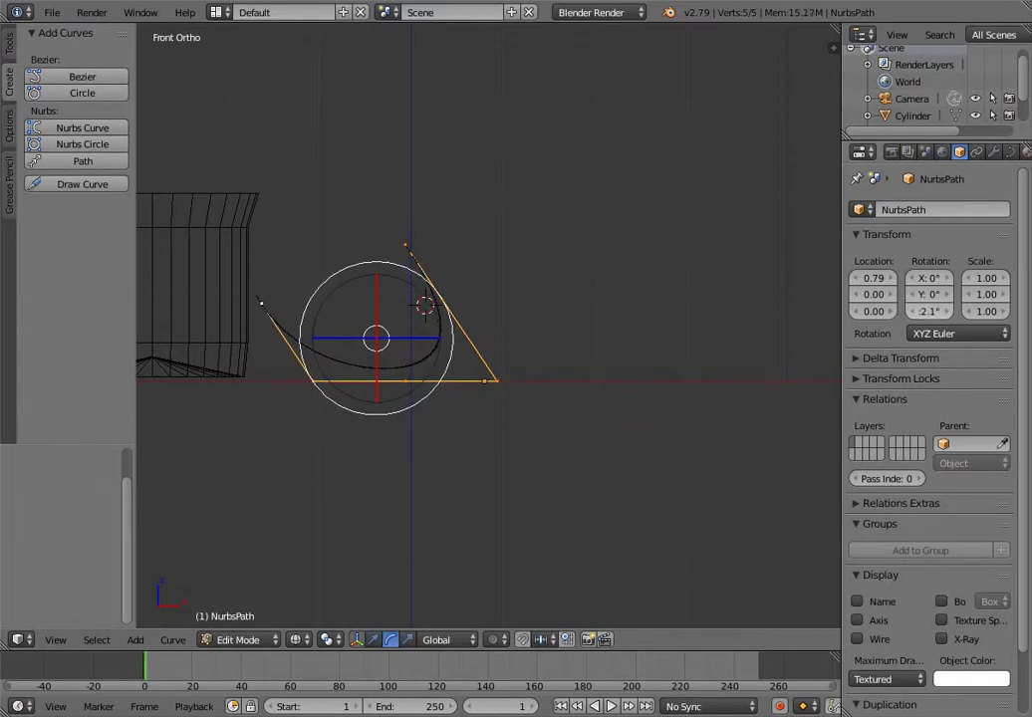
pyautogui.click(928, 311)
pyautogui.press('Return')
pyautogui.moveTo(929, 294); pyautogui.dragTo(859, 294)
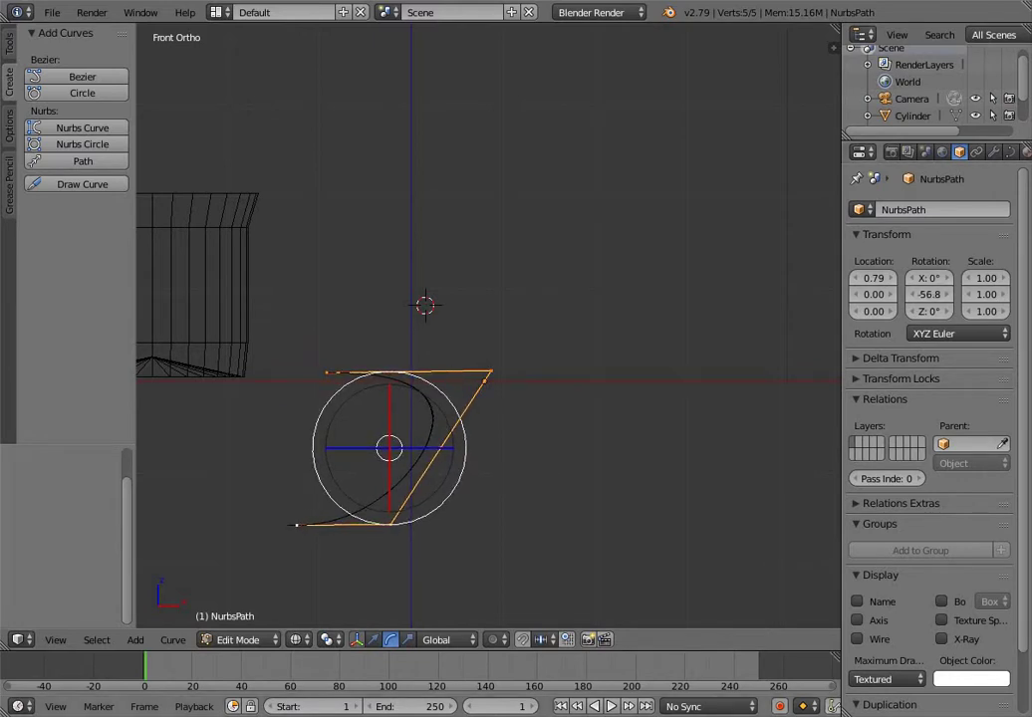
# Raise all the path points about 1.576 along Z and shift them toward the cylinder by about -0.556 and -0.204 along X
pyautogui.click(374, 641)
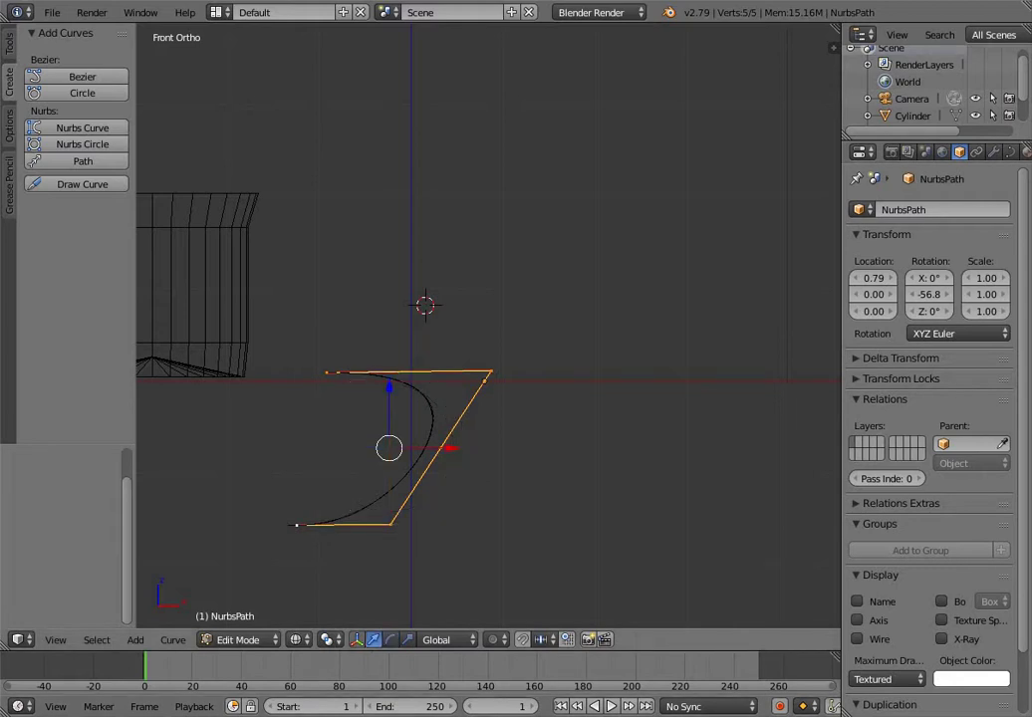
pyautogui.moveTo(388, 386); pyautogui.dragTo(388, 242)
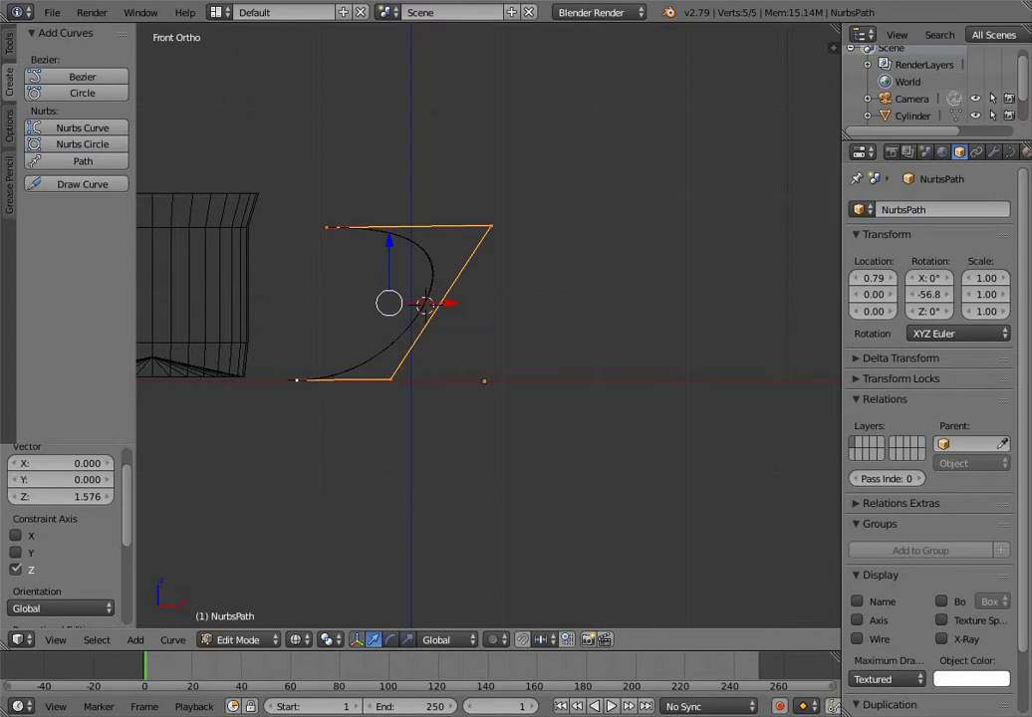
pyautogui.moveTo(449, 304); pyautogui.dragTo(398, 304)
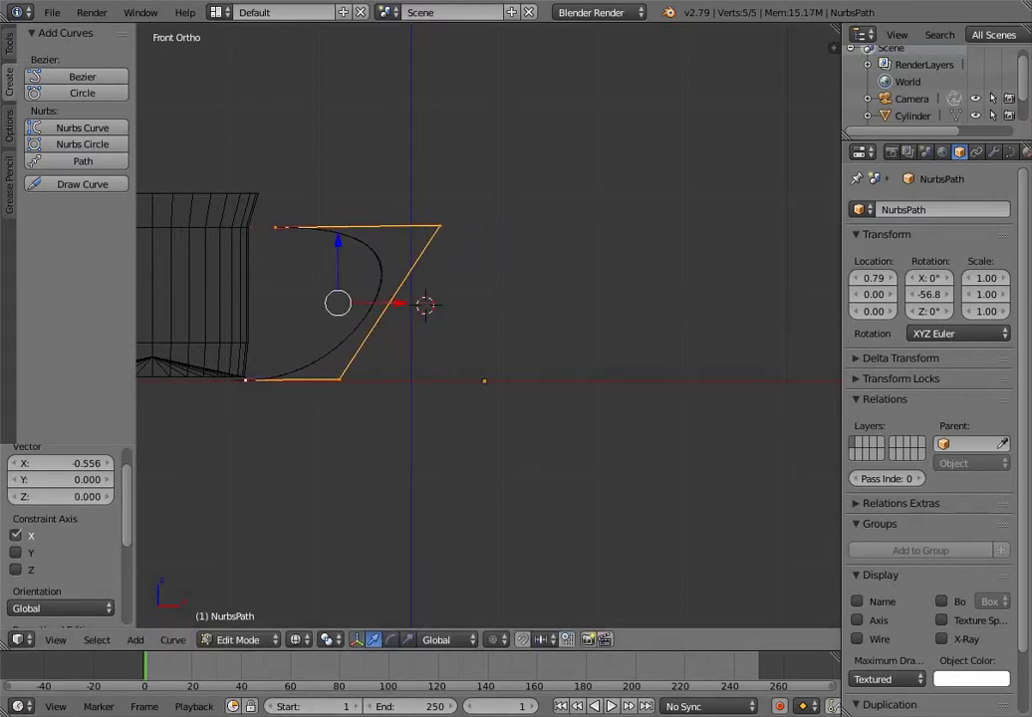
pyautogui.moveTo(398, 304)
pyautogui.mouseDown()
pyautogui.moveTo(359, 304)
pyautogui.moveTo(380, 304)
pyautogui.mouseUp()
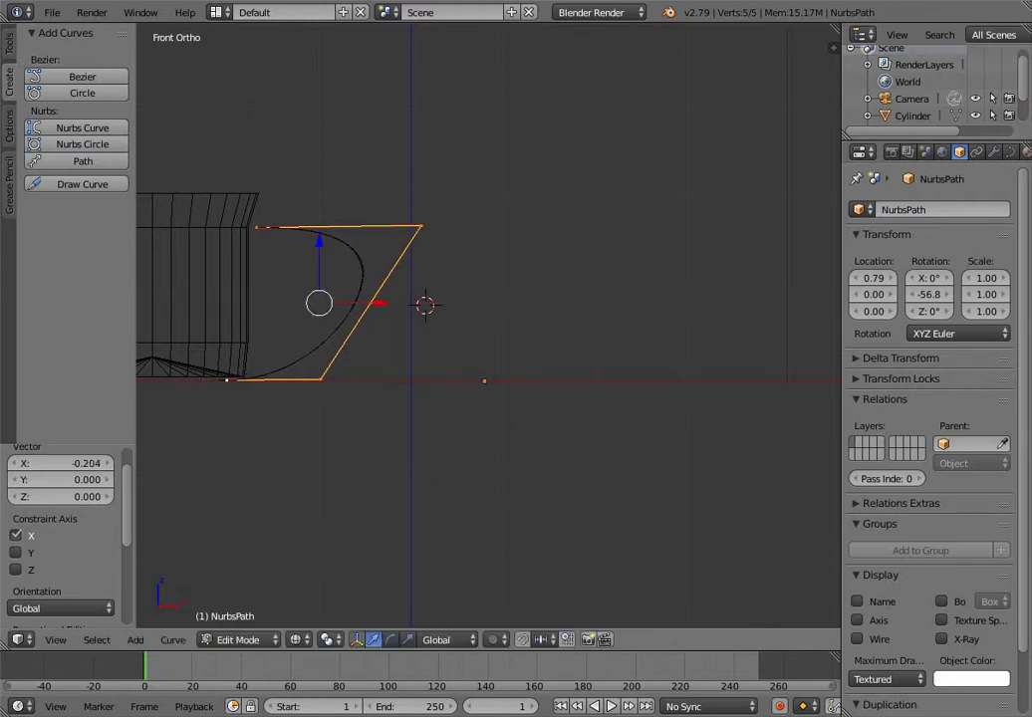
# Select the path's lower end point at the cylinder's base and move it about 0.334 along X and 0.074 along Z
pyautogui.click(203, 454)
pyautogui.rightClick(227, 380)
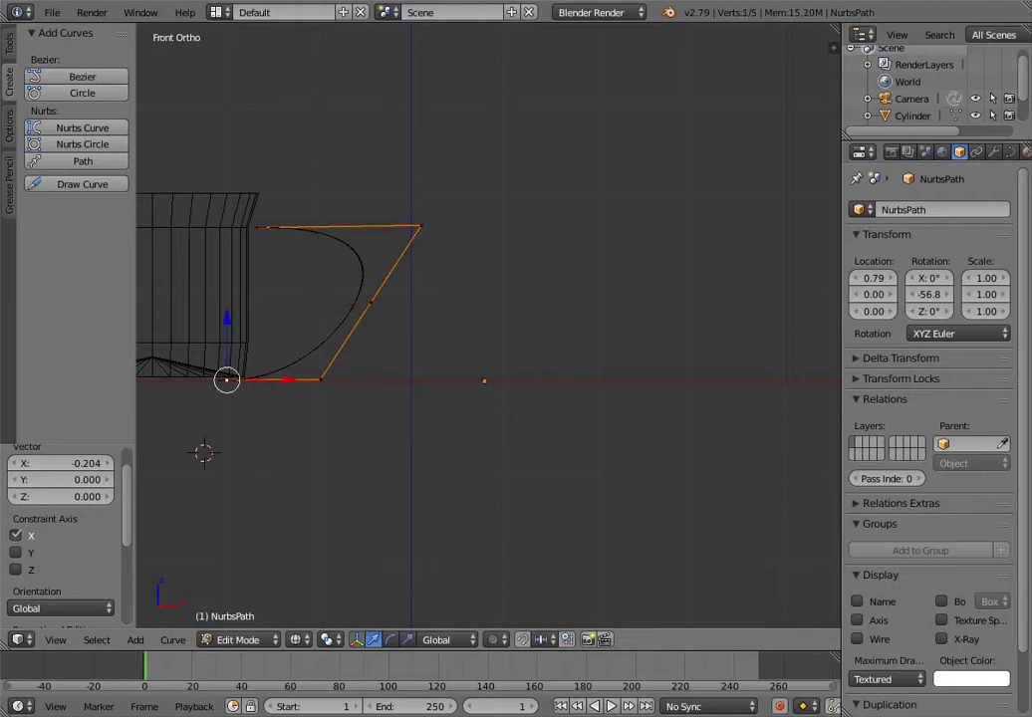
pyautogui.press('g')
pyautogui.press('x')
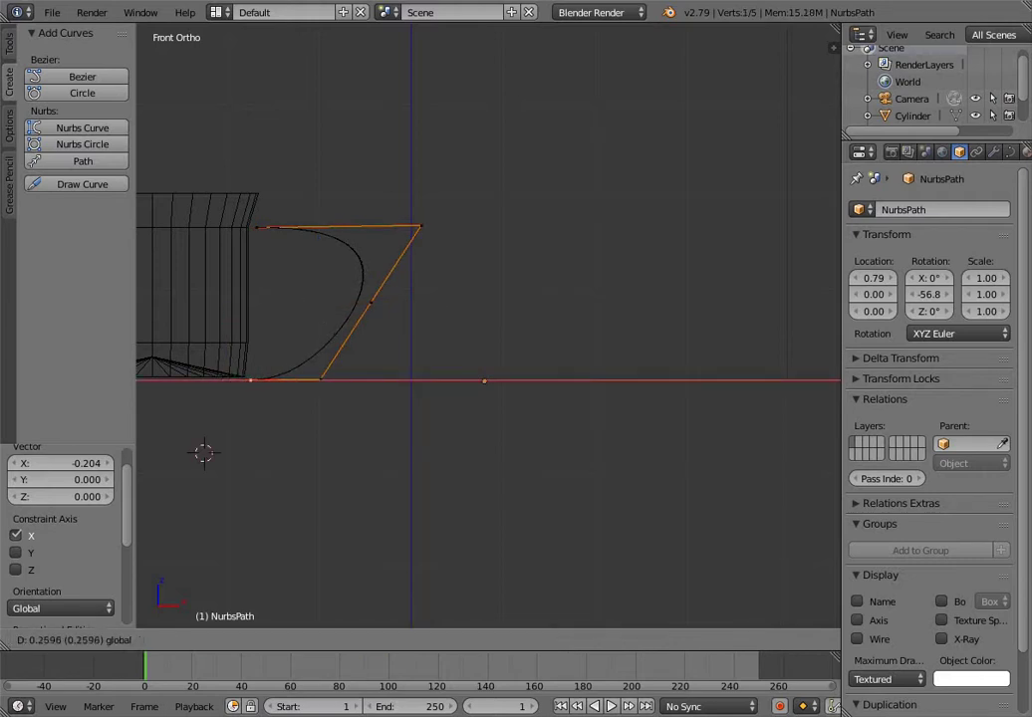
pyautogui.press('Return')
pyautogui.press('g')
pyautogui.press('z')
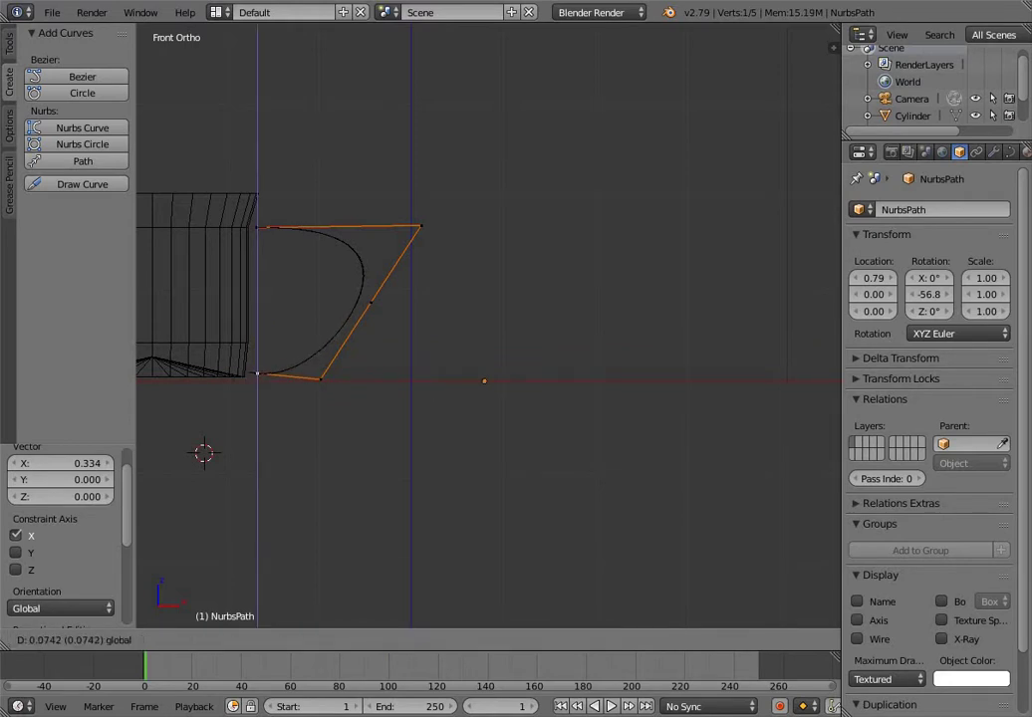
pyautogui.press('Return')
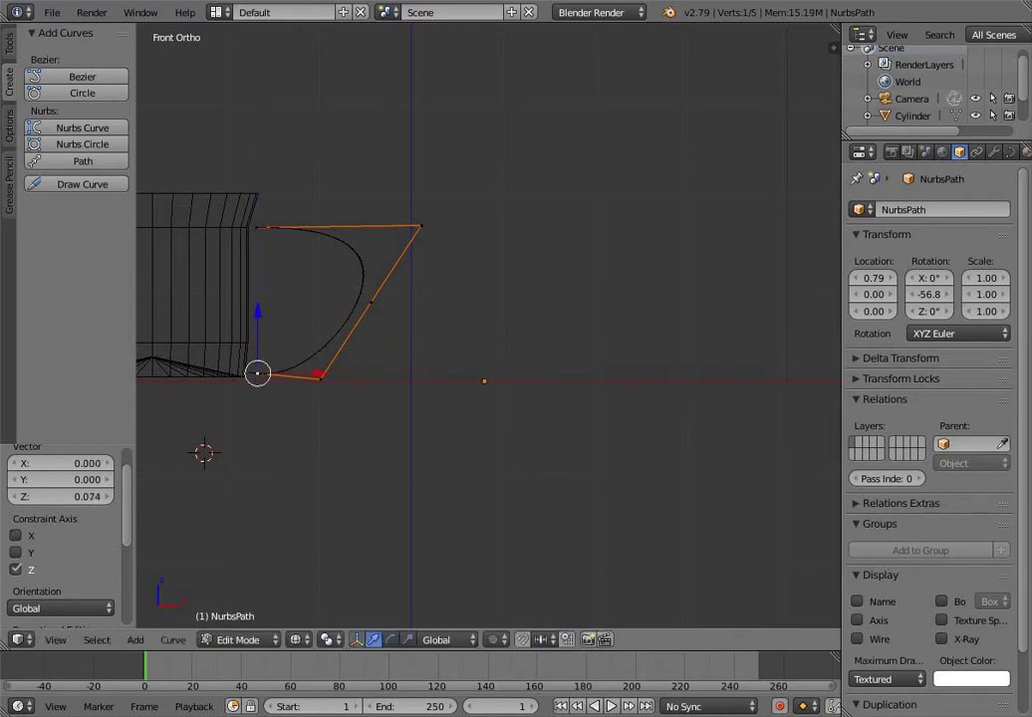
# Snap the 3D cursor to the center of the scene
pyautogui.moveTo(777, 329); pyautogui.dragTo(239, 383, button='middle')
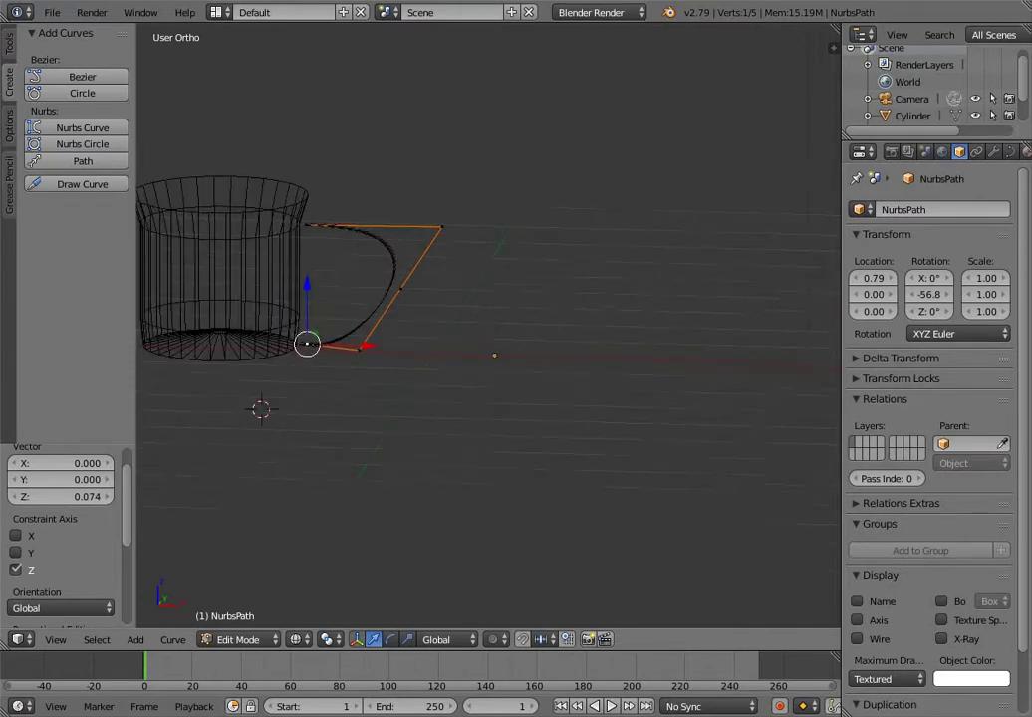
pyautogui.scroll(-5, 489, 326)
pyautogui.scroll(6, 489, 326)
pyautogui.scroll(-5, 489, 326)
pyautogui.hotkey('shift', 's')
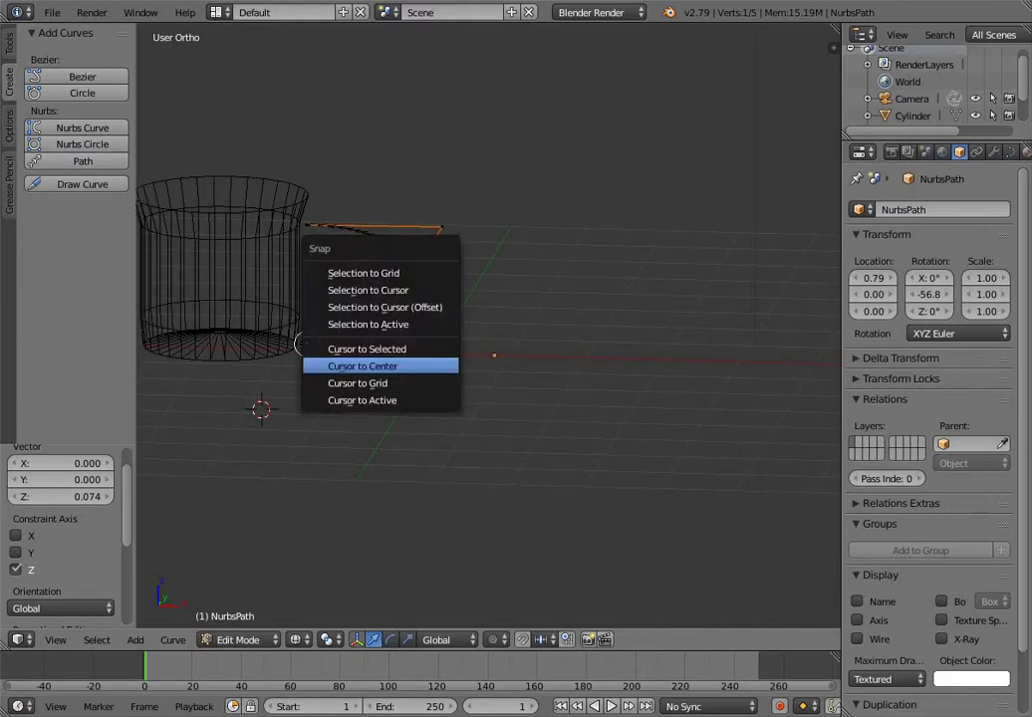
pyautogui.click(362, 365)
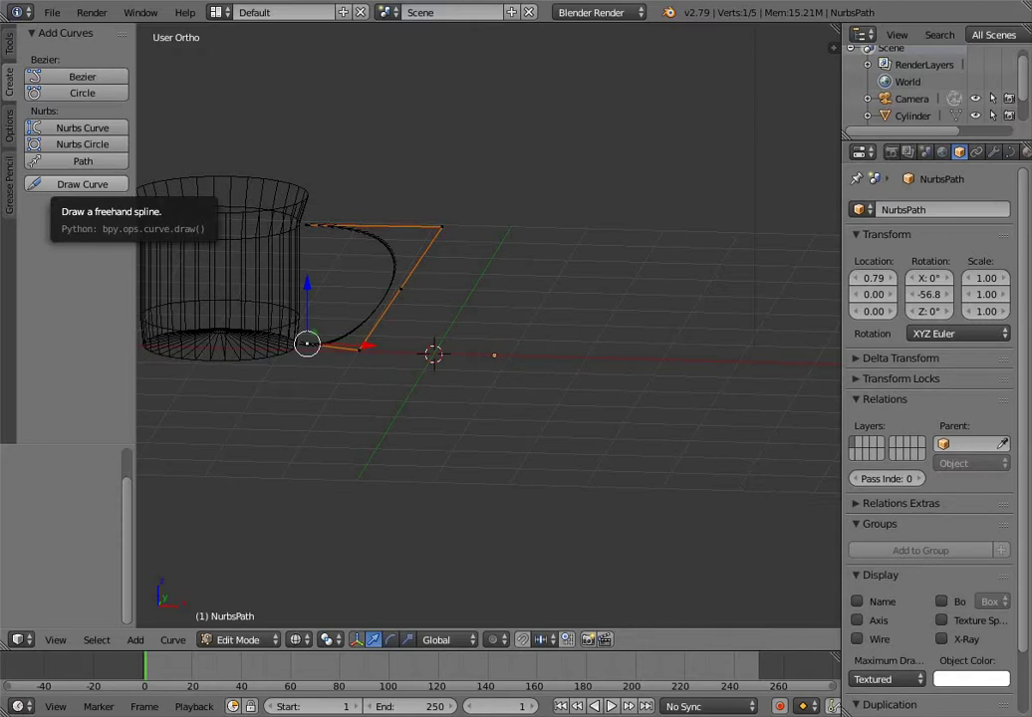
# Switch the path from Edit Mode to Object Mode and add a Bezier circle curve at the 3D cursor
pyautogui.hotkey('shift', 'a')
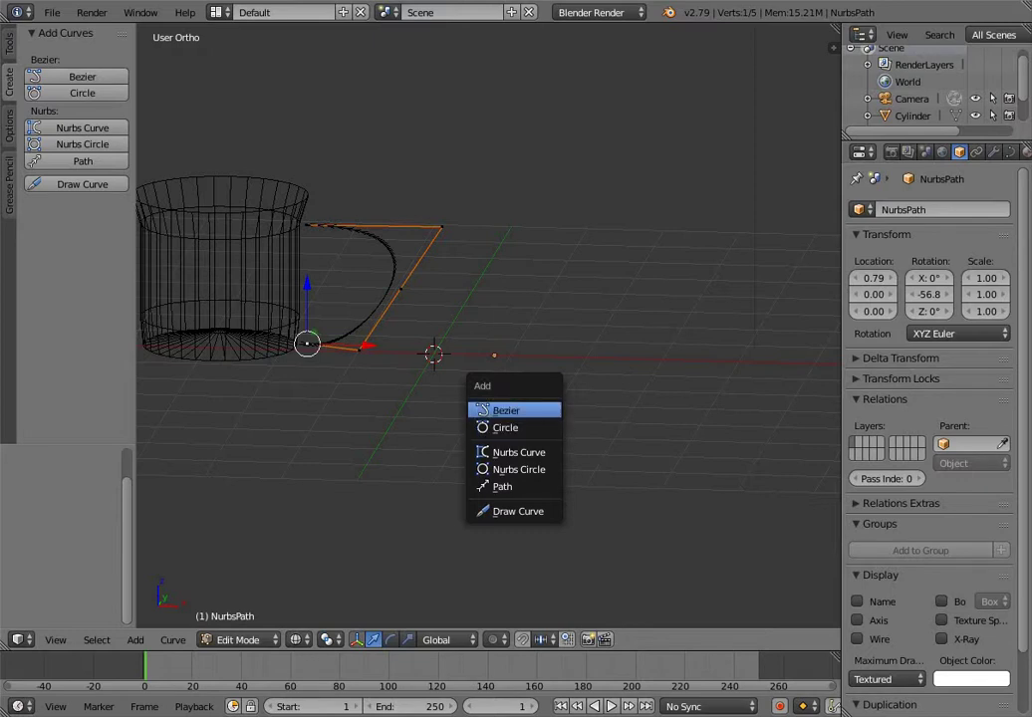
pyautogui.press('Escape')
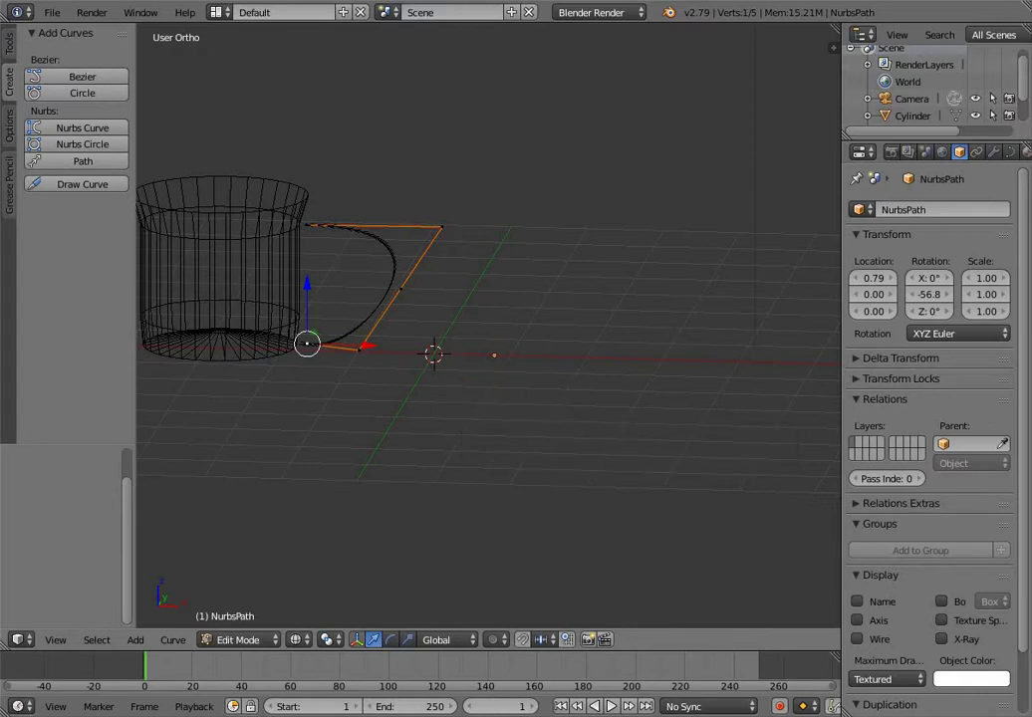
pyautogui.click(237, 639)
pyautogui.click(232, 618)
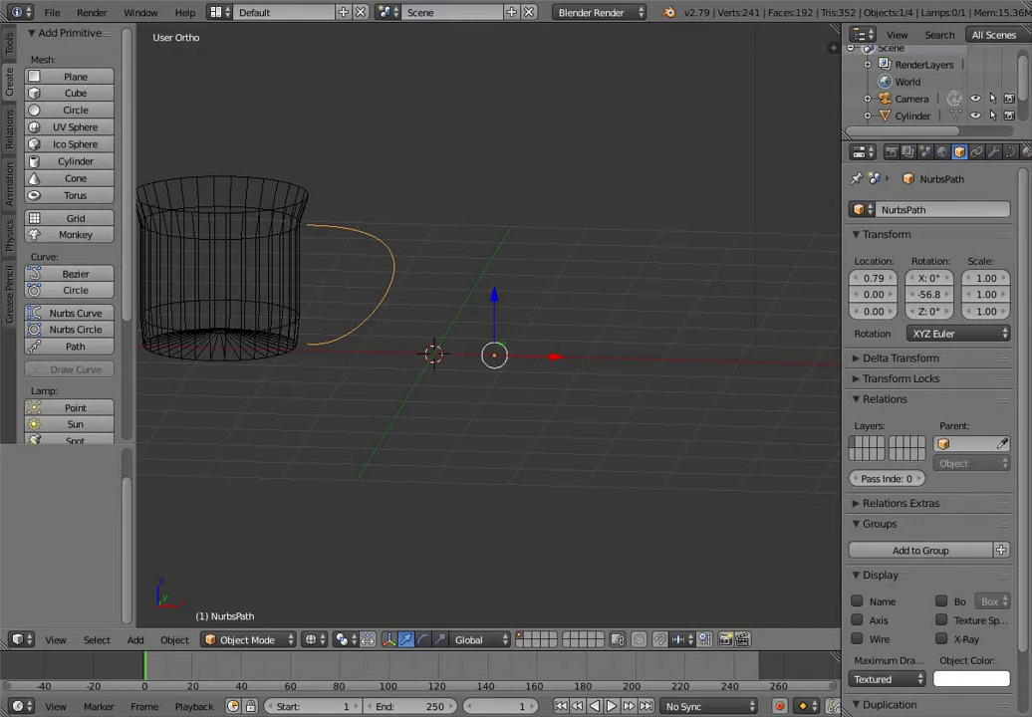
pyautogui.click(76, 290)
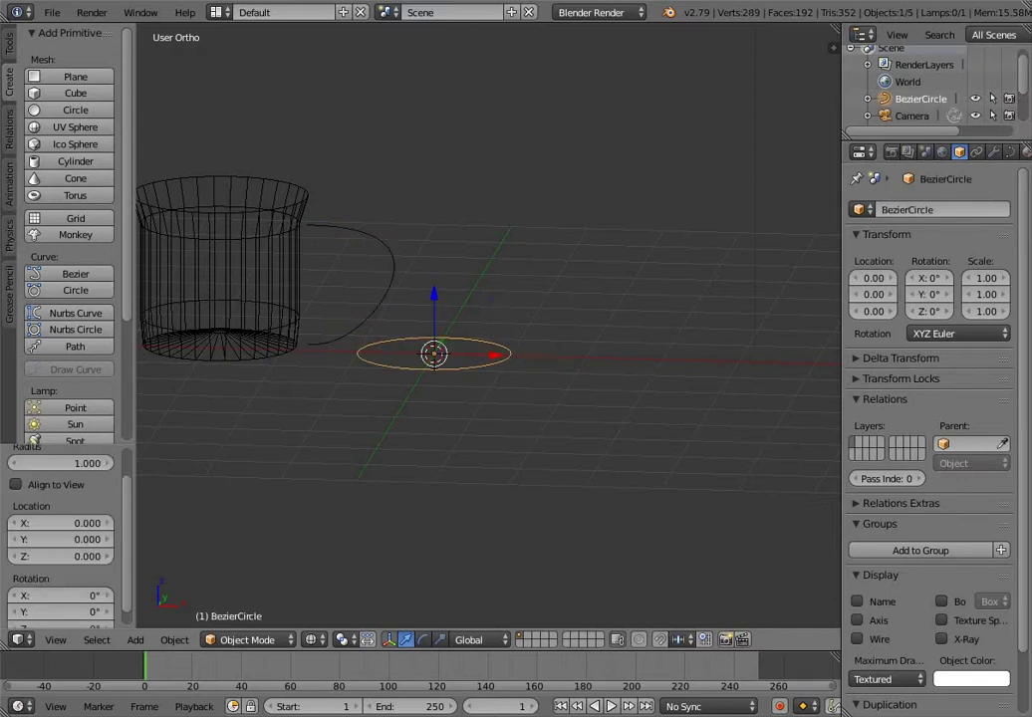
# Move the Bezier circle about 2.452 along X, away from the mug and its handle path
pyautogui.moveTo(488, 299); pyautogui.dragTo(495, 417, button='middle')
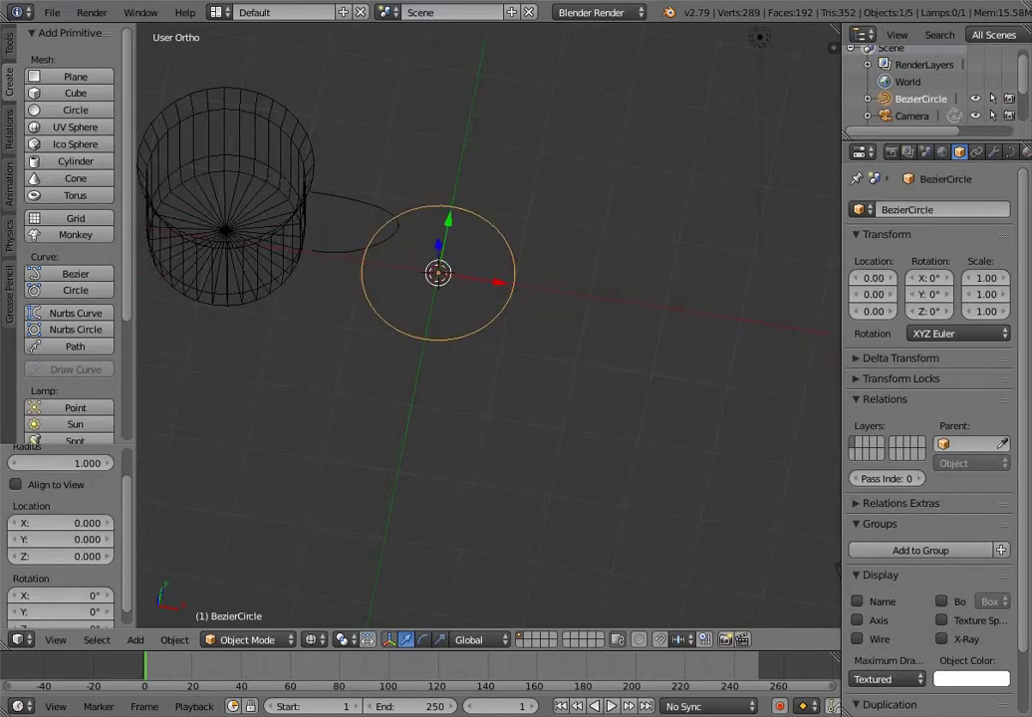
pyautogui.moveTo(498, 282); pyautogui.dragTo(683, 311)
pyautogui.moveTo(682, 311); pyautogui.dragTo(711, 213, button='middle')
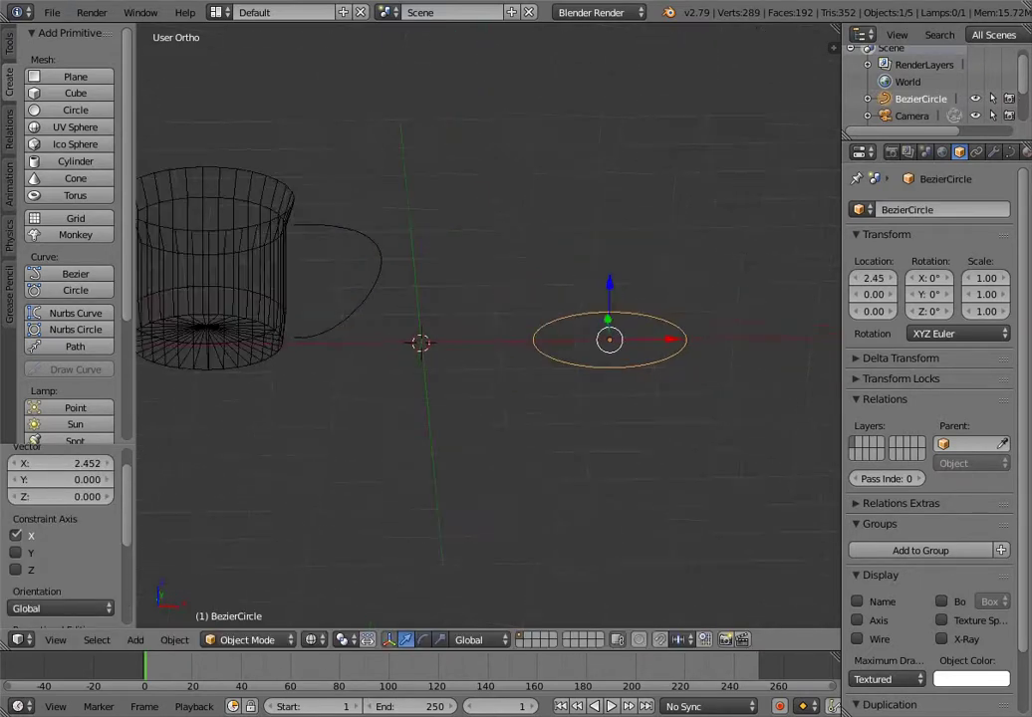
# Try BezierCircle as the handle path's bevel object, and clear that bevel object again
pyautogui.rightClick(381, 269)
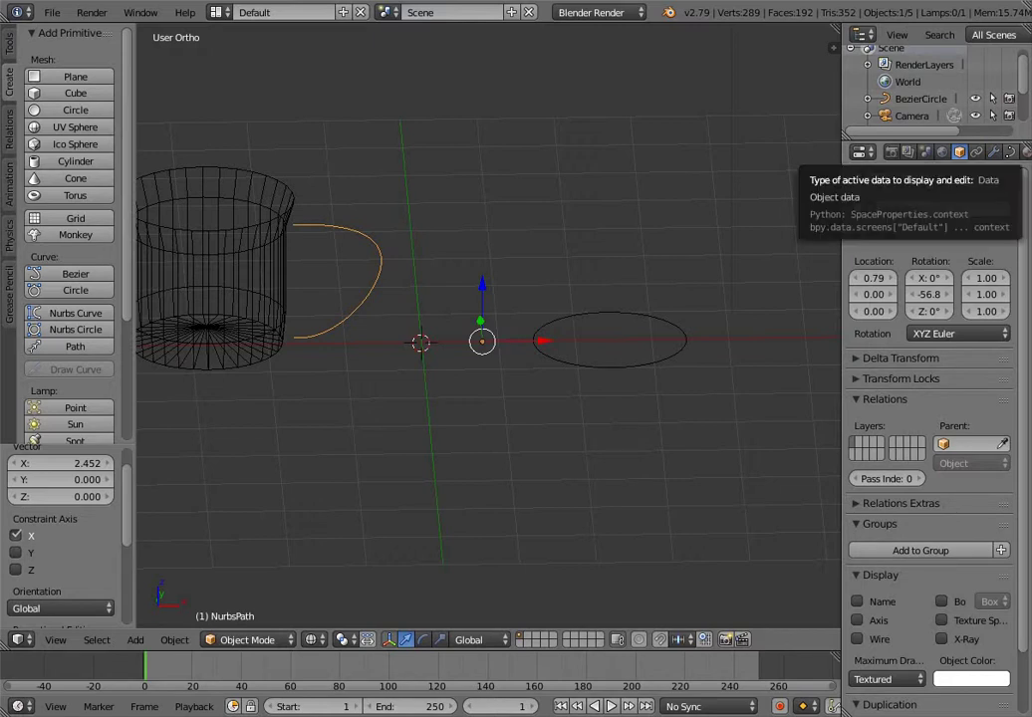
pyautogui.click(1010, 152)
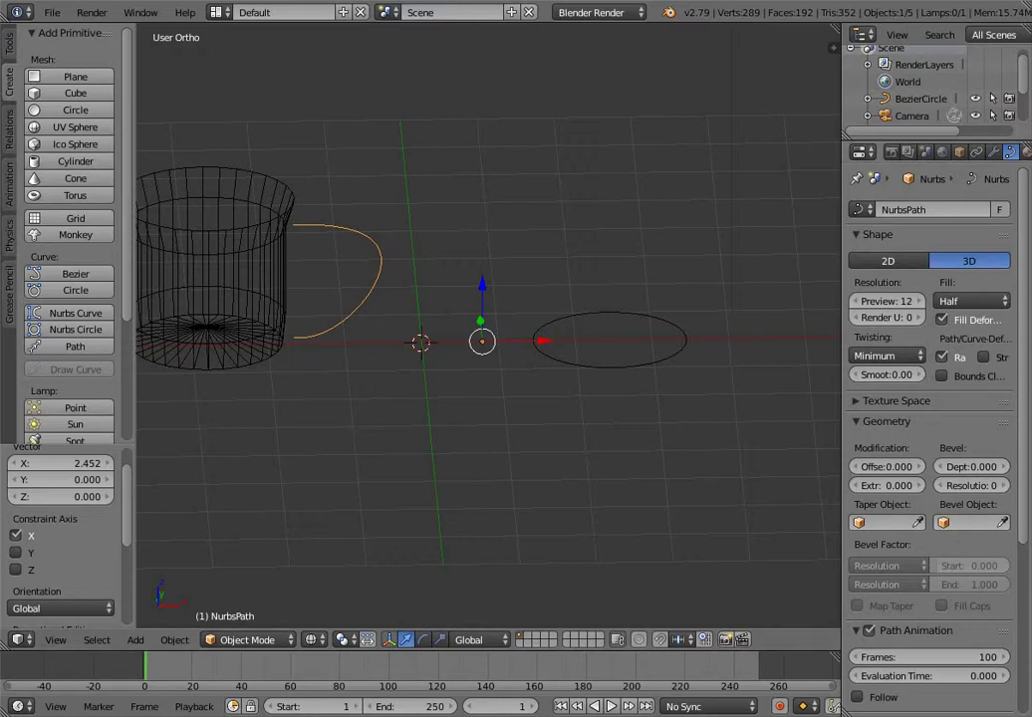
pyautogui.click(962, 522)
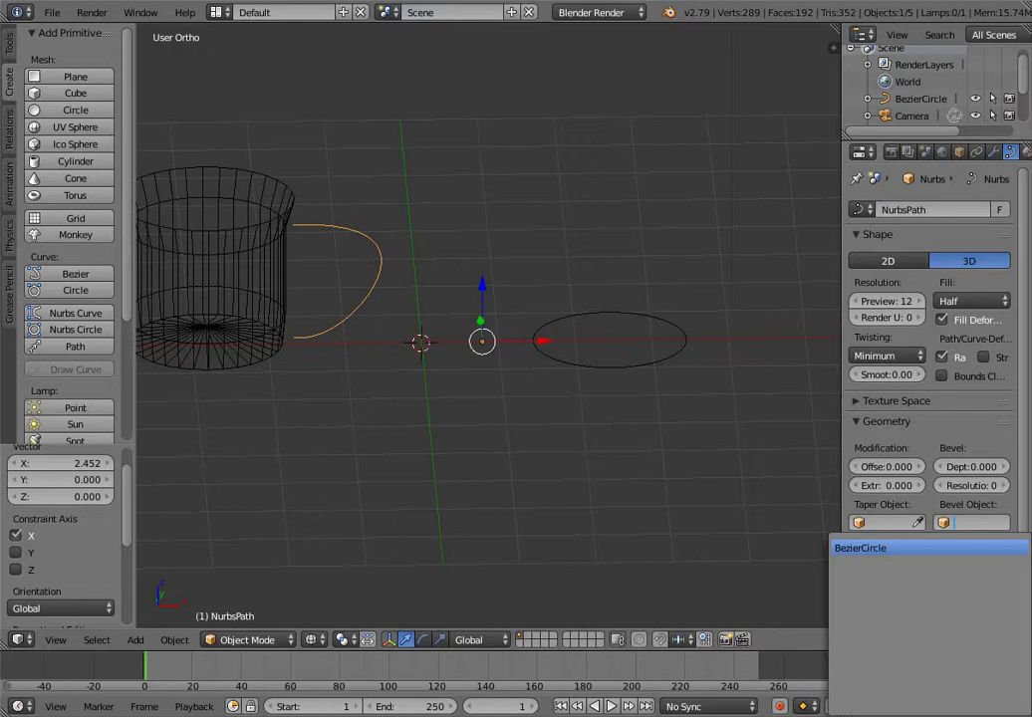
pyautogui.press('Return')
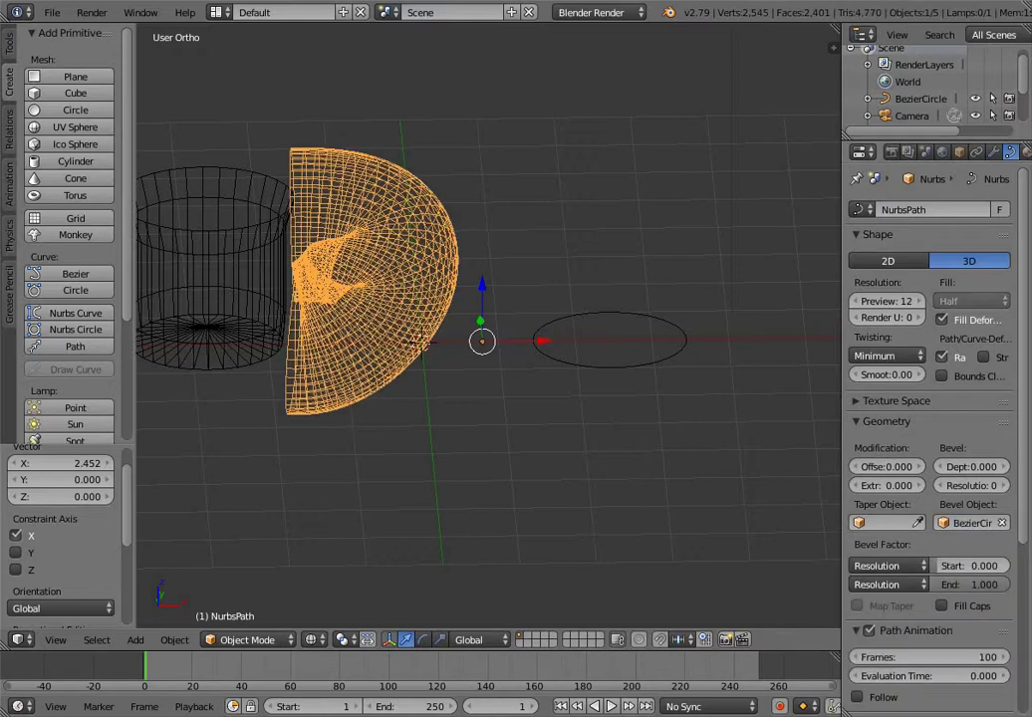
pyautogui.moveTo(449, 319); pyautogui.dragTo(807, 408, button='middle')
pyautogui.click(609, 301)
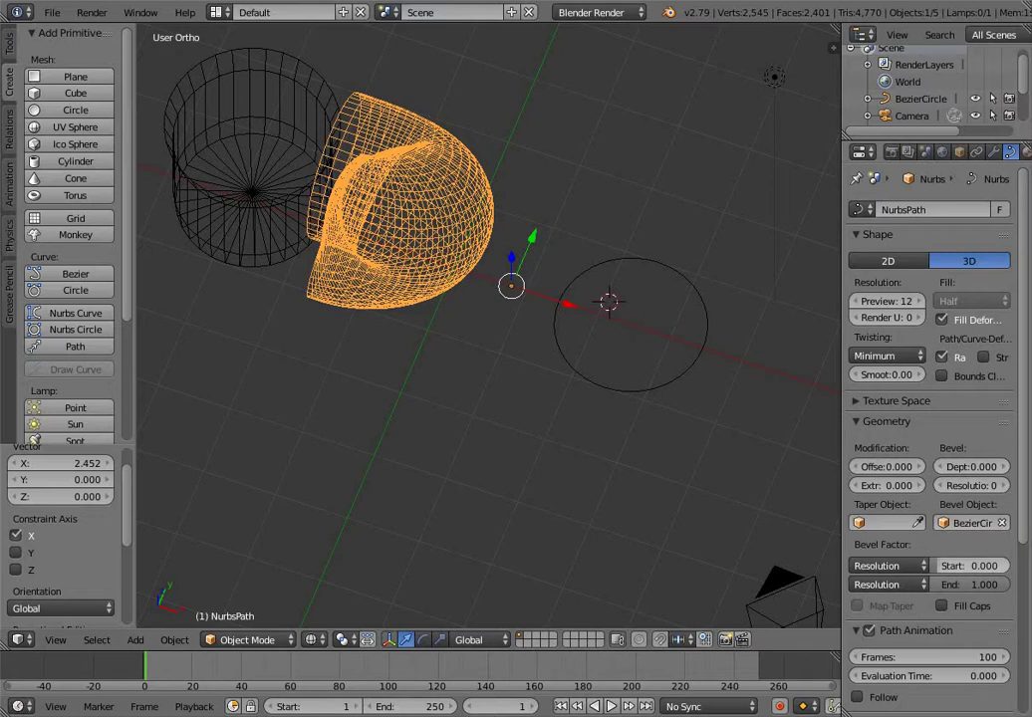
pyautogui.click(1002, 524)
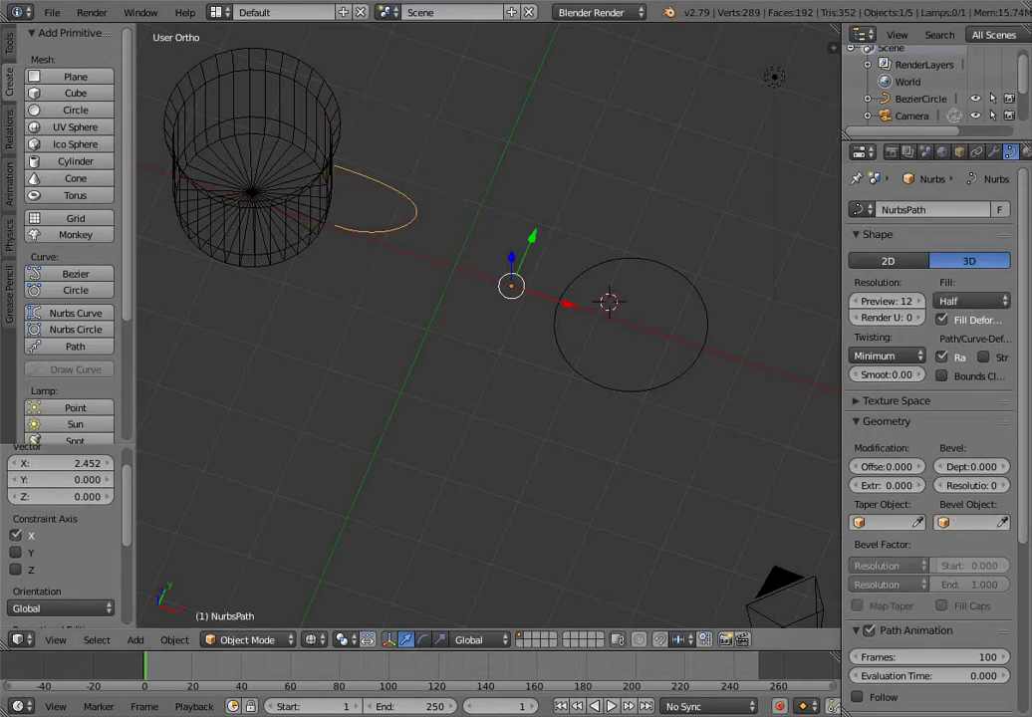
# Scale the Bezier circle down uniformly to about 0.171
pyautogui.click(959, 152)
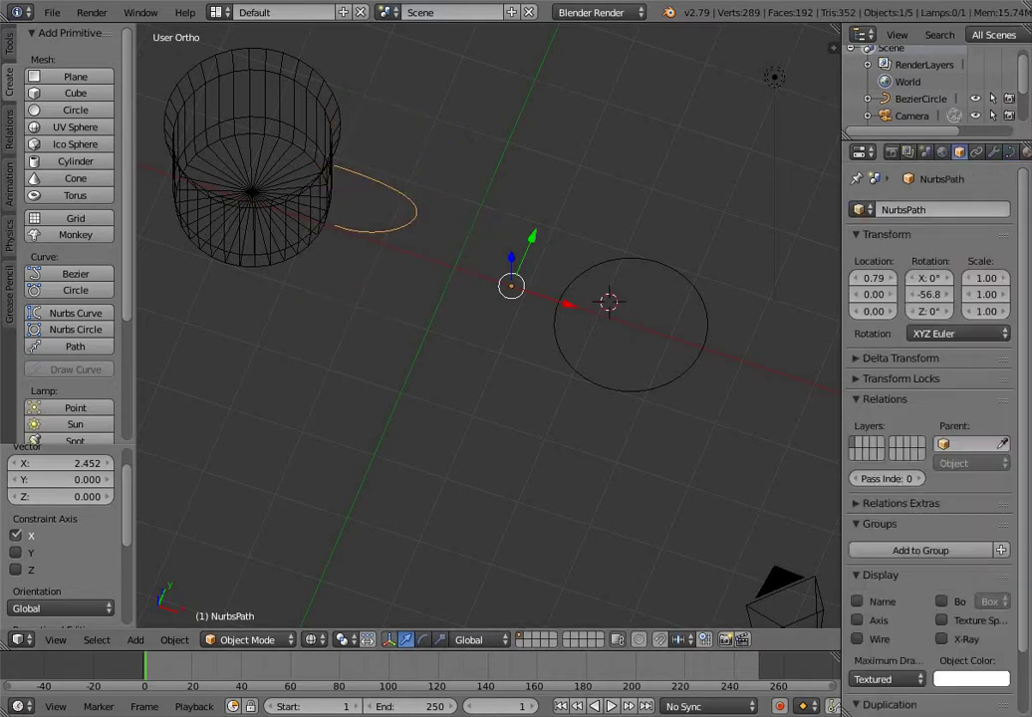
pyautogui.rightClick(690, 282)
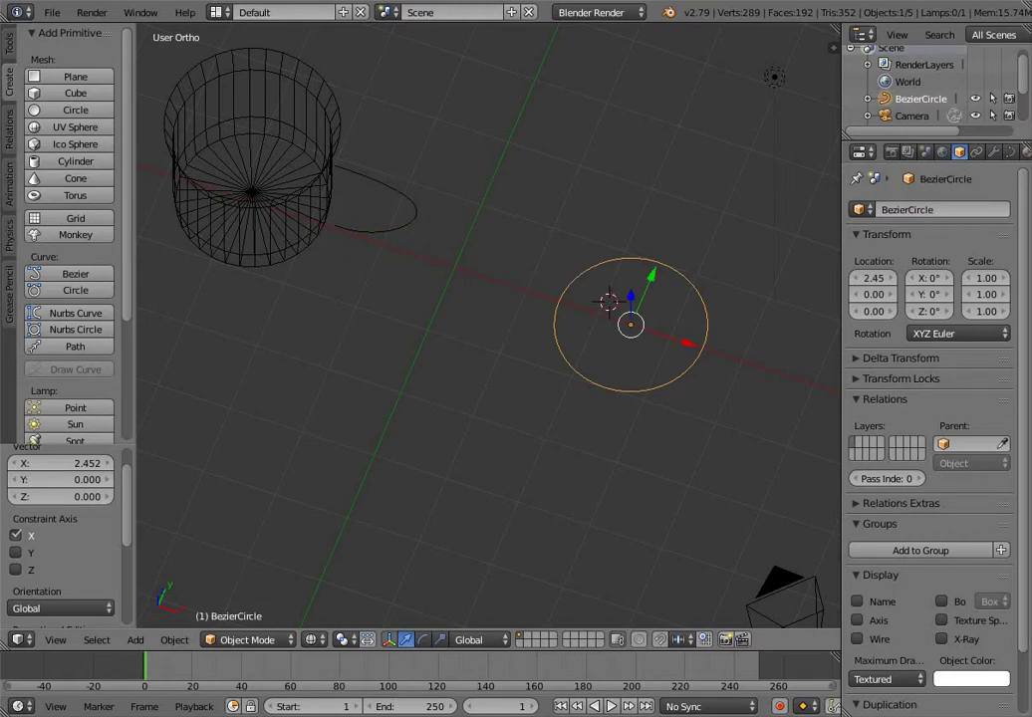
pyautogui.press('s')
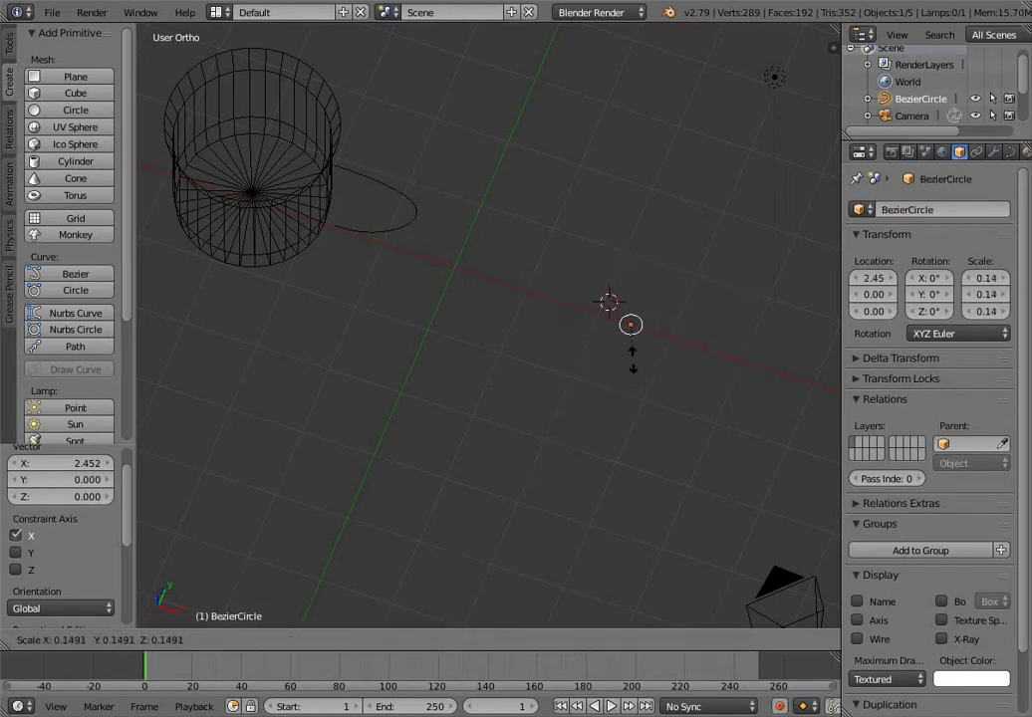
pyautogui.click(632, 365)
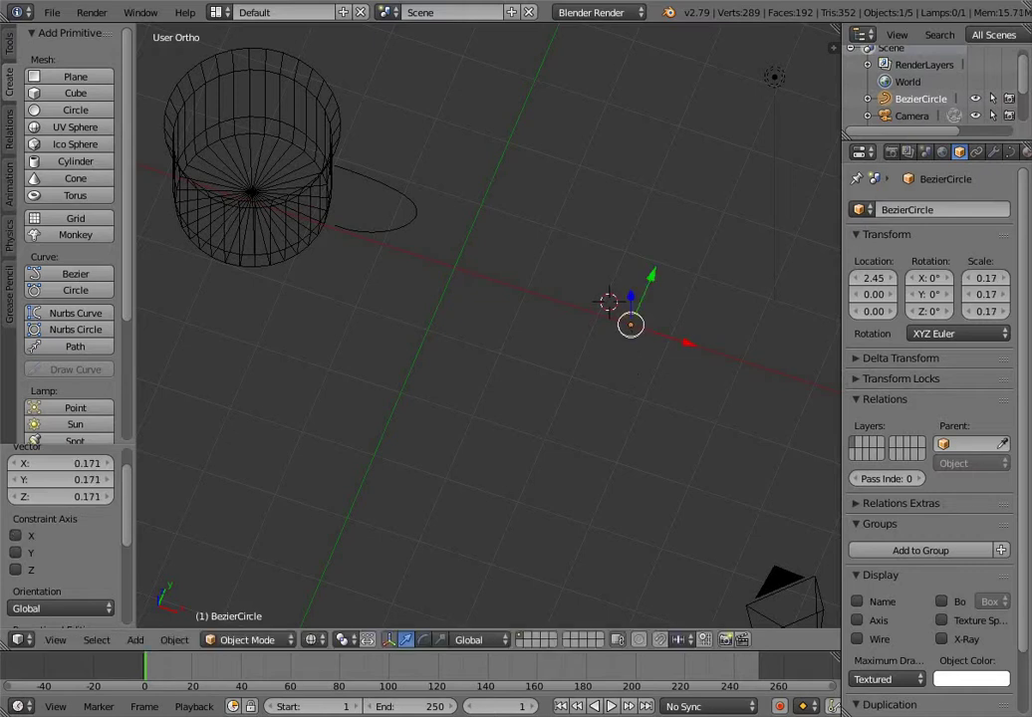
# Select the handle path and set BezierCircle as its bevel object
pyautogui.rightClick(414, 204)
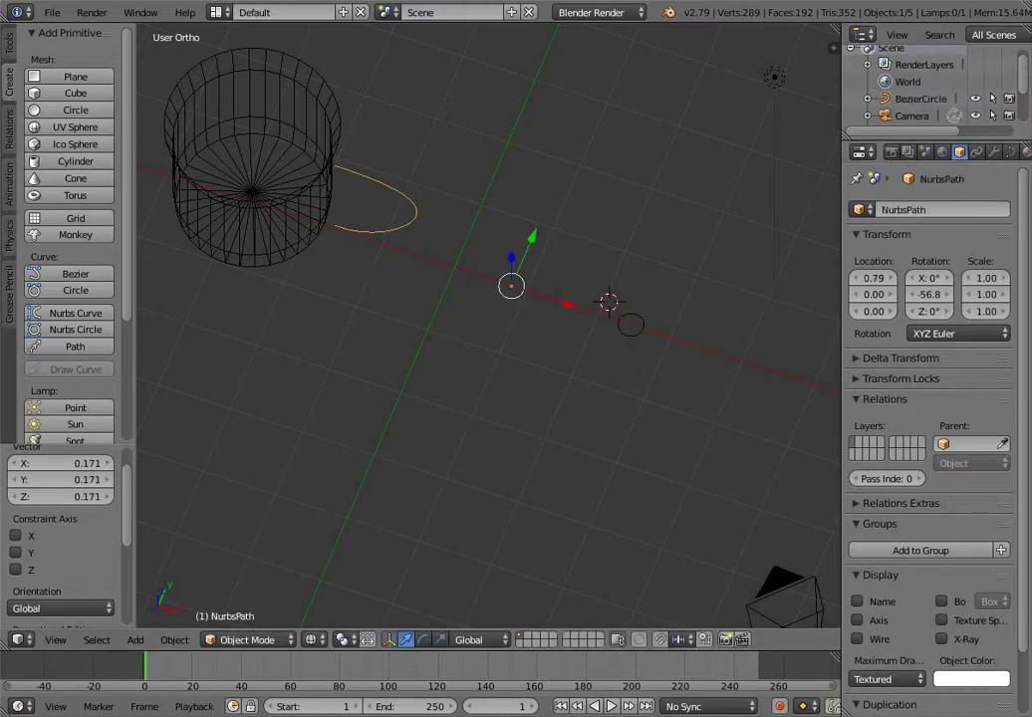
pyautogui.click(1010, 152)
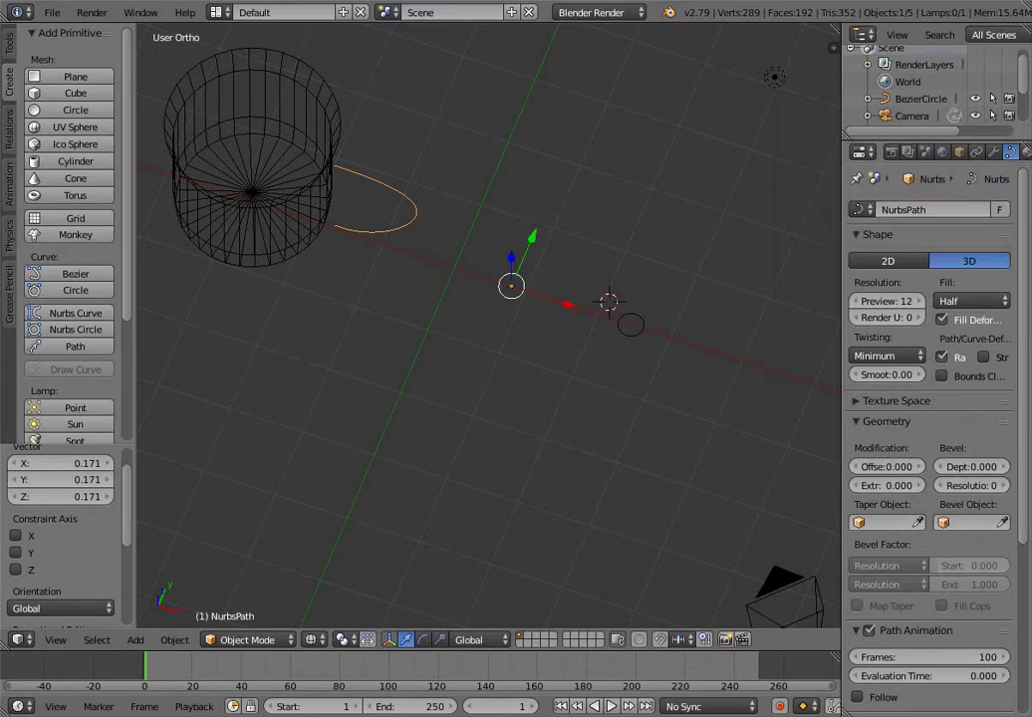
pyautogui.click(972, 523)
pyautogui.click(877, 547)
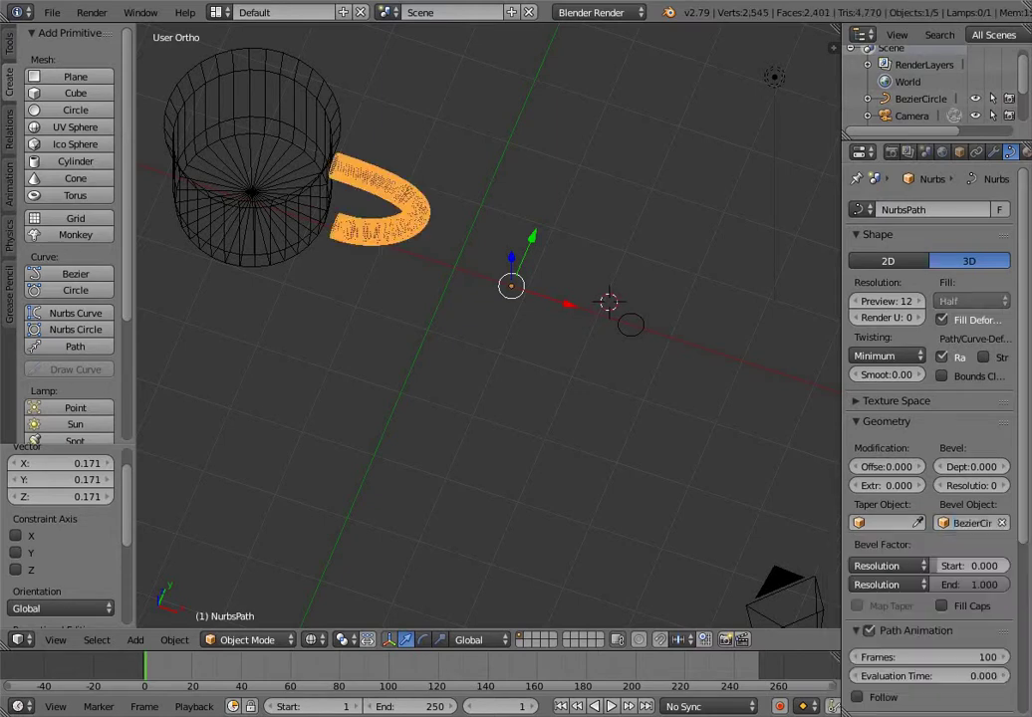
# In Edit Mode from the front, move the handle path's lower end point about 0.145 along Z and -0.045 along X
pyautogui.moveTo(489, 398); pyautogui.dragTo(747, 232, button='middle')
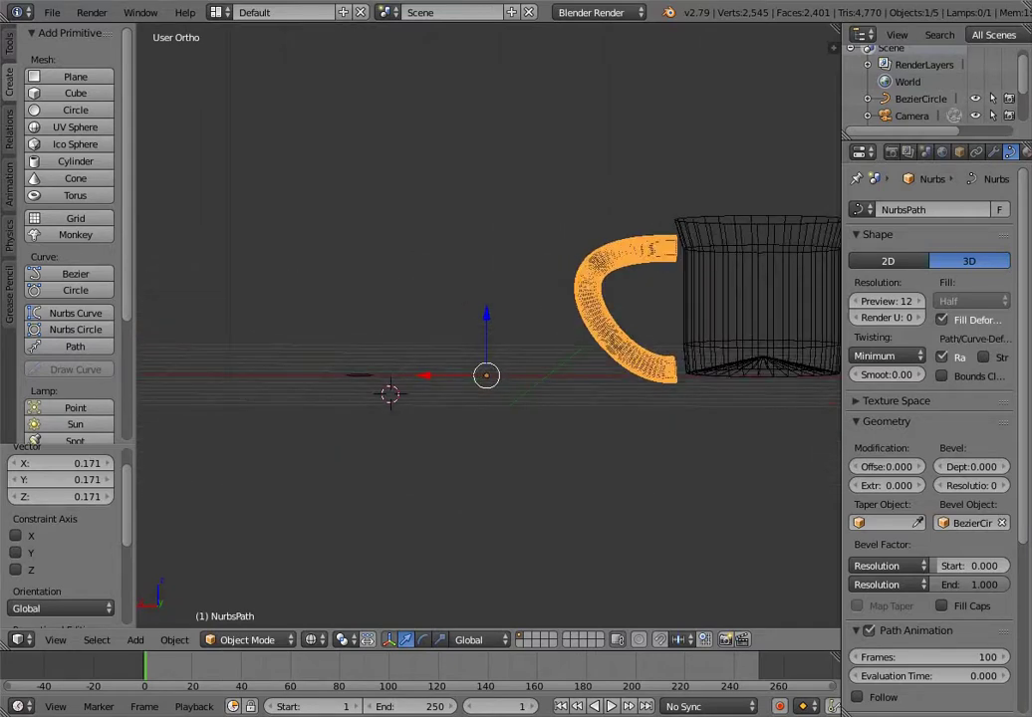
pyautogui.press('KP_1')
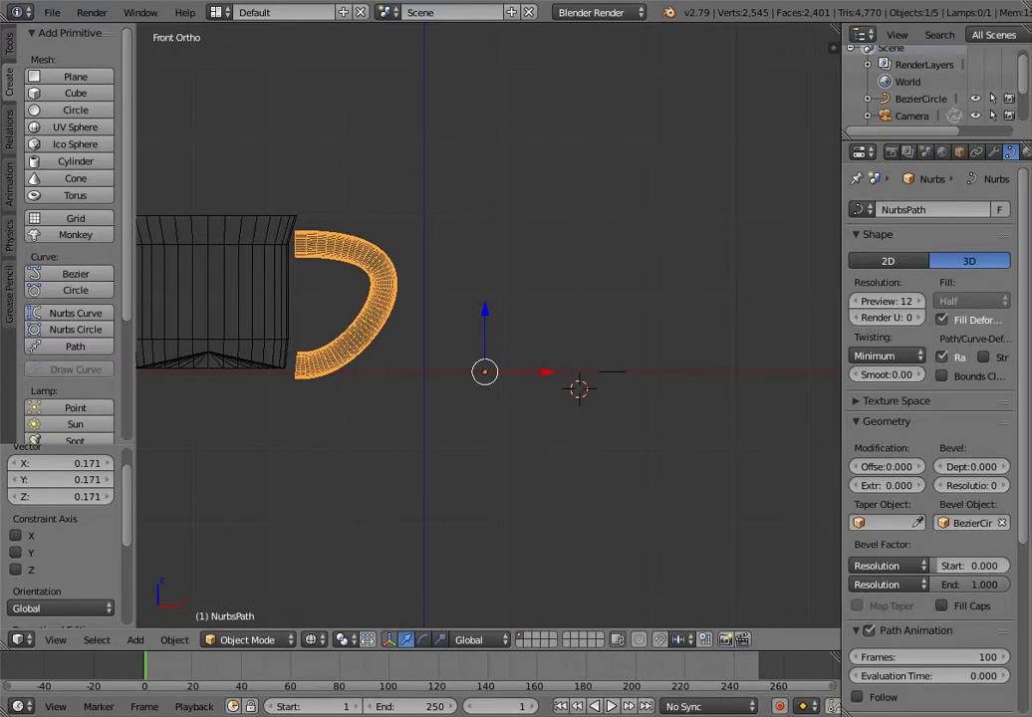
pyautogui.click(249, 640)
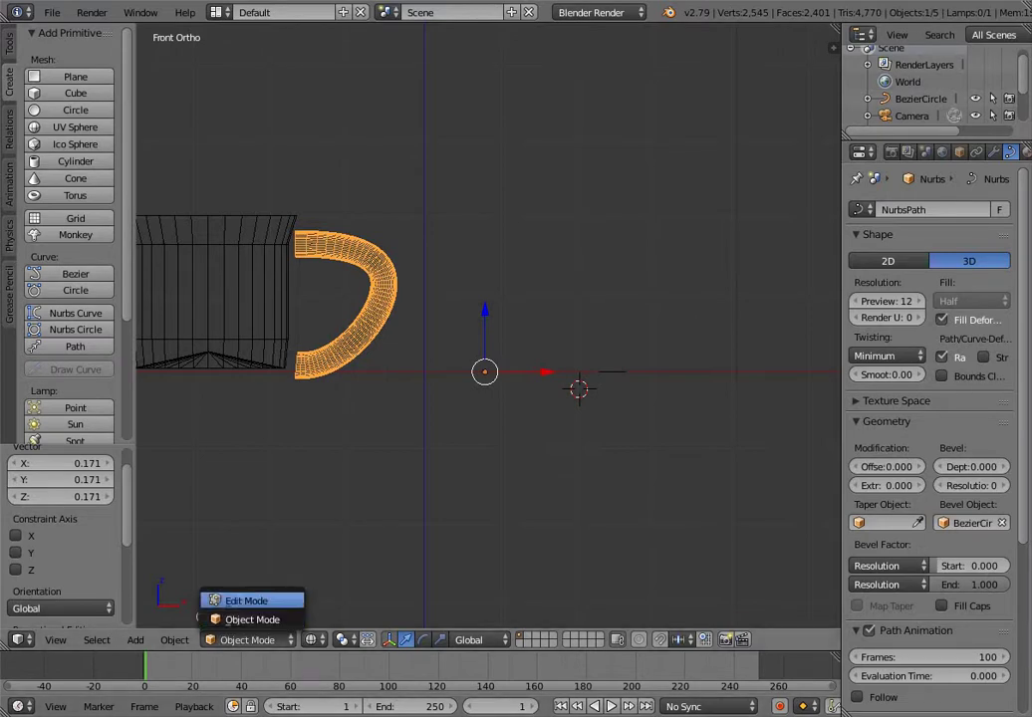
pyautogui.click(248, 601)
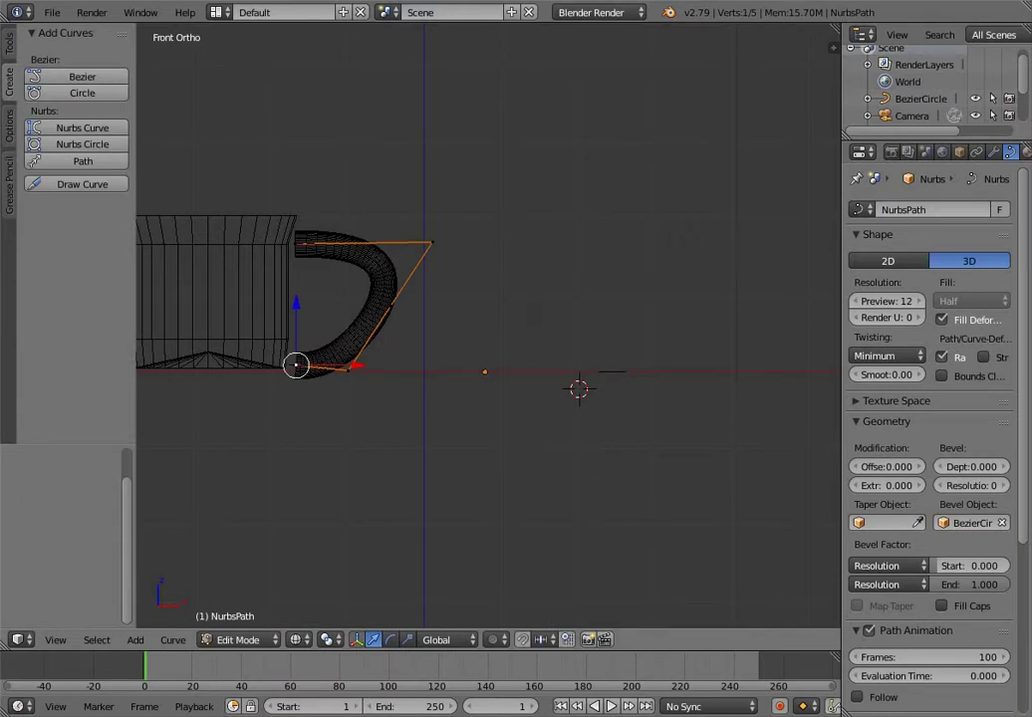
pyautogui.press('g')
pyautogui.press('z')
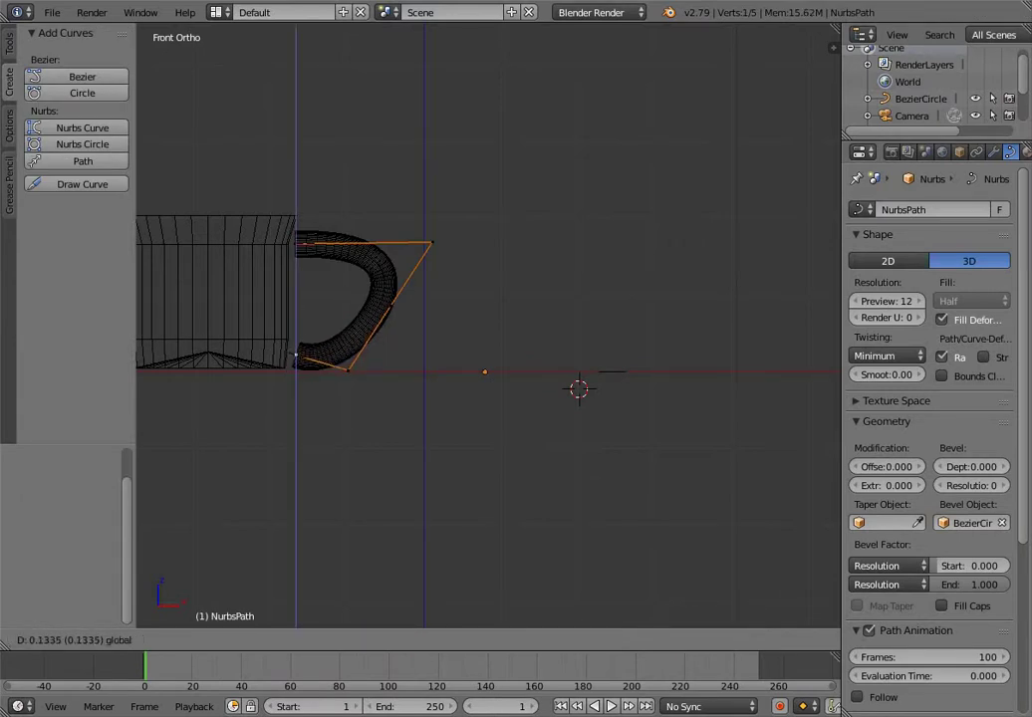
pyautogui.press('Return')
pyautogui.press('g')
pyautogui.press('x')
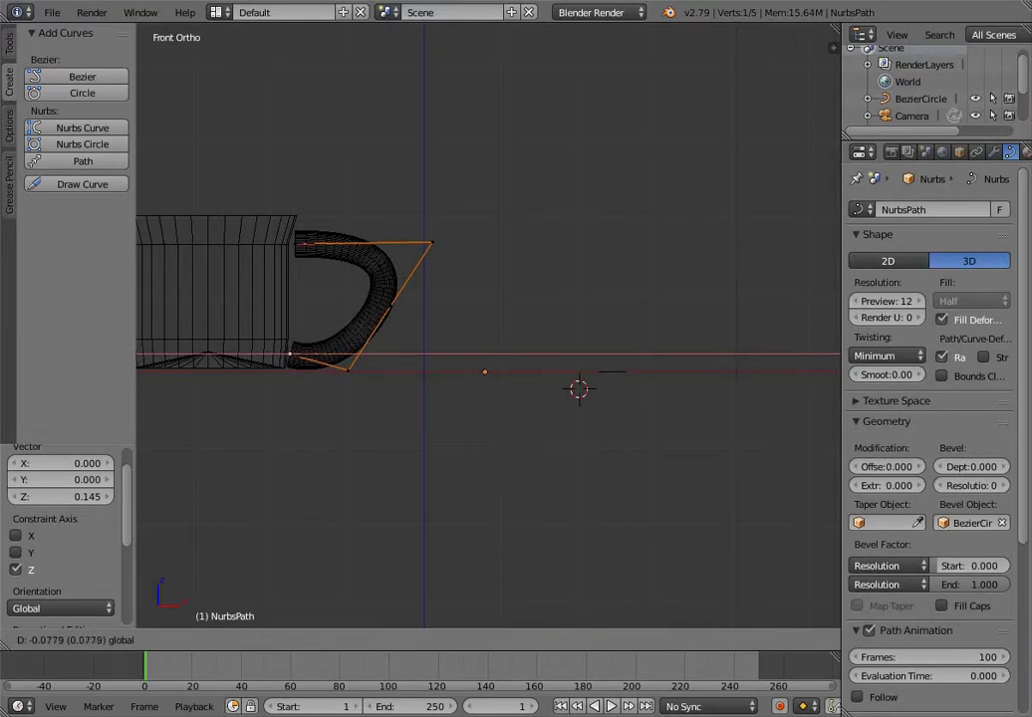
pyautogui.press('Return')
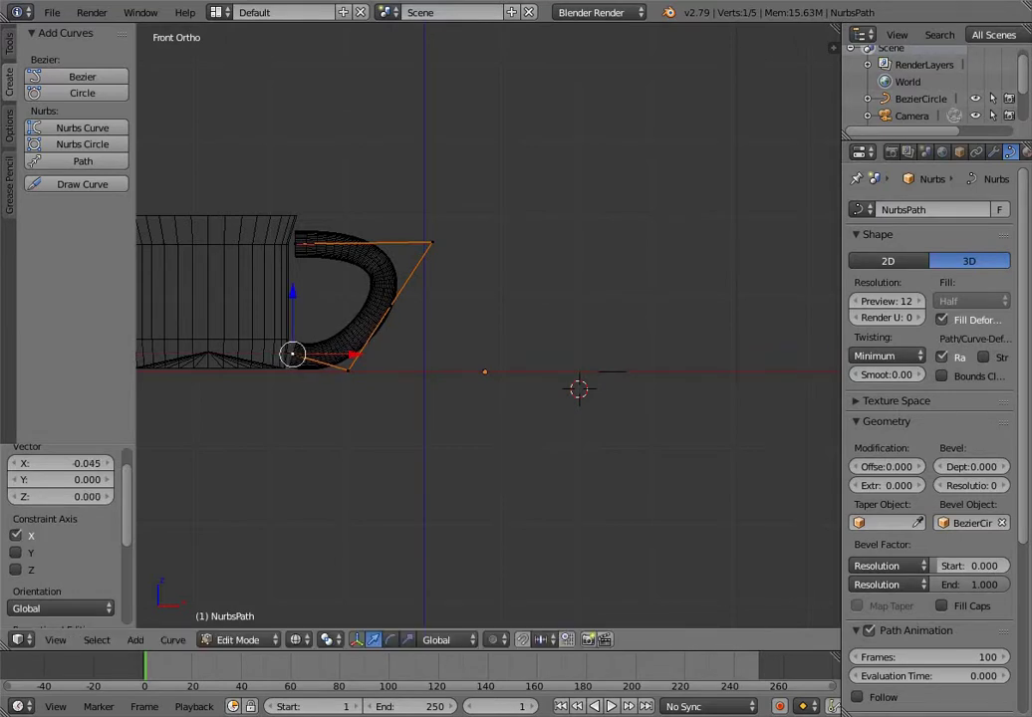
# Switch the manipulator to rotation and select the handle path's lower end point
pyautogui.click(390, 641)
pyautogui.click(312, 293)
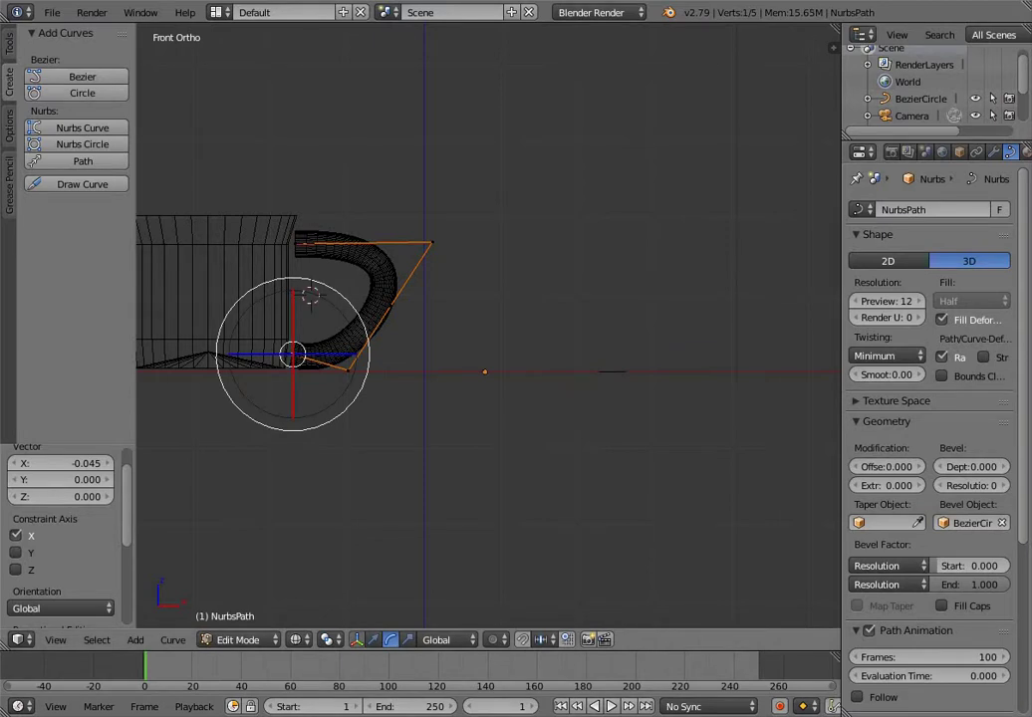
pyautogui.rightClick(295, 243)
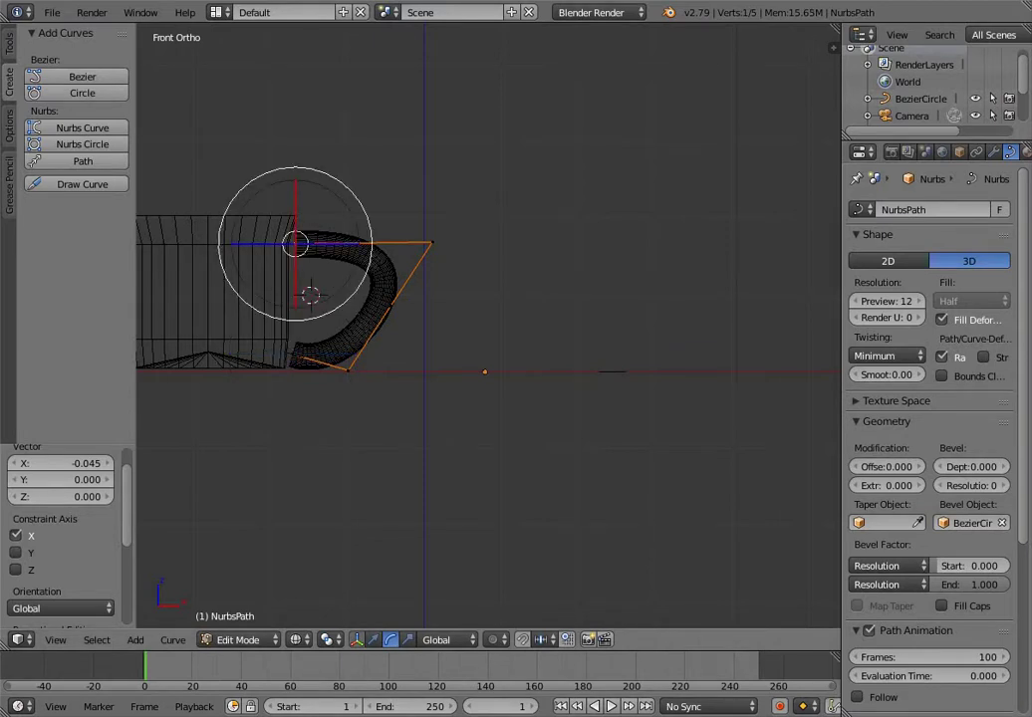
pyautogui.rightClick(293, 355)
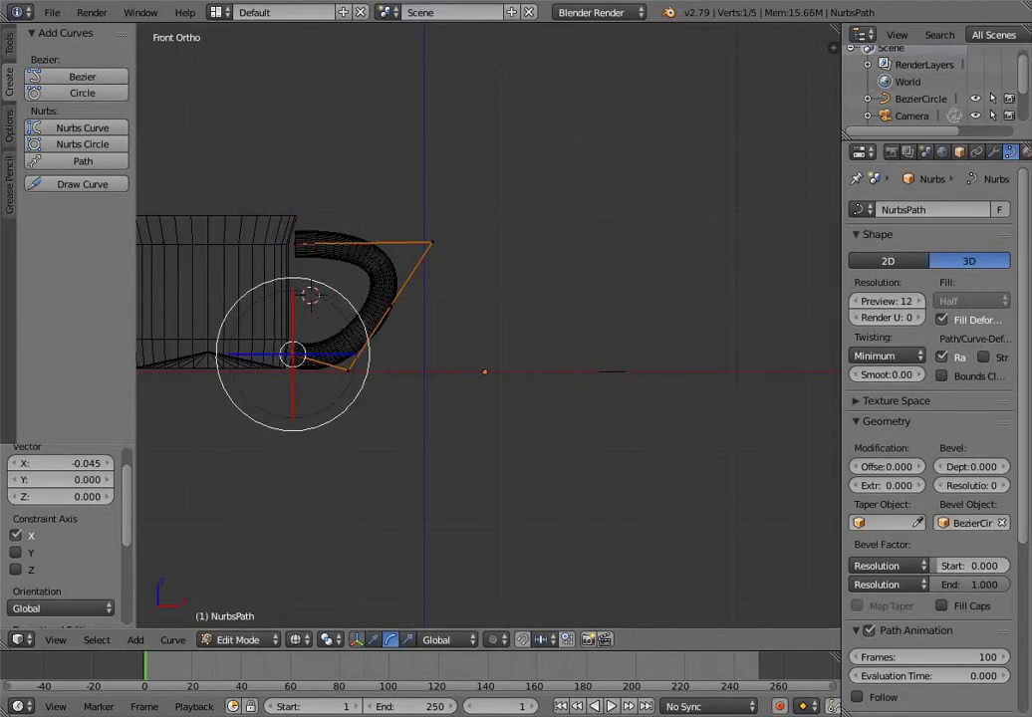
# Set the handle path object's Y rotation to about -53.6°
pyautogui.click(960, 151)
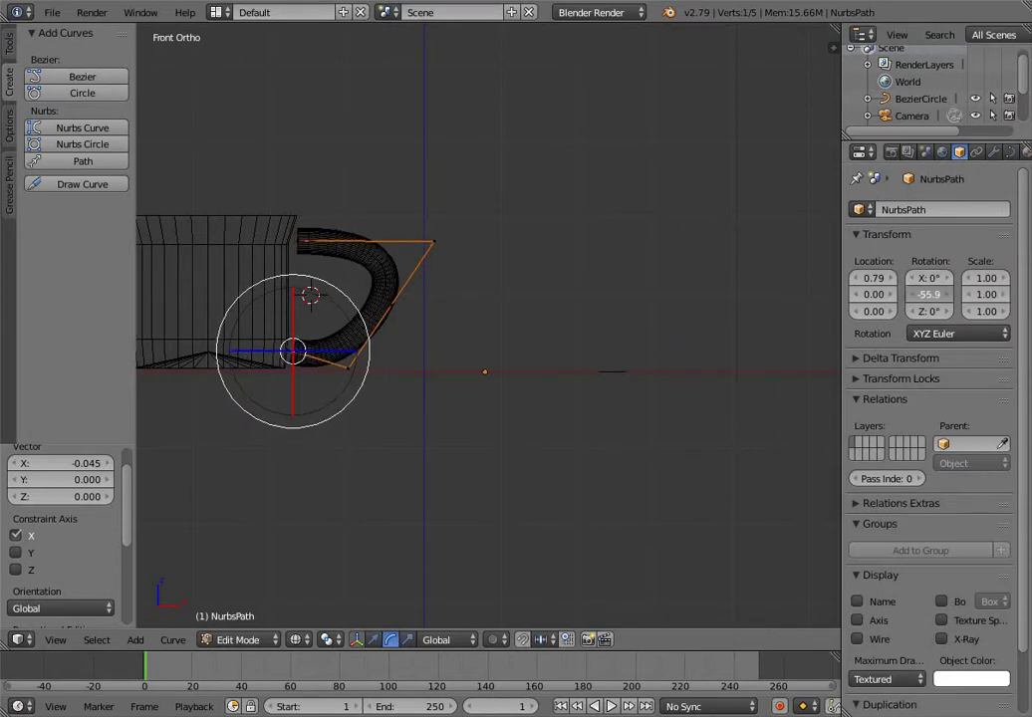
pyautogui.moveTo(929, 293); pyautogui.dragTo(920, 294)
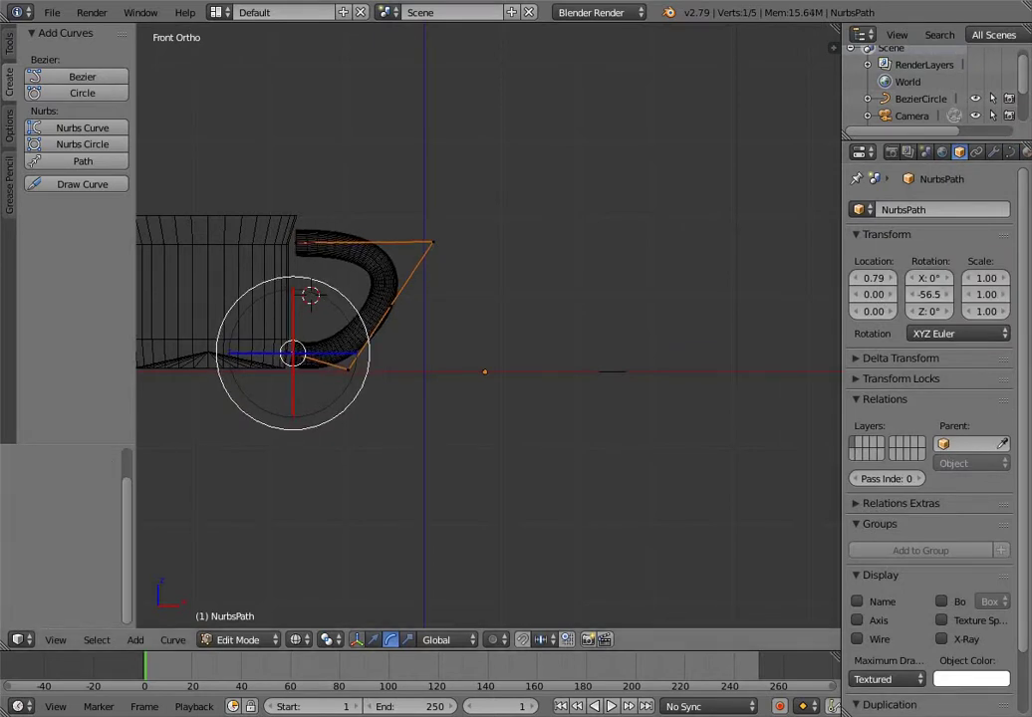
pyautogui.click(510, 358)
pyautogui.rightClick(433, 241)
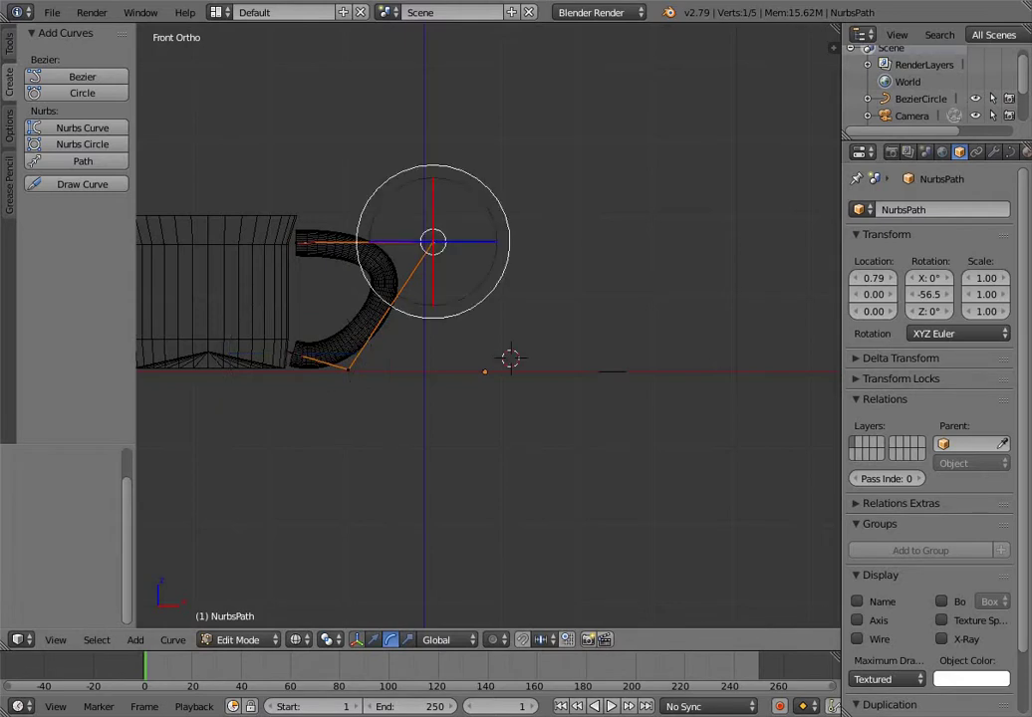
pyautogui.moveTo(929, 294); pyautogui.dragTo(955, 294)
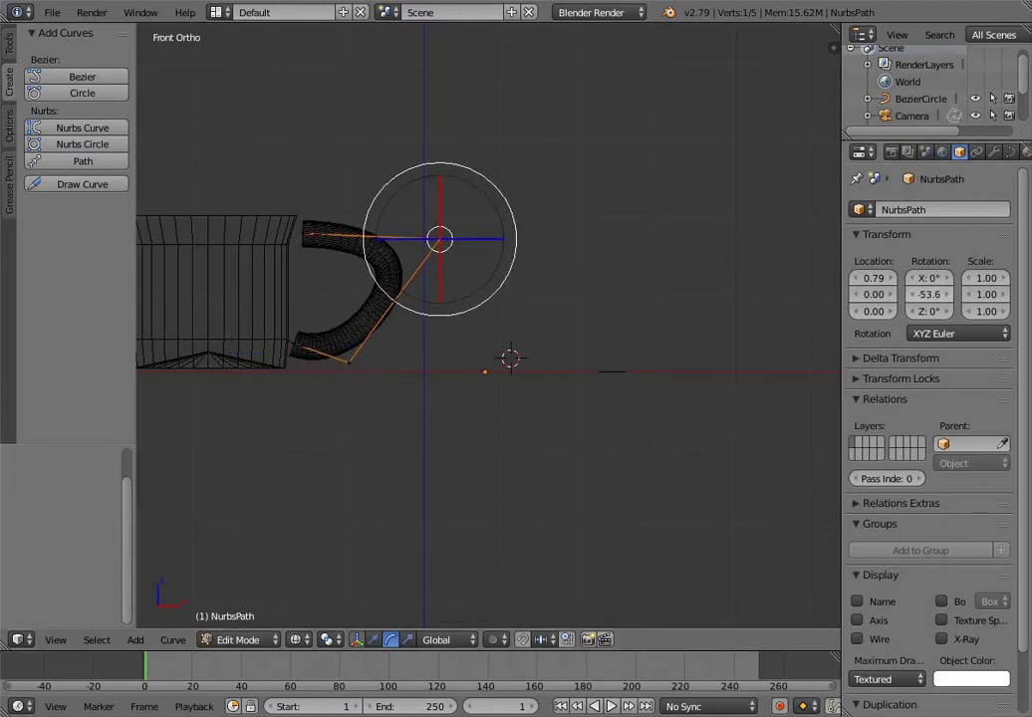
# Select the handle path's lower end point and rotate it about -106° around the global Y axis
pyautogui.rightClick(295, 343)
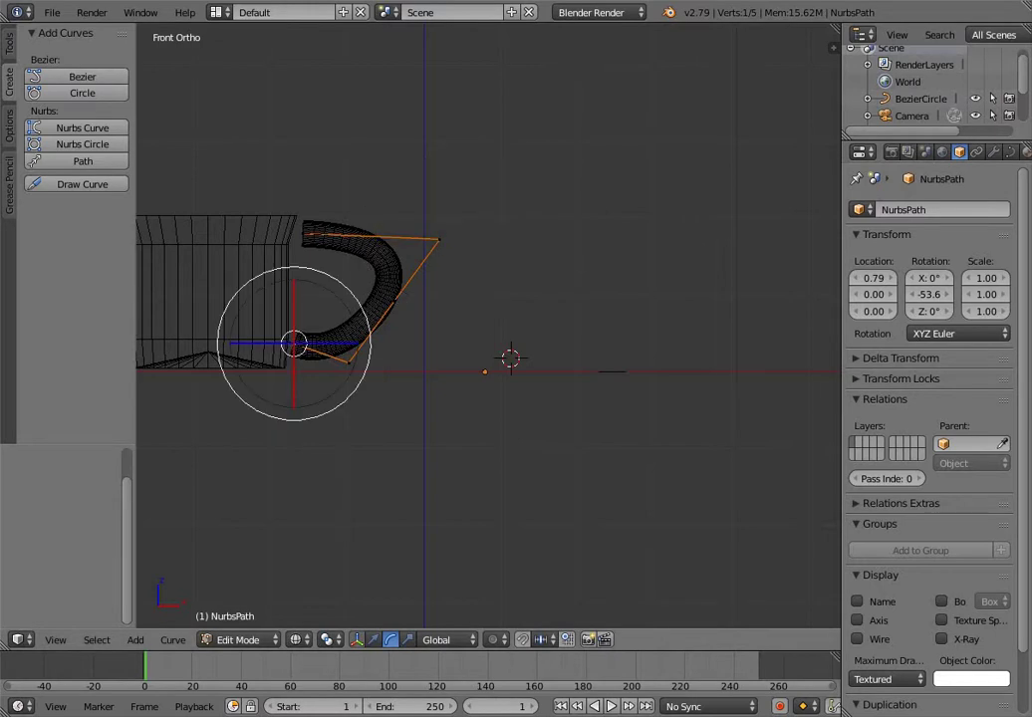
pyautogui.click(348, 316)
pyautogui.scroll(4, 349, 316)
pyautogui.scroll(-3, 349, 316)
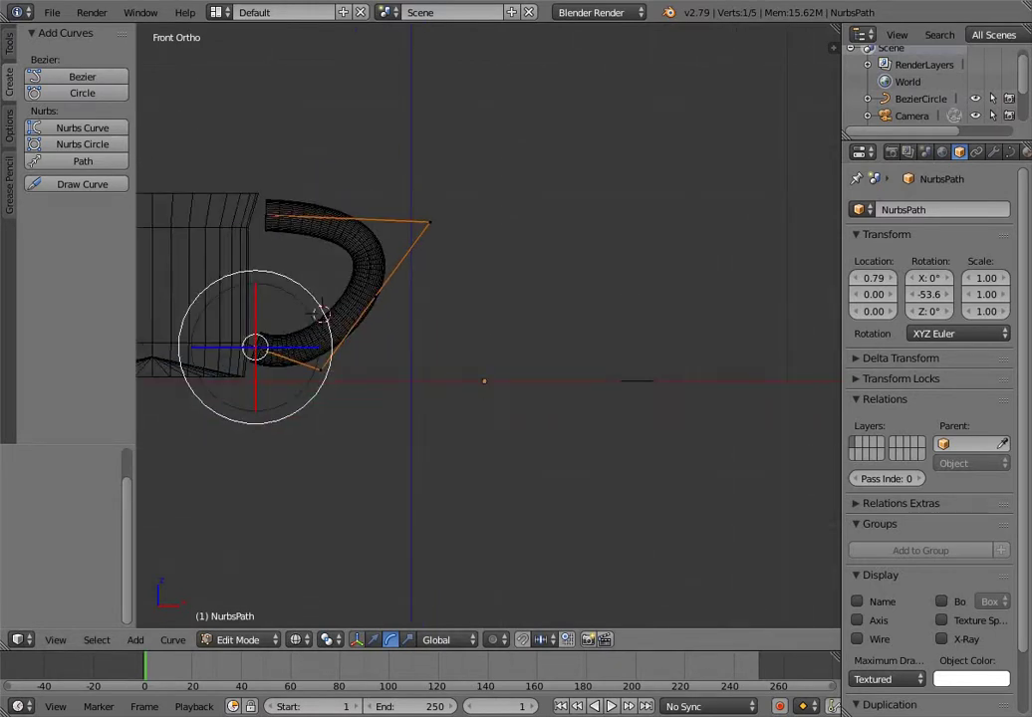
pyautogui.moveTo(478, 299); pyautogui.dragTo(528, 448, button='middle')
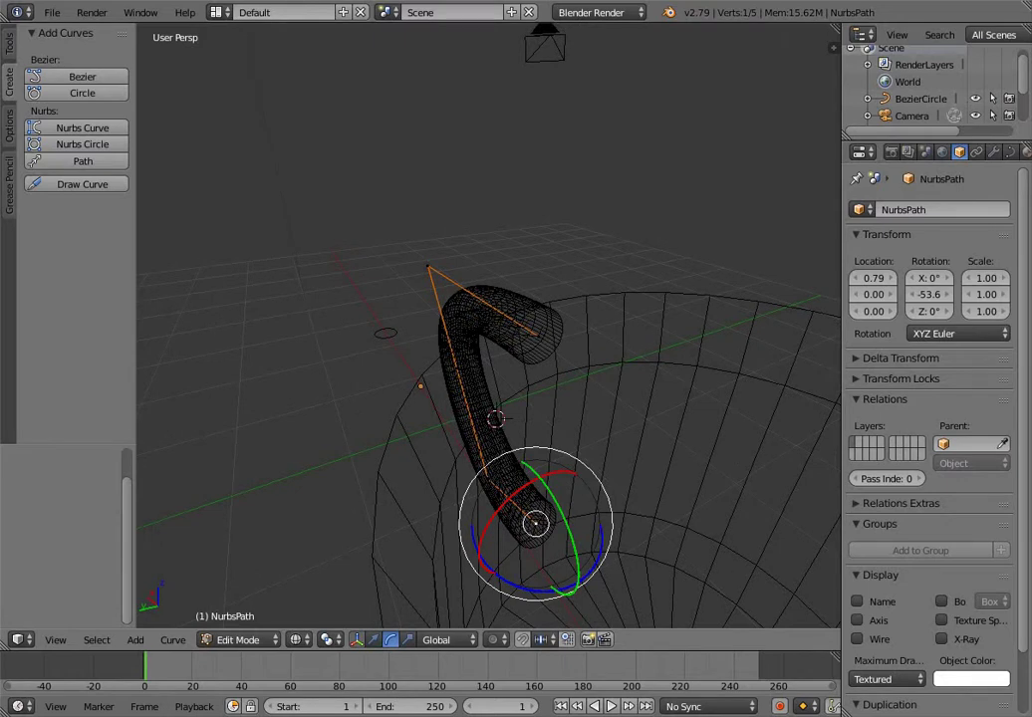
pyautogui.moveTo(558, 510); pyautogui.dragTo(545, 573)
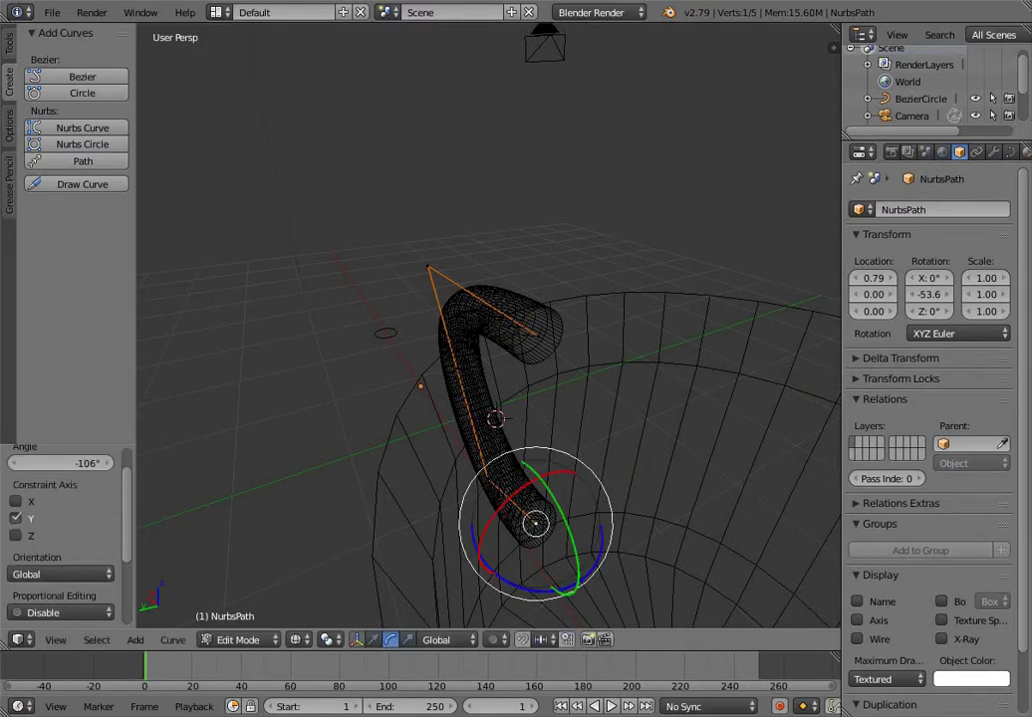
# Rotate the handle path's lower end point a further -577° around the global Y axis
pyautogui.moveTo(543, 568); pyautogui.dragTo(349, 547, button='middle')
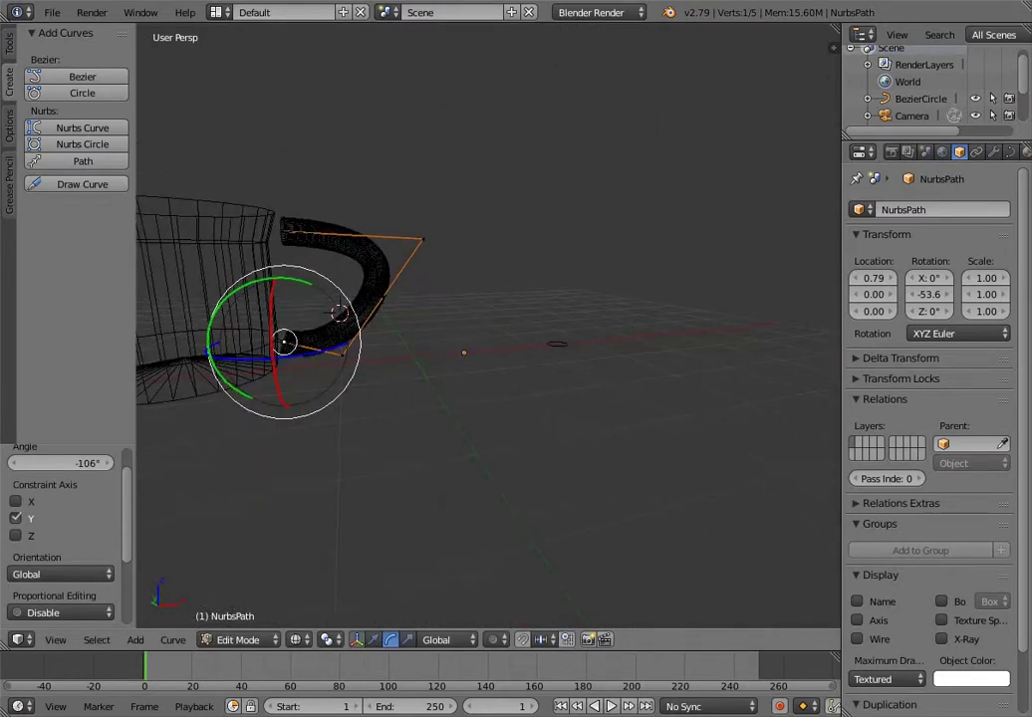
pyautogui.press('r')
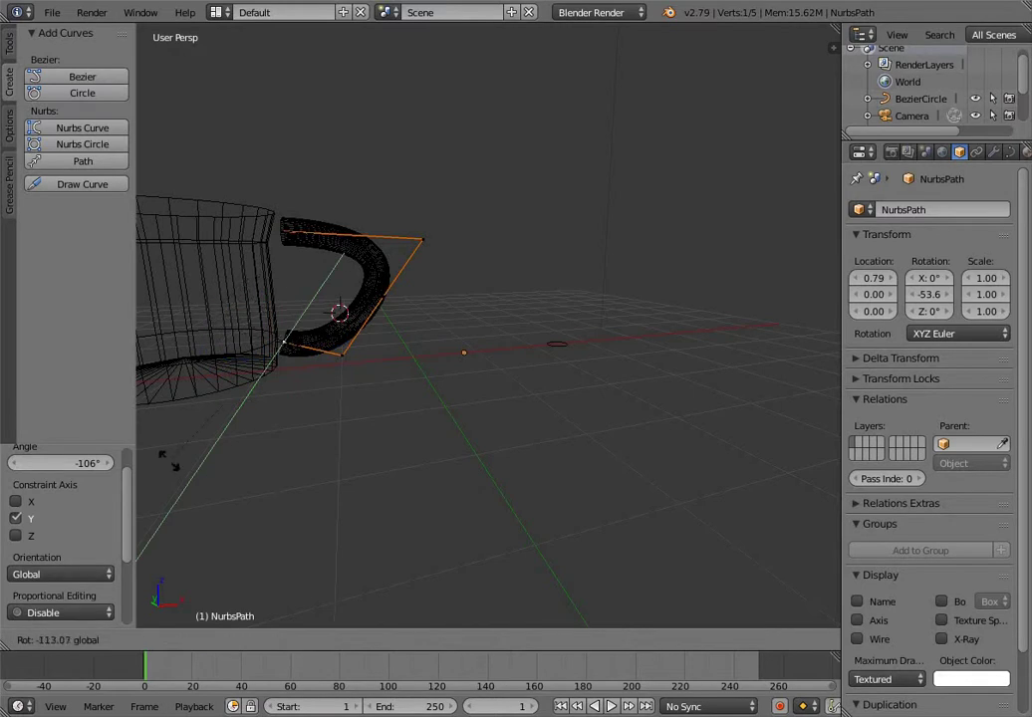
pyautogui.press('Return')
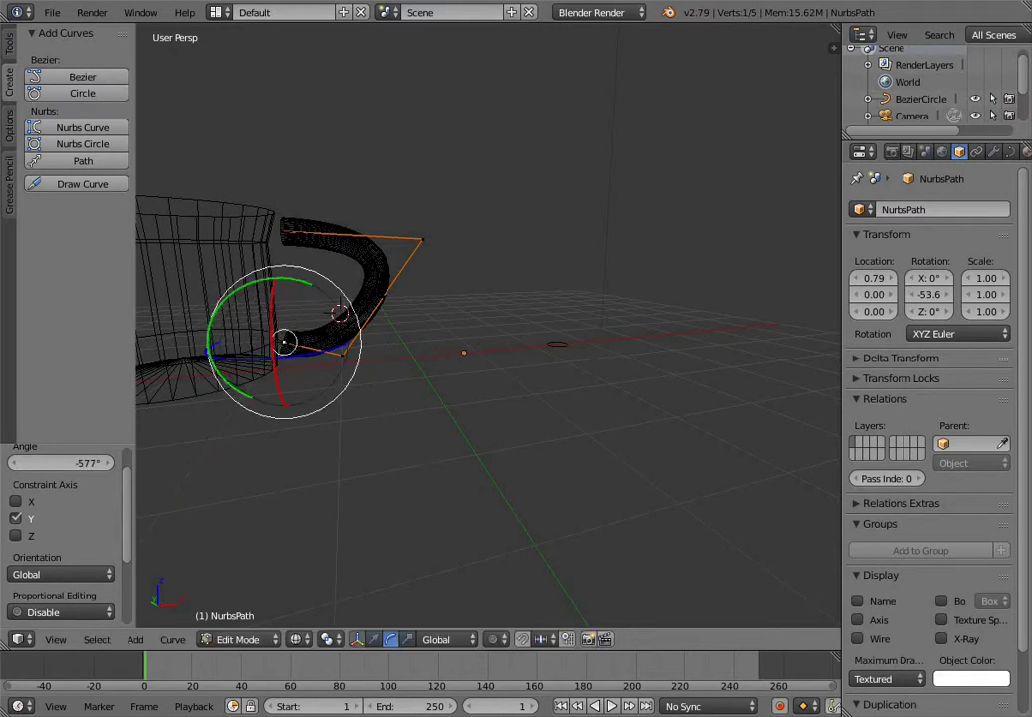
pyautogui.press('KP_0')
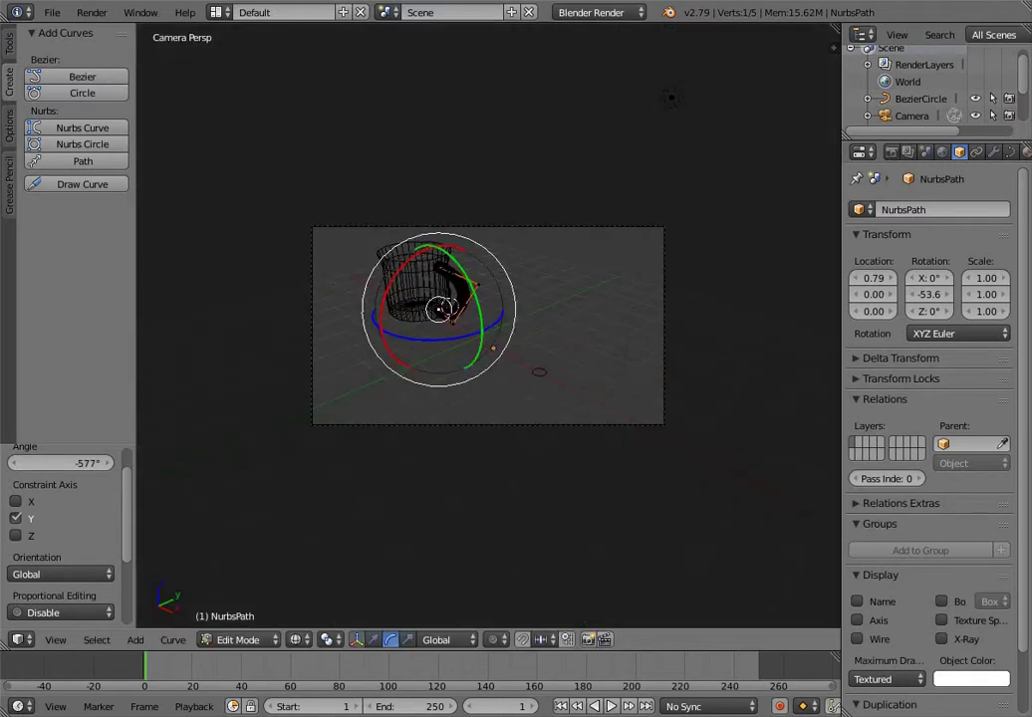
# In front orthographic view, move the handle path's upper end point down 0.167 along the global Z axis
pyautogui.press('KP_1')
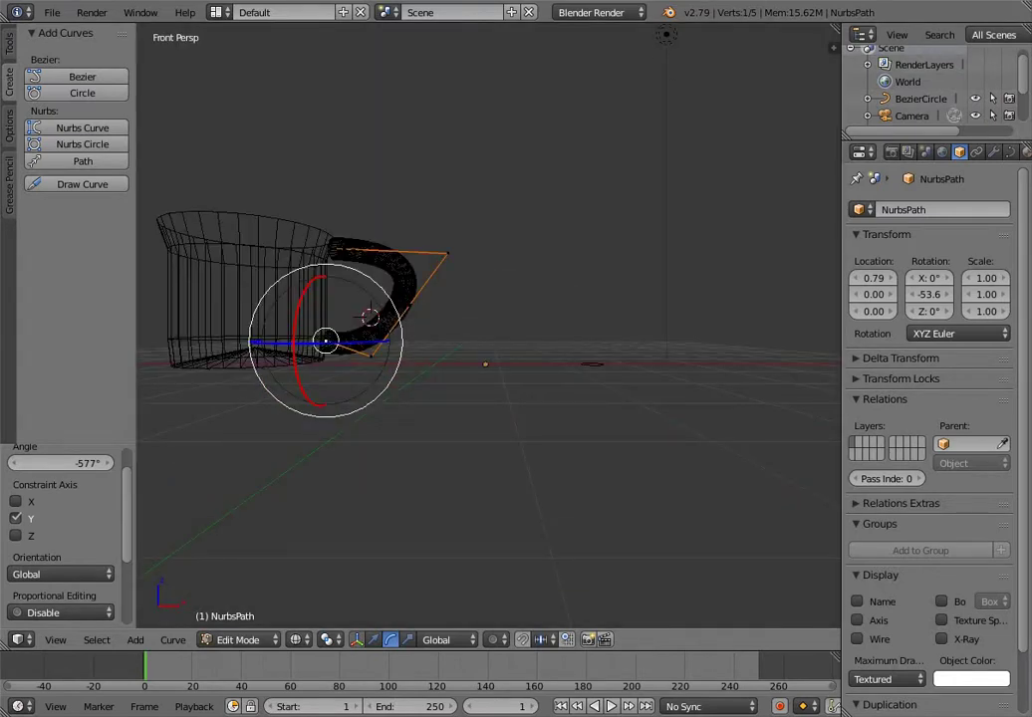
pyautogui.press('KP_0')
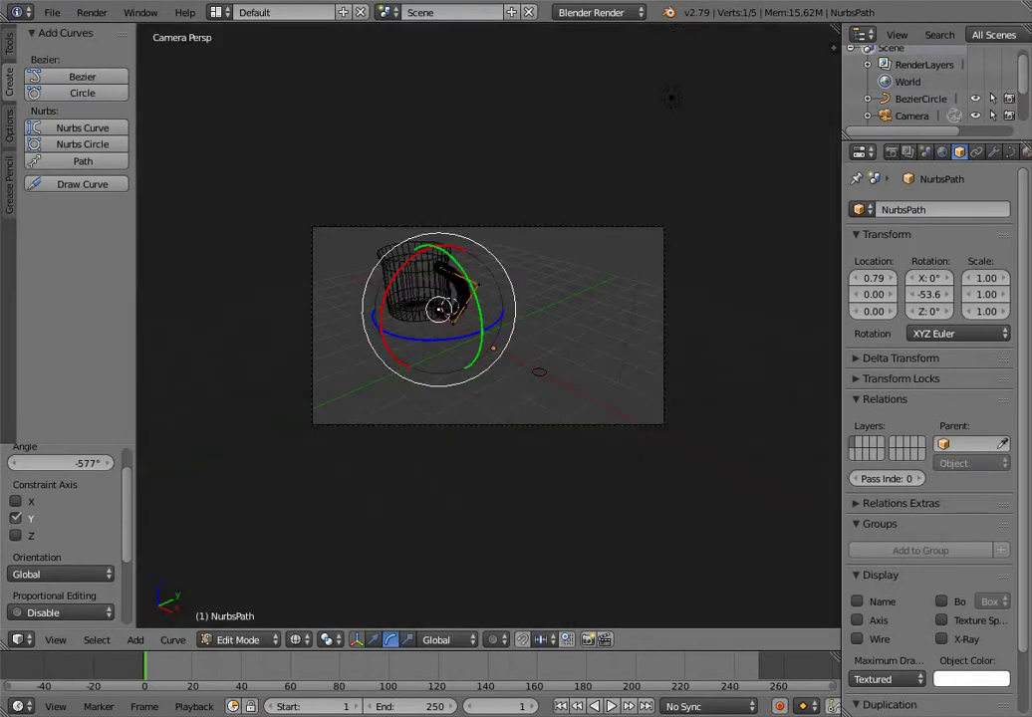
pyautogui.scroll(2, 488, 325)
pyautogui.scroll(-6, 488, 324)
pyautogui.scroll(12, 488, 325)
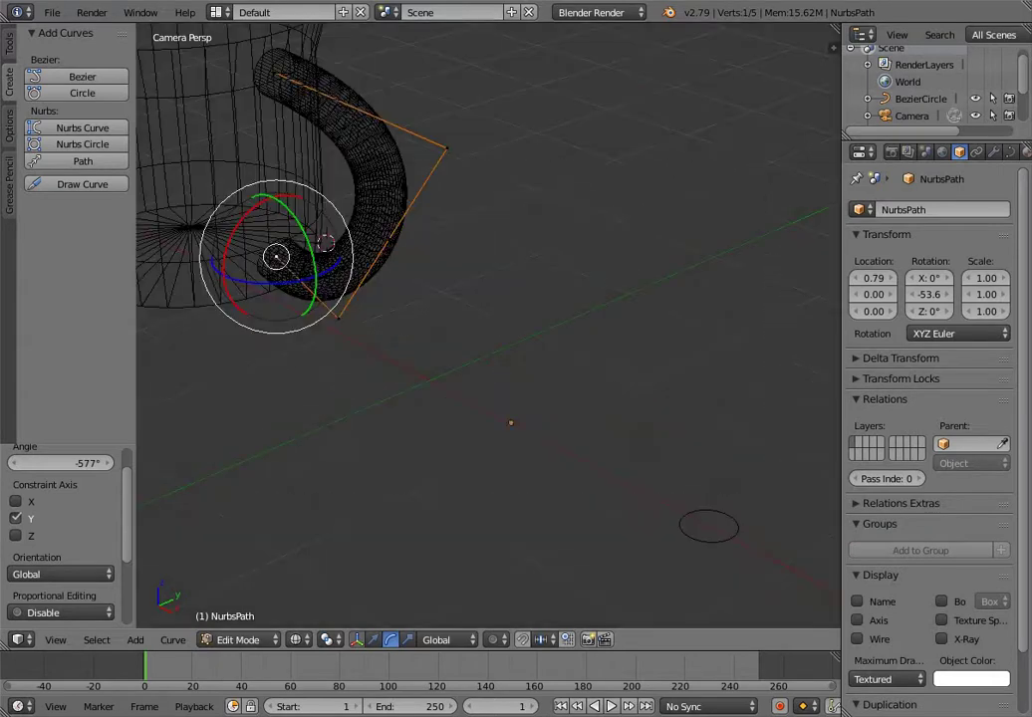
pyautogui.scroll(-3, 489, 324)
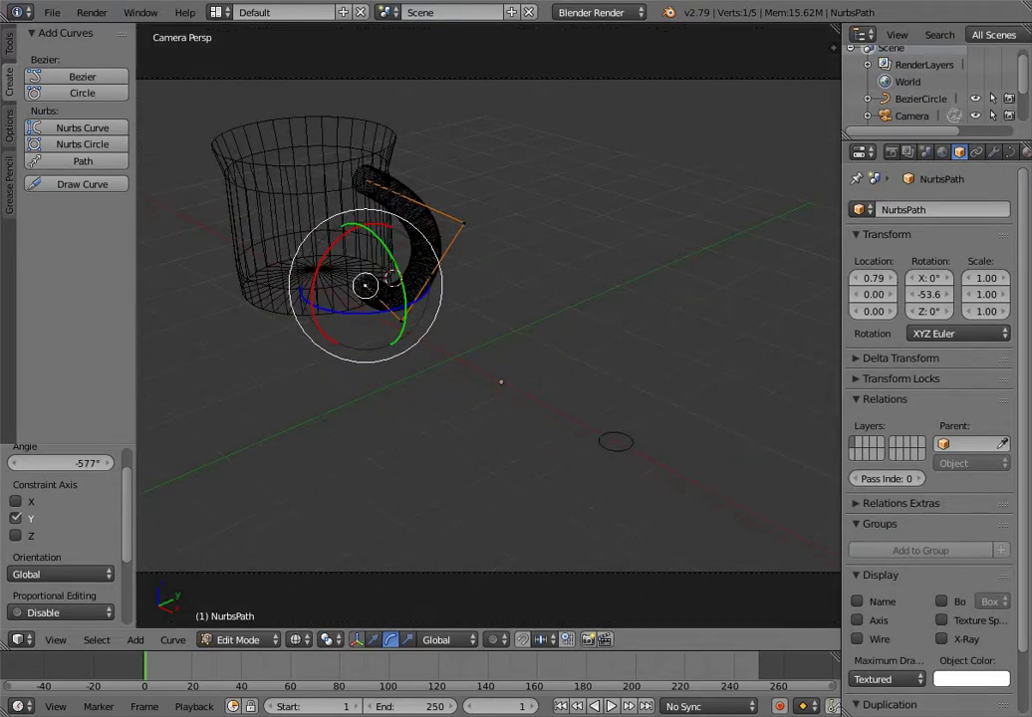
pyautogui.press('KP_1')
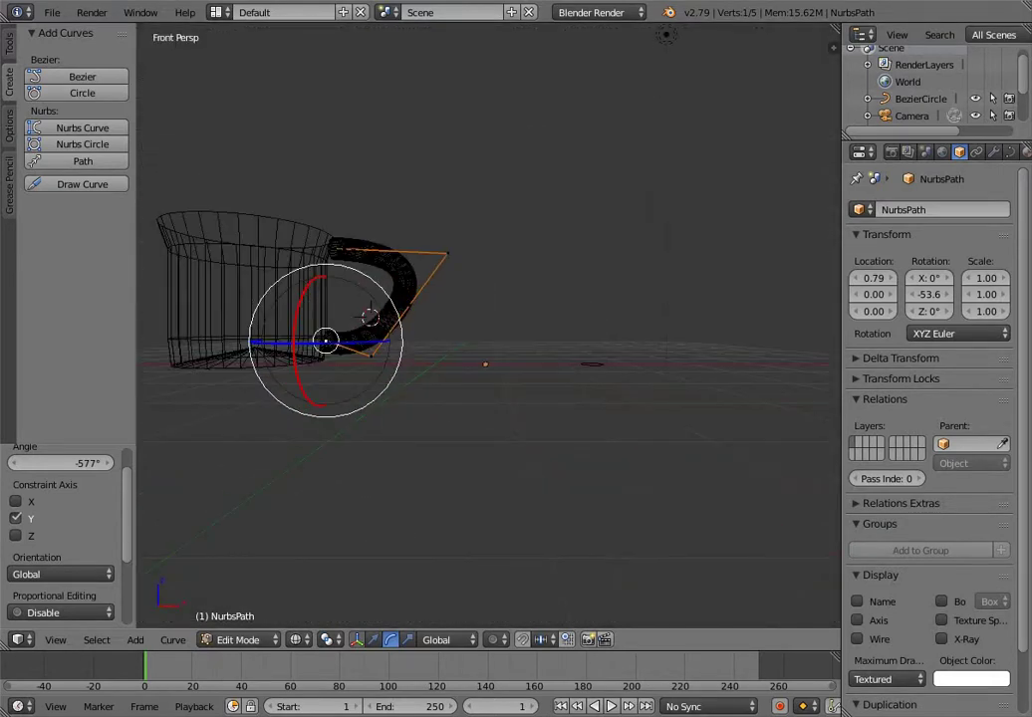
pyautogui.press('KP_5')
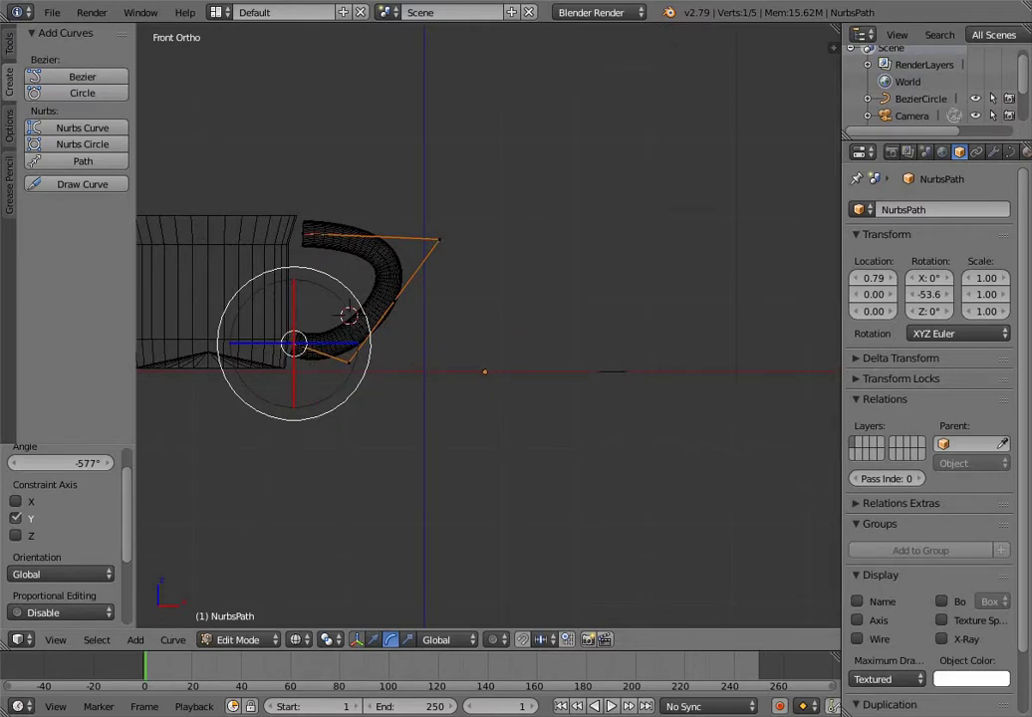
pyautogui.rightClick(303, 234)
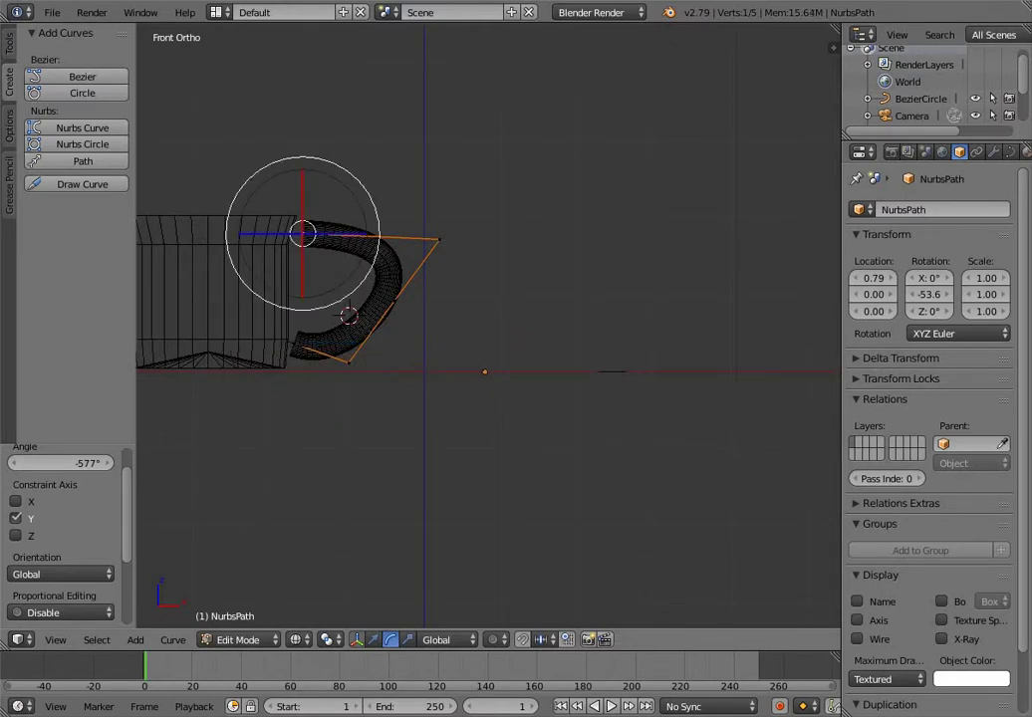
pyautogui.click(374, 641)
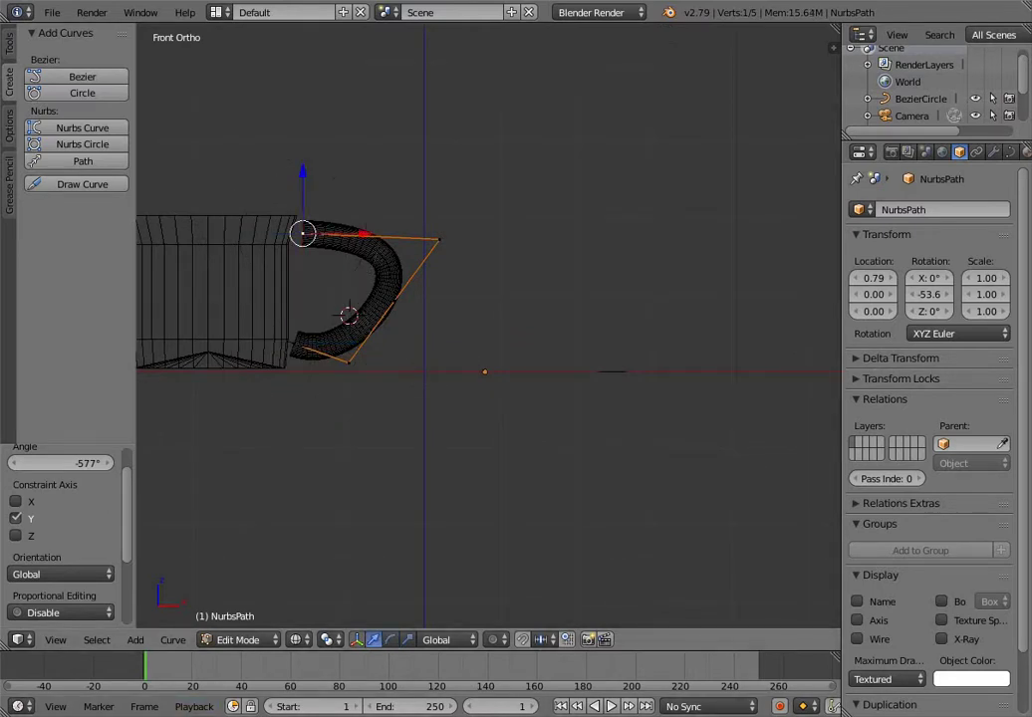
pyautogui.moveTo(303, 171); pyautogui.dragTo(303, 185)
# Raise the handle path's lowest control point and its lower end point slightly along the Z axis
pyautogui.rightClick(348, 362)
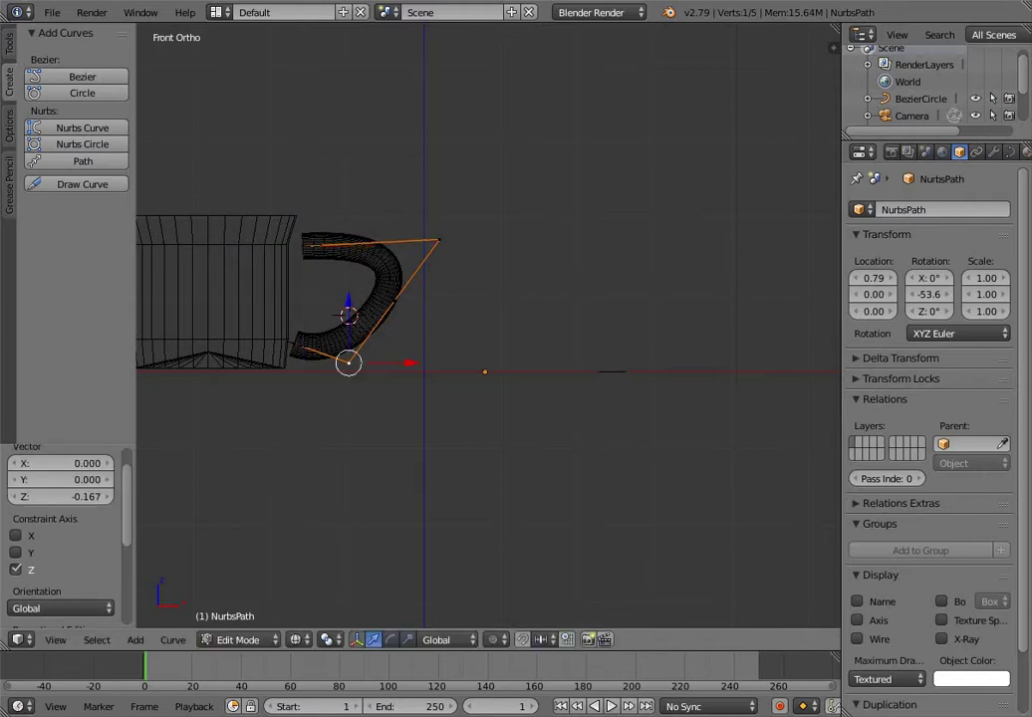
pyautogui.moveTo(348, 299)
pyautogui.mouseDown()
pyautogui.moveTo(347, 274)
pyautogui.moveTo(294, 273)
pyautogui.moveTo(348, 296)
pyautogui.mouseUp()
pyautogui.rightClick(294, 343)
pyautogui.rightClick(348, 339)
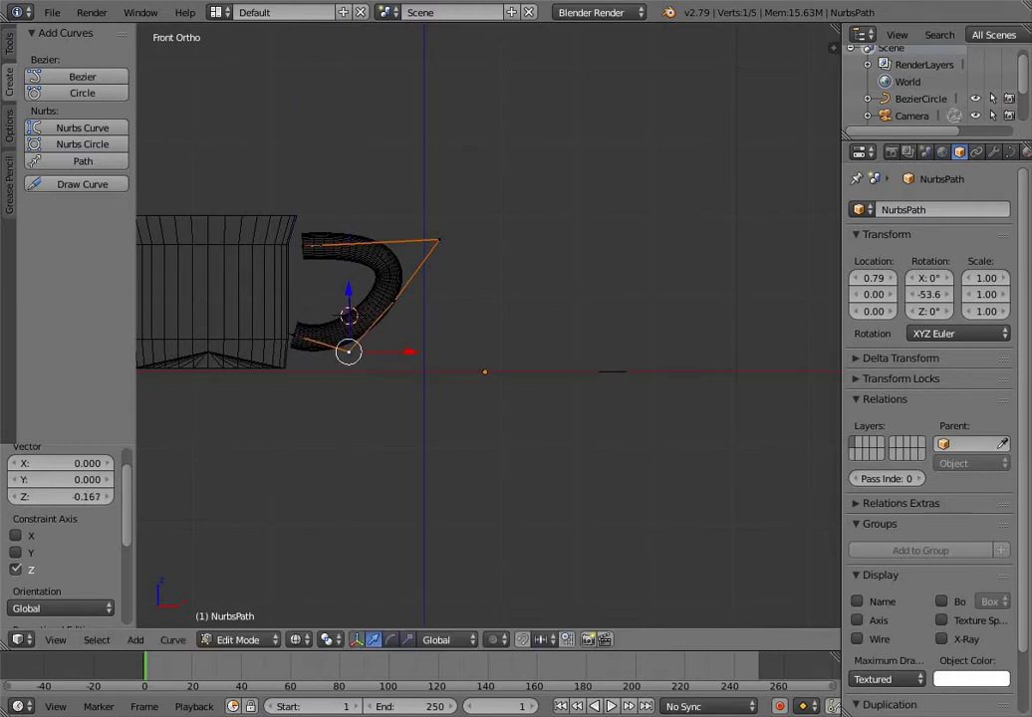
# Lower the handle path's middle control point, and move its lower end point down 0.156 along the Z axis
pyautogui.rightClick(394, 300)
pyautogui.moveTo(393, 239); pyautogui.dragTo(394, 259)
pyautogui.rightClick(294, 334)
pyautogui.moveTo(289, 279); pyautogui.dragTo(259, 284)
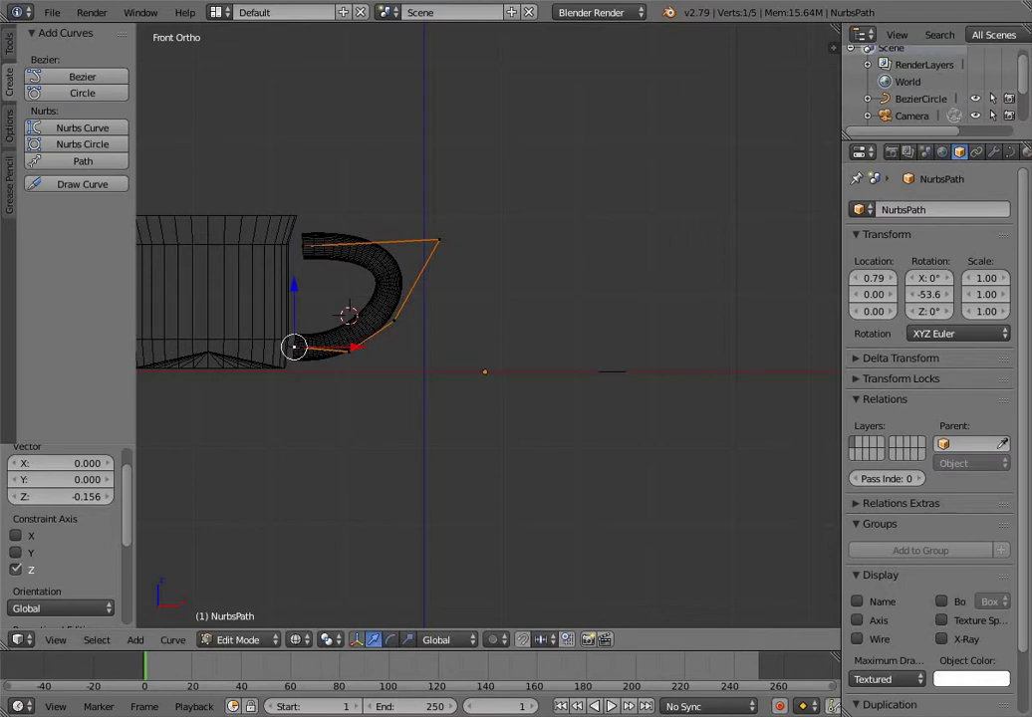
# Return to Object Mode and scale the Bezier circle by about 0.901 to thin the handle
pyautogui.press('KP_8')
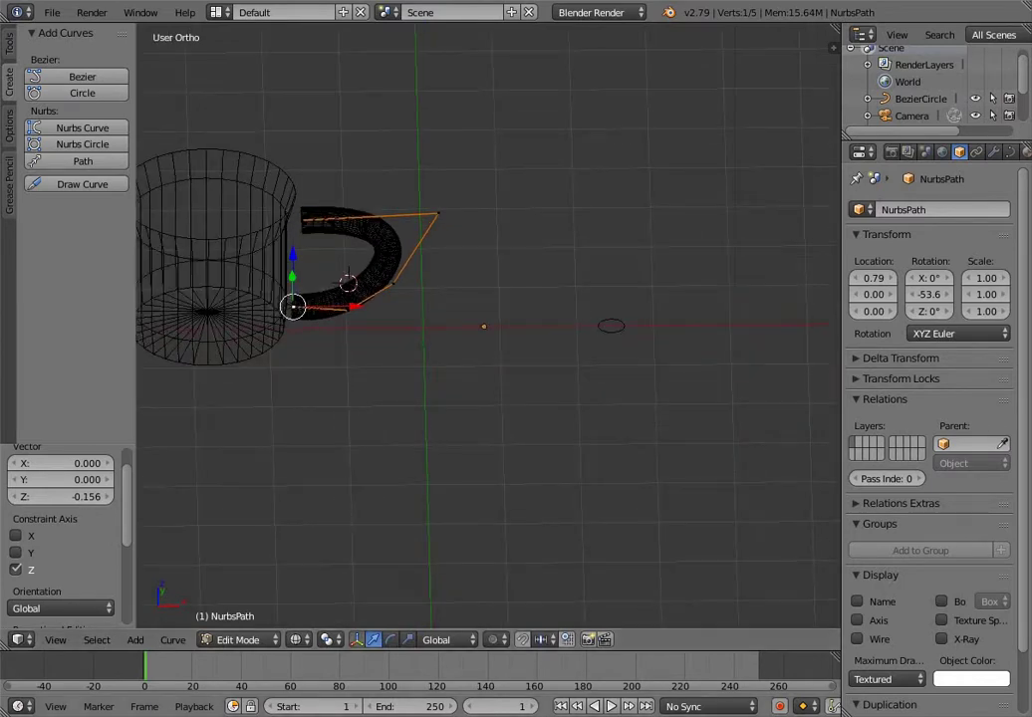
pyautogui.click(237, 640)
pyautogui.click(248, 619)
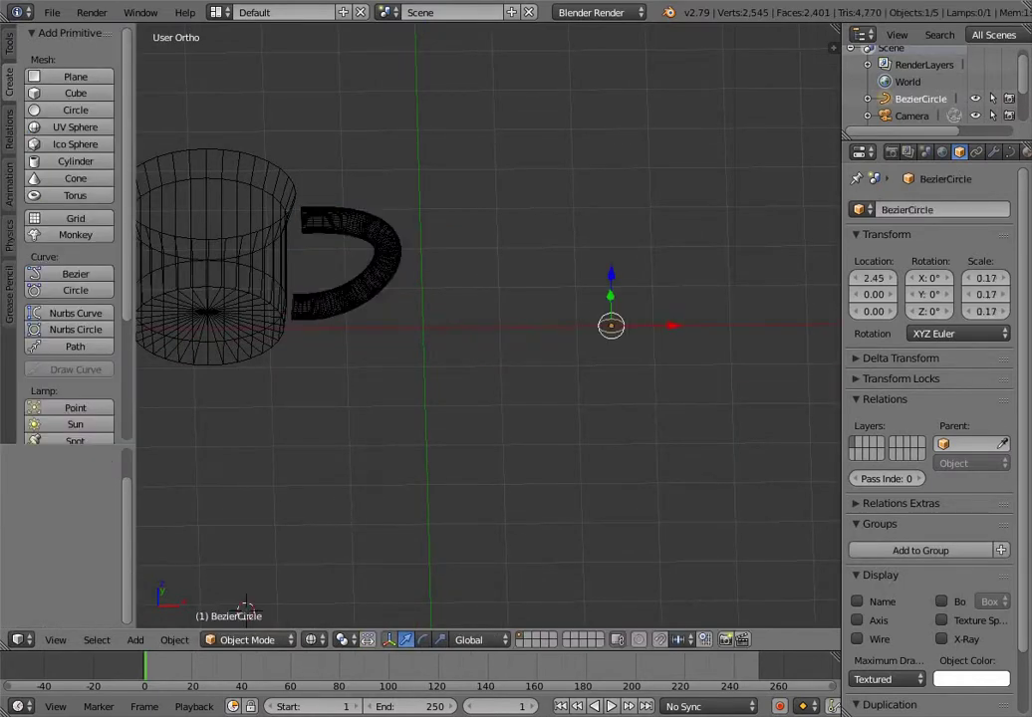
pyautogui.press('s')
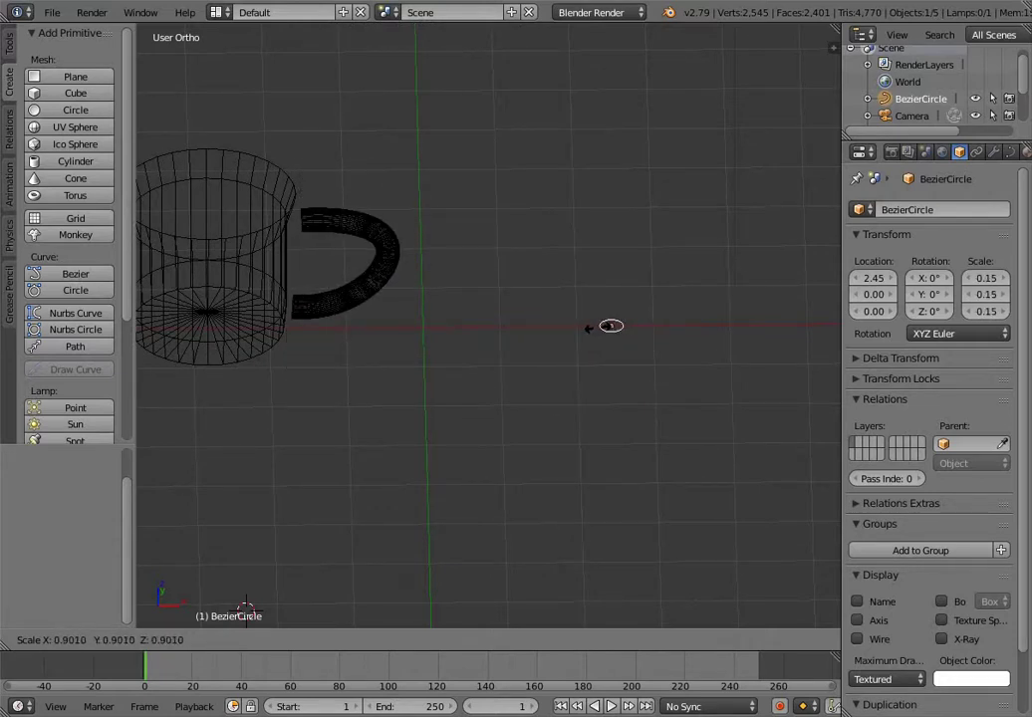
pyautogui.click(589, 329)
# Scale the Bezier circle by a further factor of about 0.712 for a slimmer handle
pyautogui.moveTo(589, 329); pyautogui.dragTo(343, 434, button='middle')
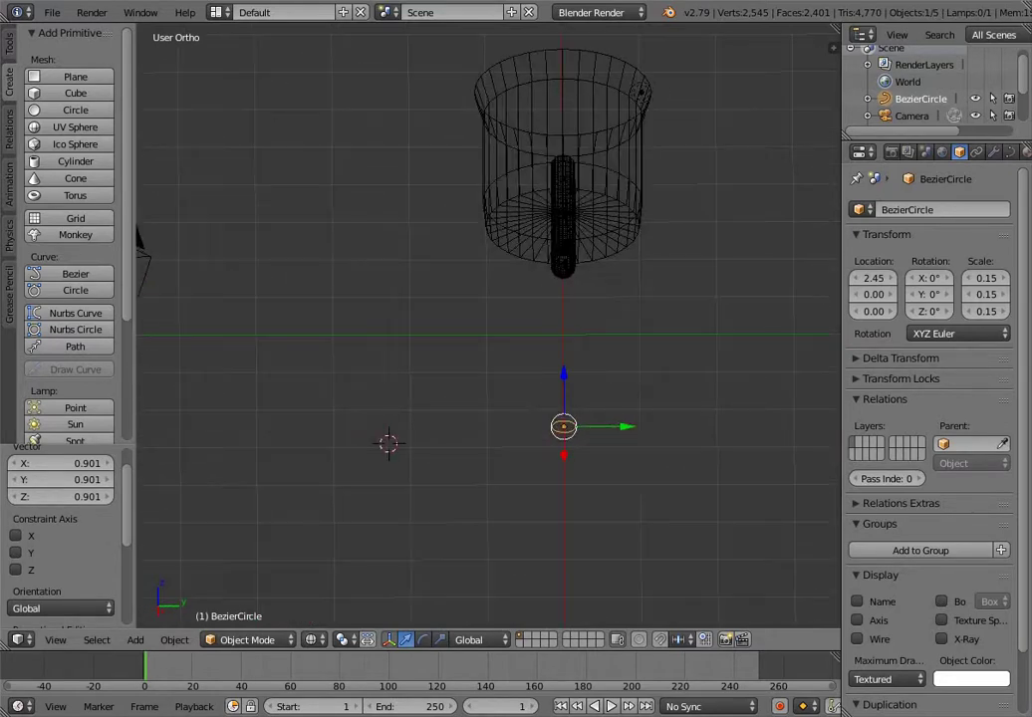
pyautogui.press('s')
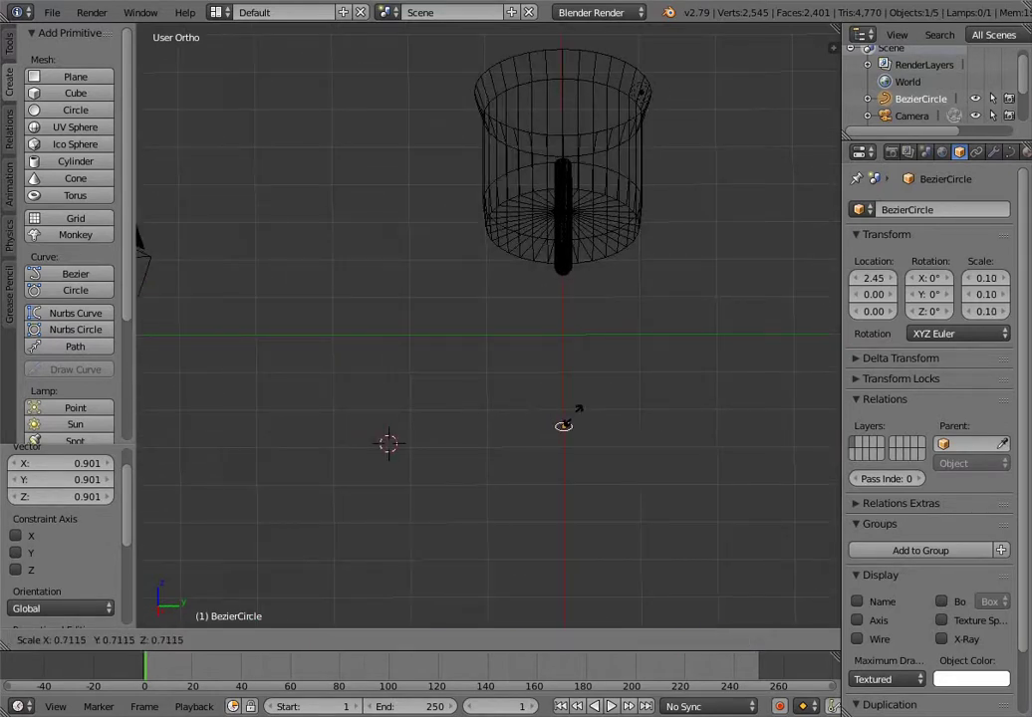
pyautogui.click(572, 416)
pyautogui.moveTo(572, 416); pyautogui.dragTo(837, 330, button='middle')
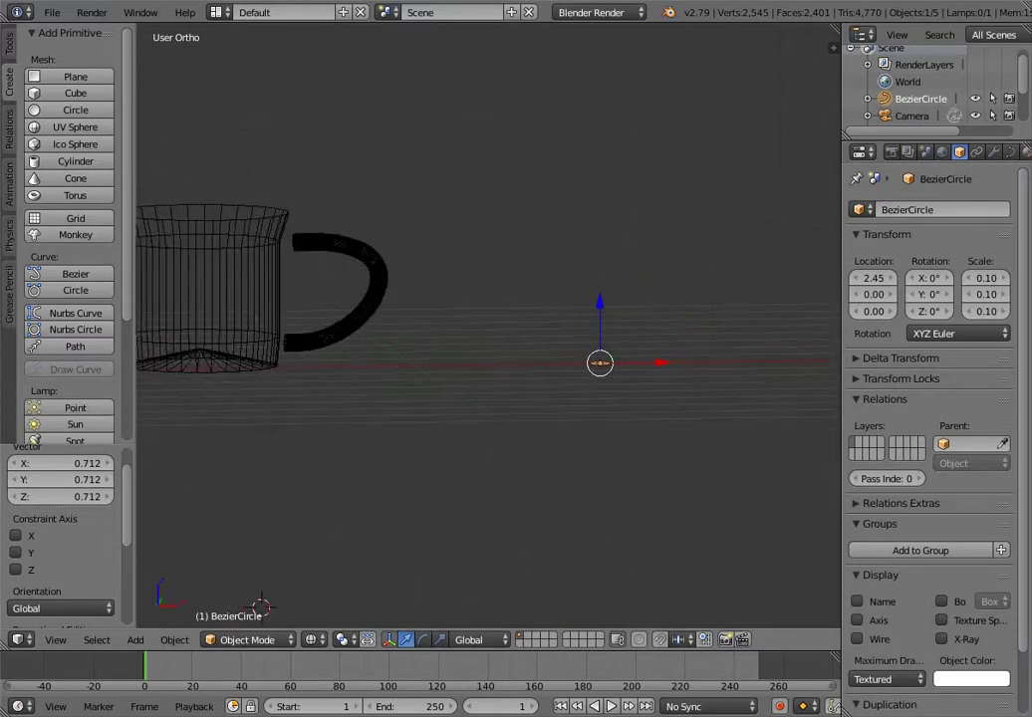
pyautogui.press('KP_1')
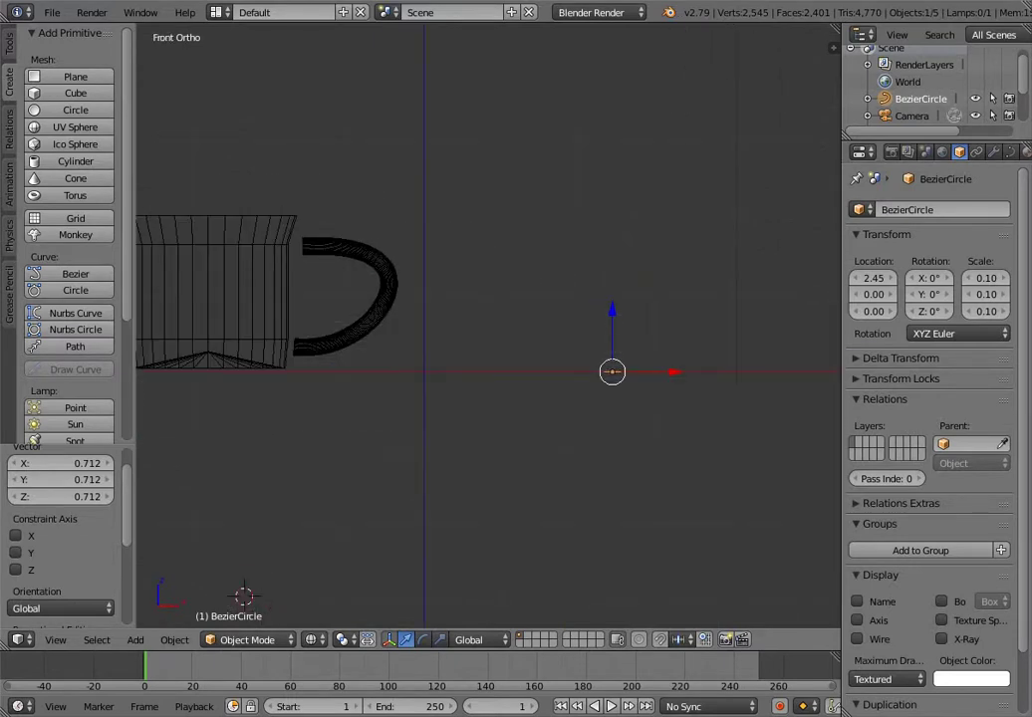
pyautogui.keyDown('shift'); pyautogui.rightClick(387, 289); pyautogui.keyUp('shift')
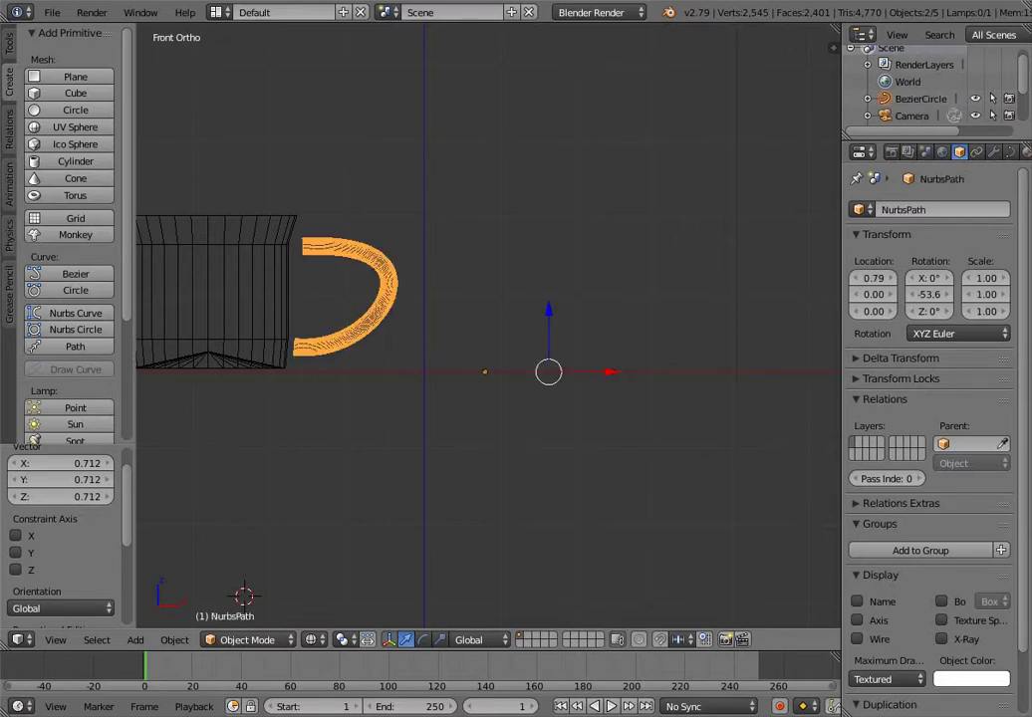
pyautogui.hotkey('alt', 'c')
pyautogui.click(499, 270)
# Select only the handle path and convert it with Mesh from Curve/Meta/Surf/Text
pyautogui.rightClick(388, 288)
pyautogui.moveTo(388, 289); pyautogui.dragTo(373, 367, button='middle')
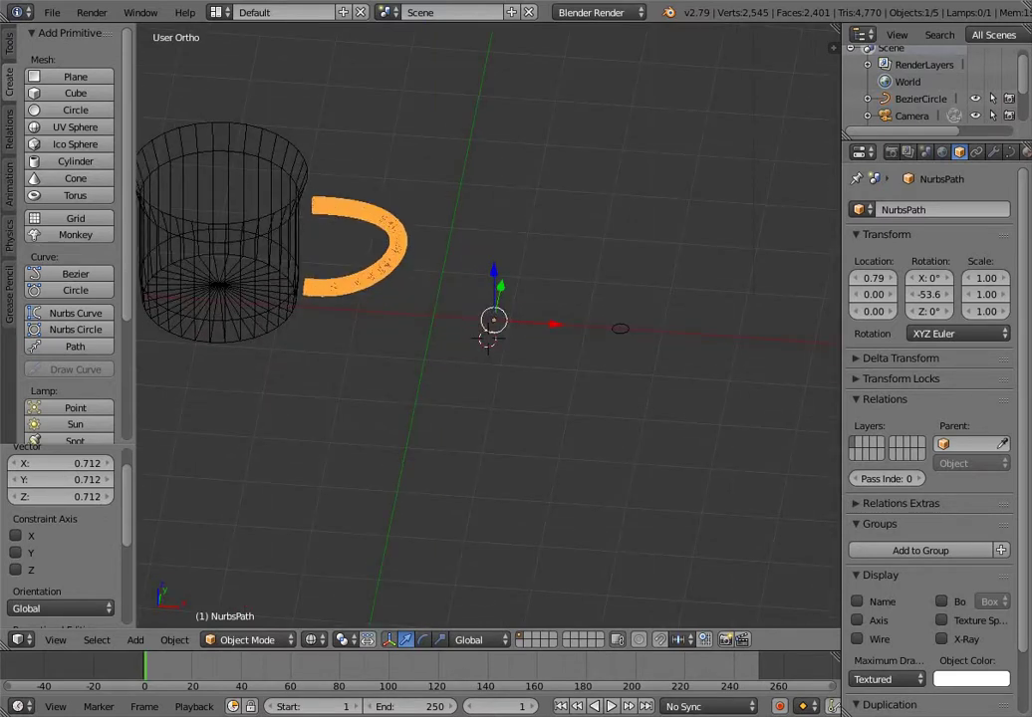
pyautogui.hotkey('alt', 'c')
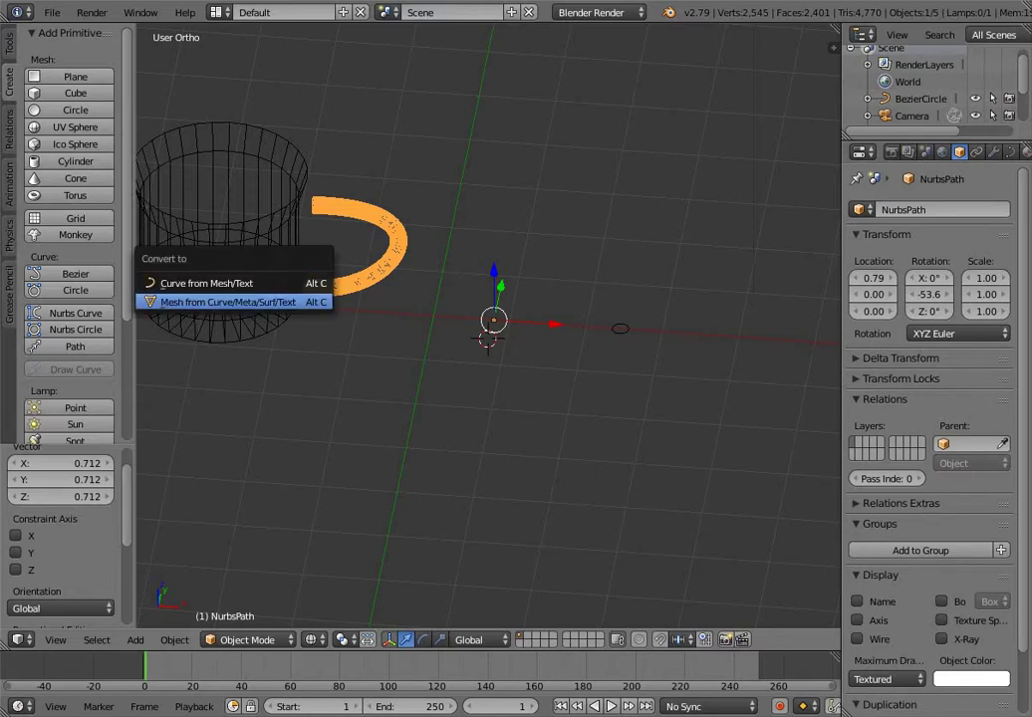
pyautogui.press('Return')
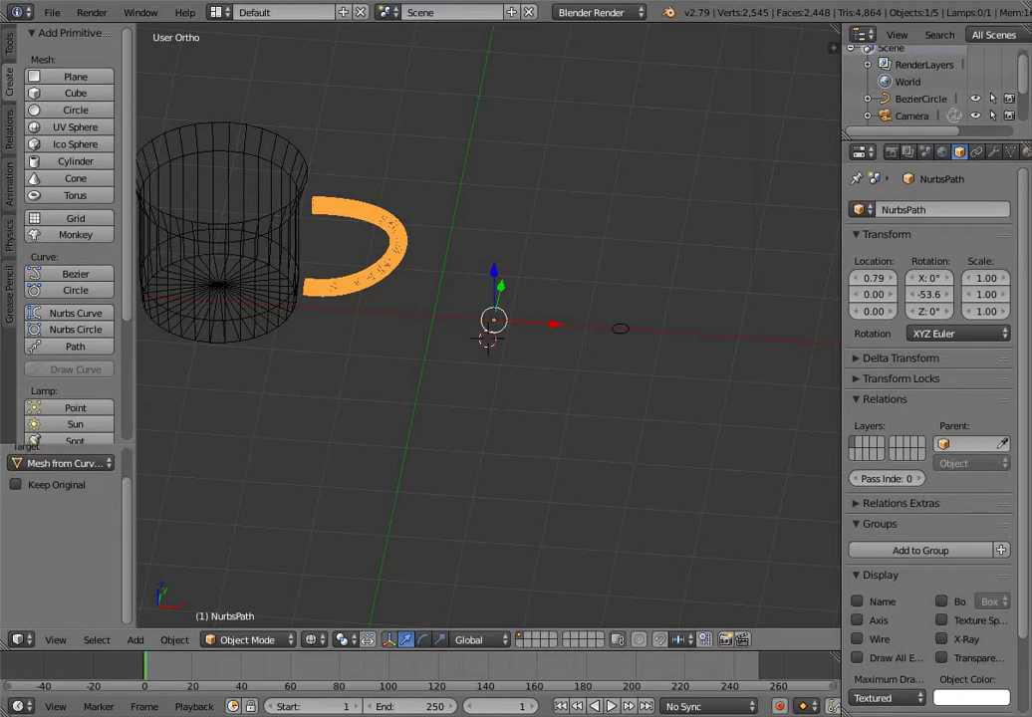
# Select the leftover Bezier circle and delete it
pyautogui.click(618, 326)
pyautogui.rightClick(618, 326)
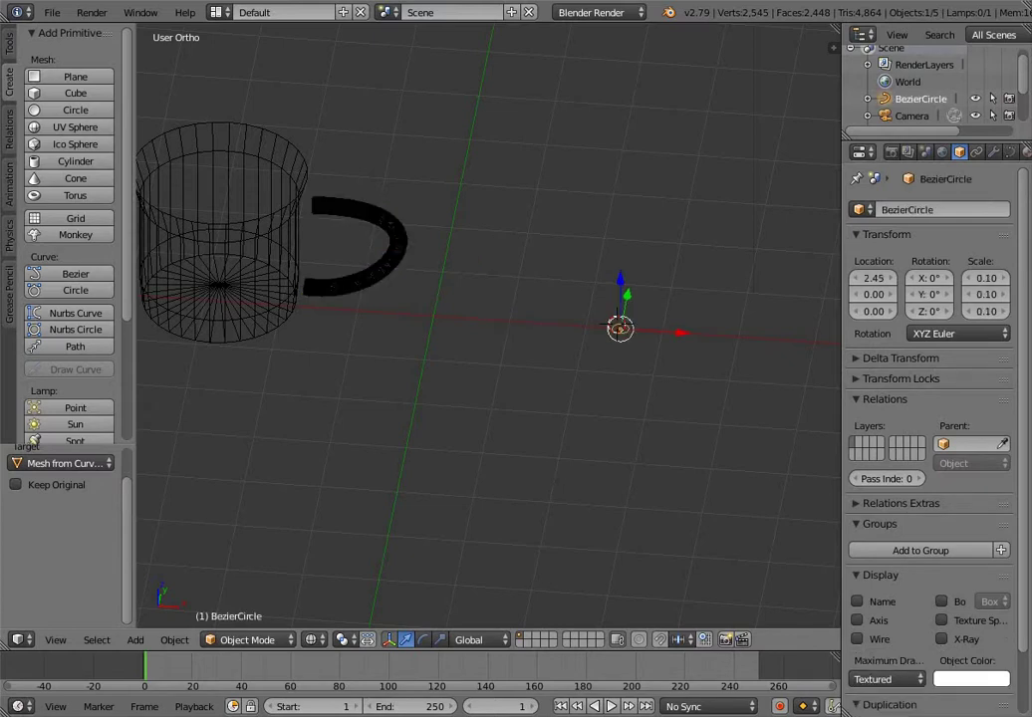
pyautogui.press('x')
pyautogui.press('Return')
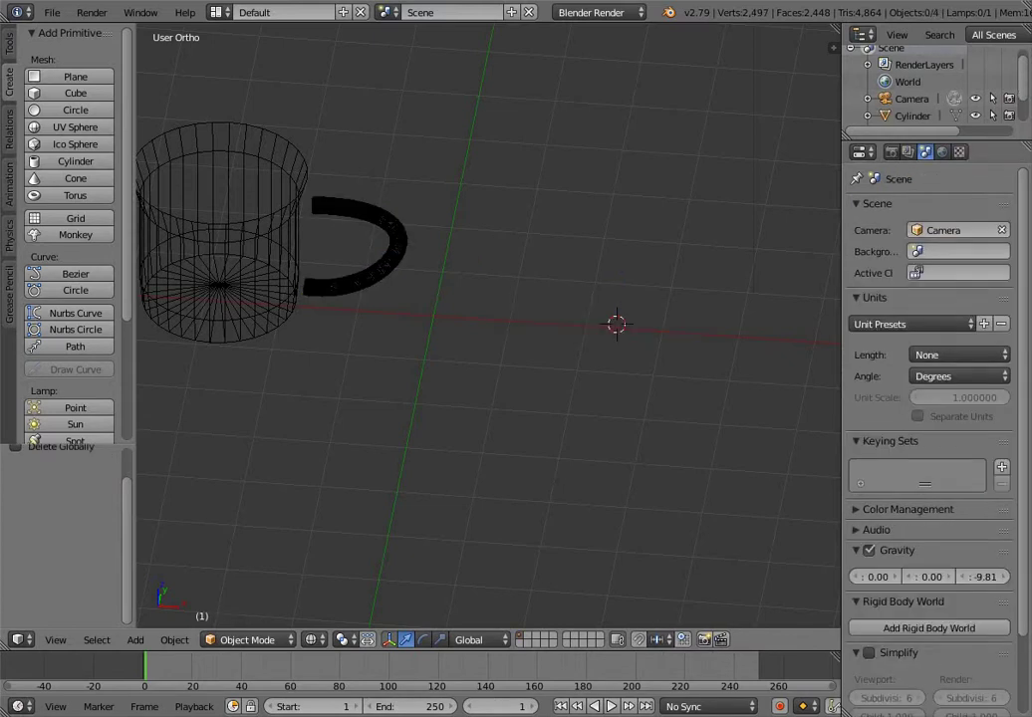
# Select the converted NurbsPath handle object in the outliner
pyautogui.scroll(-1, 931, 90)
pyautogui.click(917, 115)
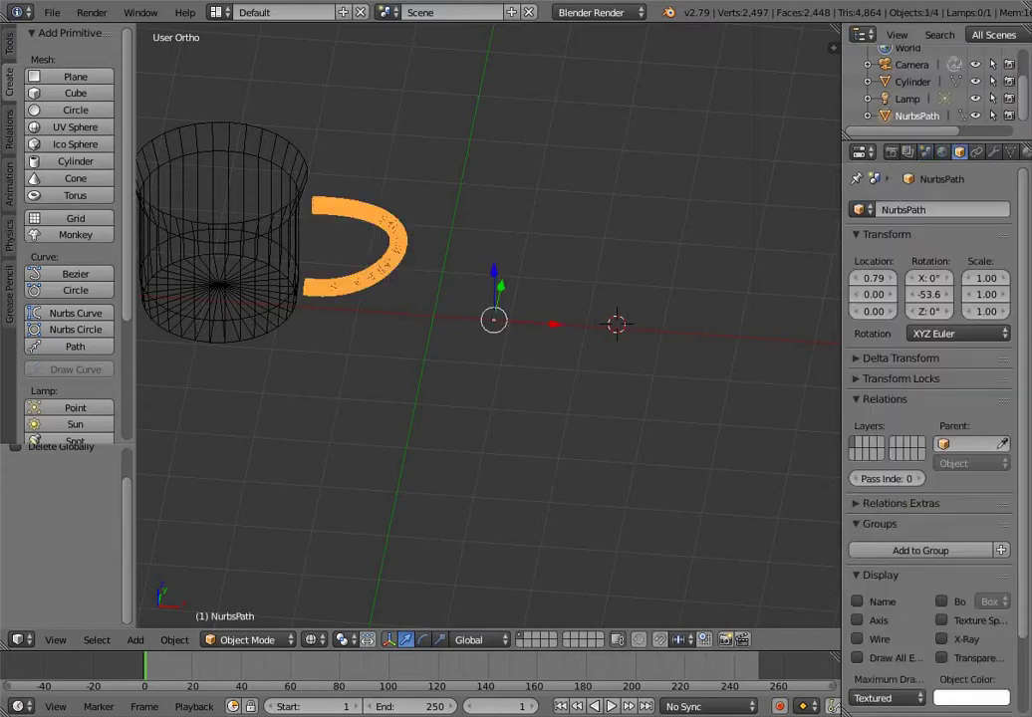
pyautogui.moveTo(428, 339); pyautogui.dragTo(434, 311, button='middle')
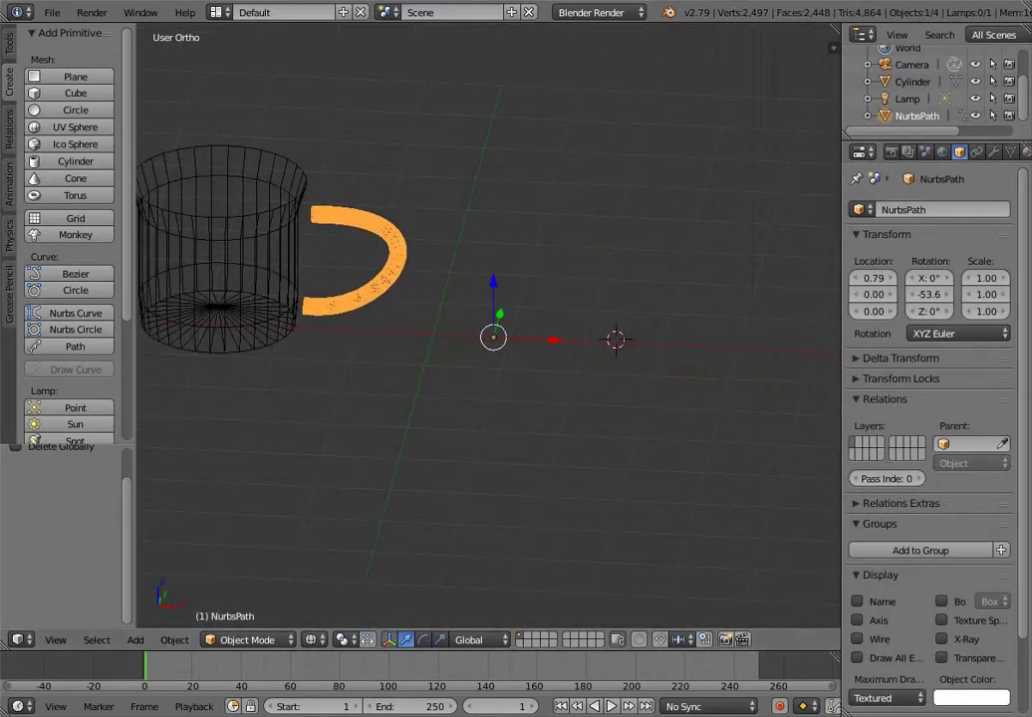
# Try to rename the NurbsPath handle object "coffee handel"
pyautogui.rightClick(917, 115)
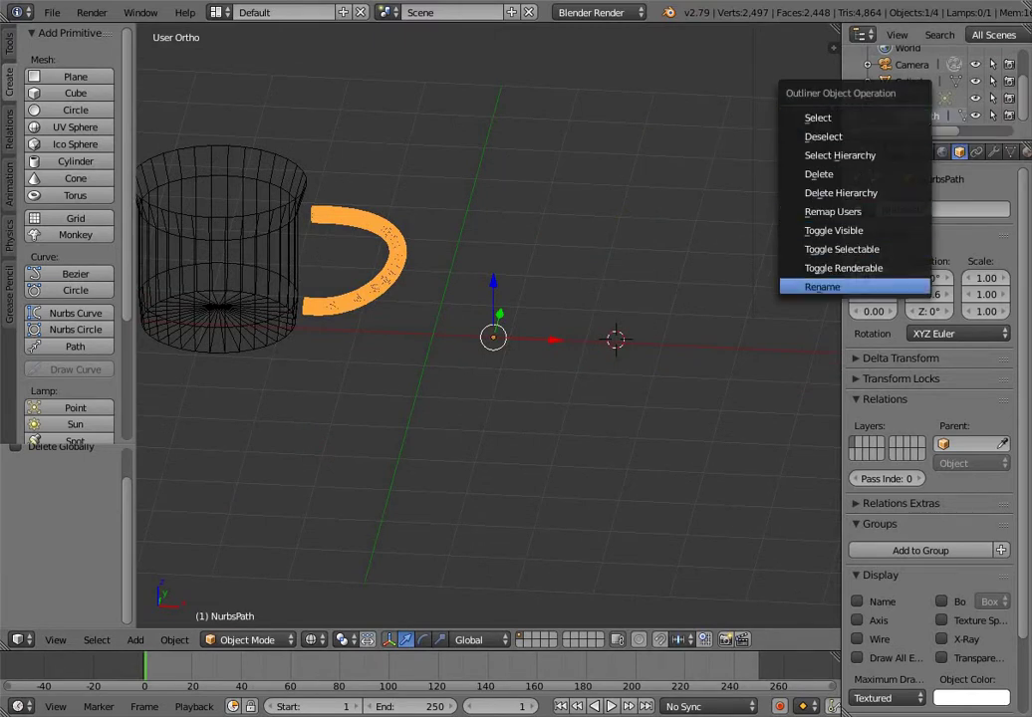
pyautogui.click(823, 287)
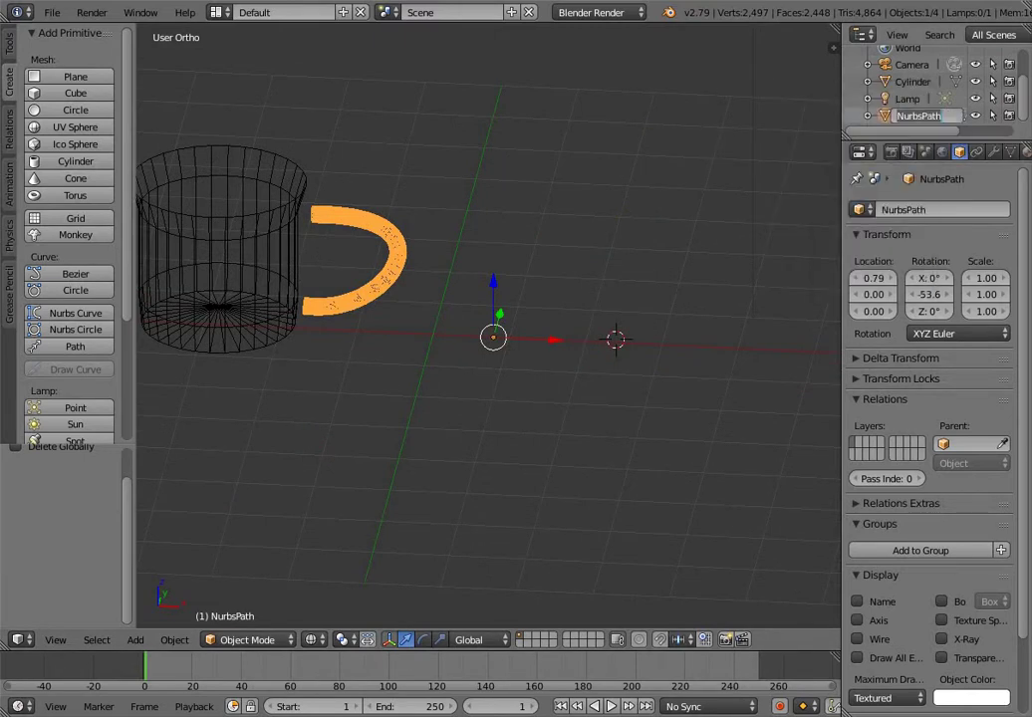
pyautogui.press('BackSpace')
pyautogui.write('coff')
pyautogui.press('BackSpace')
pyautogui.press('BackSpace')
pyautogui.write('ffee handel')
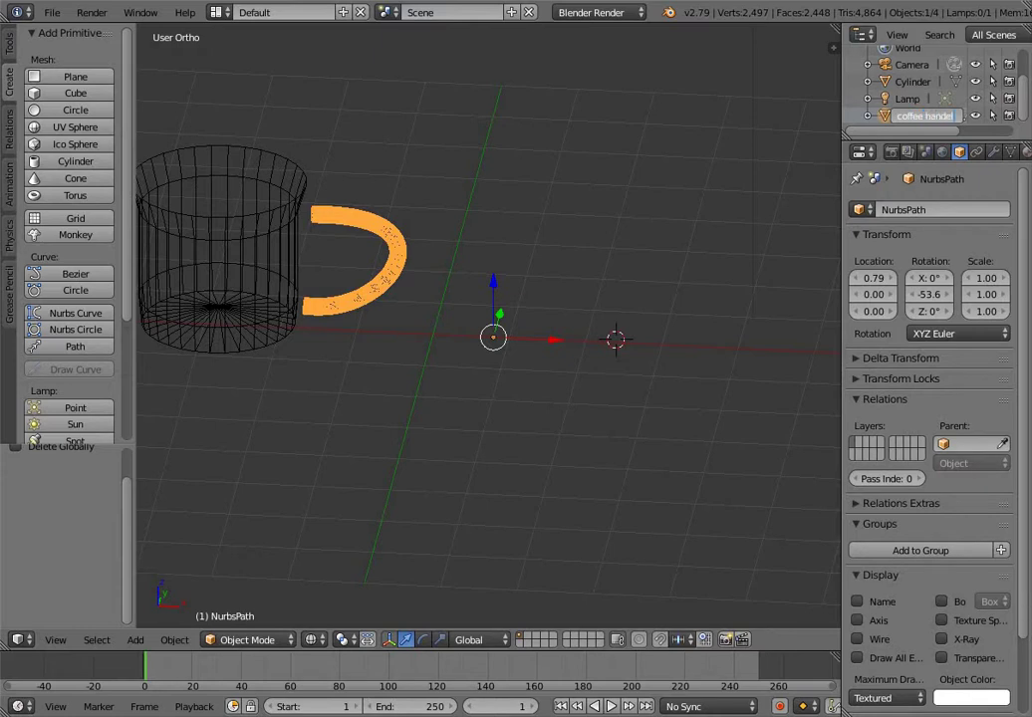
pyautogui.press('Escape')
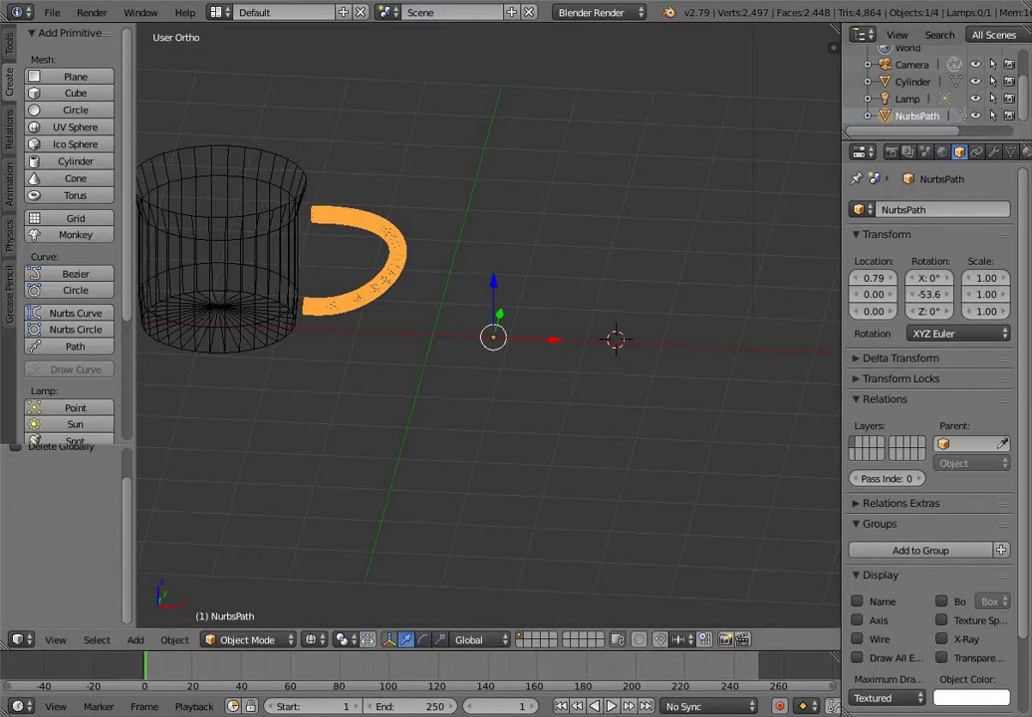
# Enter Edit Mode on the handle mesh in front orthographic view, with the whole mug in sight
pyautogui.moveTo(478, 349)
pyautogui.mouseDown(button='middle')
pyautogui.moveTo(528, 307)
pyautogui.moveTo(488, 333)
pyautogui.mouseUp(button='middle')
pyautogui.scroll(-4, 489, 332)
pyautogui.scroll(4, 487, 326)
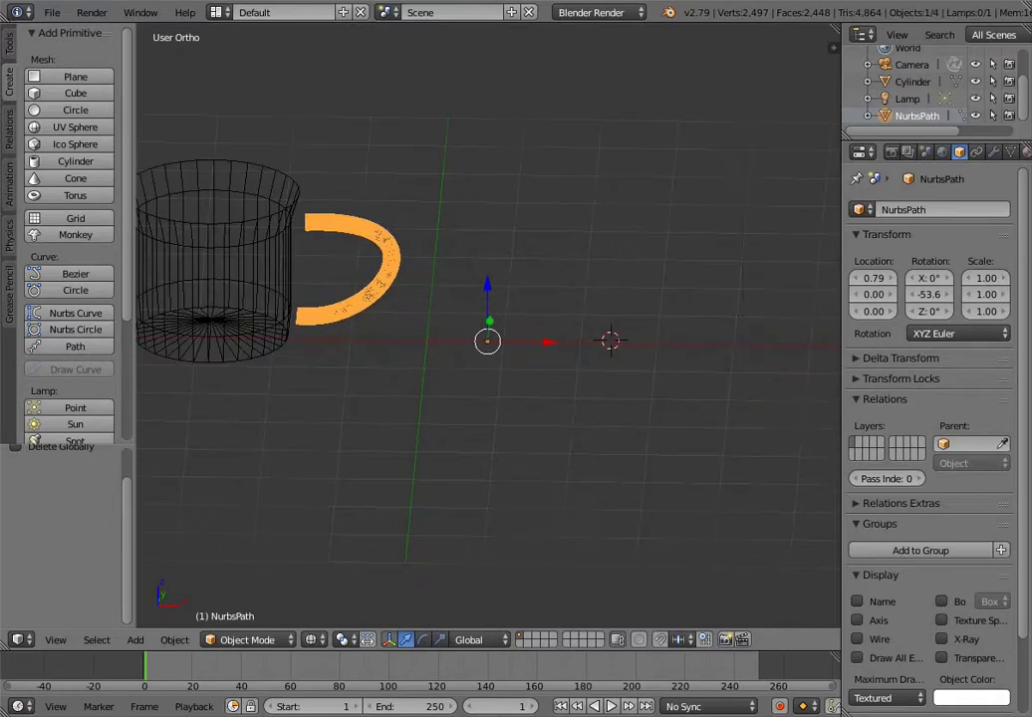
pyautogui.press('KP_1')
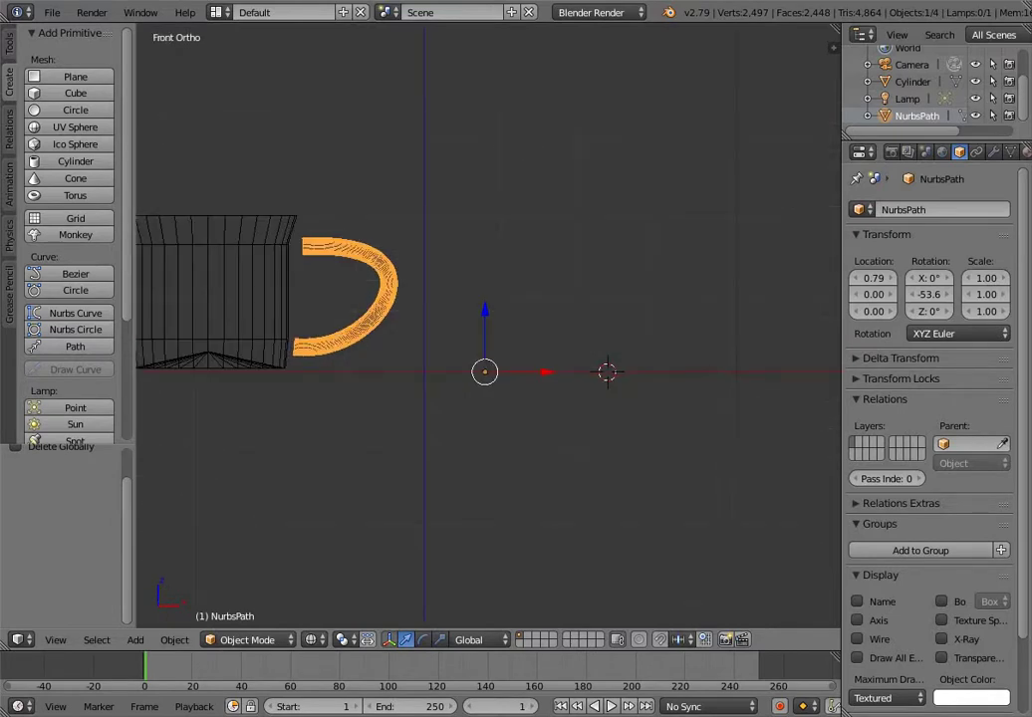
pyautogui.scroll(1, 488, 325)
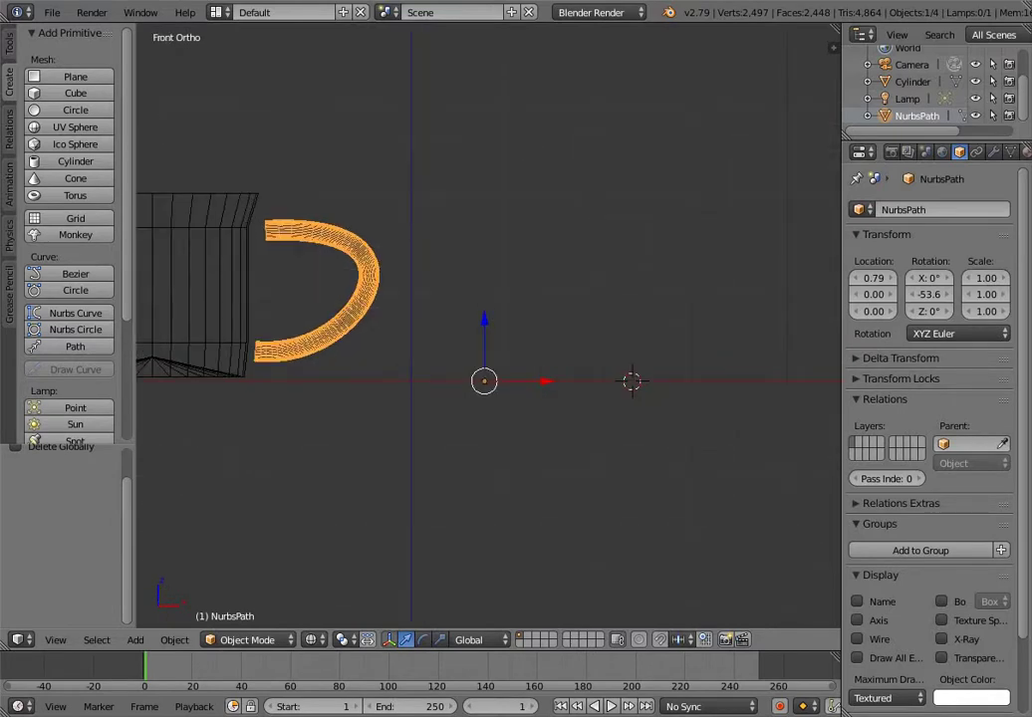
pyautogui.click(429, 301)
pyautogui.click(247, 640)
pyautogui.click(242, 597)
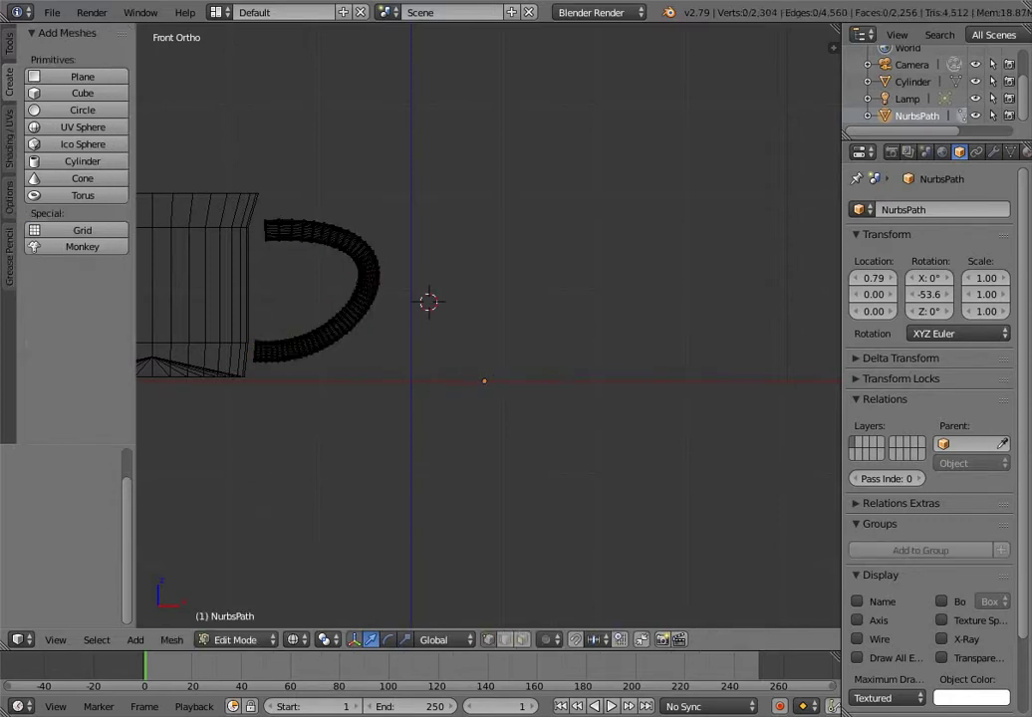
pyautogui.scroll(-2, 489, 325)
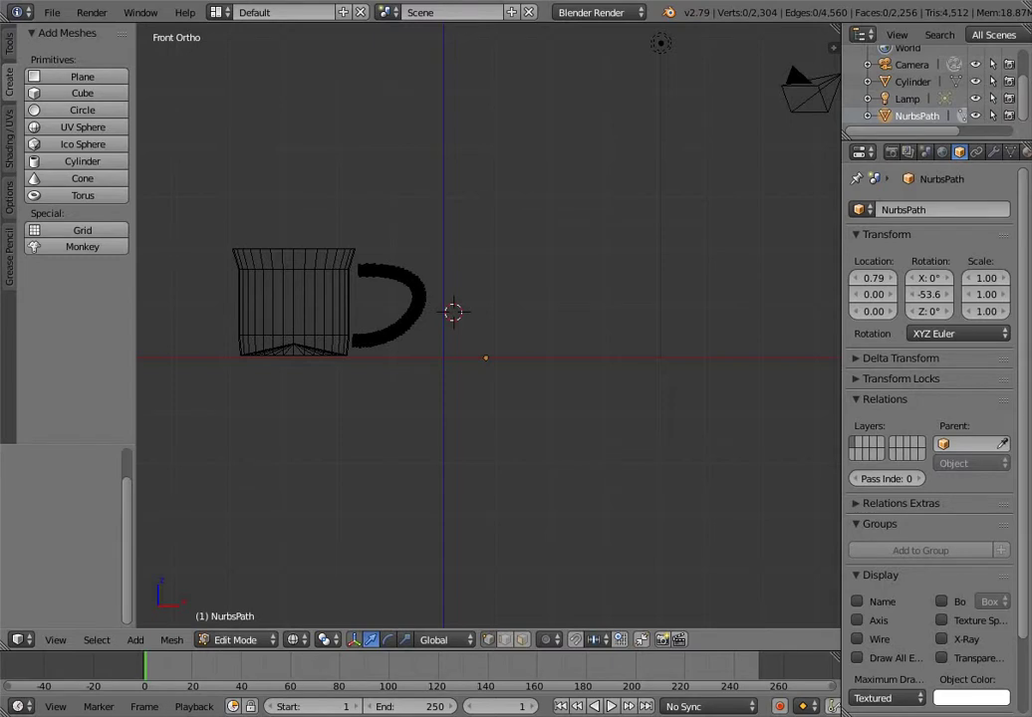
# Try to move one vertex at the handle's upper end about 0.176 along negative X, towards the mug
pyautogui.rightClick(367, 267)
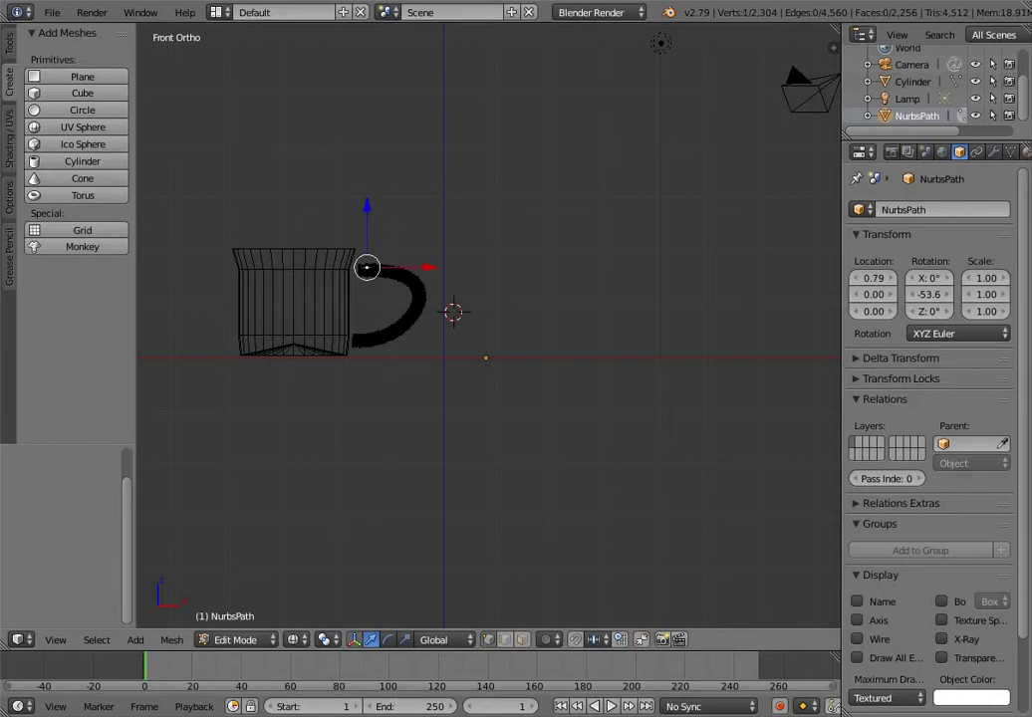
pyautogui.moveTo(426, 267); pyautogui.dragTo(416, 267)
pyautogui.scroll(5, 417, 267)
pyautogui.scroll(-1, 489, 327)
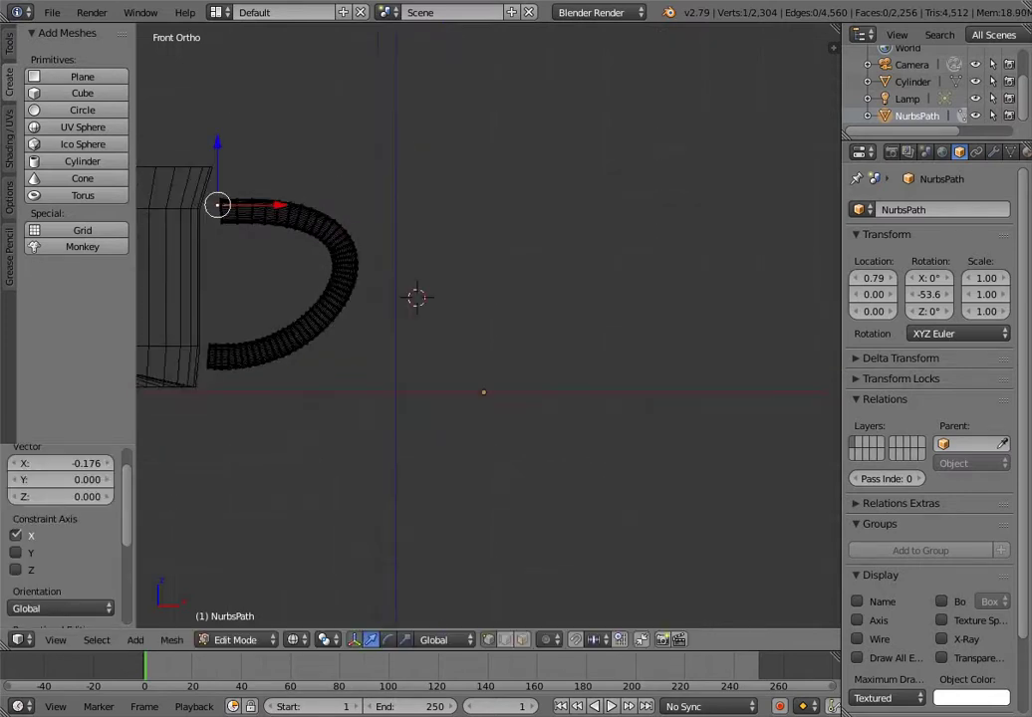
pyautogui.scroll(1, 490, 327)
pyautogui.scroll(-1, 489, 327)
pyautogui.keyDown('shift'); pyautogui.moveTo(417, 289); pyautogui.dragTo(577, 354, button='middle'); pyautogui.keyUp('shift')
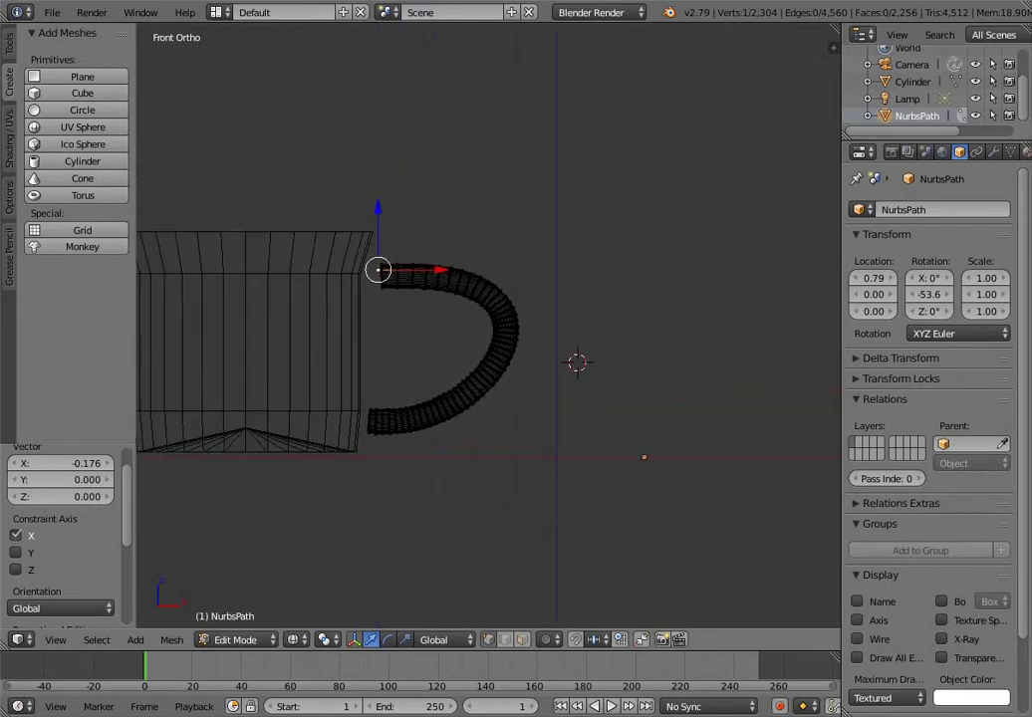
# Try to move a vertex at the handle's upper end about 0.116 along negative X, and undo the move
pyautogui.rightClick(382, 269)
pyautogui.moveTo(443, 269); pyautogui.dragTo(433, 269)
pyautogui.scroll(6, 433, 269)
pyautogui.scroll(-2, 476, 326)
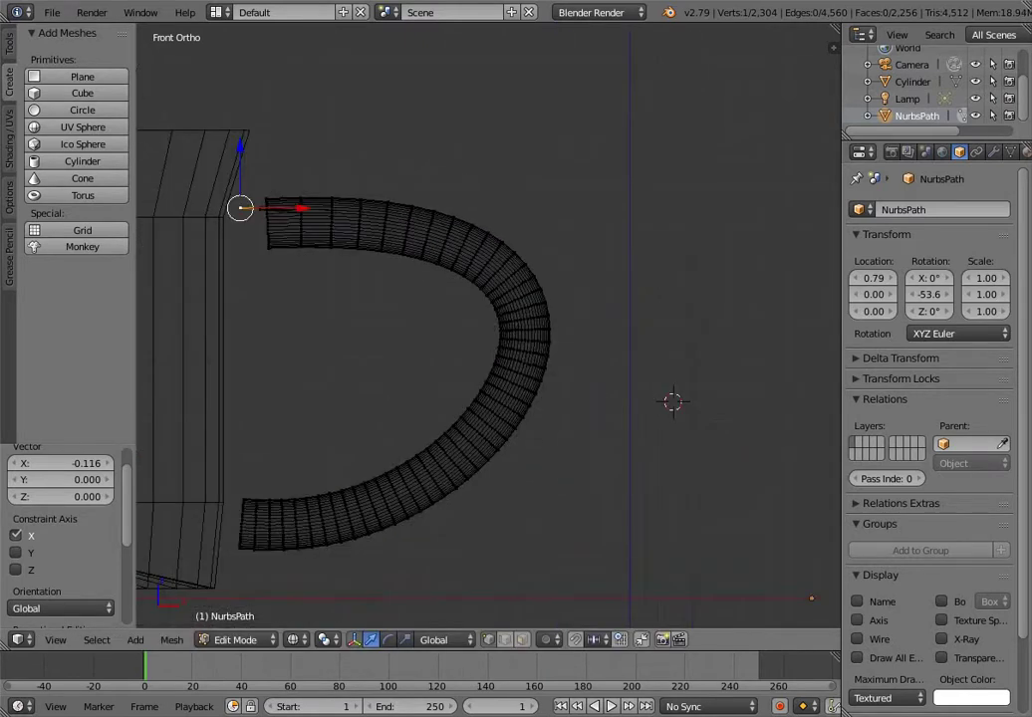
pyautogui.hotkey('ctrl', 'z')
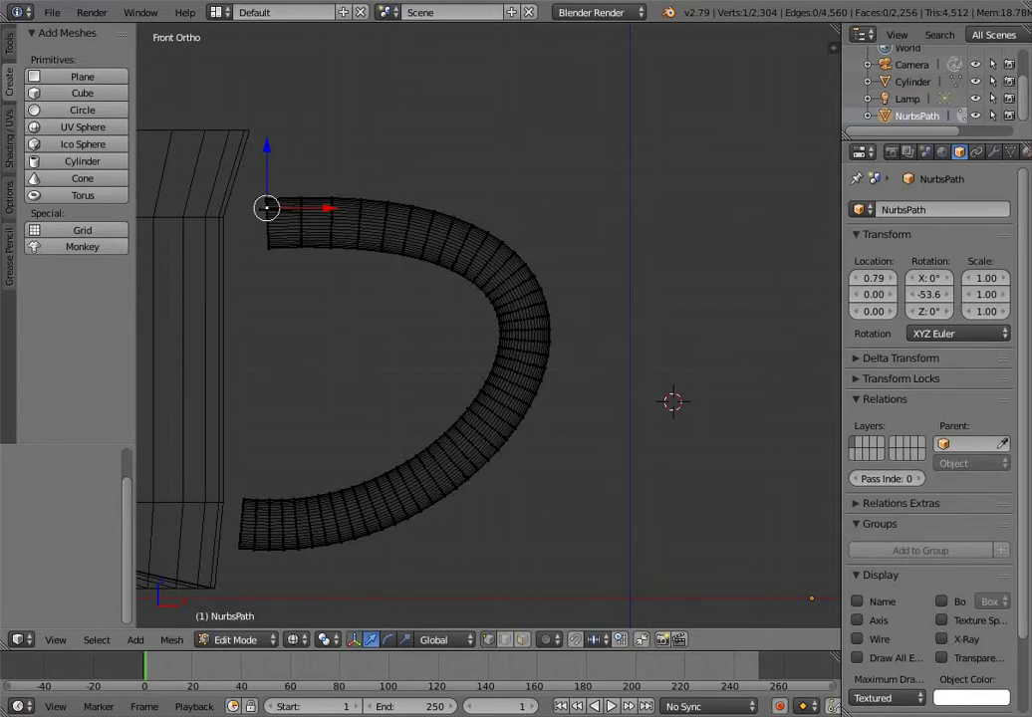
# Box-select nearly the entire handle mesh, and reduce the selection to a single vertex on the outer bend
pyautogui.scroll(-2, 488, 329)
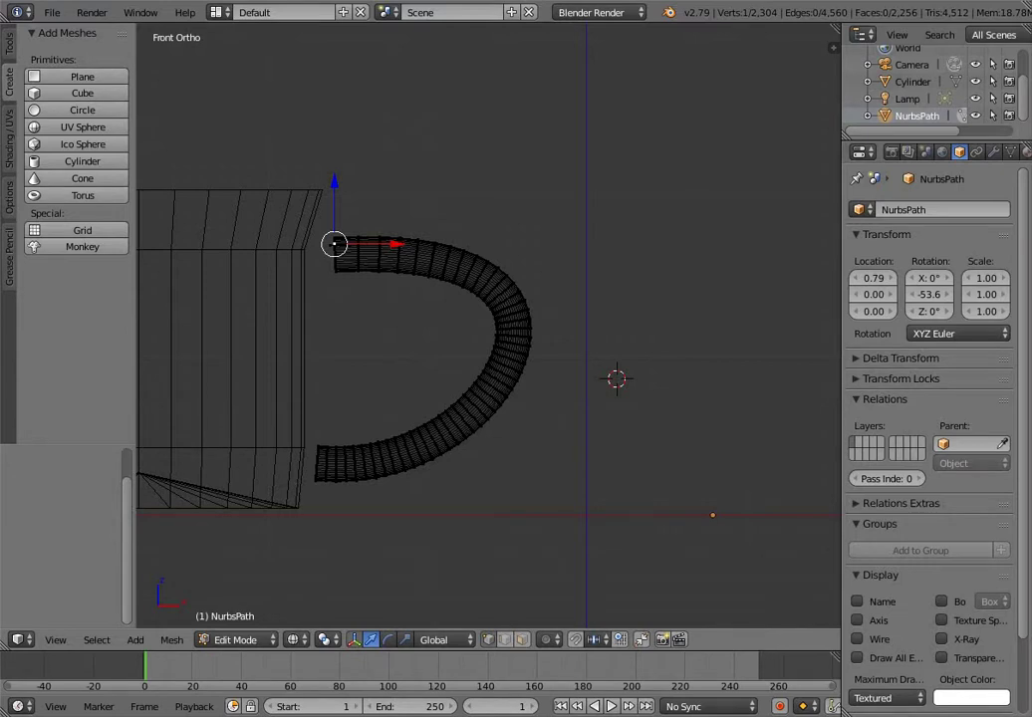
pyautogui.press('b')
pyautogui.moveTo(318, 219); pyautogui.dragTo(537, 507)
pyautogui.press('b')
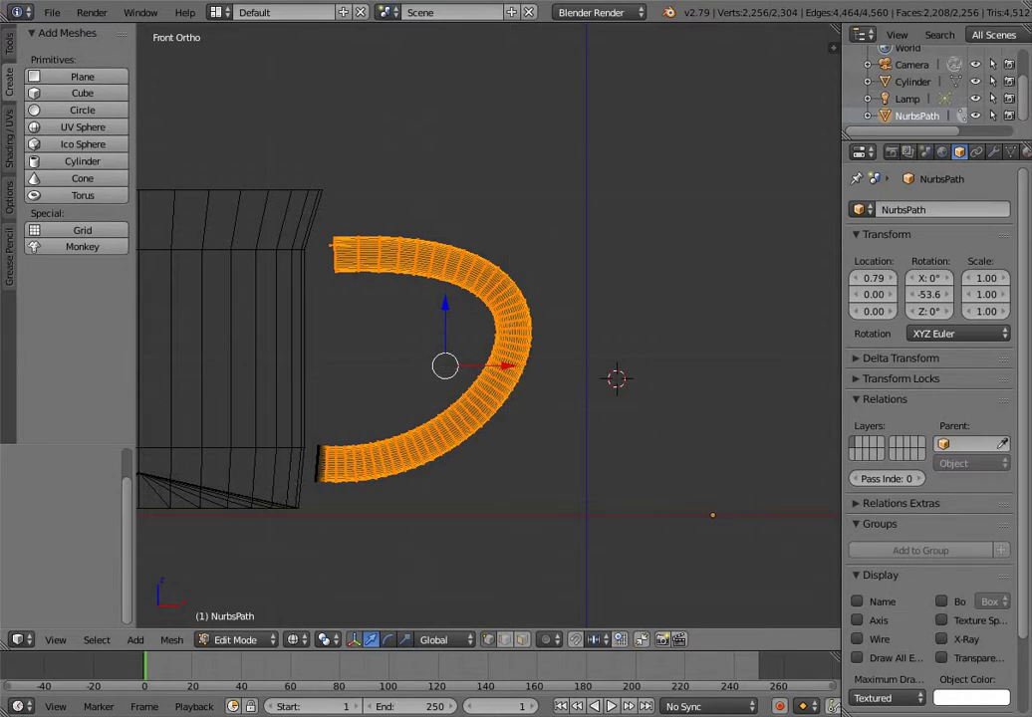
pyautogui.rightClick(501, 404)
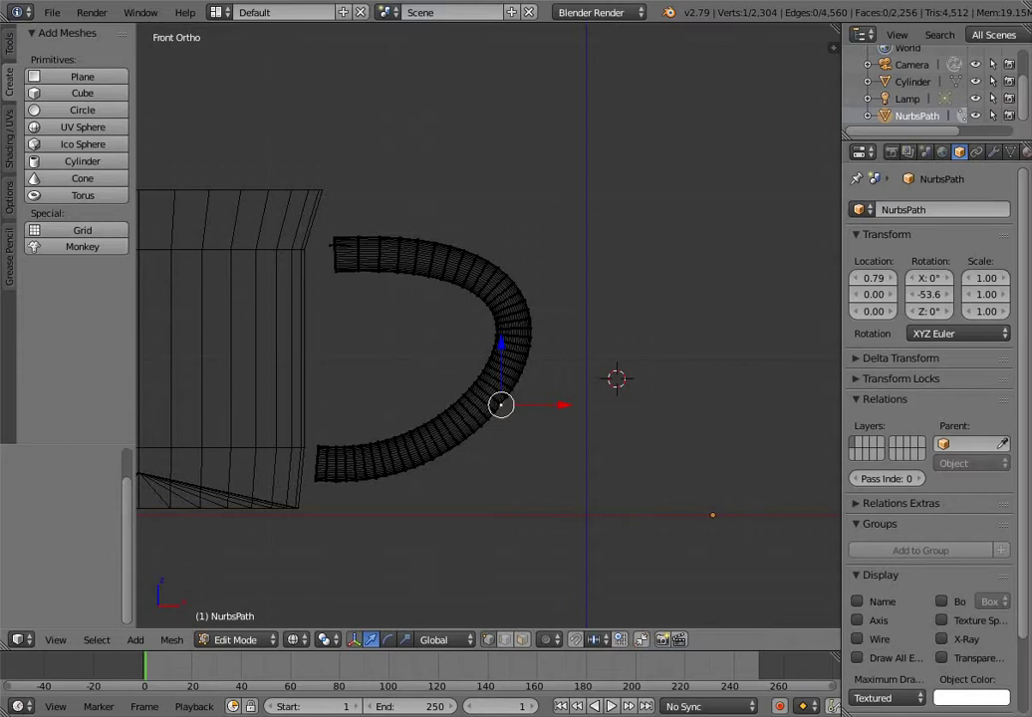
# Box-select the upper and lower arms of the handle, leaving out the outer bend
pyautogui.press('b')
pyautogui.moveTo(319, 224); pyautogui.dragTo(435, 483)
pyautogui.click(470, 501)
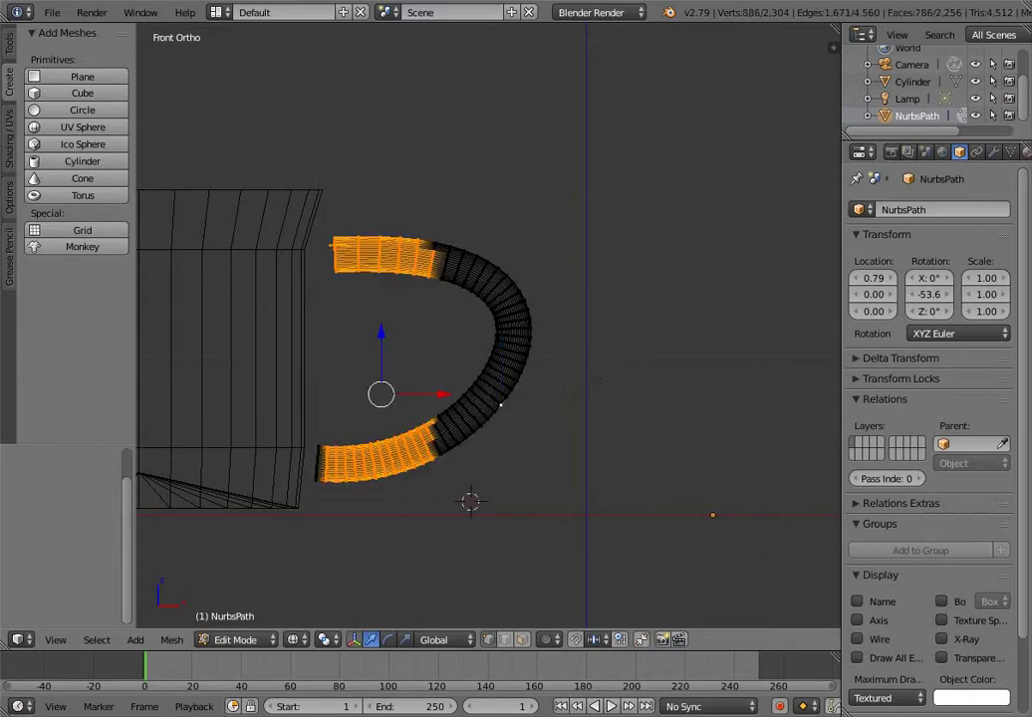
# Extend the box selection over the handle's outer bend, and pick a single vertex on the bend instead
pyautogui.press('b')
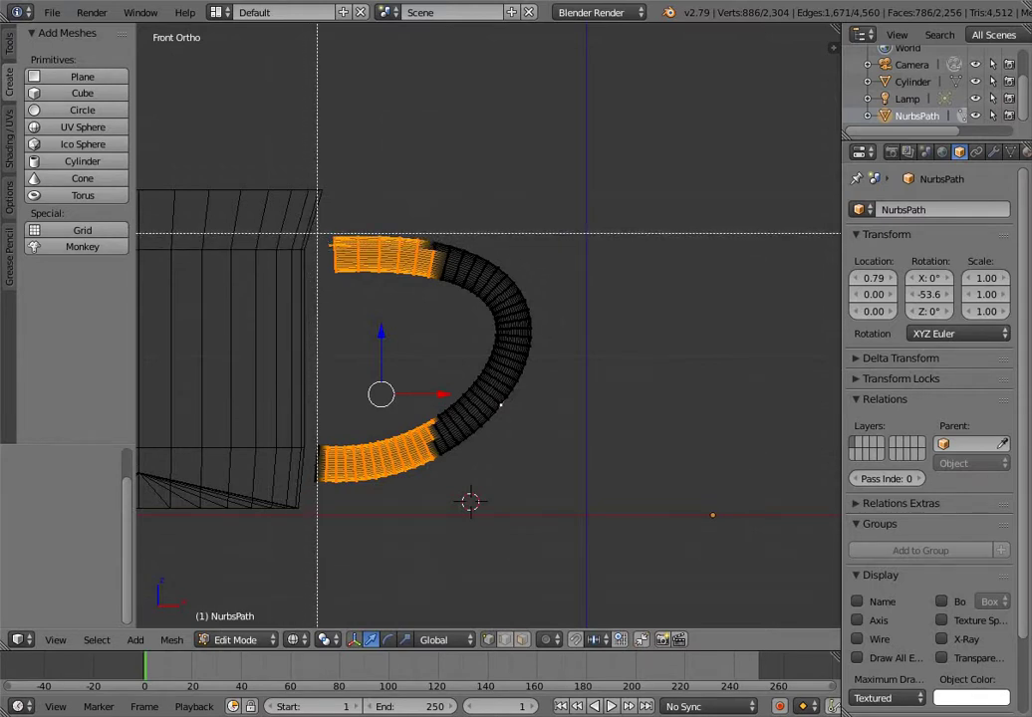
pyautogui.moveTo(318, 234); pyautogui.dragTo(528, 496)
pyautogui.press('b')
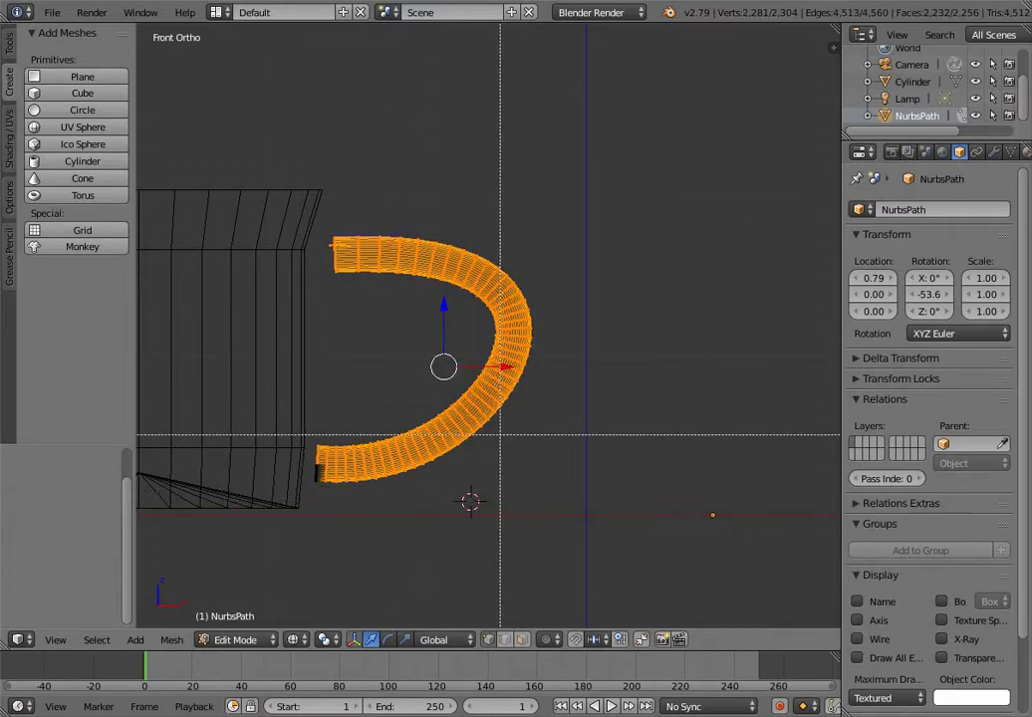
pyautogui.press('Escape')
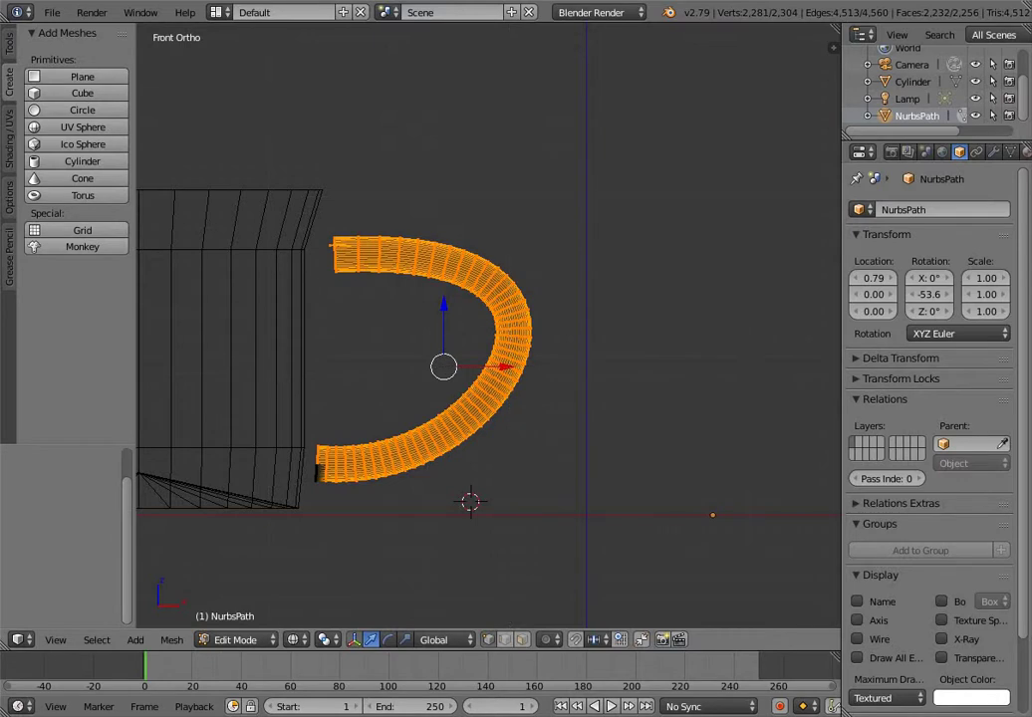
pyautogui.rightClick(506, 366)
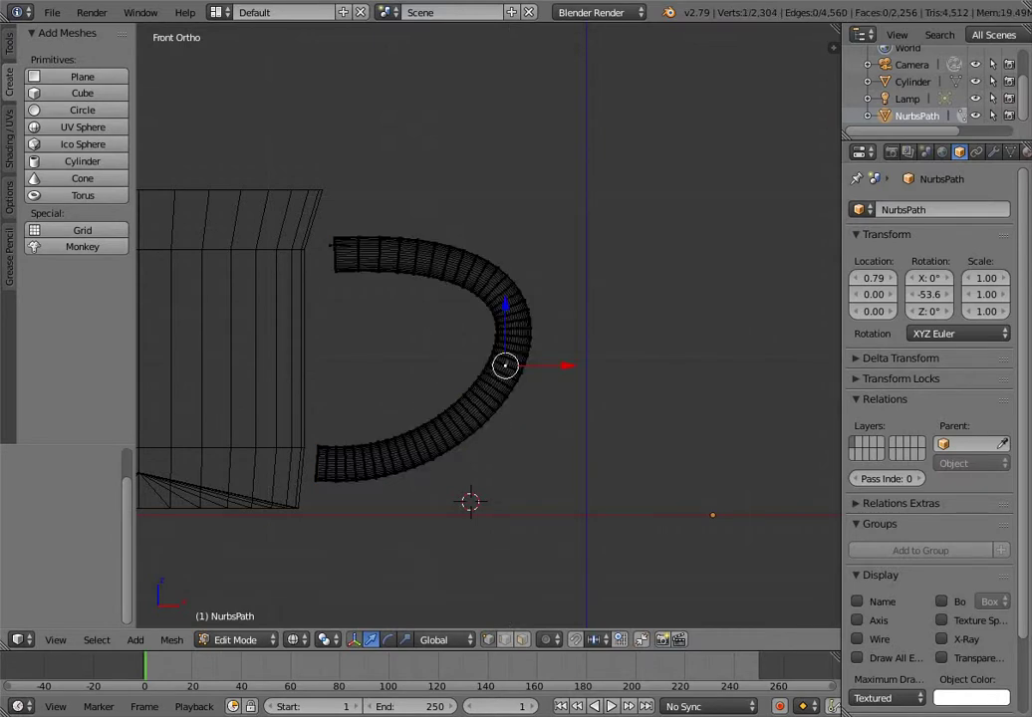
# Box-select only the short end sections of the handle beside the mug, and replace that with a single-vertex selection
pyautogui.press('b')
pyautogui.moveTo(302, 229); pyautogui.dragTo(359, 486)
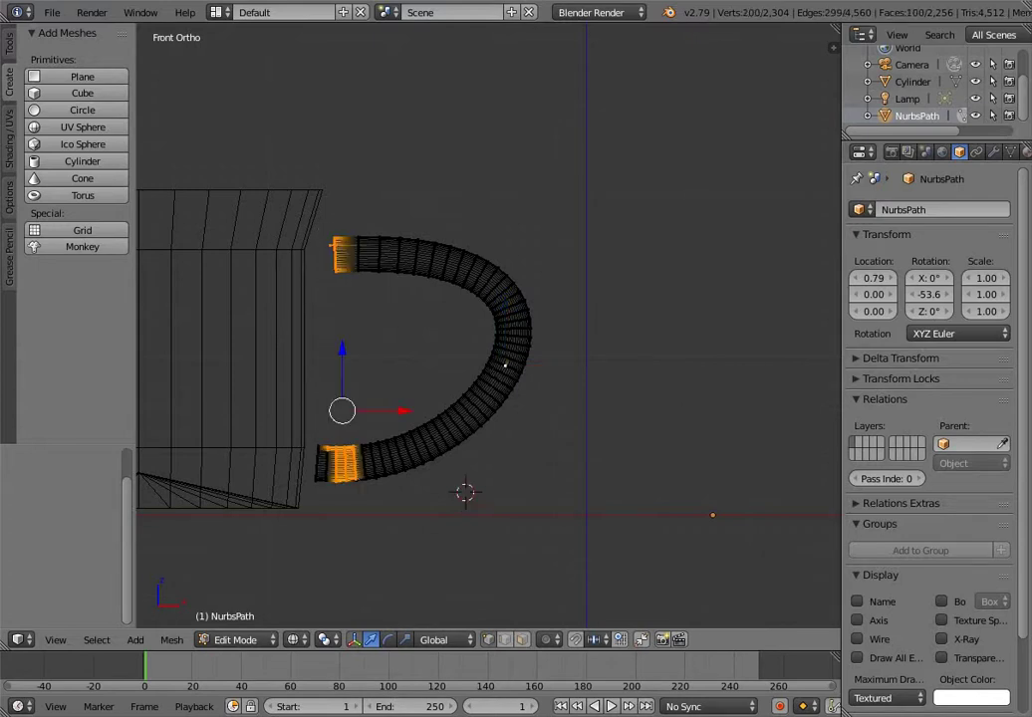
pyautogui.rightClick(465, 439)
# Undo the handle's box selections and the first vertex move
pyautogui.moveTo(488, 329); pyautogui.dragTo(378, 349, button='middle')
pyautogui.hotkey('ctrl', 'z')
pyautogui.hotkey('ctrl', 'z')
pyautogui.hotkey('ctrl', 'z')
pyautogui.hotkey('ctrl', 'z')
pyautogui.hotkey('ctrl', 'z')
pyautogui.hotkey('ctrl', 'z')
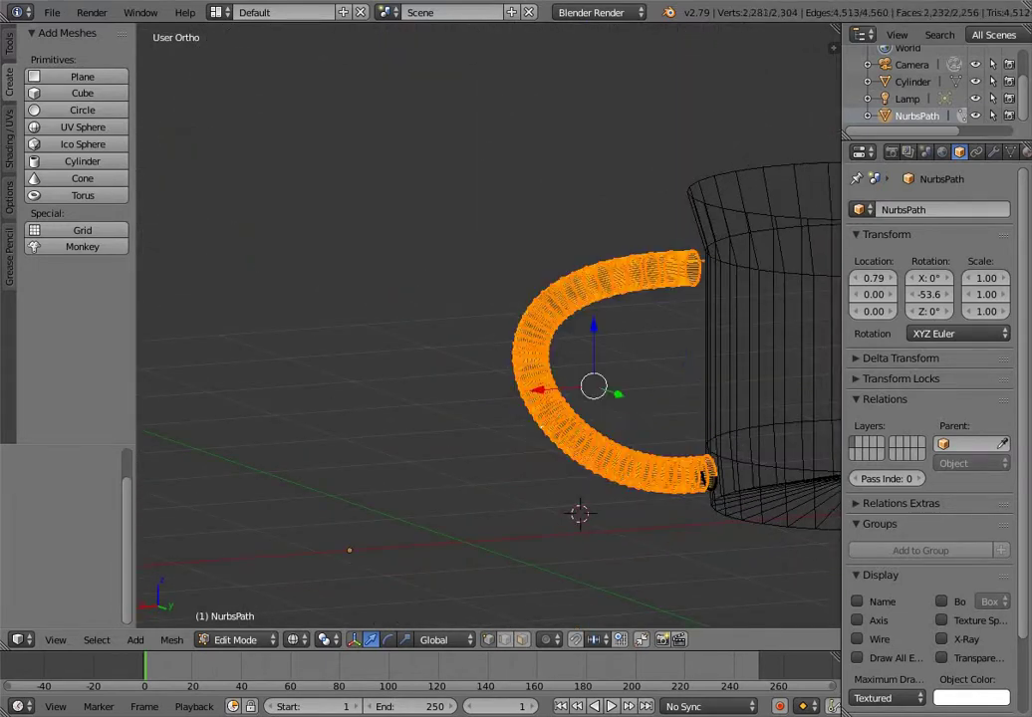
pyautogui.scroll(-6, 305, 109)
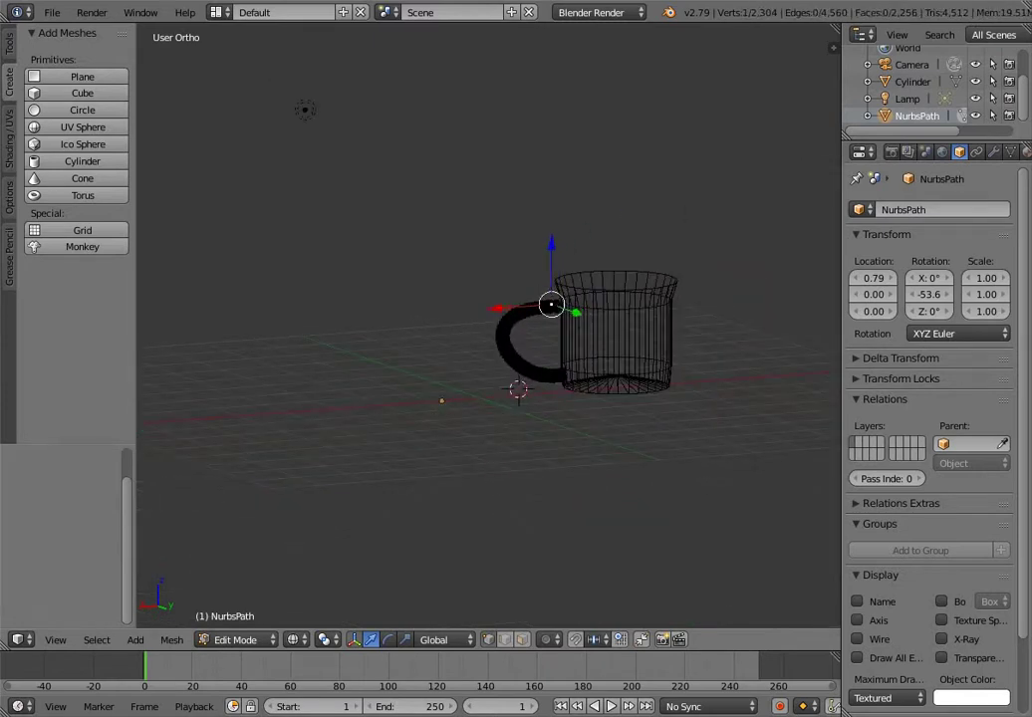
pyautogui.hotkey('ctrl', 'z')
pyautogui.moveTo(489, 328); pyautogui.dragTo(348, 358, button='middle')
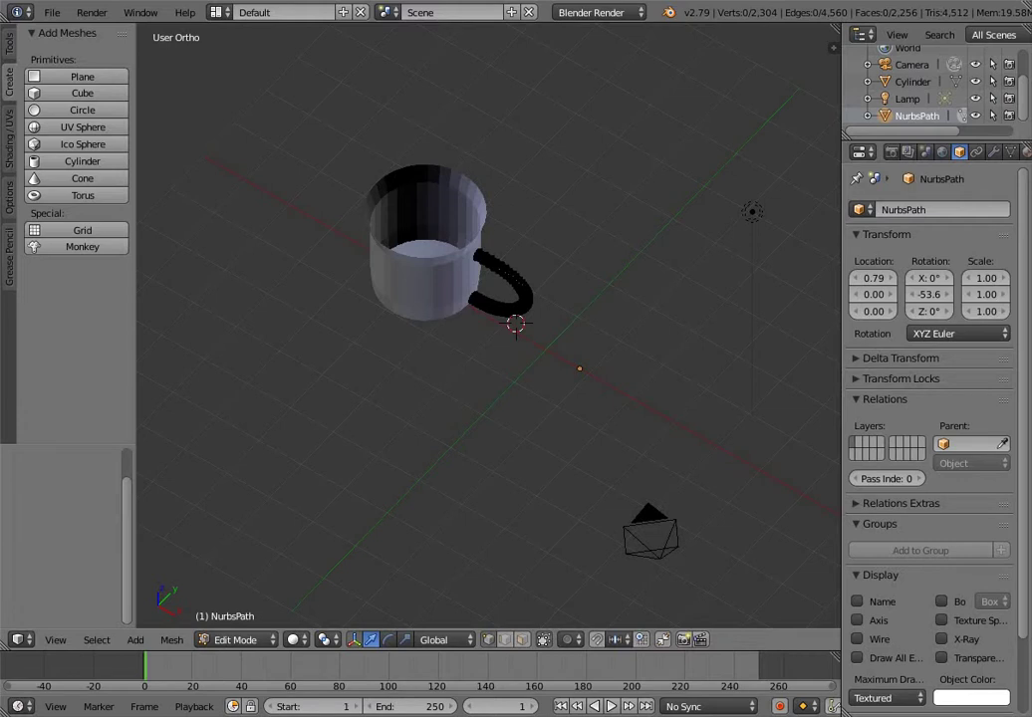
# Set the viewport shading to Wireframe
pyautogui.moveTo(499, 419); pyautogui.dragTo(486, 299, button='middle')
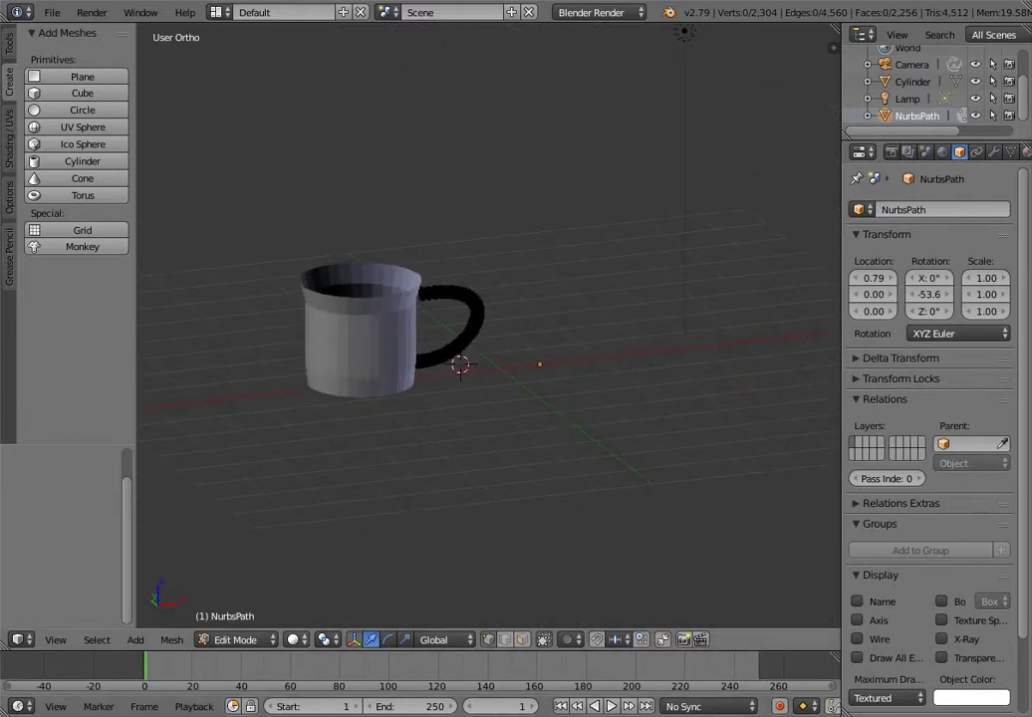
pyautogui.click(296, 639)
pyautogui.click(329, 601)
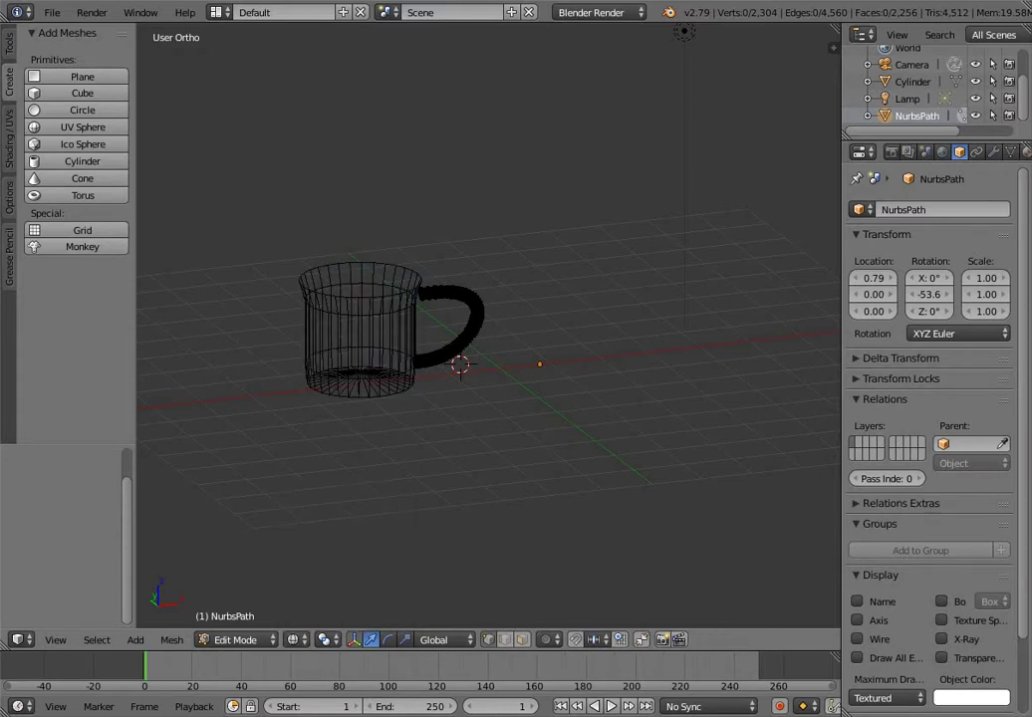
# Try to move one vertex at the handle's lower end about 1.46 along X, away from the mug
pyautogui.moveTo(498, 398)
pyautogui.mouseDown(button='middle')
pyautogui.moveTo(498, 338)
pyautogui.moveTo(498, 369)
pyautogui.mouseUp(button='middle')
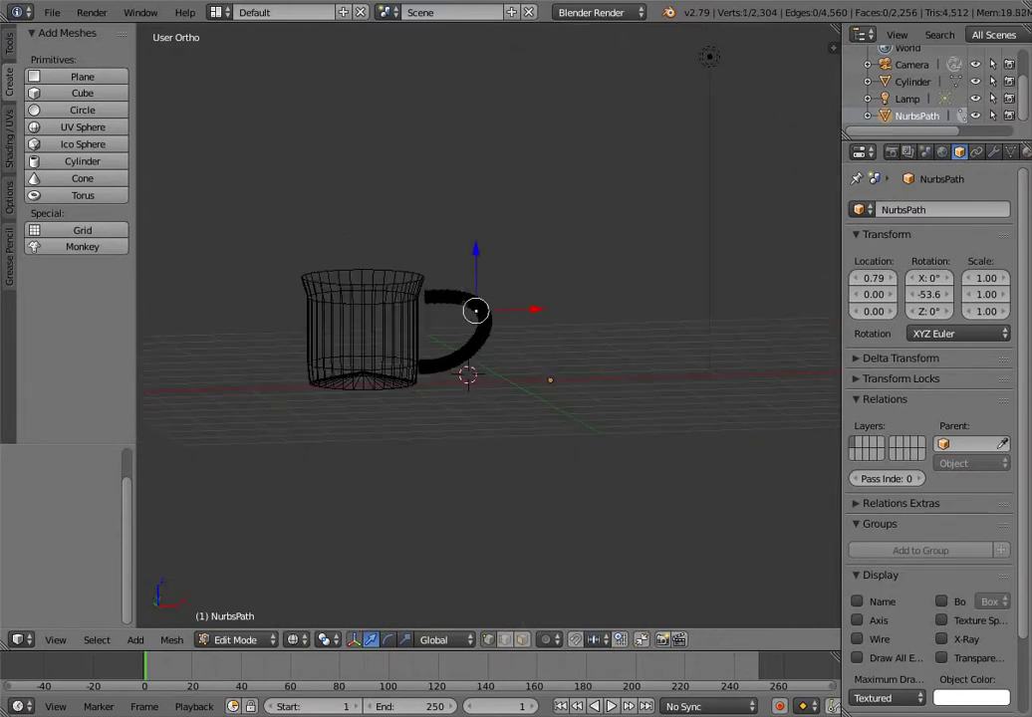
pyautogui.scroll(8, 493, 333)
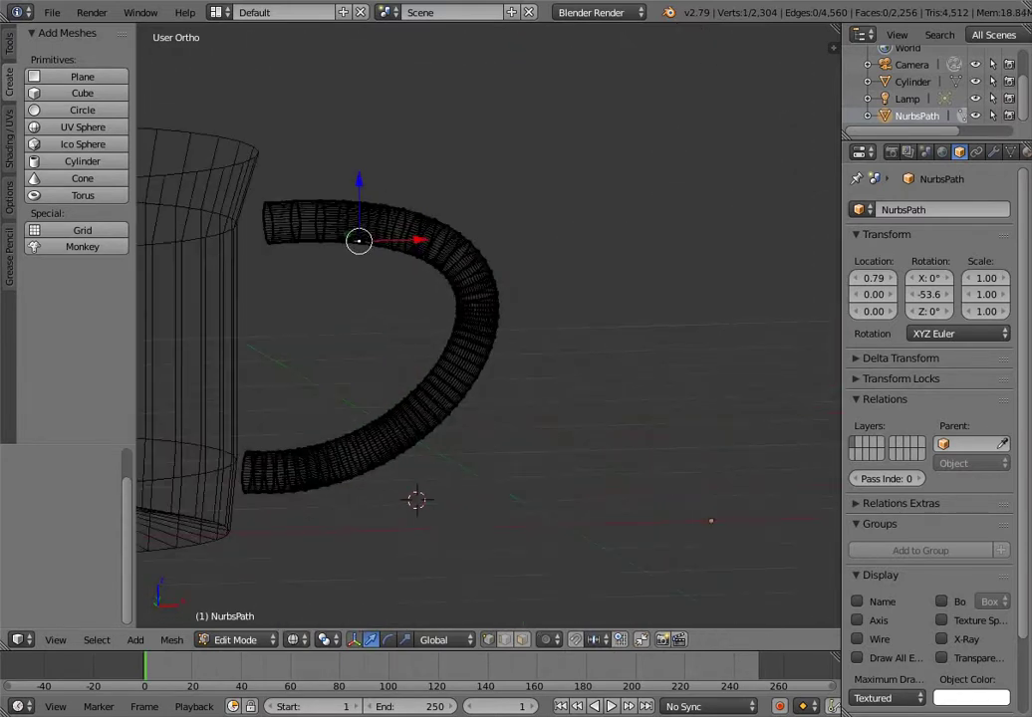
pyautogui.moveTo(498, 338); pyautogui.dragTo(461, 314, button='middle')
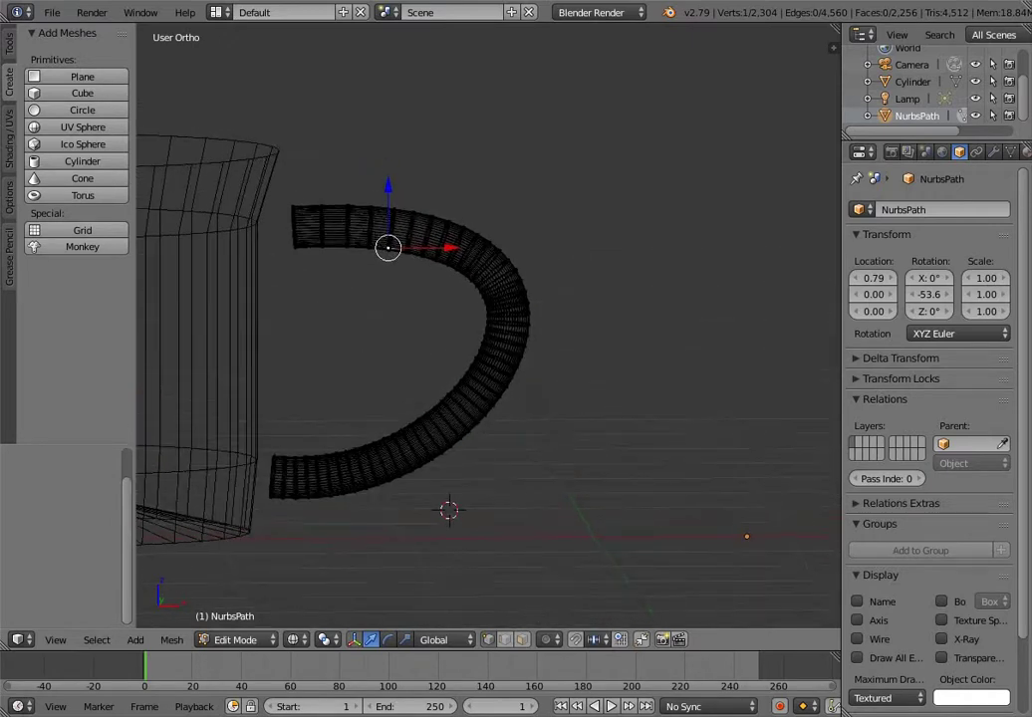
pyautogui.rightClick(283, 481)
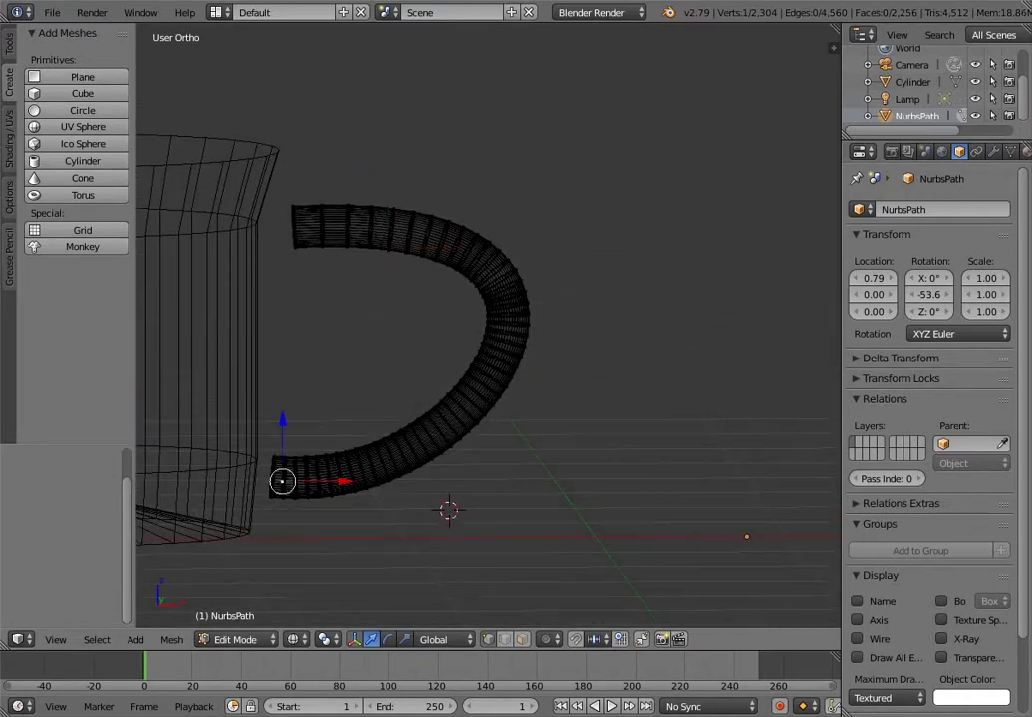
pyautogui.press('g')
pyautogui.press('x')
pyautogui.click(561, 481)
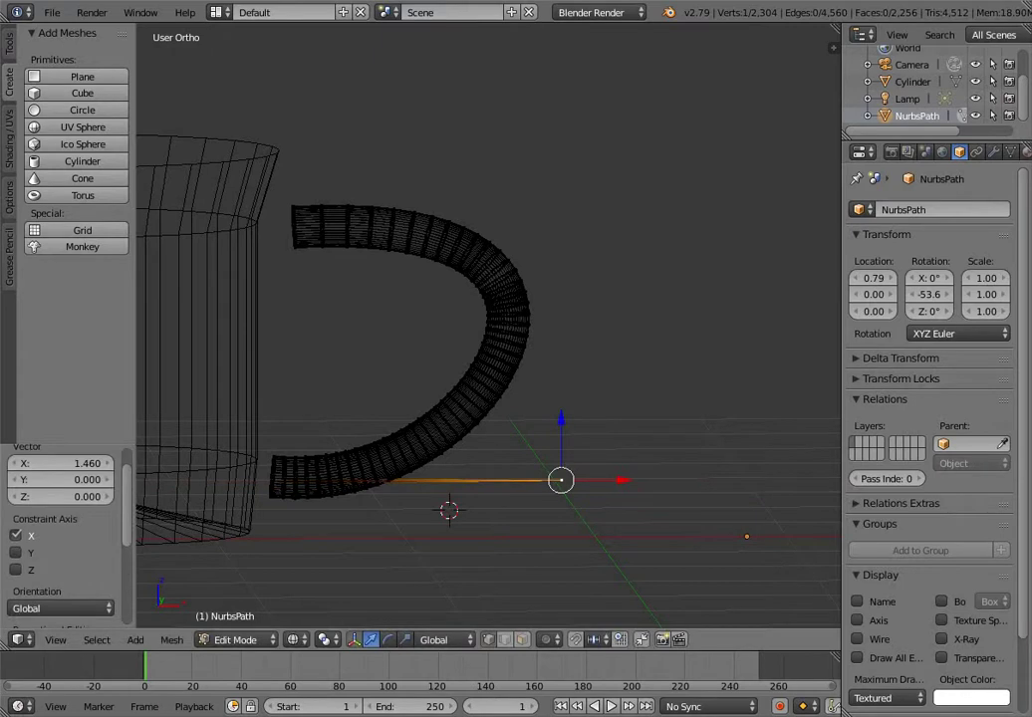
# Try to move the vertex along its local Z axis, cancel that, and undo its X move
pyautogui.press('g')
pyautogui.press('z')
pyautogui.press('z')
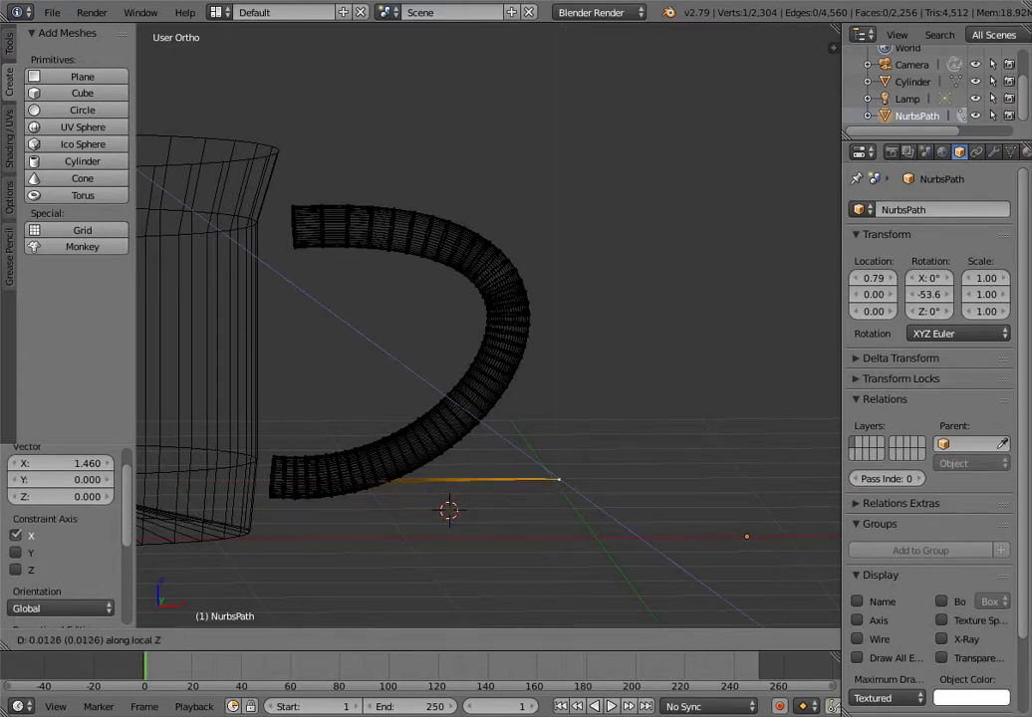
pyautogui.press('z')
pyautogui.press('Escape')
pyautogui.hotkey('ctrl', 'z')
# In Object Mode and front view, move the mug body about 0.156 along X towards the handle
pyautogui.moveTo(556, 476); pyautogui.dragTo(530, 520, button='middle')
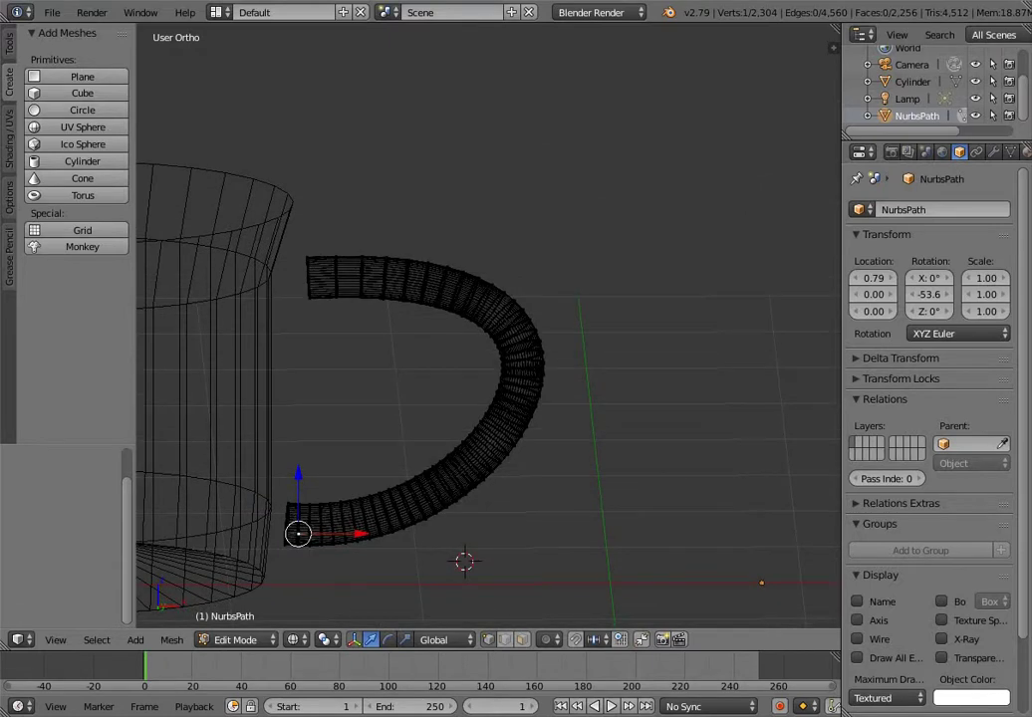
pyautogui.click(235, 639)
pyautogui.click(239, 618)
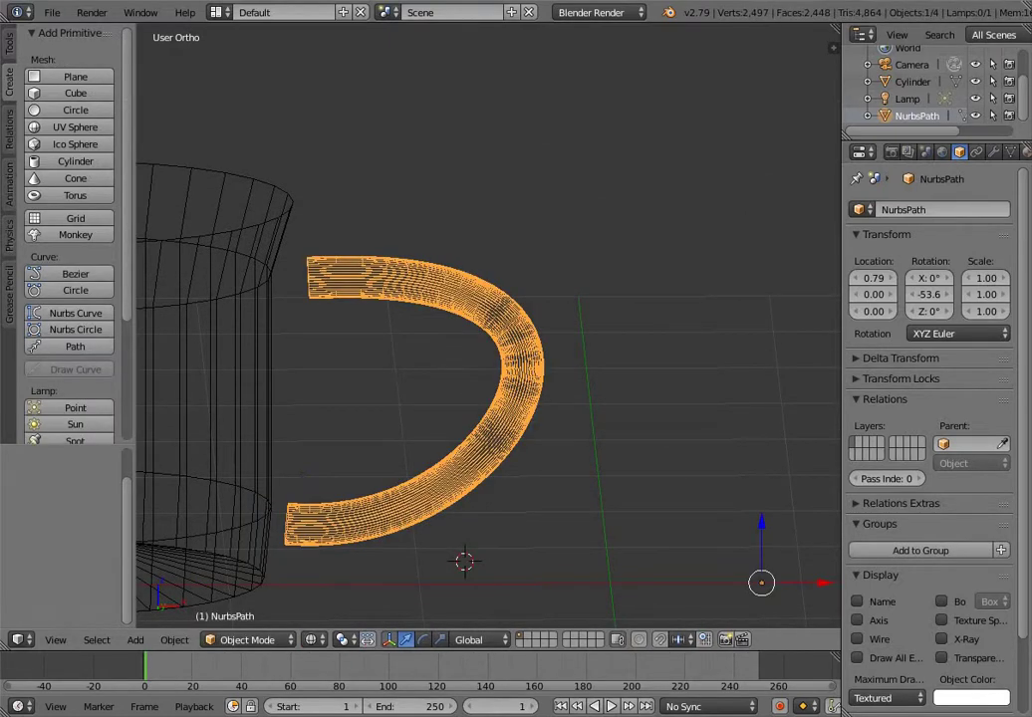
pyautogui.rightClick(253, 374)
pyautogui.press('KP_1')
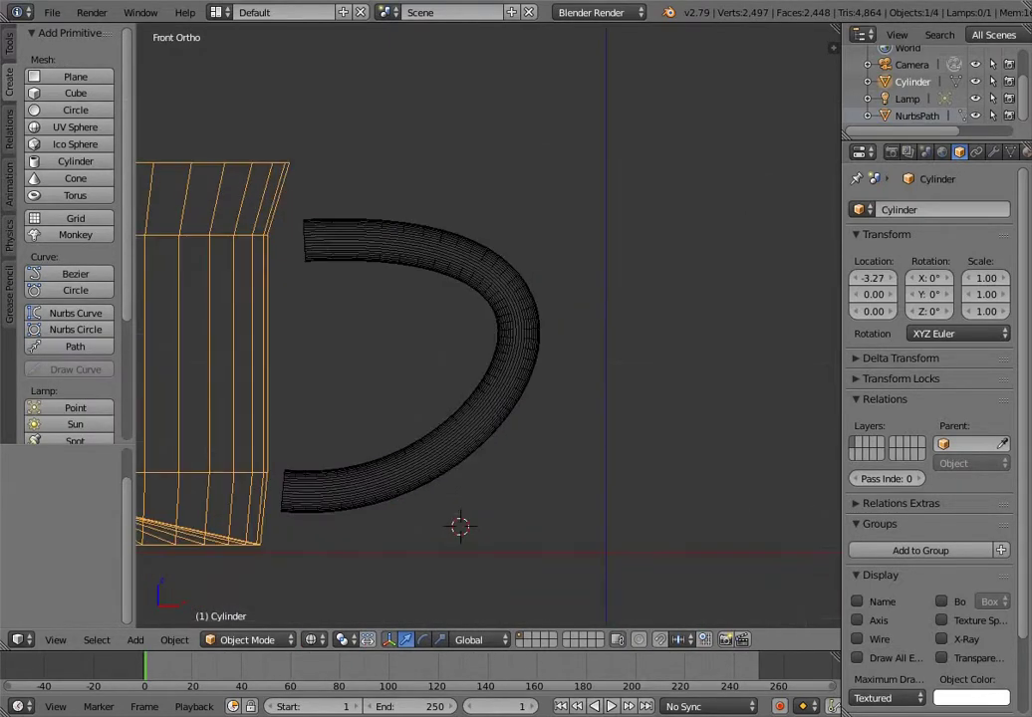
pyautogui.keyDown('shift'); pyautogui.moveTo(399, 339); pyautogui.dragTo(694, 297, button='middle'); pyautogui.keyUp('shift')
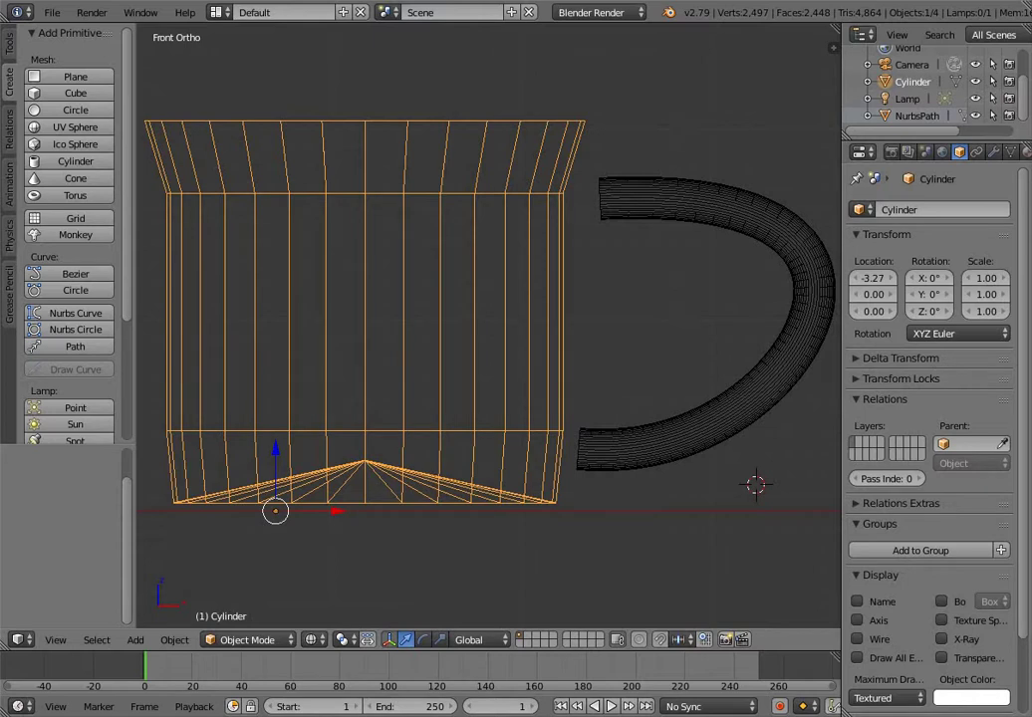
pyautogui.press('g')
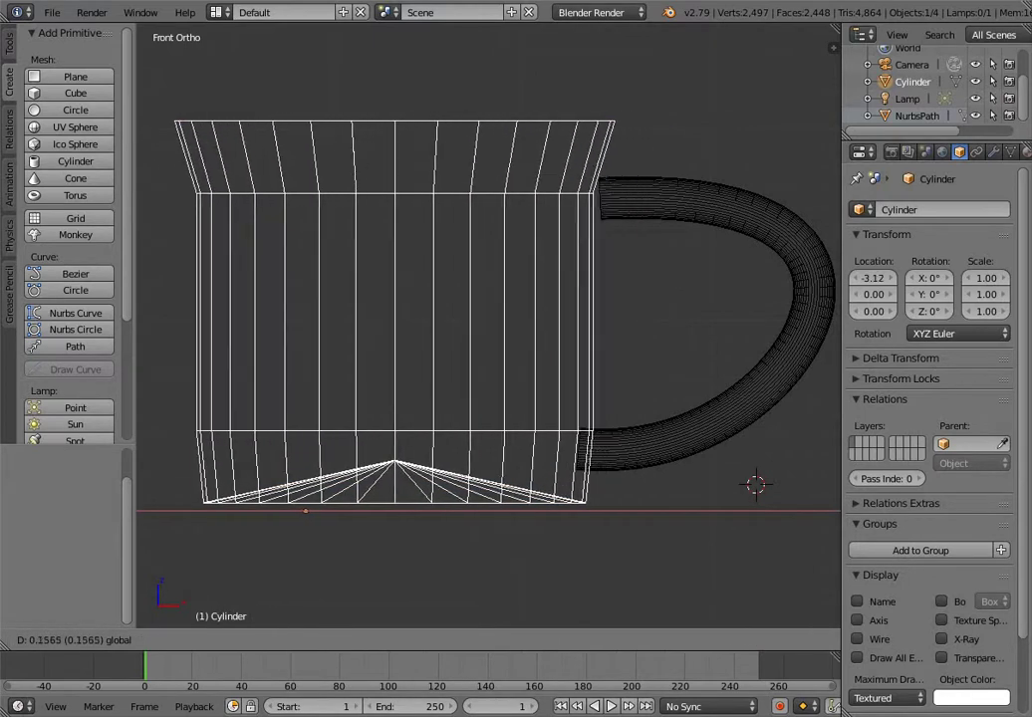
pyautogui.press('Return')
# Scale the handle object down uniformly by a factor of about 0.91, and again by about 0.961
pyautogui.rightClick(718, 200)
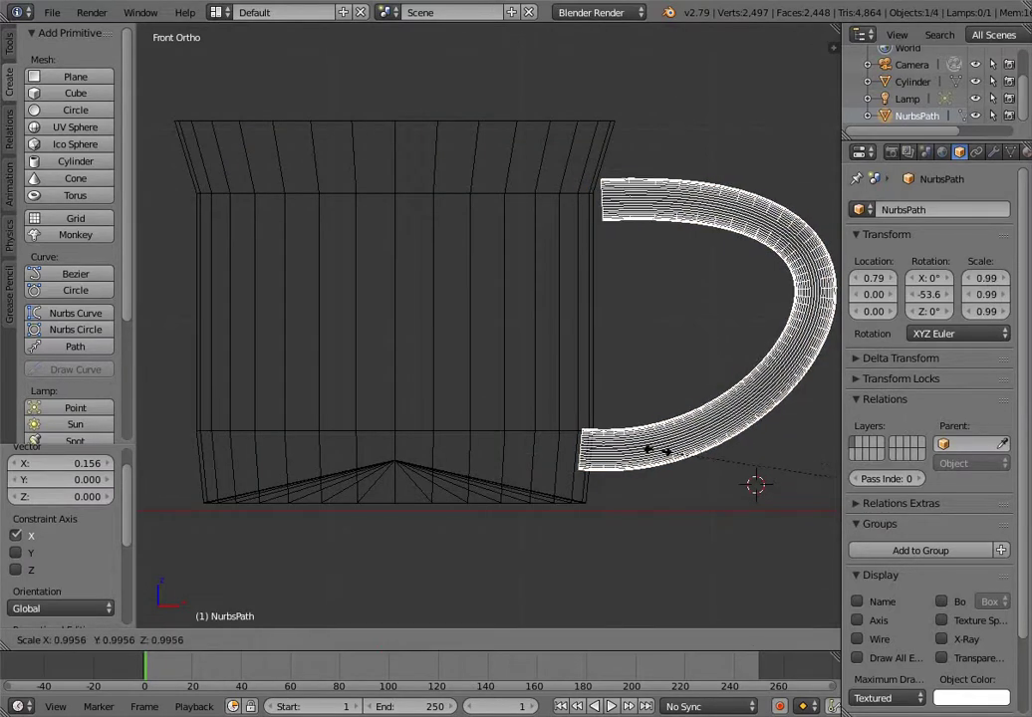
pyautogui.click(693, 510)
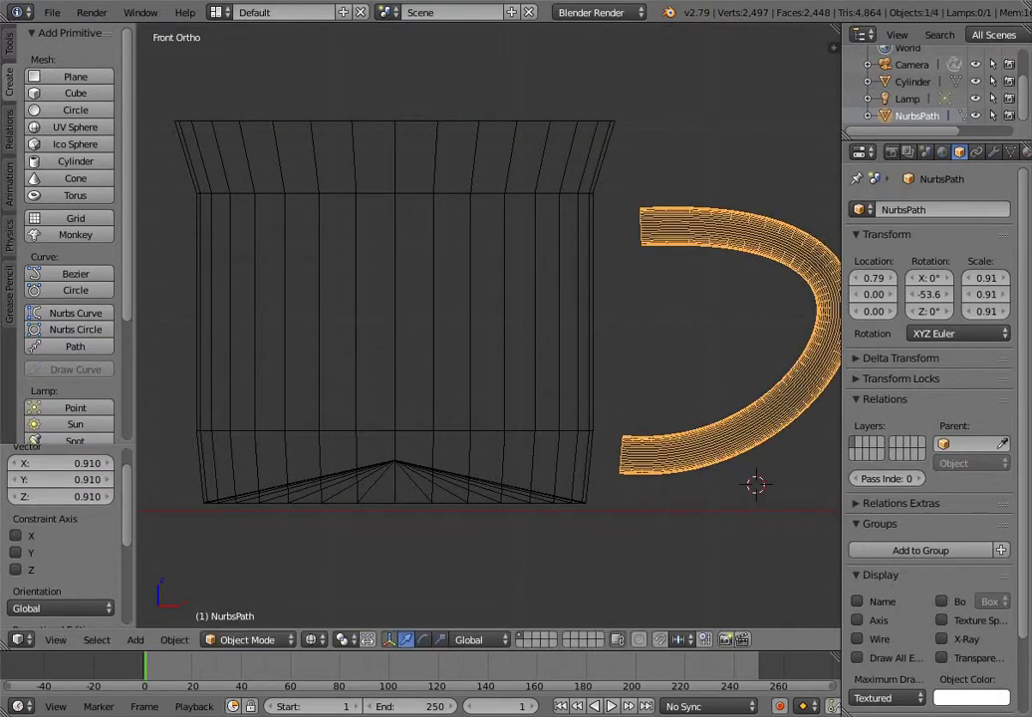
pyautogui.click(666, 457)
pyautogui.press('s')
pyautogui.click(678, 477)
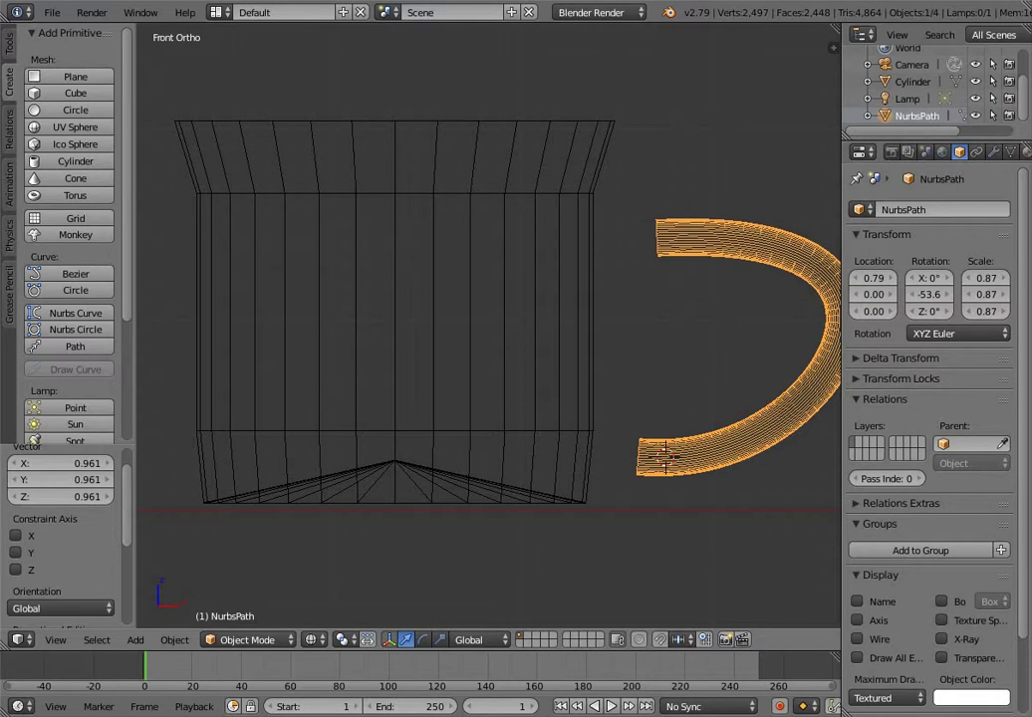
# Move the handle about 0.312 along negative X so its ends meet the mug's wall
pyautogui.scroll(-3, 489, 328)
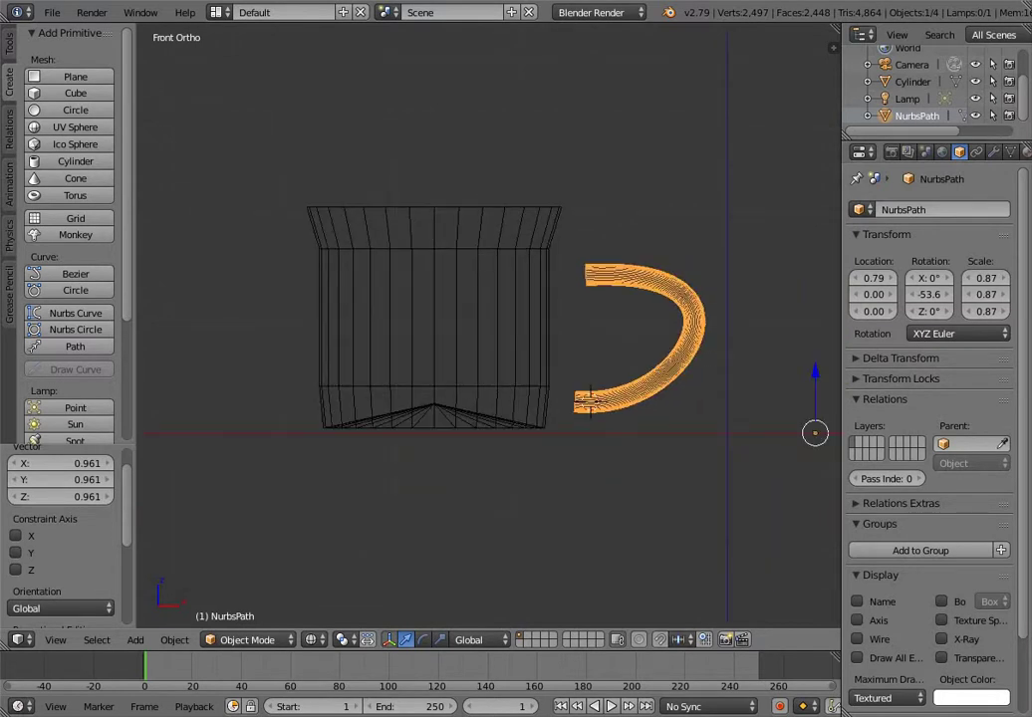
pyautogui.scroll(-2, 491, 320)
pyautogui.moveTo(777, 401); pyautogui.dragTo(753, 401)
pyautogui.scroll(3, 560, 375)
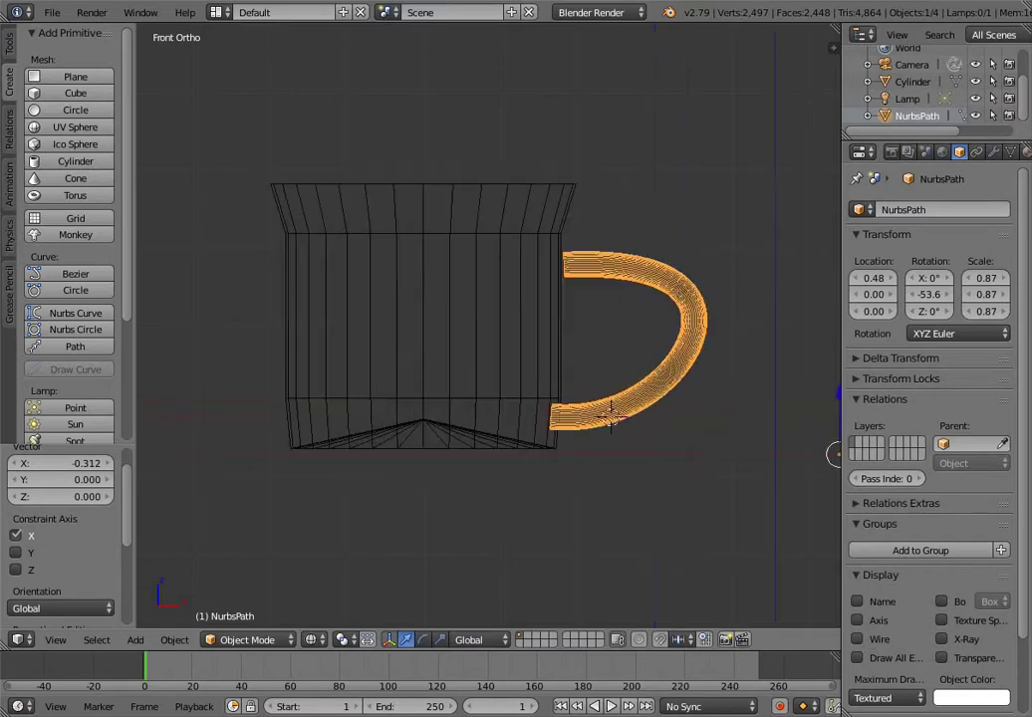
# Move the handle about 0.056 along X, away from the mug's wall
pyautogui.scroll(-2, 568, 384)
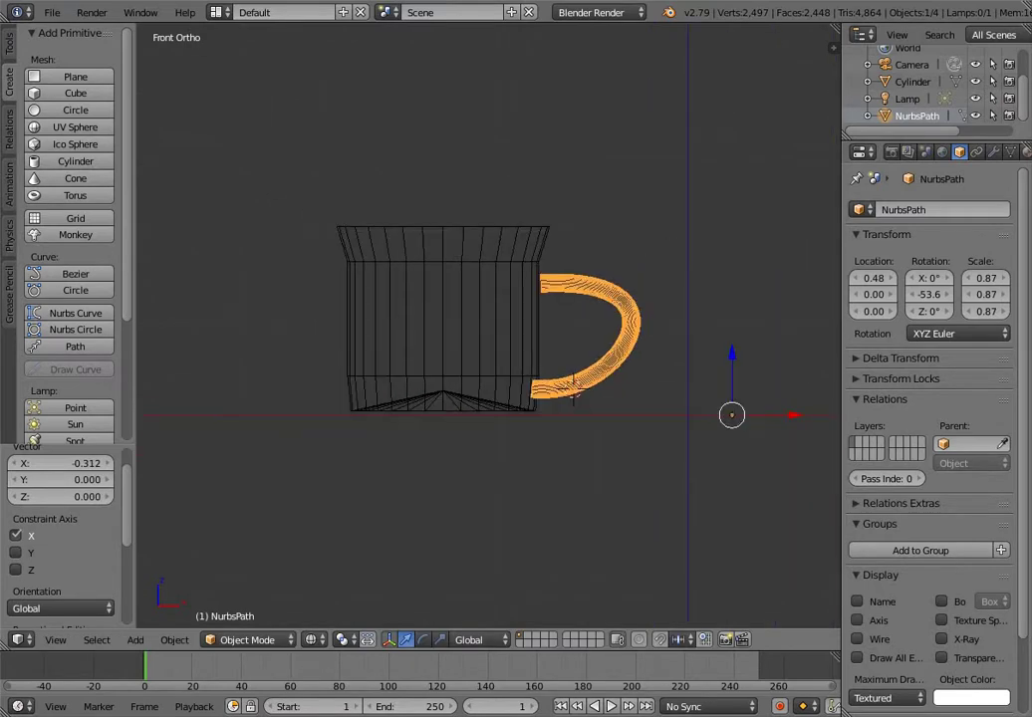
pyautogui.press('g')
pyautogui.press('x')
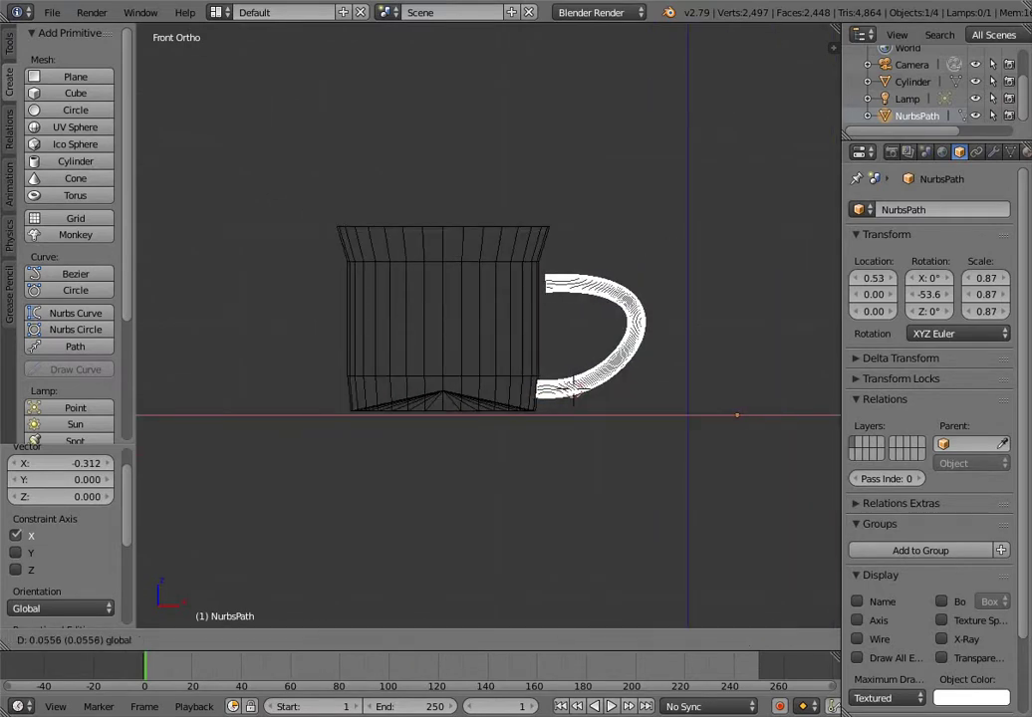
pyautogui.click(573, 395)
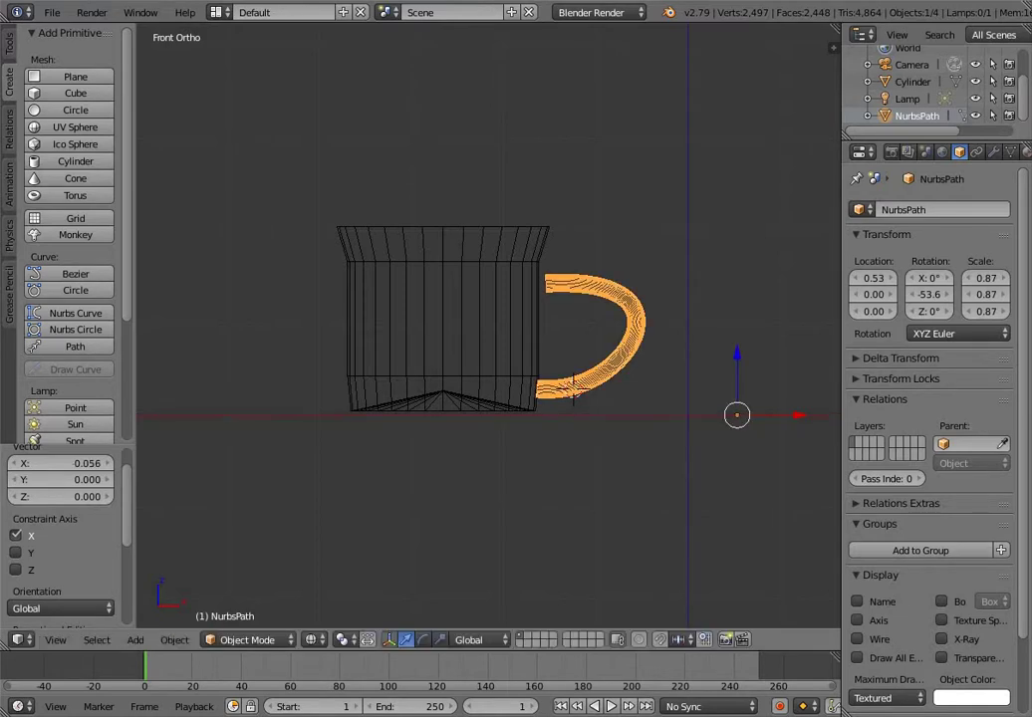
# Enter Edit Mode on the handle mesh
pyautogui.scroll(5, 573, 395)
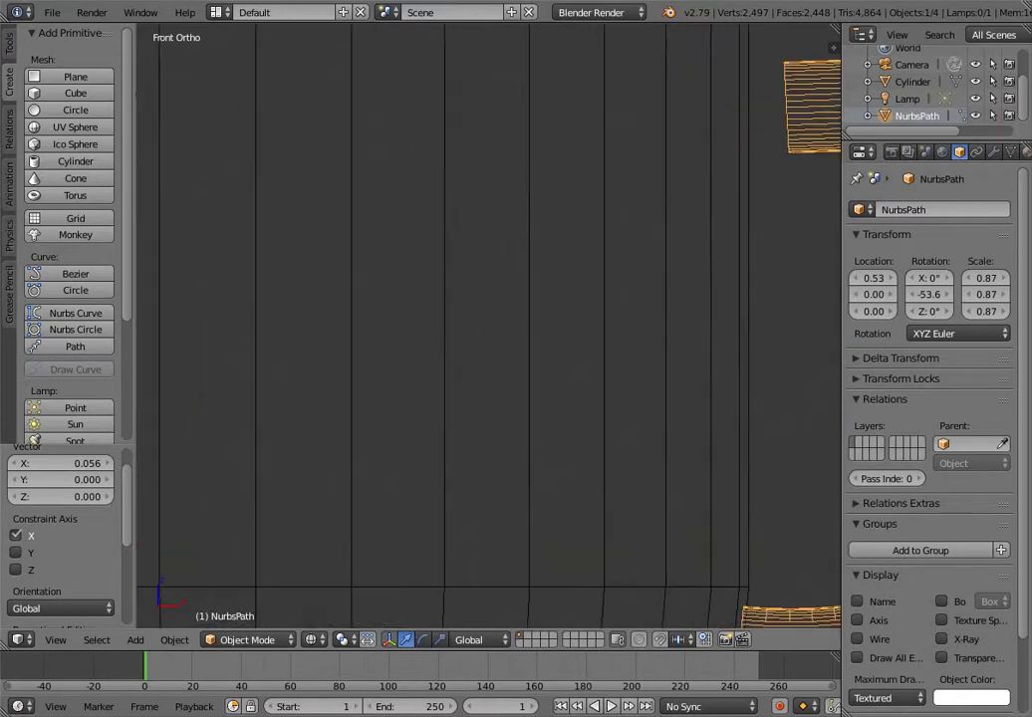
pyautogui.scroll(-4, 610, 418)
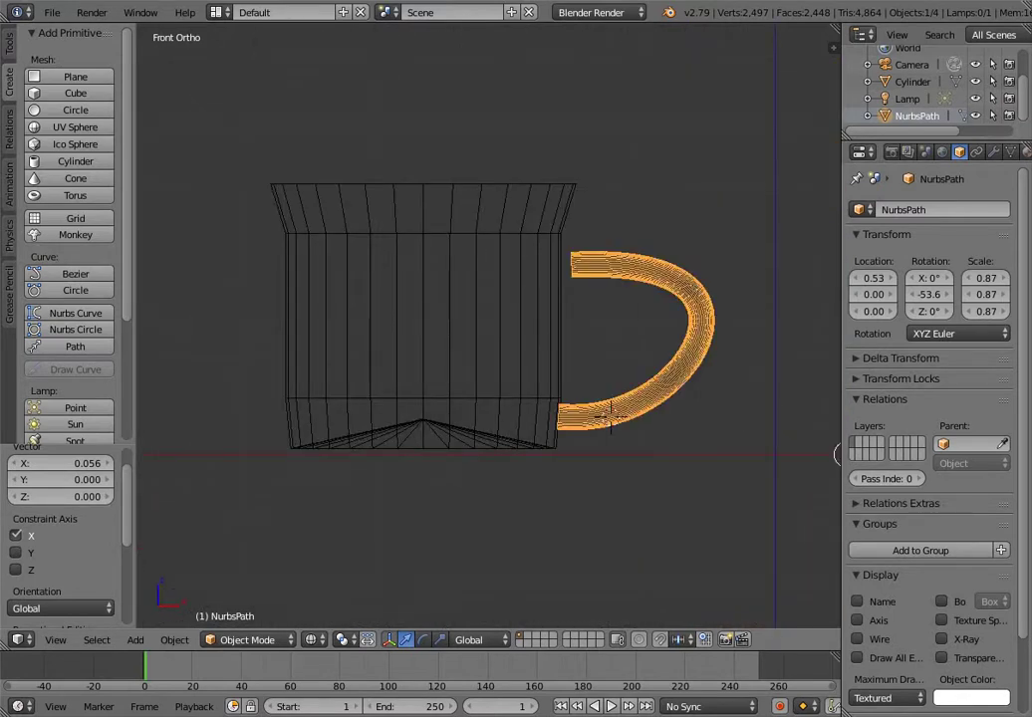
pyautogui.scroll(-4, 610, 416)
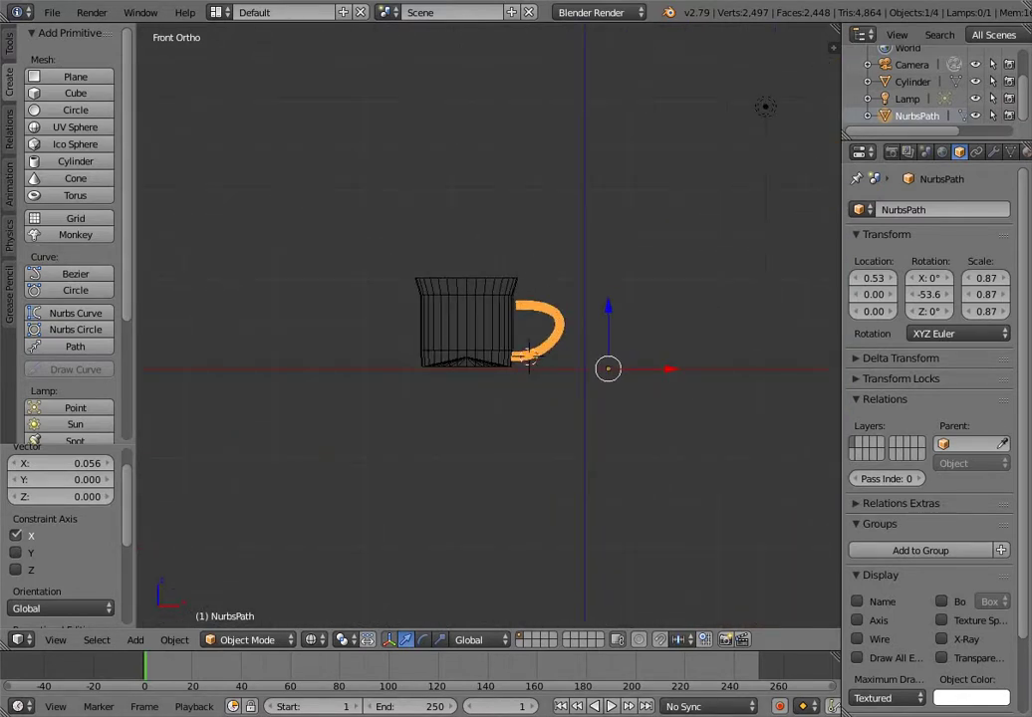
pyautogui.scroll(5, 488, 329)
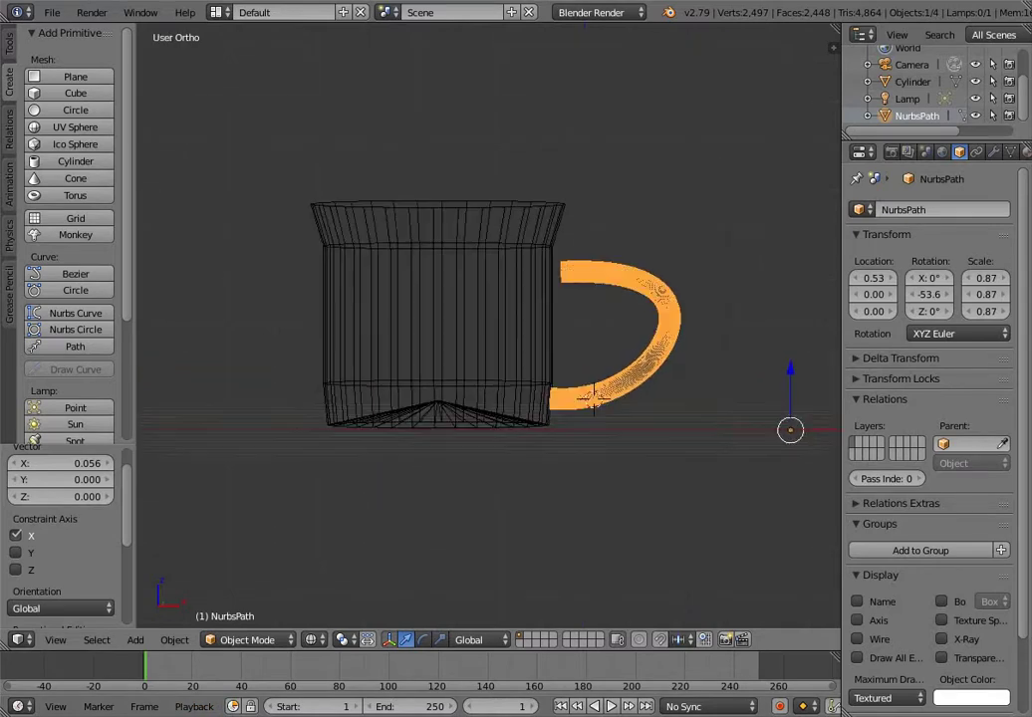
pyautogui.moveTo(594, 399); pyautogui.dragTo(412, 445, button='middle')
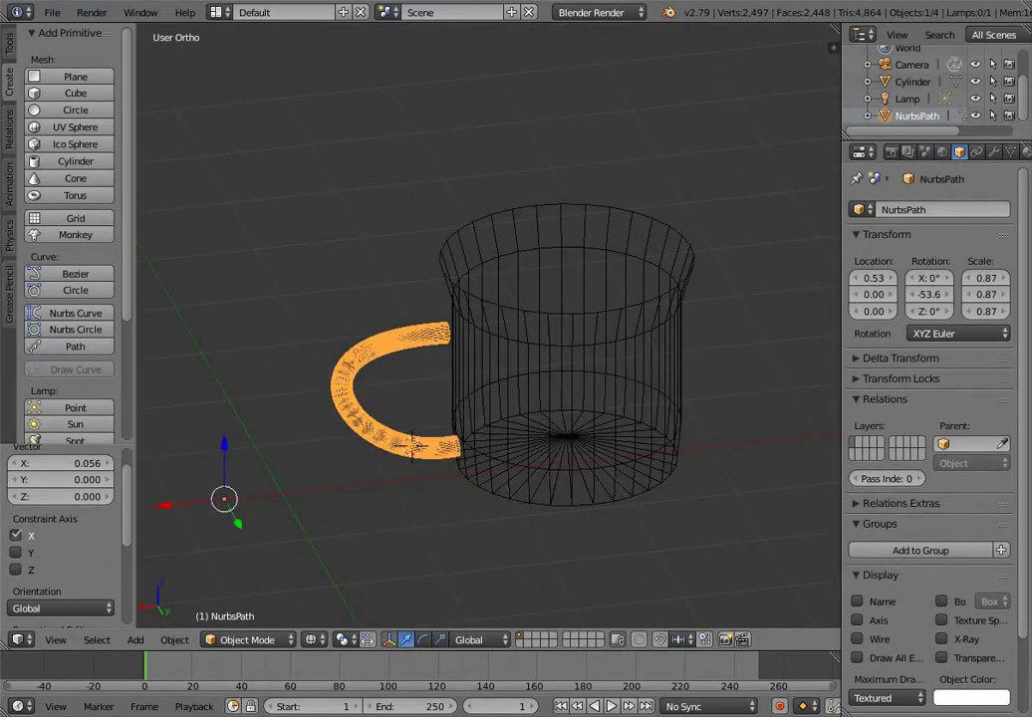
pyautogui.click(243, 639)
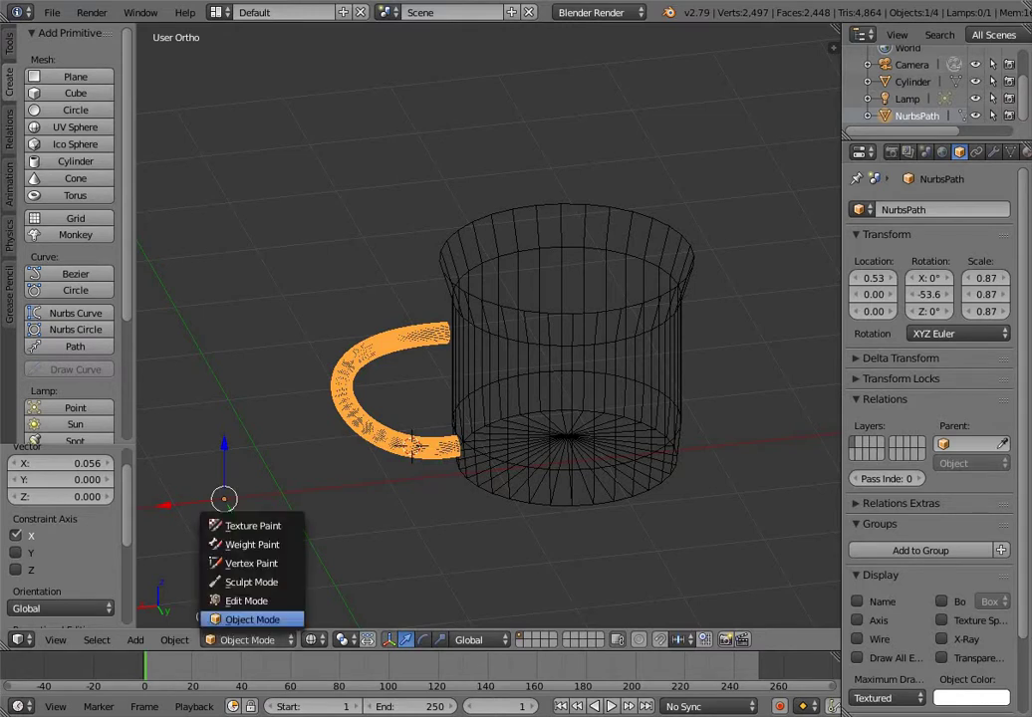
pyautogui.click(231, 599)
# Try Solid viewport shading on the lower handle end and return to Wireframe shading
pyautogui.moveTo(418, 384); pyautogui.dragTo(653, 381, button='middle')
pyautogui.scroll(5, 538, 399)
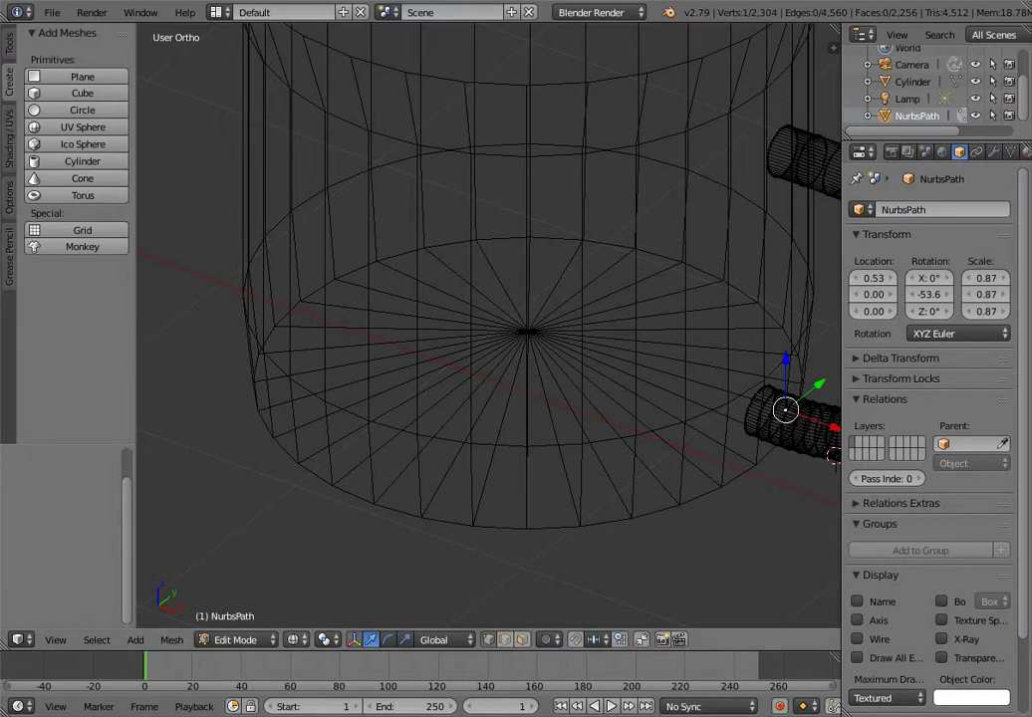
pyautogui.click(297, 640)
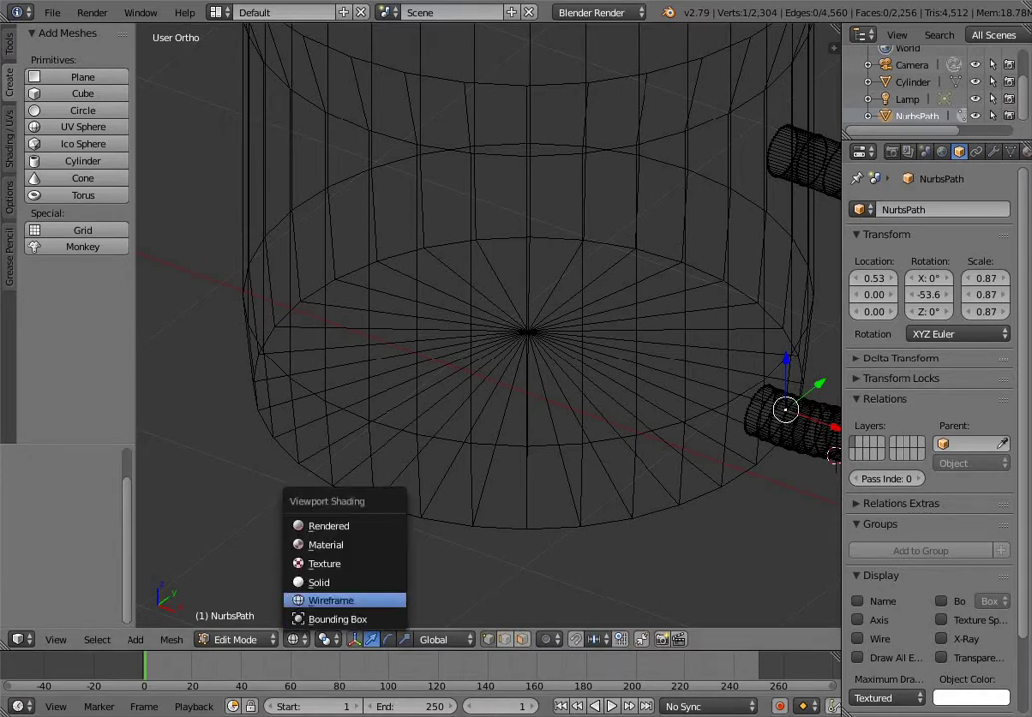
pyautogui.click(319, 582)
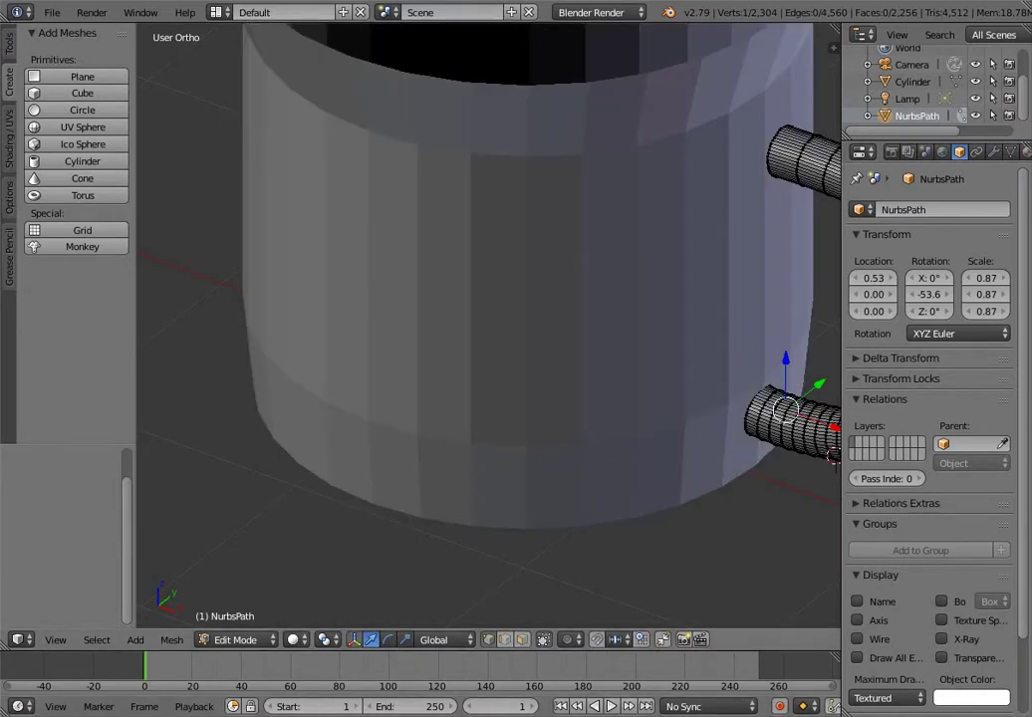
pyautogui.click(295, 640)
pyautogui.click(329, 595)
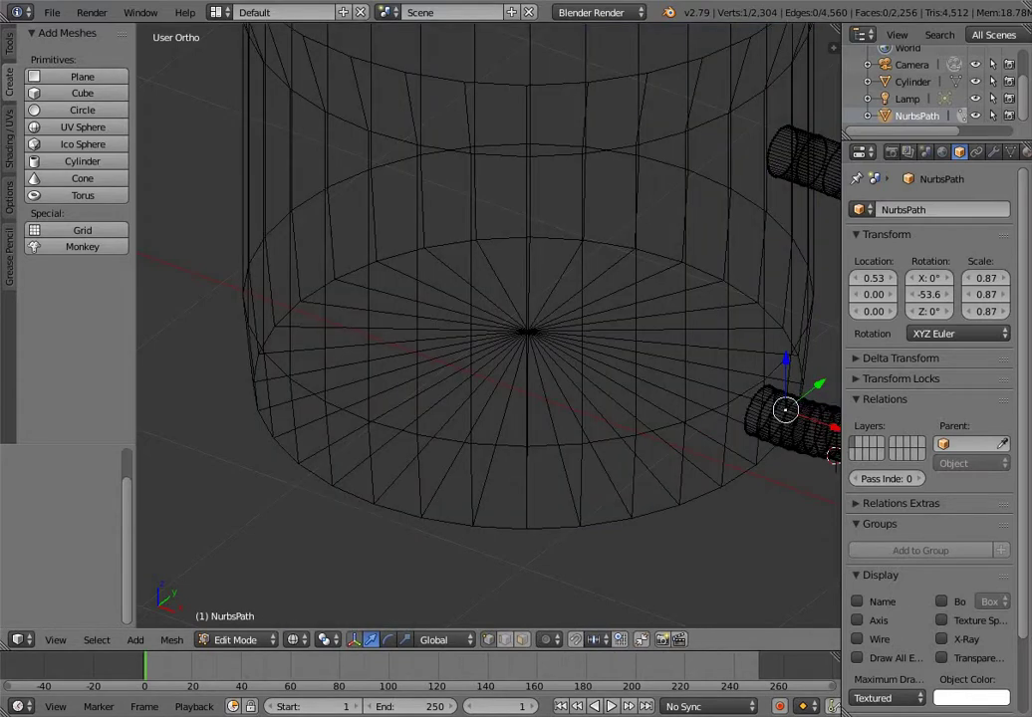
pyautogui.scroll(-2, 489, 325)
pyautogui.scroll(1, 489, 326)
pyautogui.scroll(-2, 489, 326)
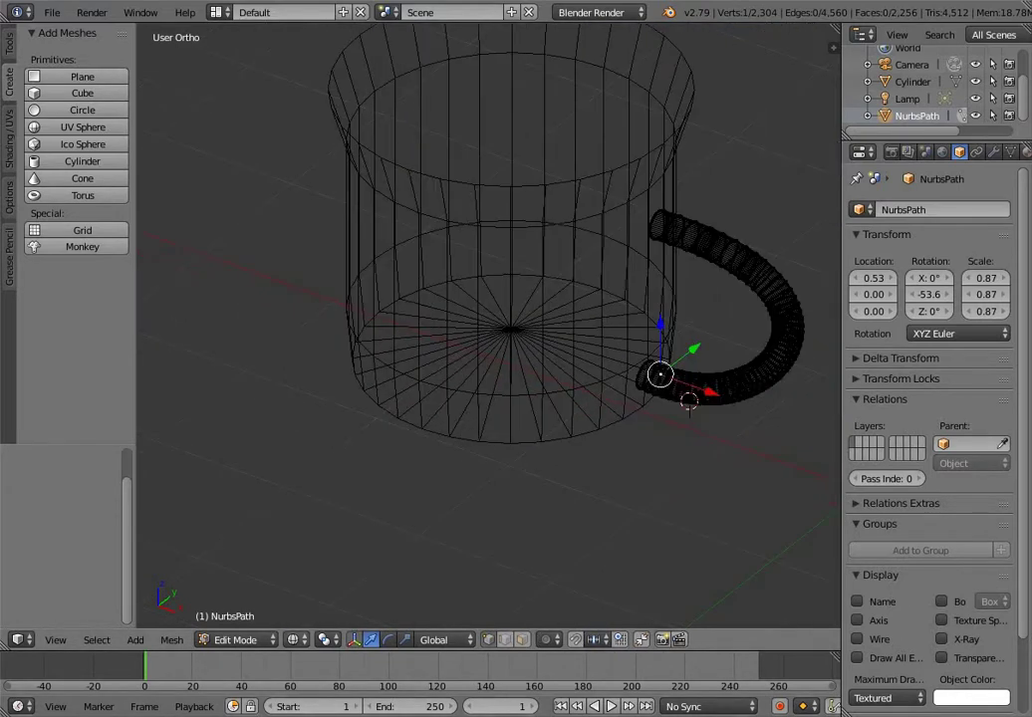
# Set the mesh selection to face select in Edit Mode and return the handle to Object Mode
pyautogui.click(235, 640)
pyautogui.click(239, 601)
pyautogui.click(295, 640)
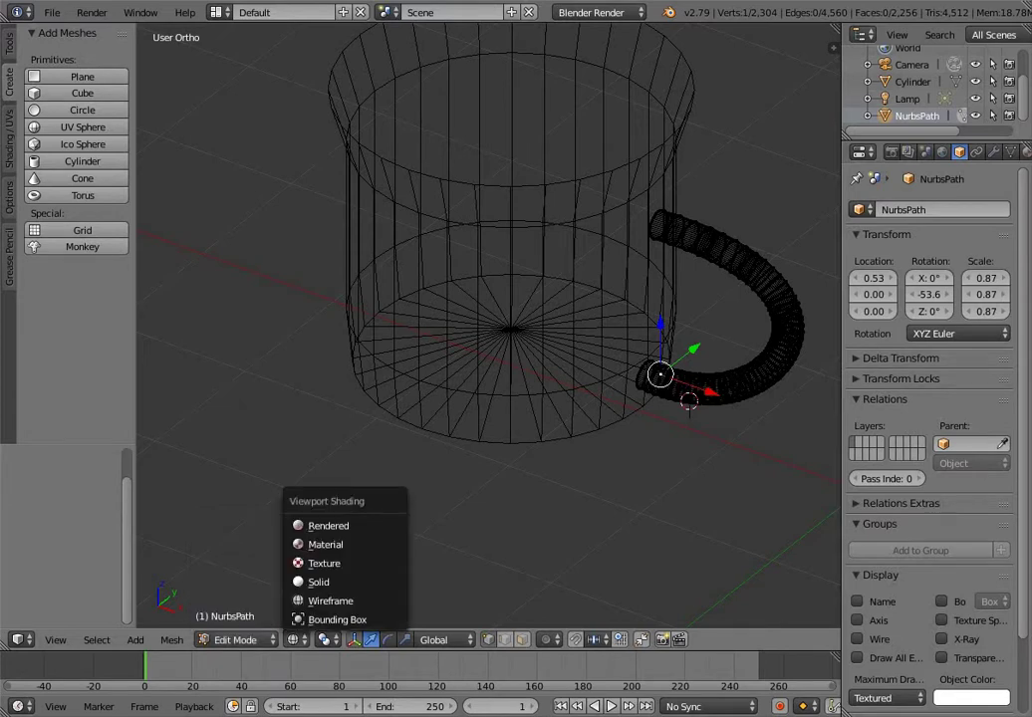
pyautogui.click(324, 601)
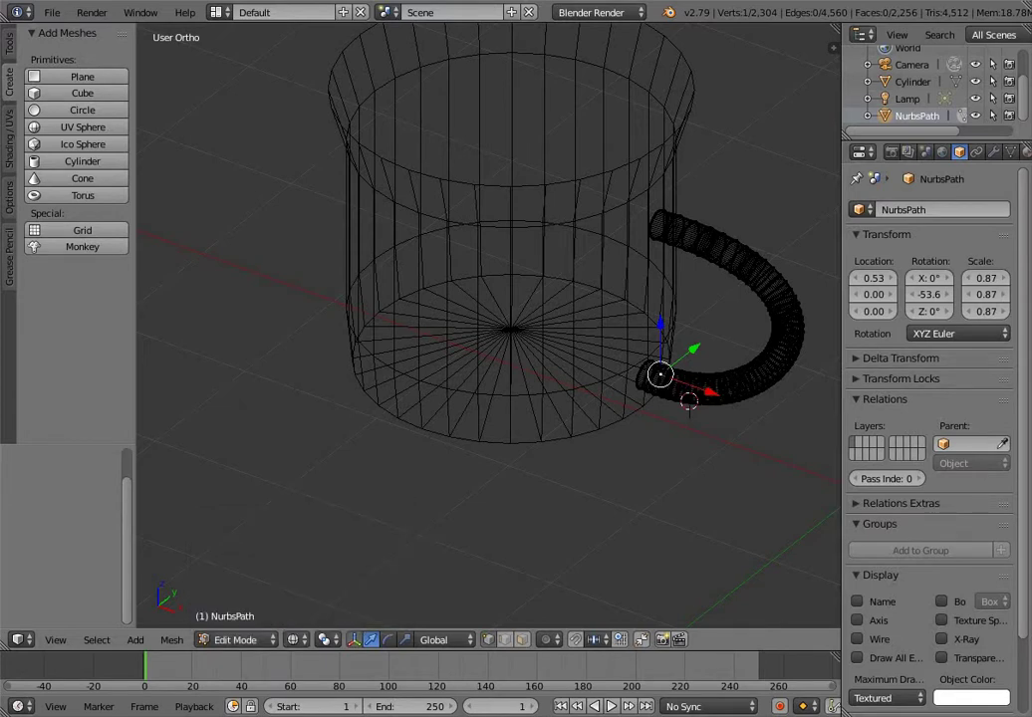
pyautogui.click(522, 640)
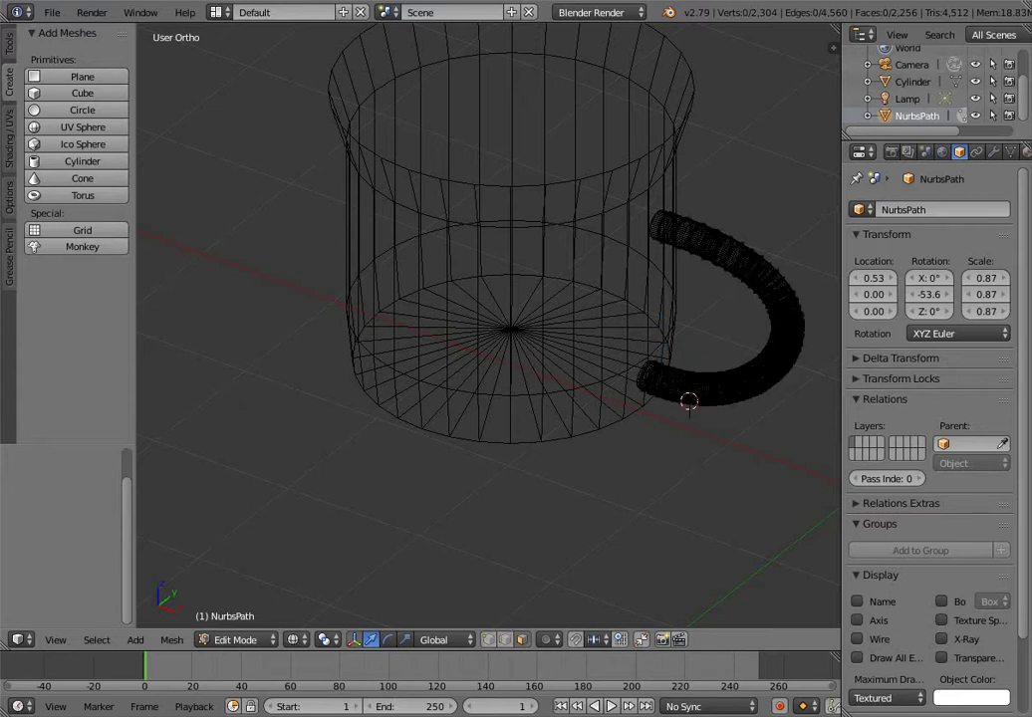
pyautogui.click(239, 640)
pyautogui.click(242, 618)
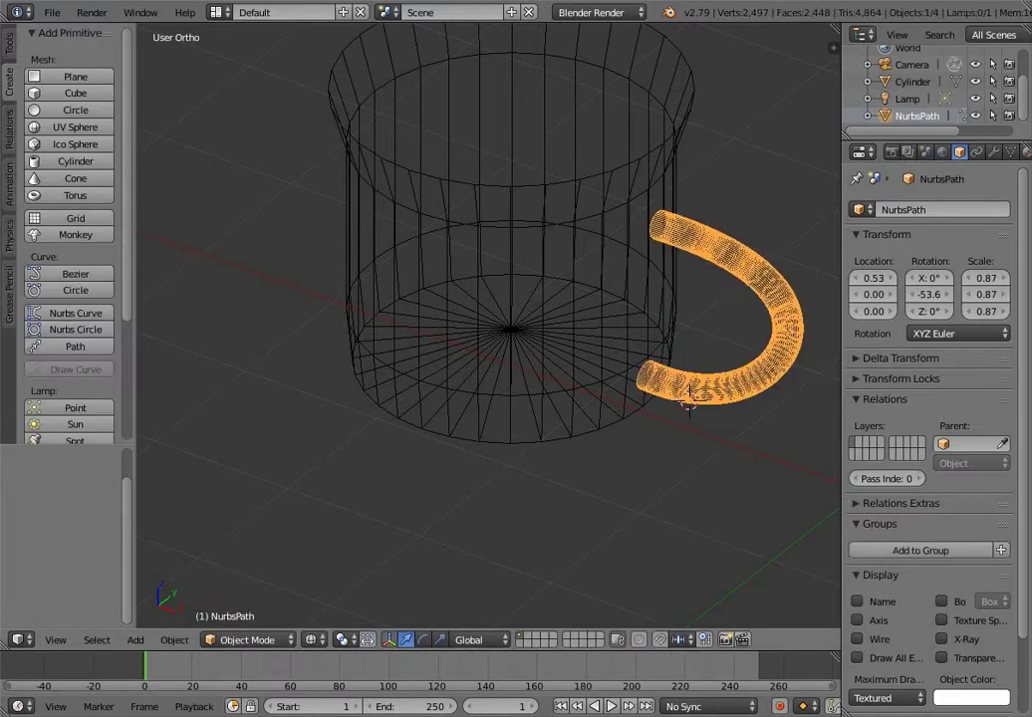
# Select the mug body, enter Edit Mode on it and set the viewport shading to Solid
pyautogui.rightClick(400, 416)
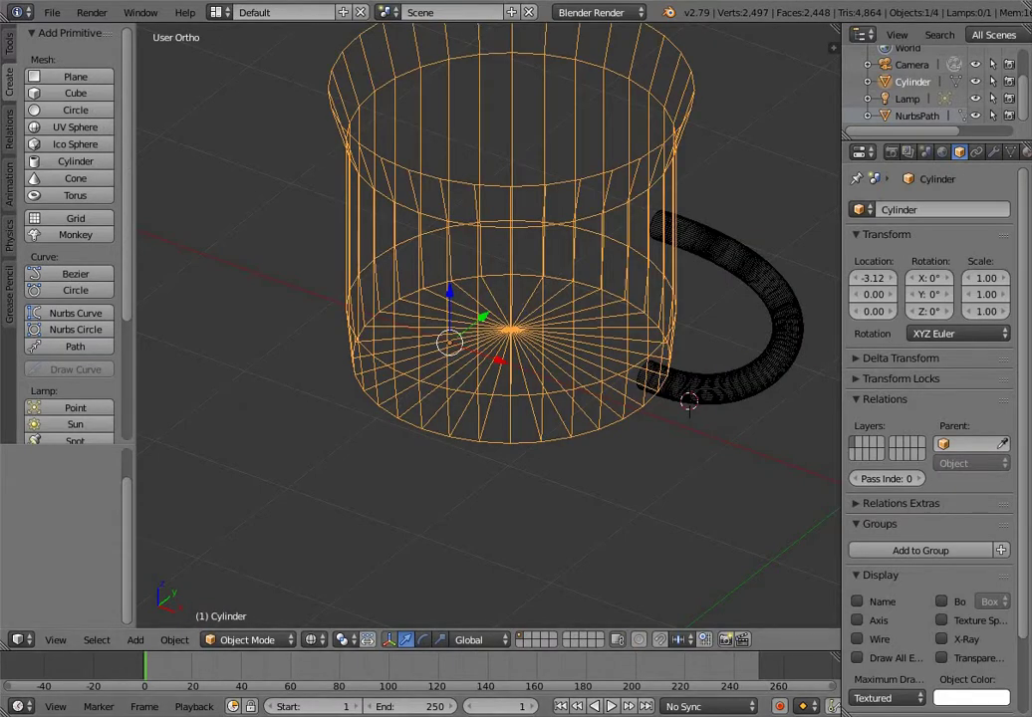
pyautogui.click(247, 641)
pyautogui.click(246, 601)
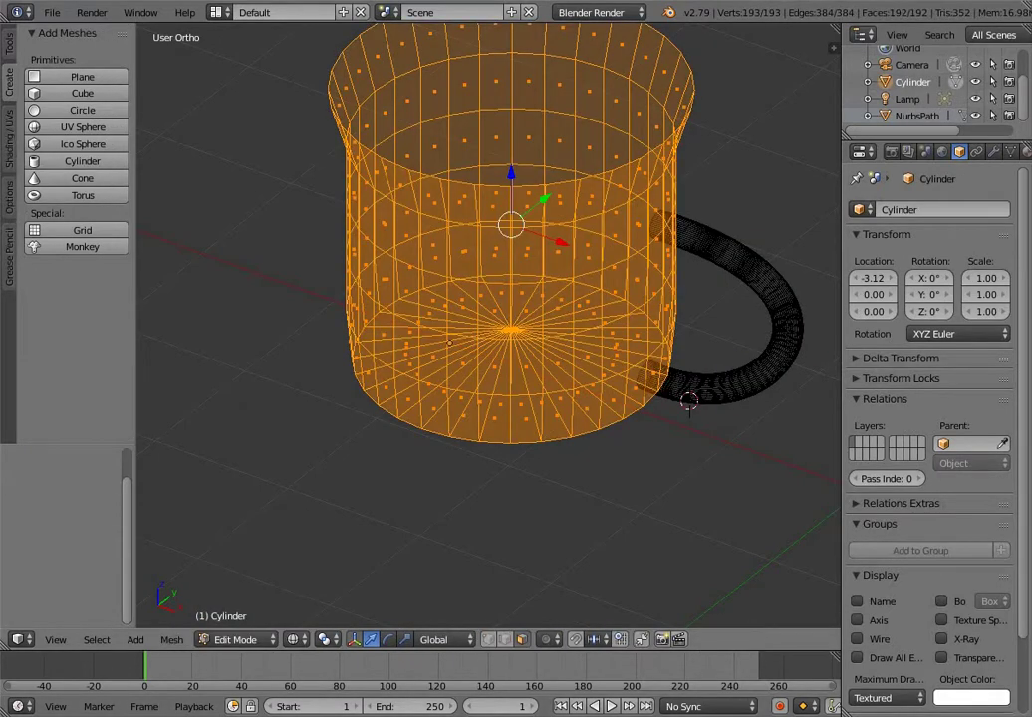
pyautogui.moveTo(428, 478)
pyautogui.mouseDown(button='middle')
pyautogui.moveTo(322, 461)
pyautogui.moveTo(463, 451)
pyautogui.moveTo(477, 440)
pyautogui.mouseUp(button='middle')
pyautogui.click(296, 641)
pyautogui.click(323, 583)
pyautogui.scroll(5, 323, 461)
pyautogui.scroll(-6, 476, 440)
pyautogui.scroll(2, 477, 439)
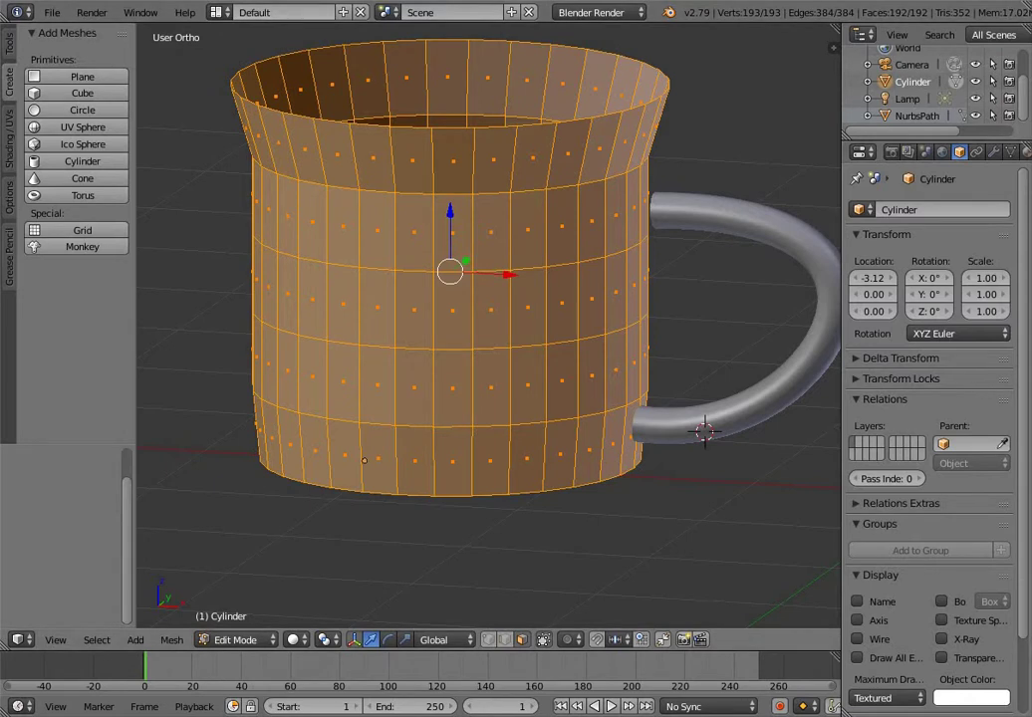
# In face select mode, select the single mug wall face behind the handle's upper end
pyautogui.click(505, 640)
pyautogui.click(522, 640)
pyautogui.moveTo(538, 418); pyautogui.dragTo(403, 461, button='middle')
pyautogui.scroll(4, 403, 460)
pyautogui.scroll(-4, 658, 479)
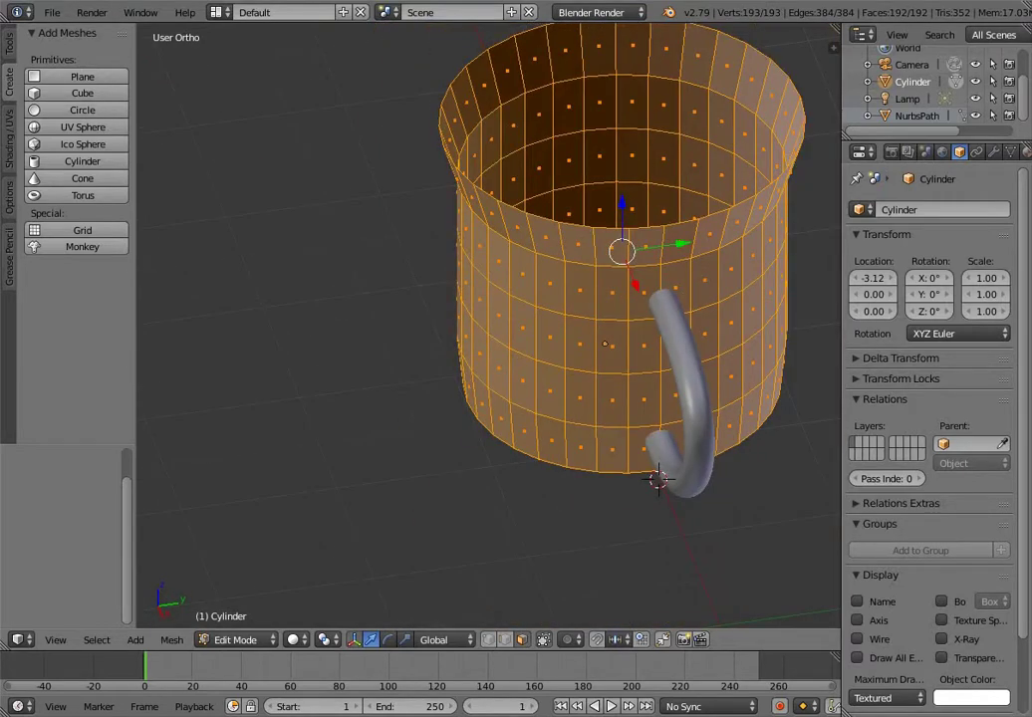
pyautogui.moveTo(658, 479); pyautogui.dragTo(636, 467, button='middle')
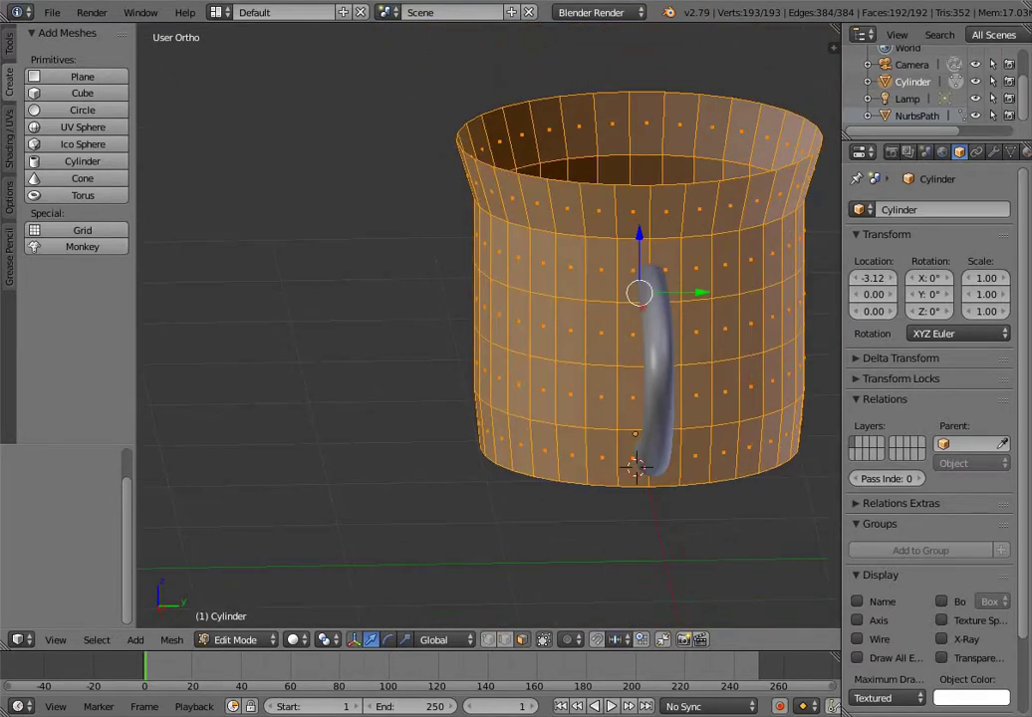
pyautogui.rightClick(675, 334)
pyautogui.rightClick(635, 270)
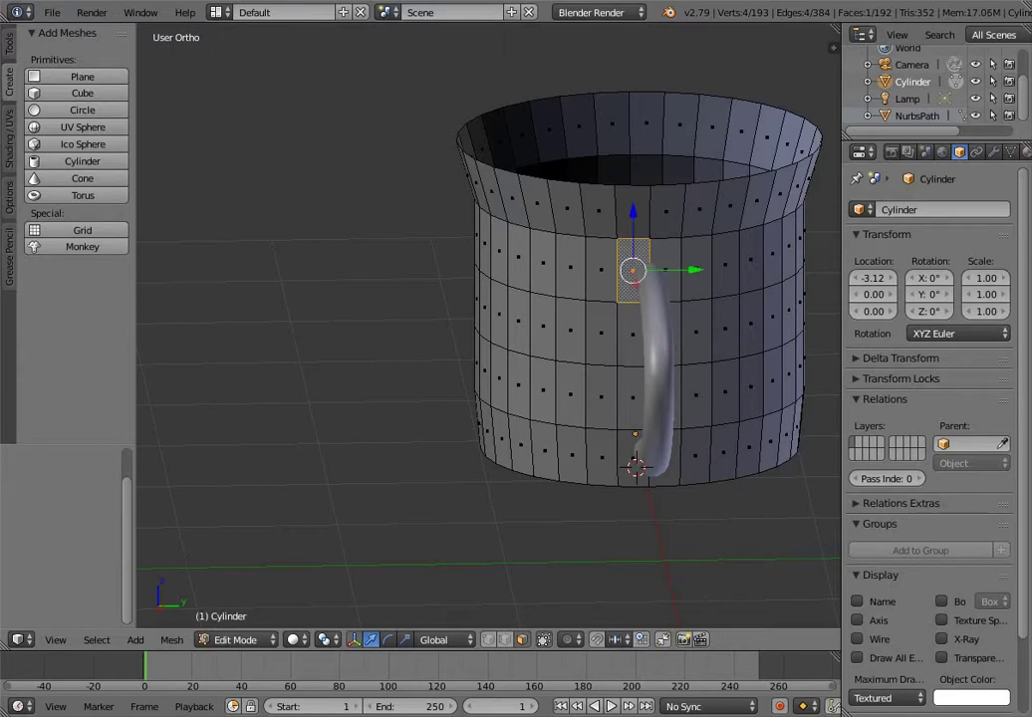
pyautogui.rightClick(667, 269)
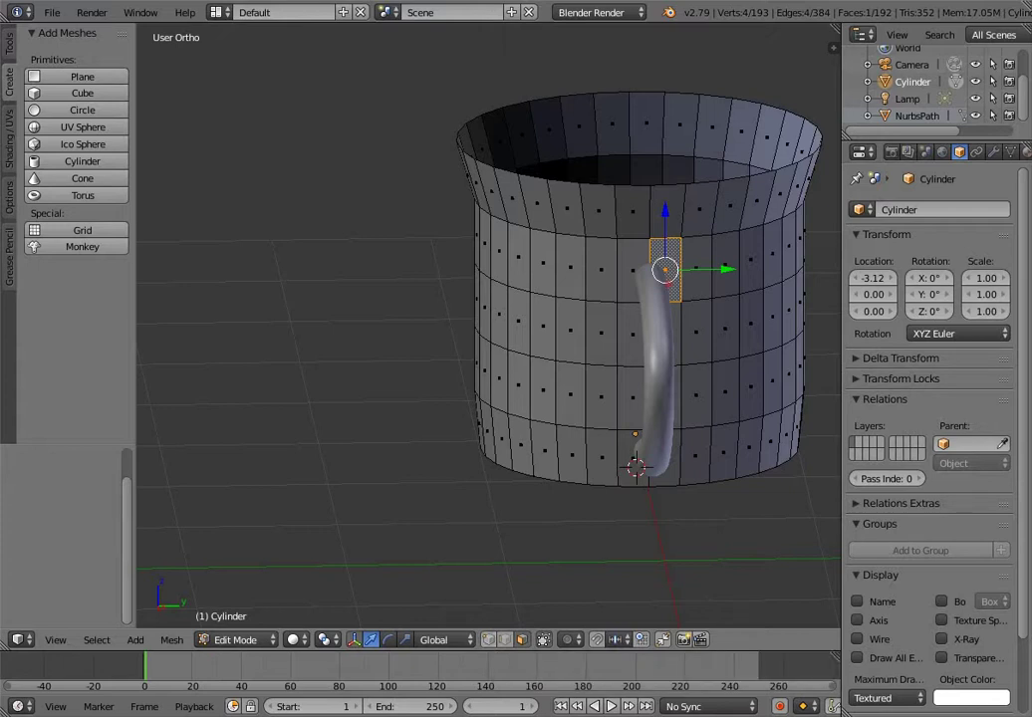
# Return to Object Mode, select the handle and move it about 0.189 along Y
pyautogui.click(235, 640)
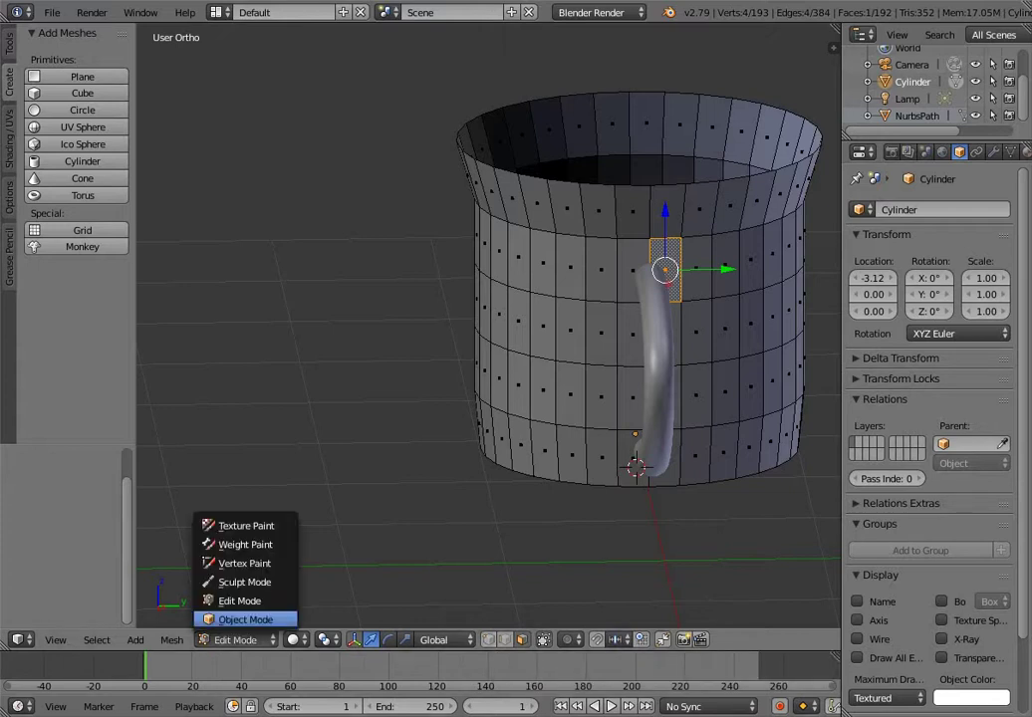
pyautogui.click(245, 620)
pyautogui.rightClick(658, 364)
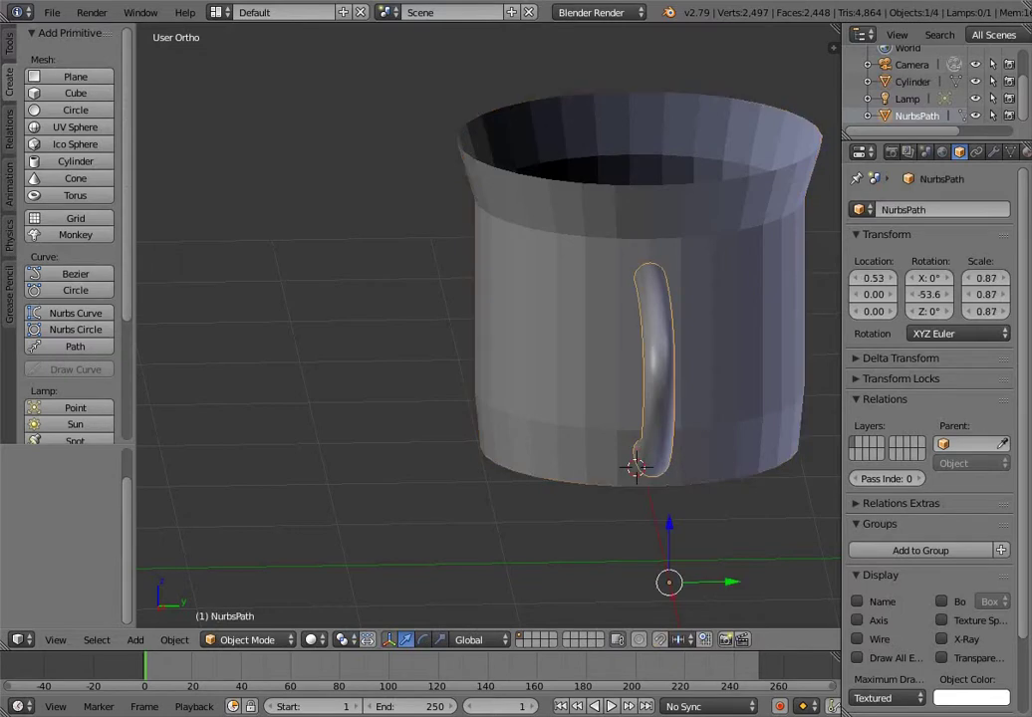
pyautogui.press('g')
pyautogui.press('y')
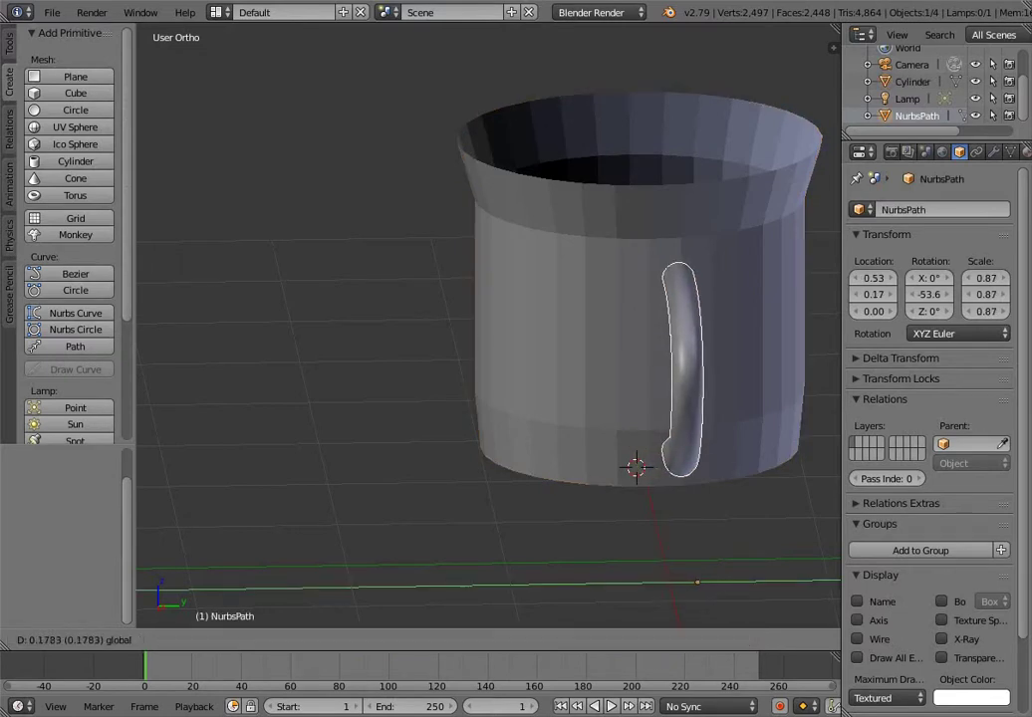
pyautogui.press('Return')
# Move the handle back about 0.212 along negative Y
pyautogui.moveTo(558, 418); pyautogui.dragTo(620, 515, button='middle')
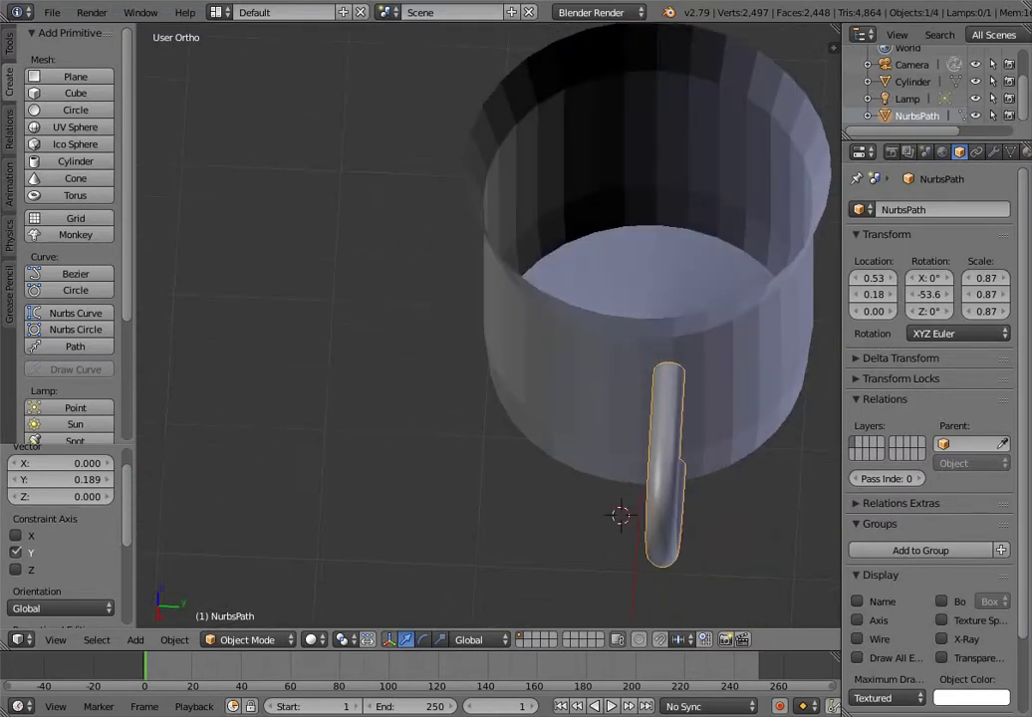
pyautogui.scroll(-4, 488, 328)
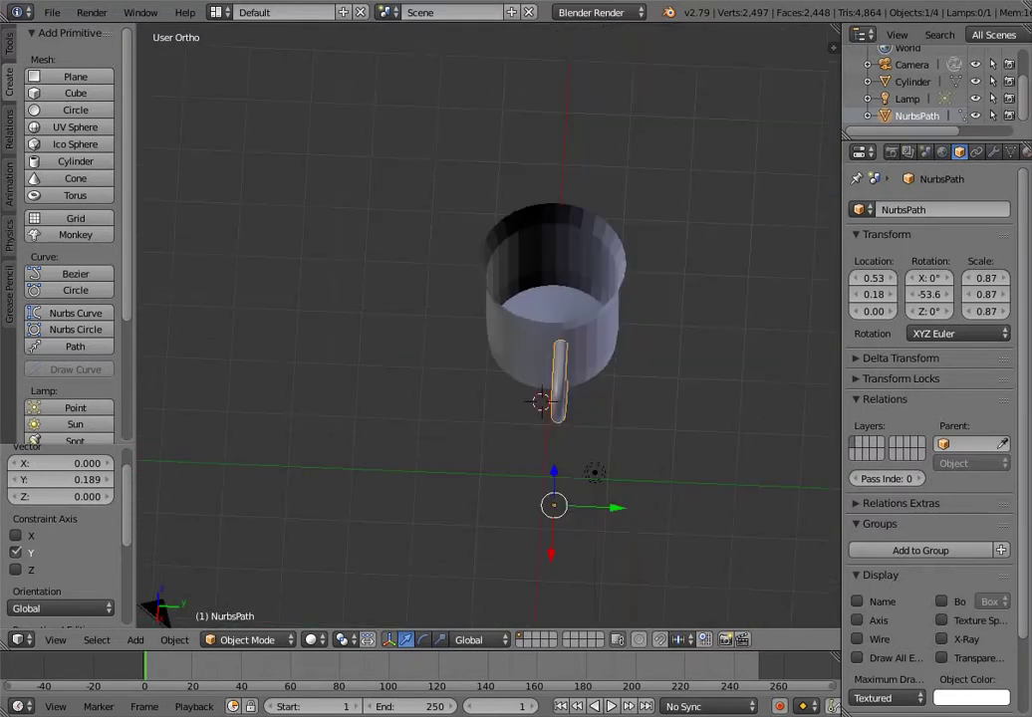
pyautogui.press('g')
pyautogui.press('y')
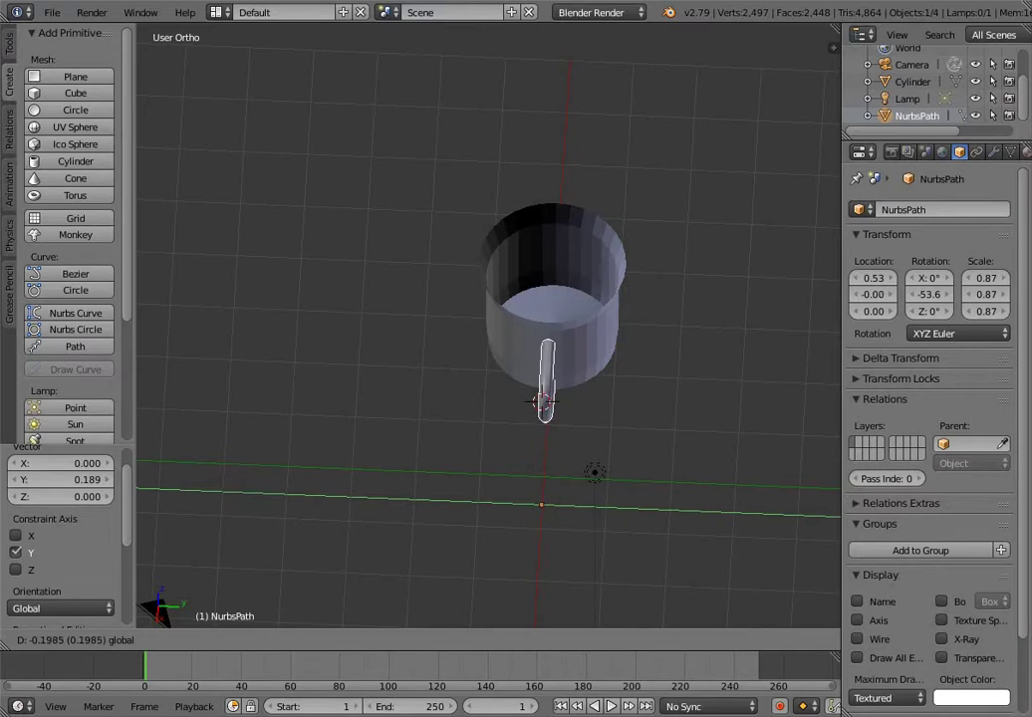
pyautogui.click(541, 402)
# Select the mug body and enter Edit Mode to show its faces near the handle ends
pyautogui.moveTo(541, 401); pyautogui.dragTo(560, 381, button='middle')
pyautogui.scroll(5, 627, 397)
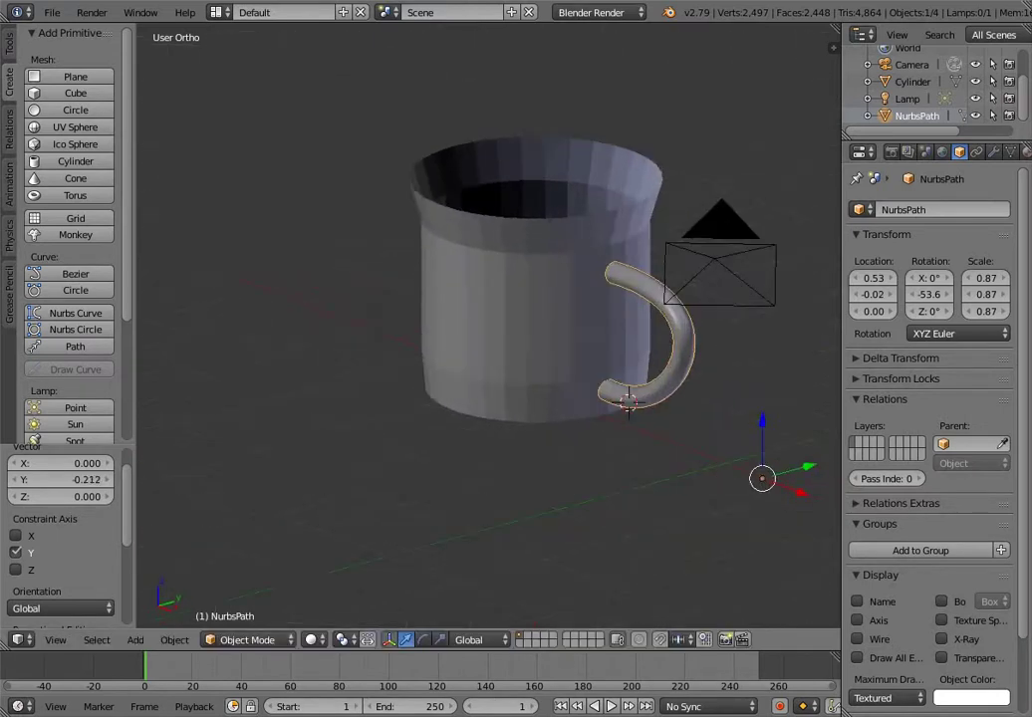
pyautogui.moveTo(627, 397); pyautogui.dragTo(752, 519, button='middle')
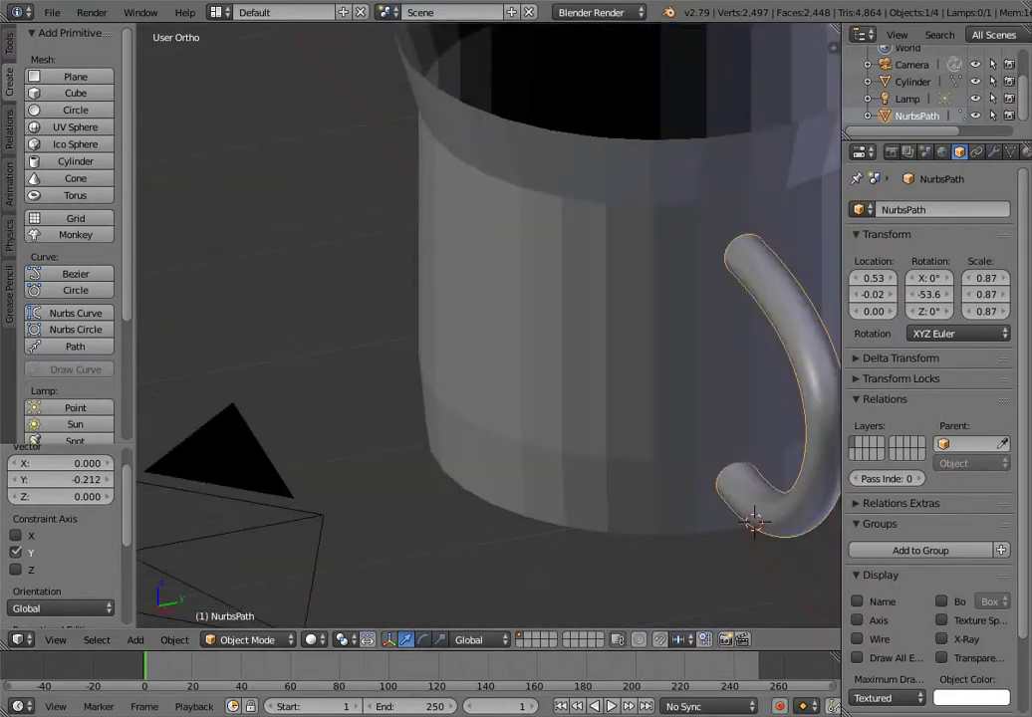
pyautogui.rightClick(753, 522)
pyautogui.click(247, 639)
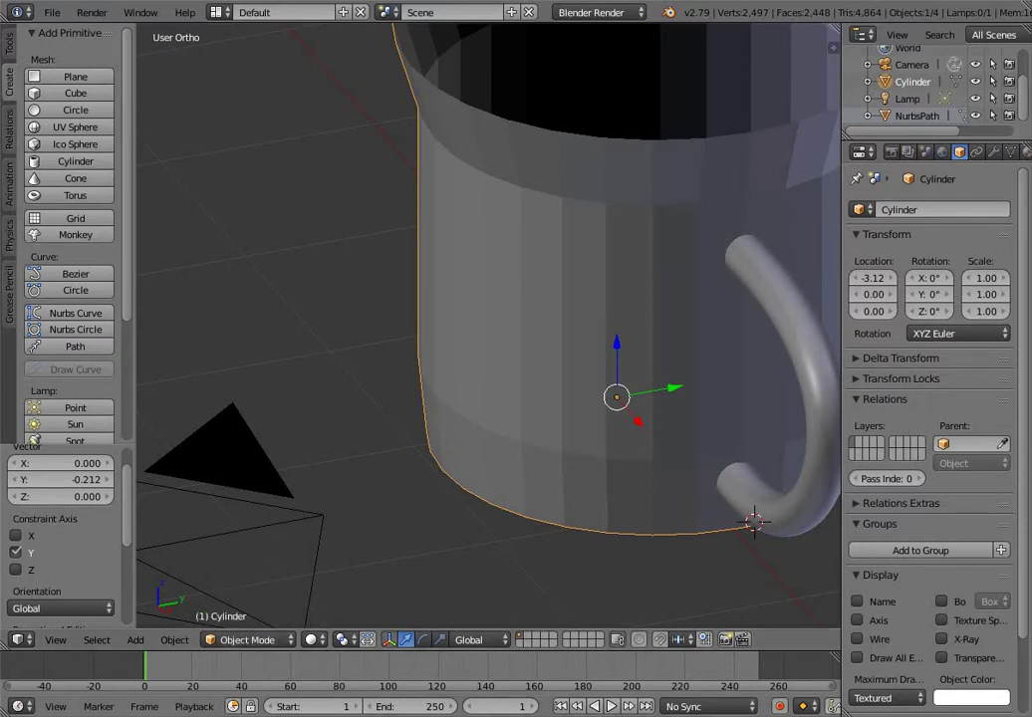
pyautogui.click(247, 639)
pyautogui.click(246, 601)
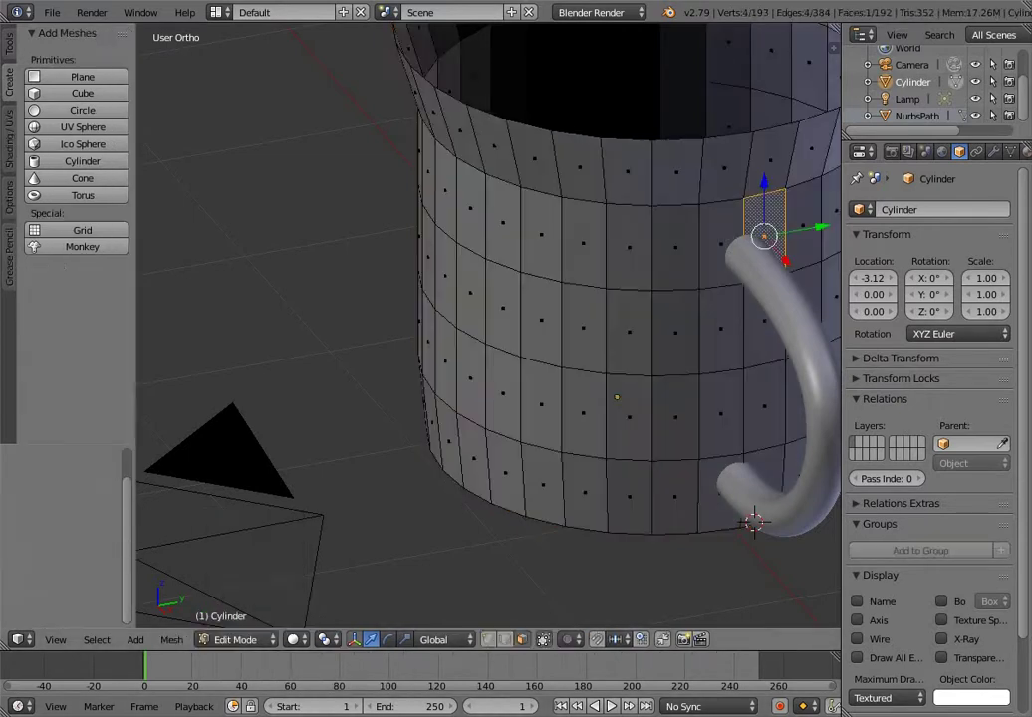
# Delete the two adjacent mug wall faces behind the handle's upper end, using the Faces delete type
pyautogui.moveTo(488, 329); pyautogui.dragTo(389, 337, button='middle')
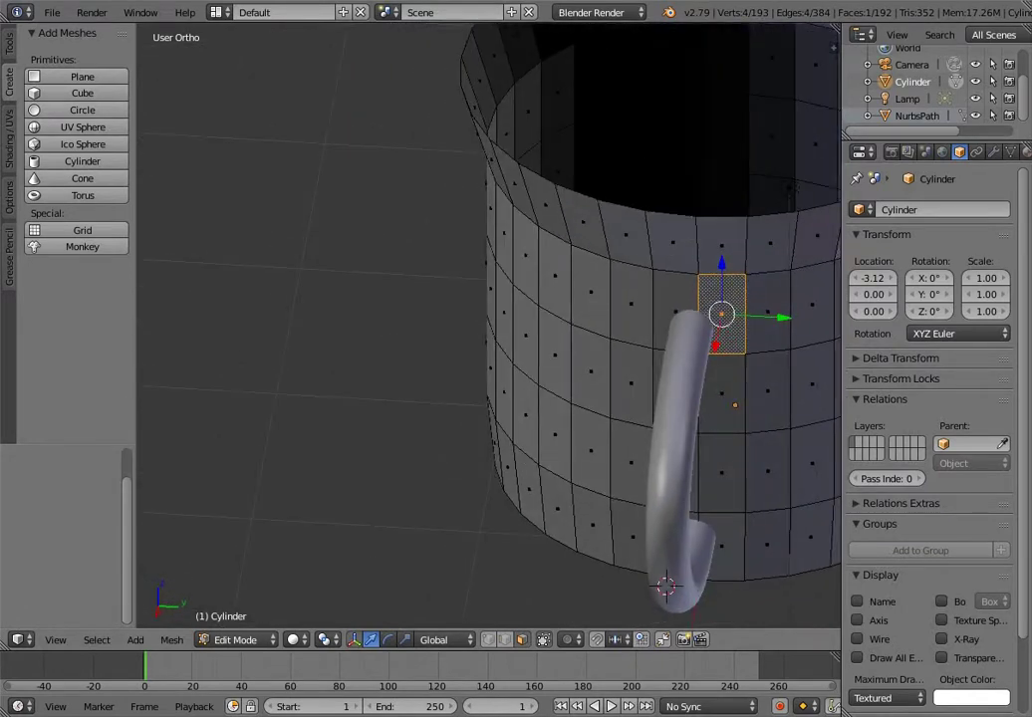
pyautogui.rightClick(612, 332)
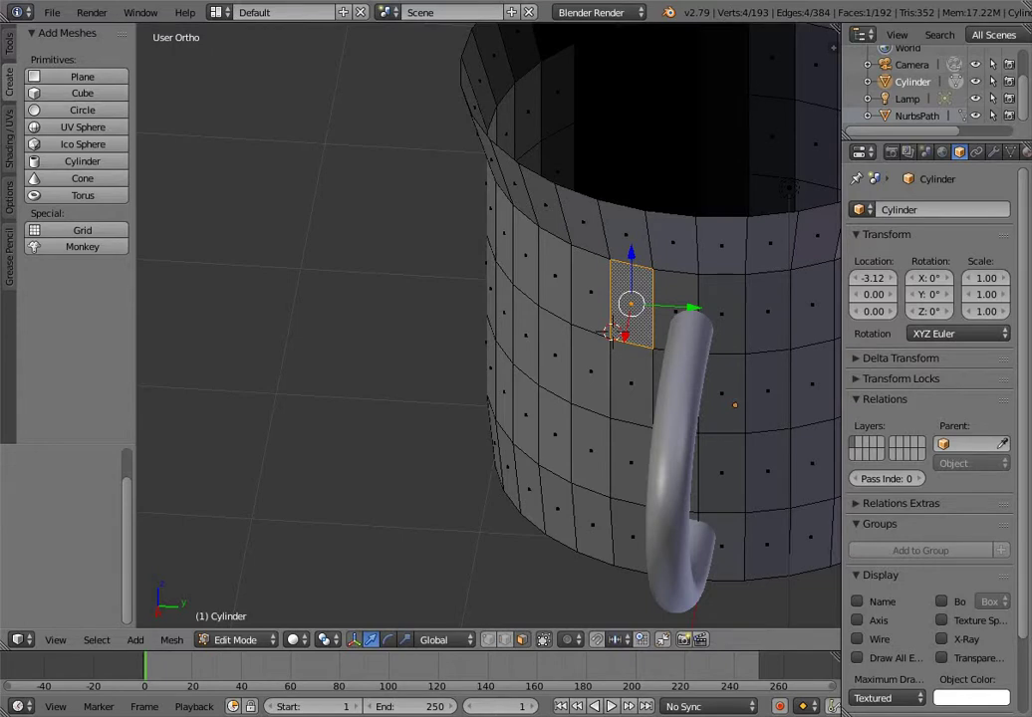
pyautogui.hotkey('ctrl', 'z')
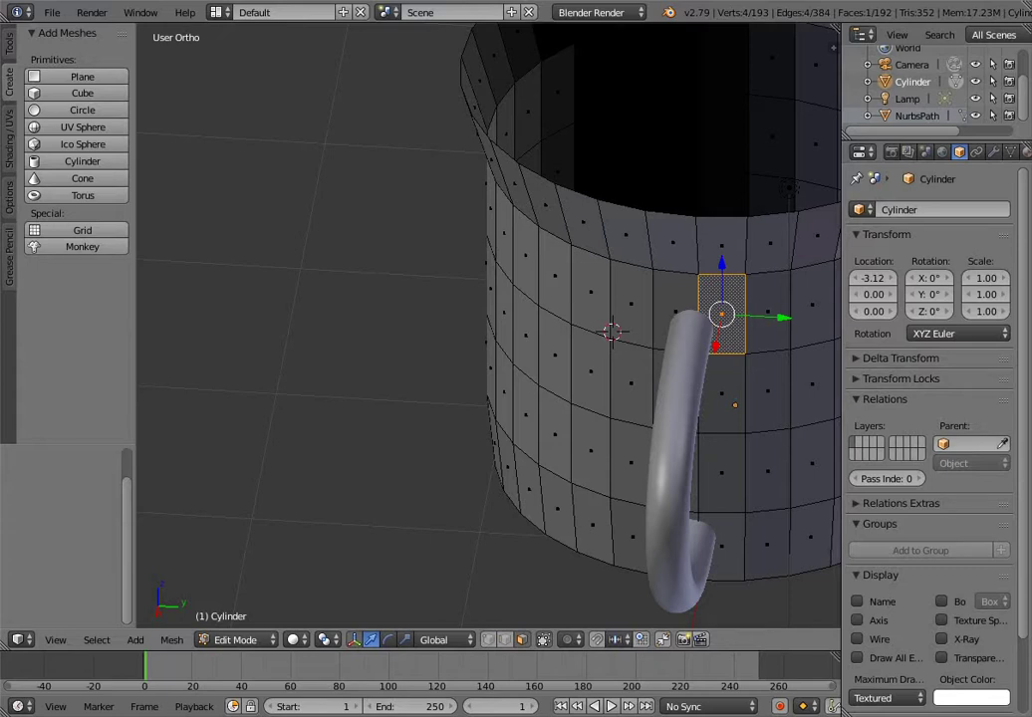
pyautogui.keyDown('shift'); pyautogui.rightClick(674, 299); pyautogui.keyUp('shift')
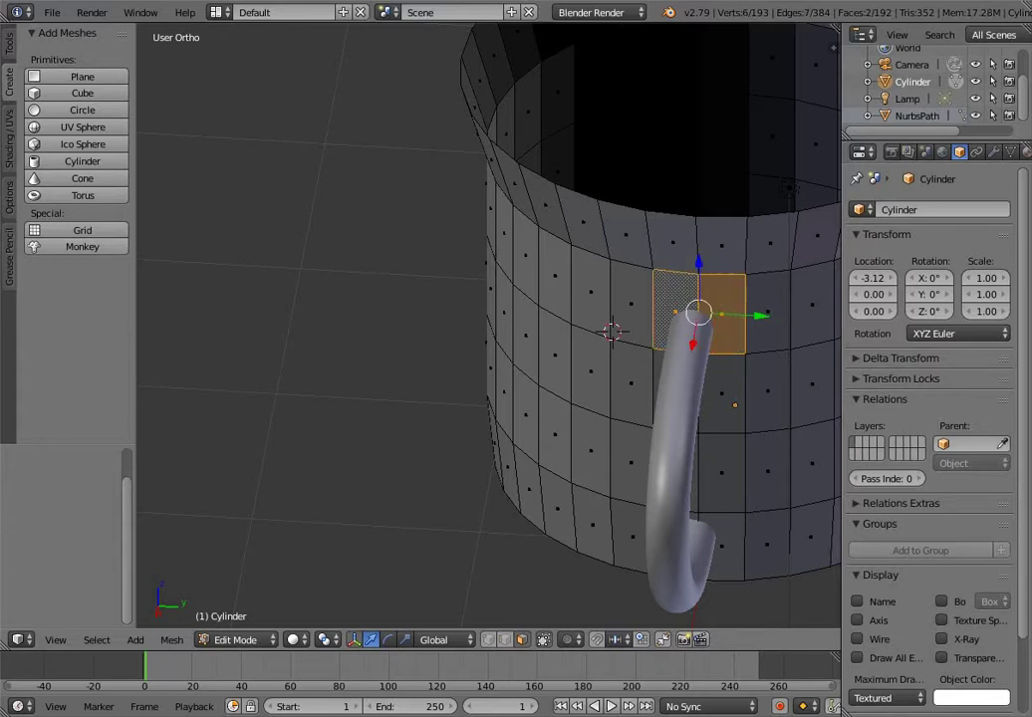
pyautogui.moveTo(678, 314); pyautogui.dragTo(717, 332, button='middle')
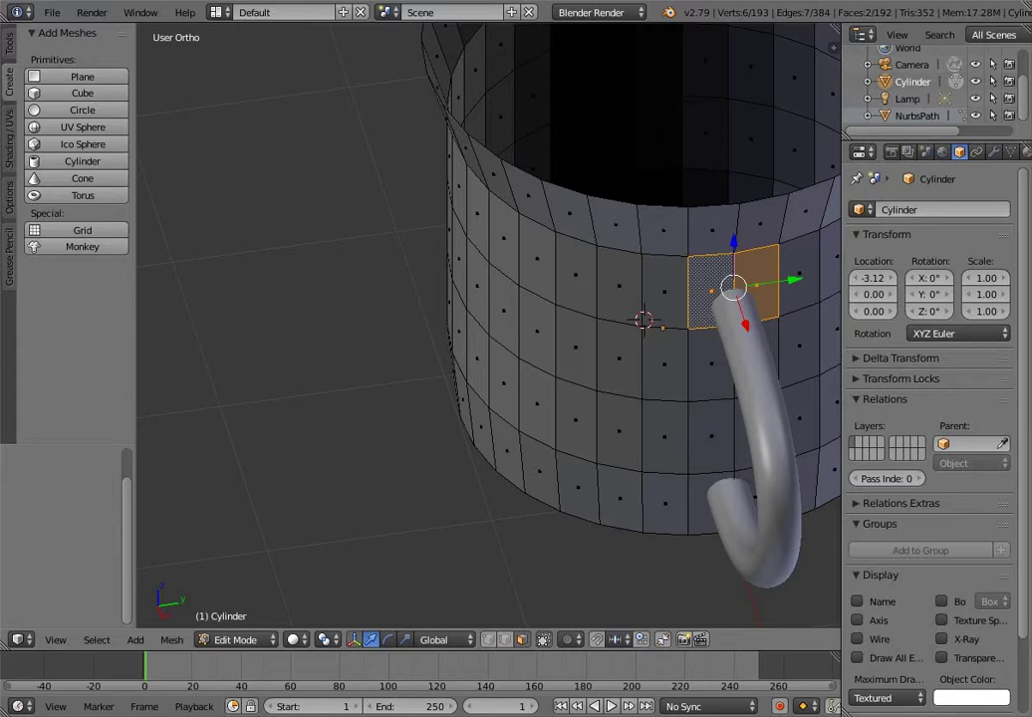
pyautogui.press('x')
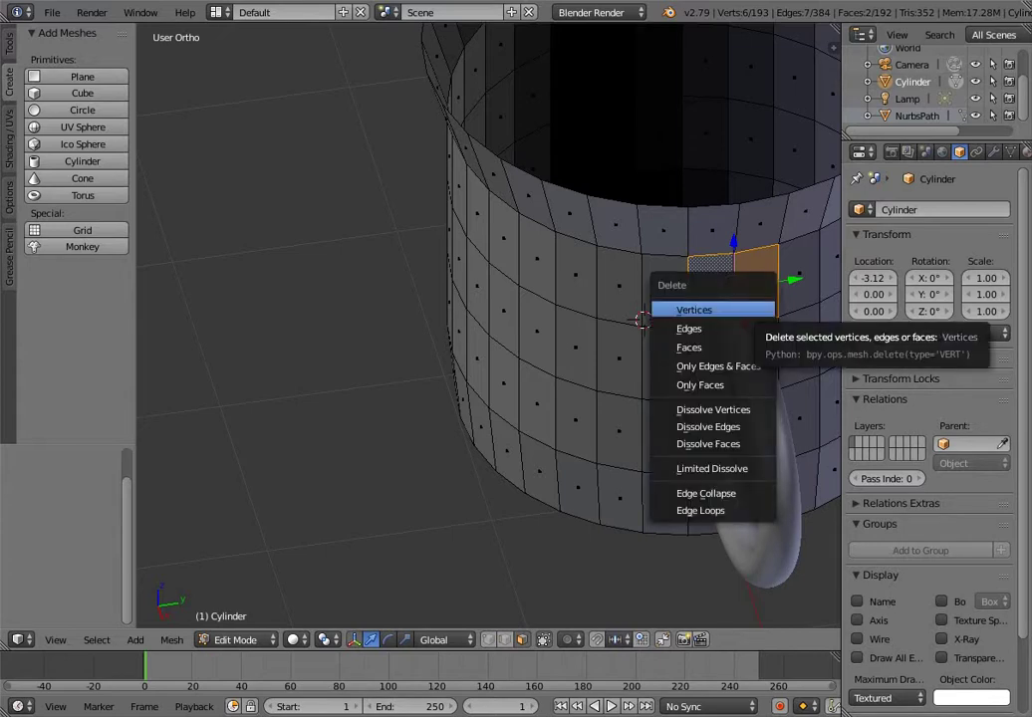
pyautogui.press('Down')
pyautogui.press('Down')
pyautogui.press('Down')
pyautogui.press('Down')
pyautogui.press('Down')
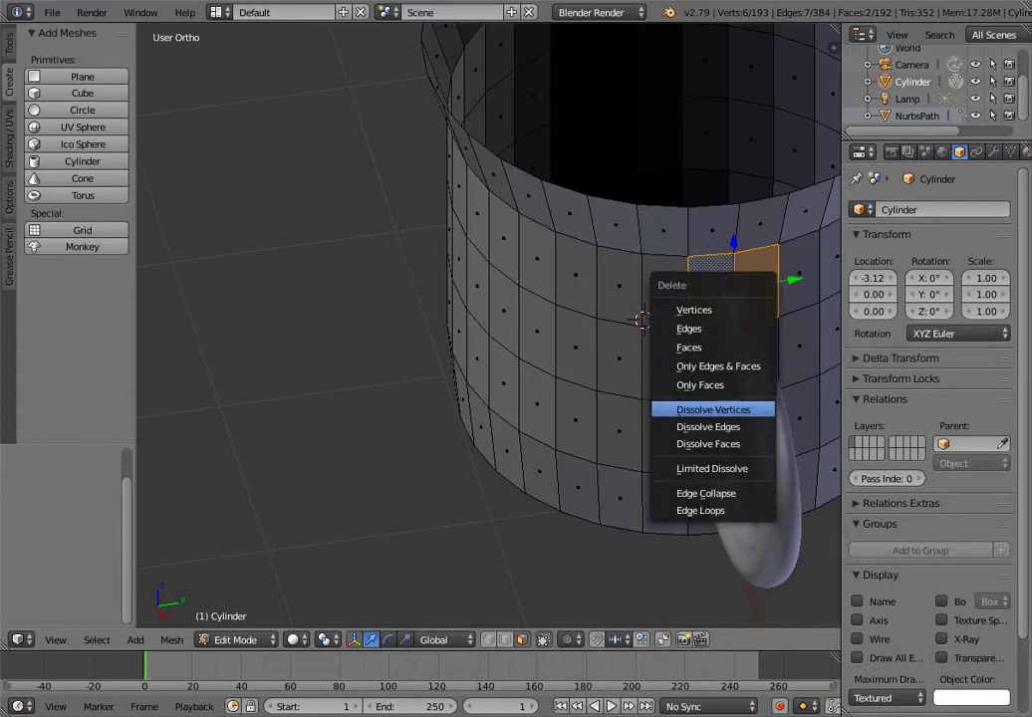
pyautogui.press('Up')
pyautogui.press('Up')
pyautogui.press('Up')
pyautogui.press('Return')
pyautogui.moveTo(642, 319); pyautogui.dragTo(553, 326, button='middle')
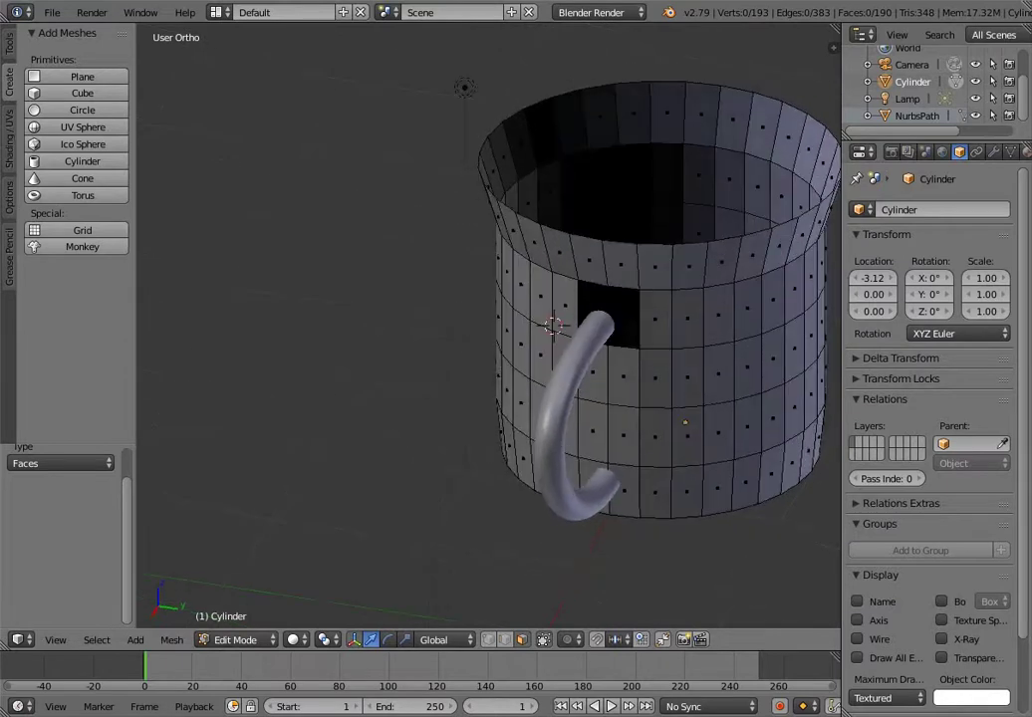
pyautogui.scroll(6, 488, 329)
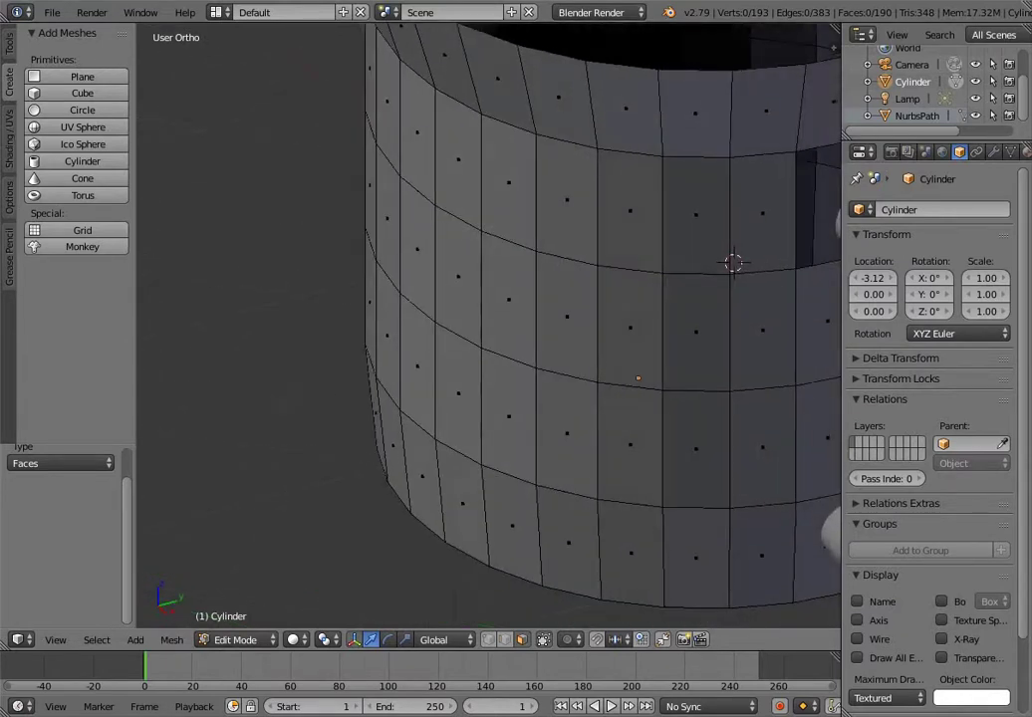
pyautogui.keyDown('shift'); pyautogui.moveTo(757, 239); pyautogui.dragTo(491, 261, button='middle'); pyautogui.keyUp('shift')
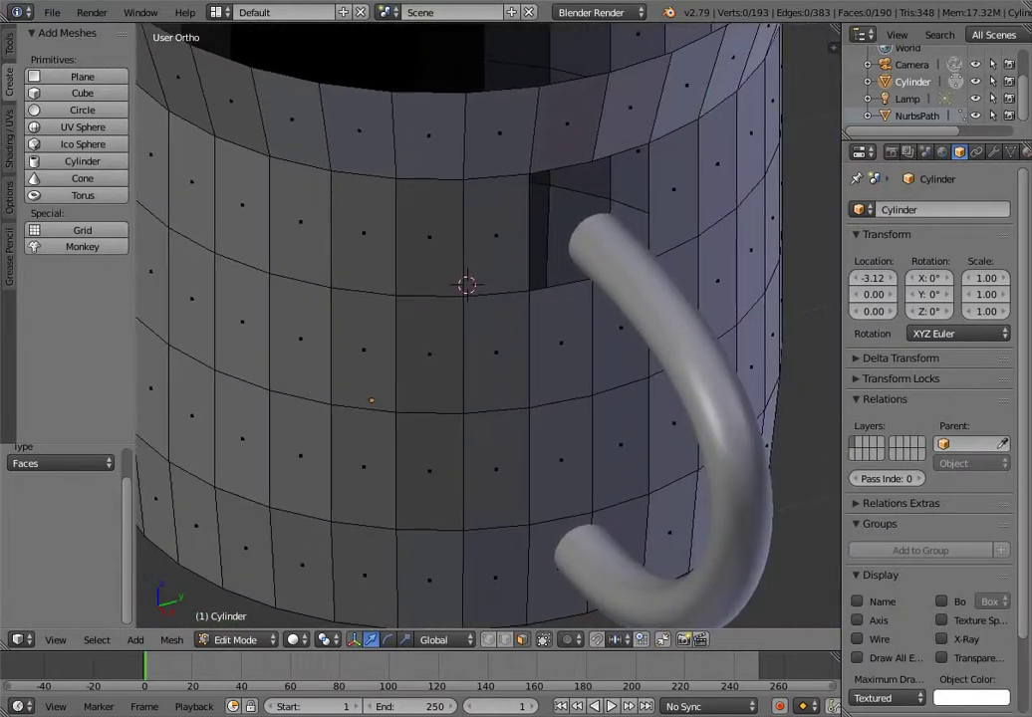
pyautogui.rightClick(568, 240)
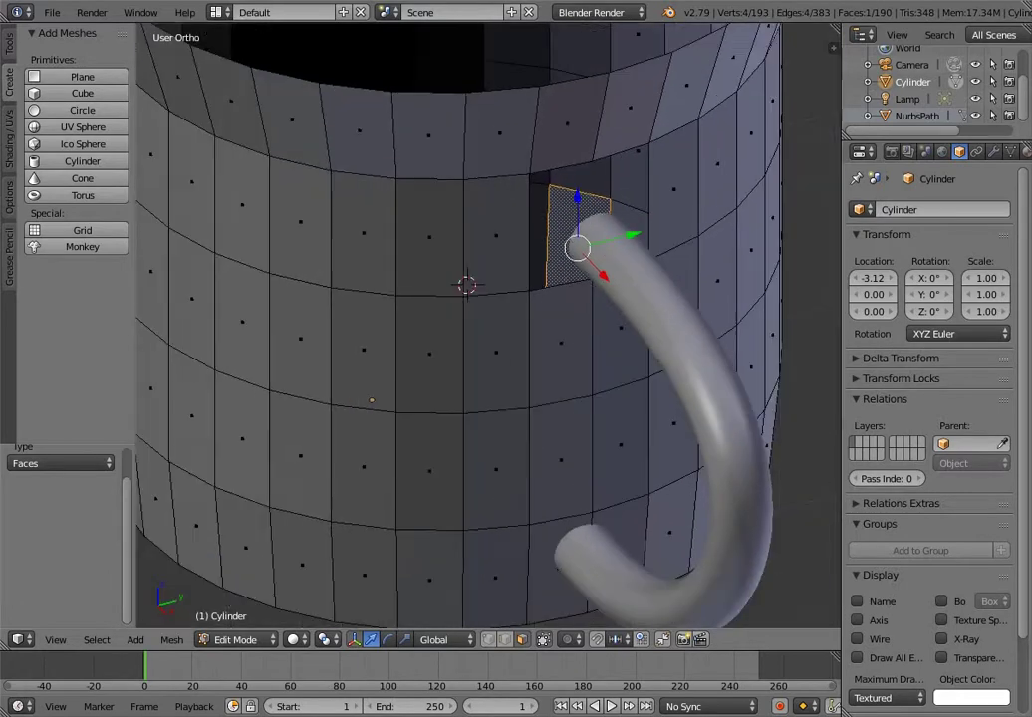
pyautogui.scroll(-2, 459, 329)
pyautogui.press('h')
# Examine the opening in the mug wall and the handle's upper end from inside the mug and from the side
pyautogui.moveTo(478, 329); pyautogui.dragTo(329, 180, button='middle')
pyautogui.moveTo(439, 370); pyautogui.dragTo(413, 200, button='middle')
pyautogui.scroll(3, 468, 261)
pyautogui.scroll(2, 469, 261)
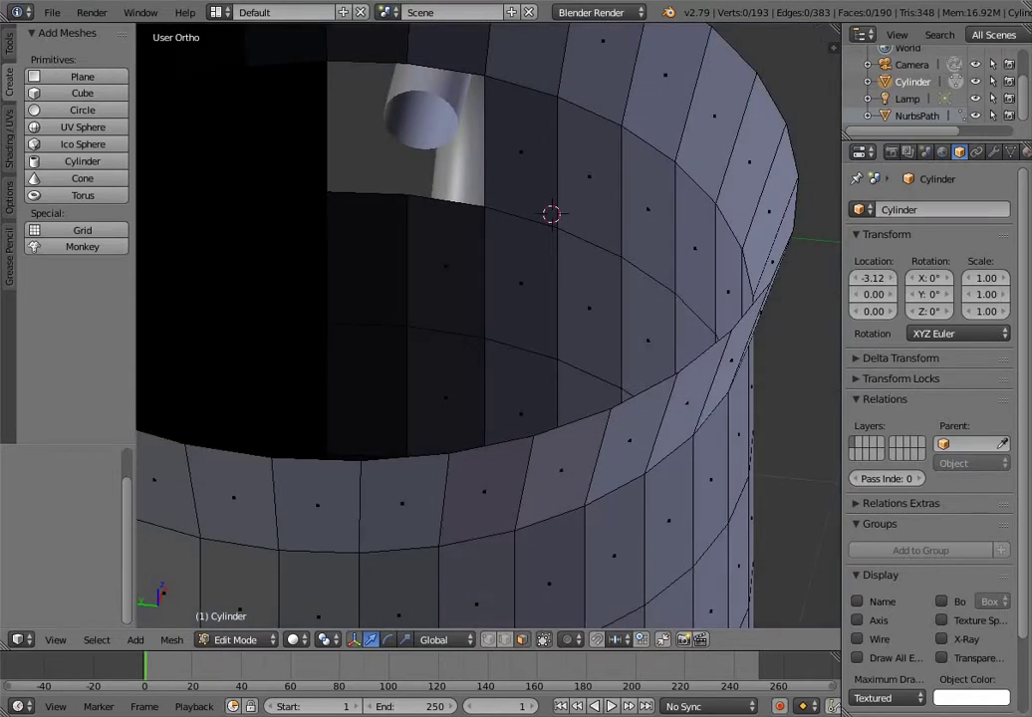
pyautogui.scroll(-5, 551, 214)
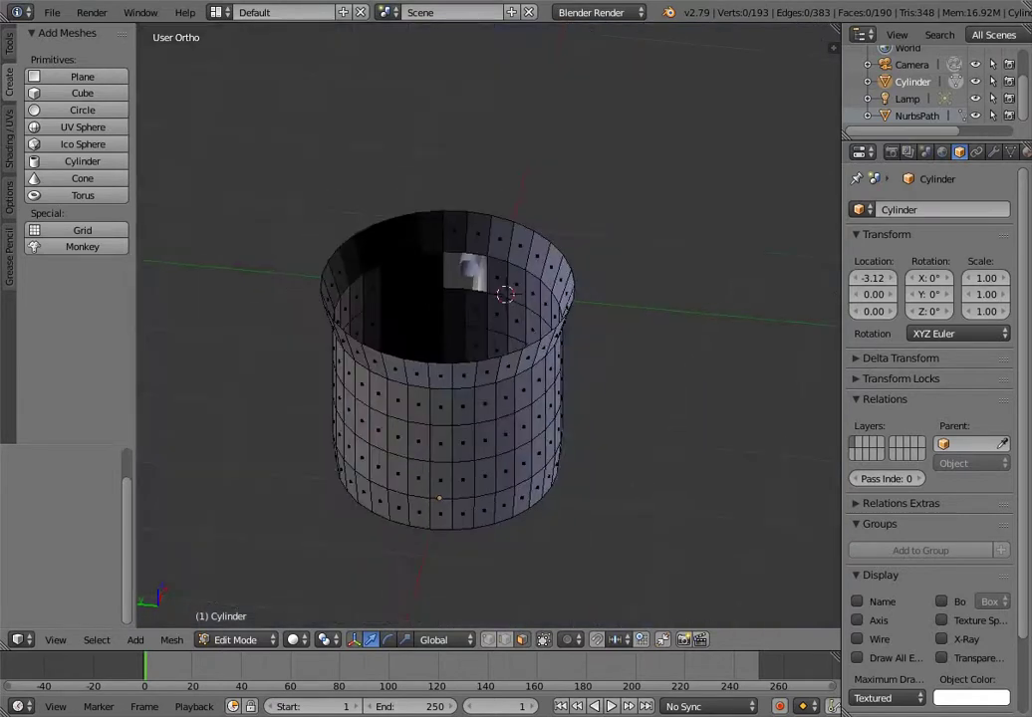
pyautogui.scroll(6, 504, 293)
pyautogui.scroll(-7, 507, 281)
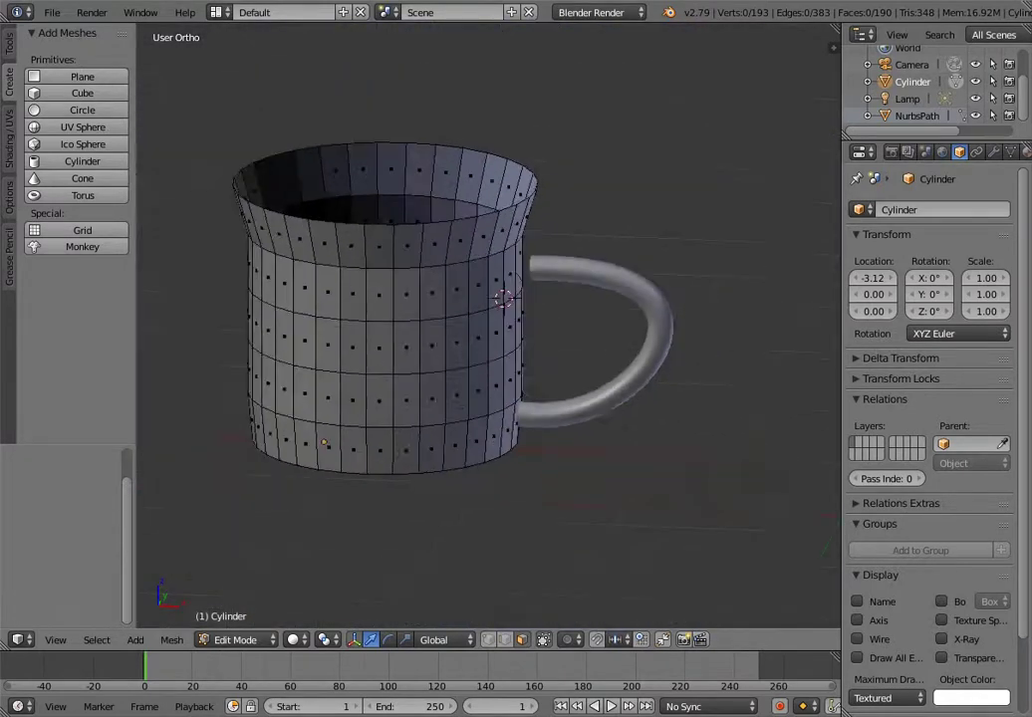
pyautogui.moveTo(414, 328); pyautogui.dragTo(423, 329, button='middle')
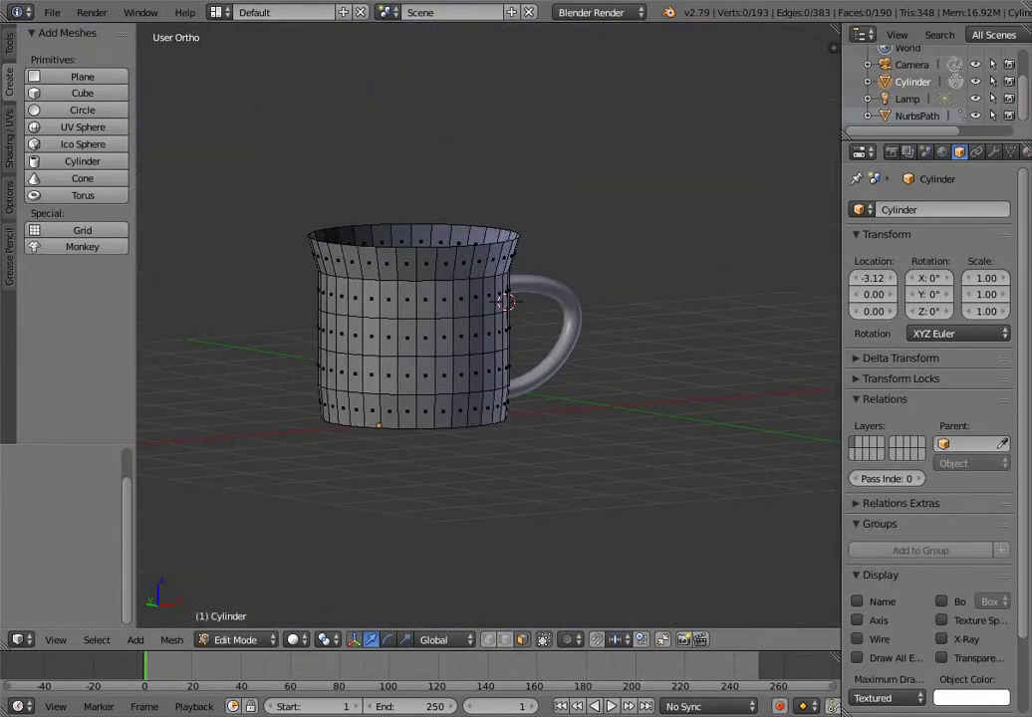